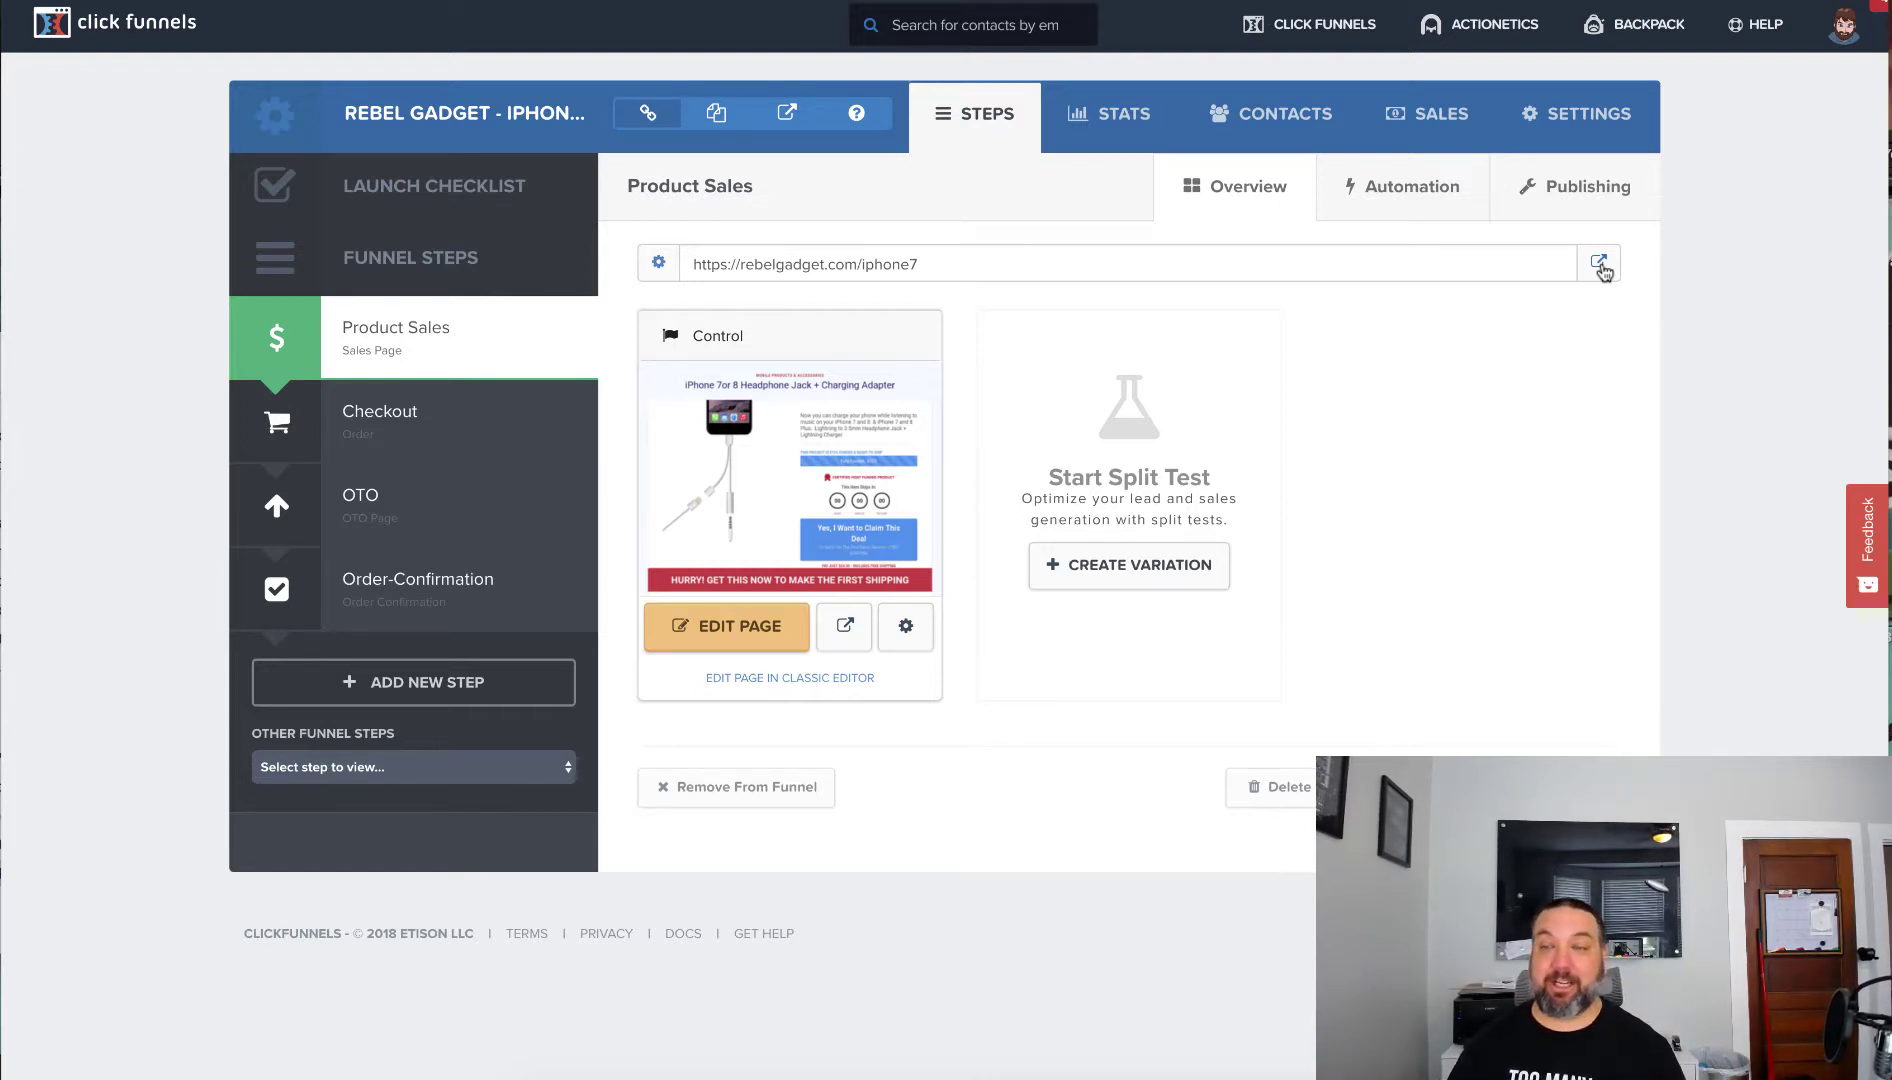
- Open the live Product Sales page, go through to its order form, and examine the shipping address fields
left_click(1600, 265)
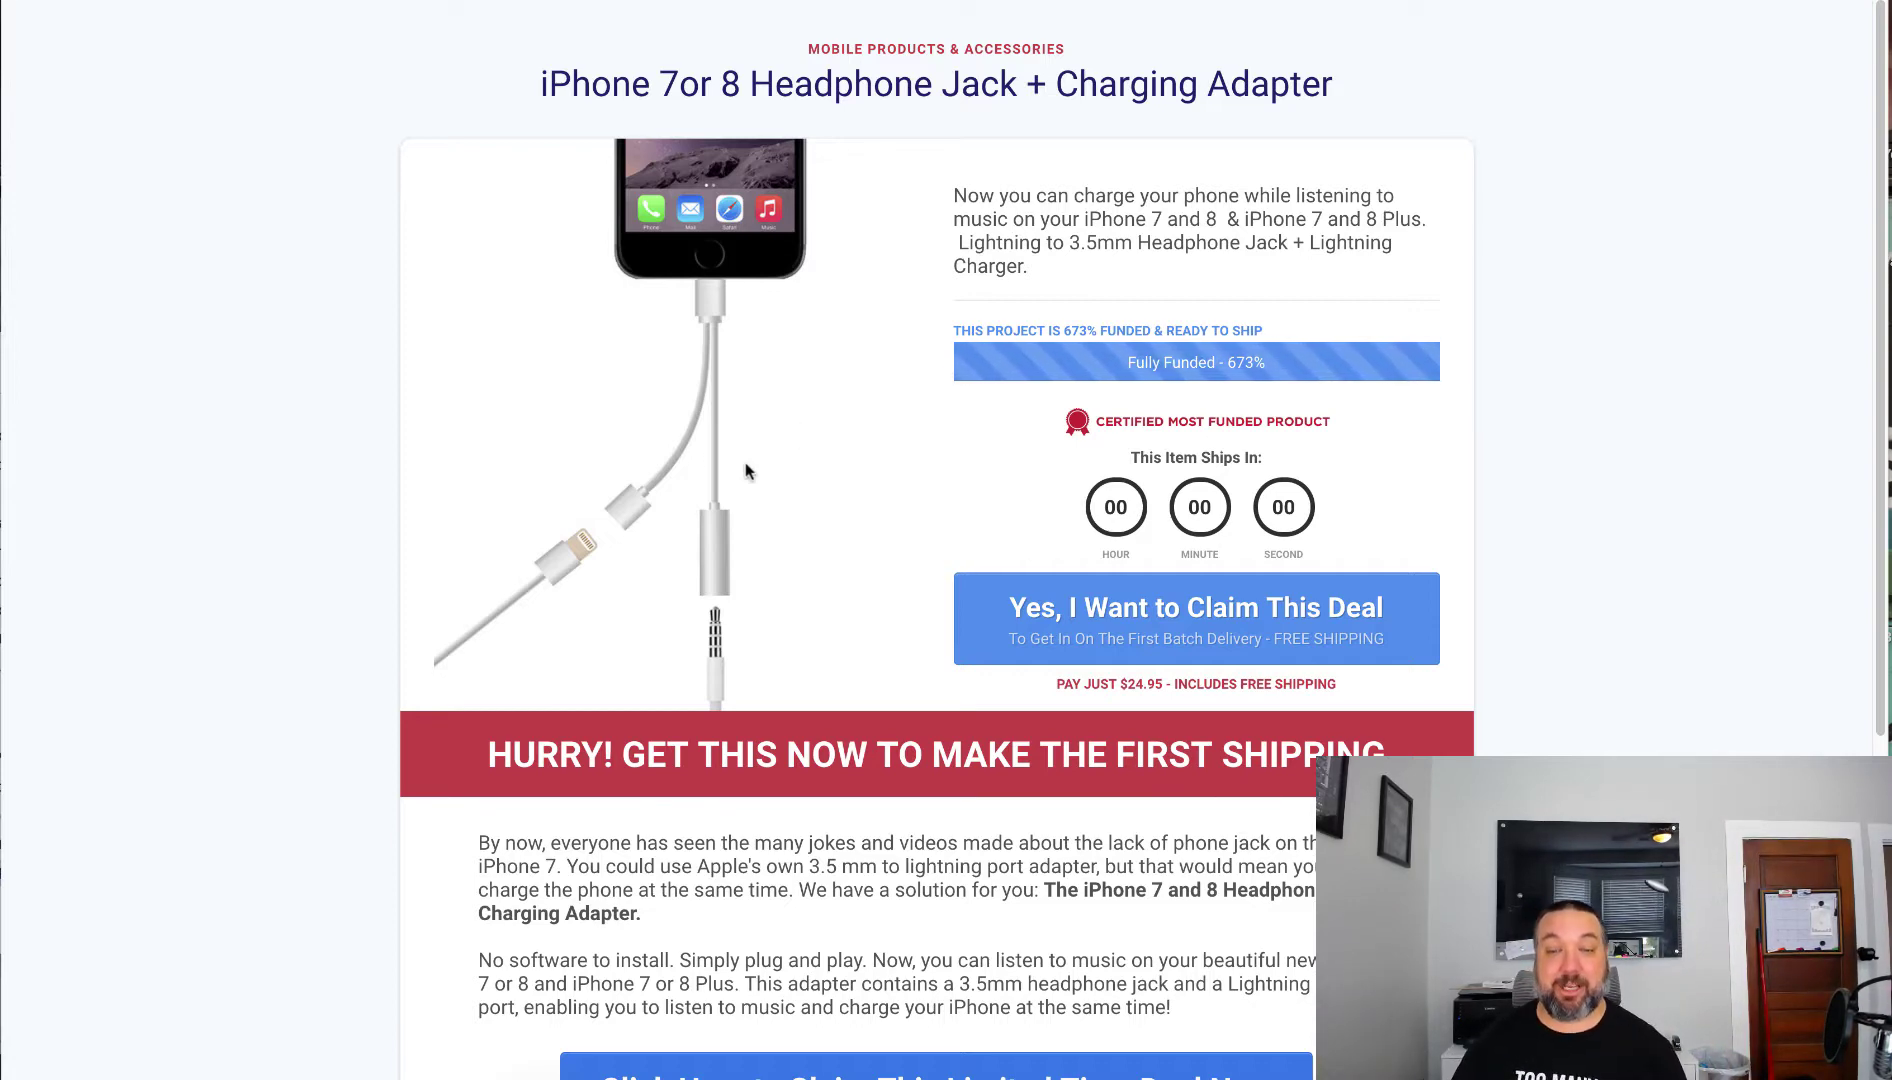
scroll(648, 548, "down", 6)
scroll(621, 570, "up", 6)
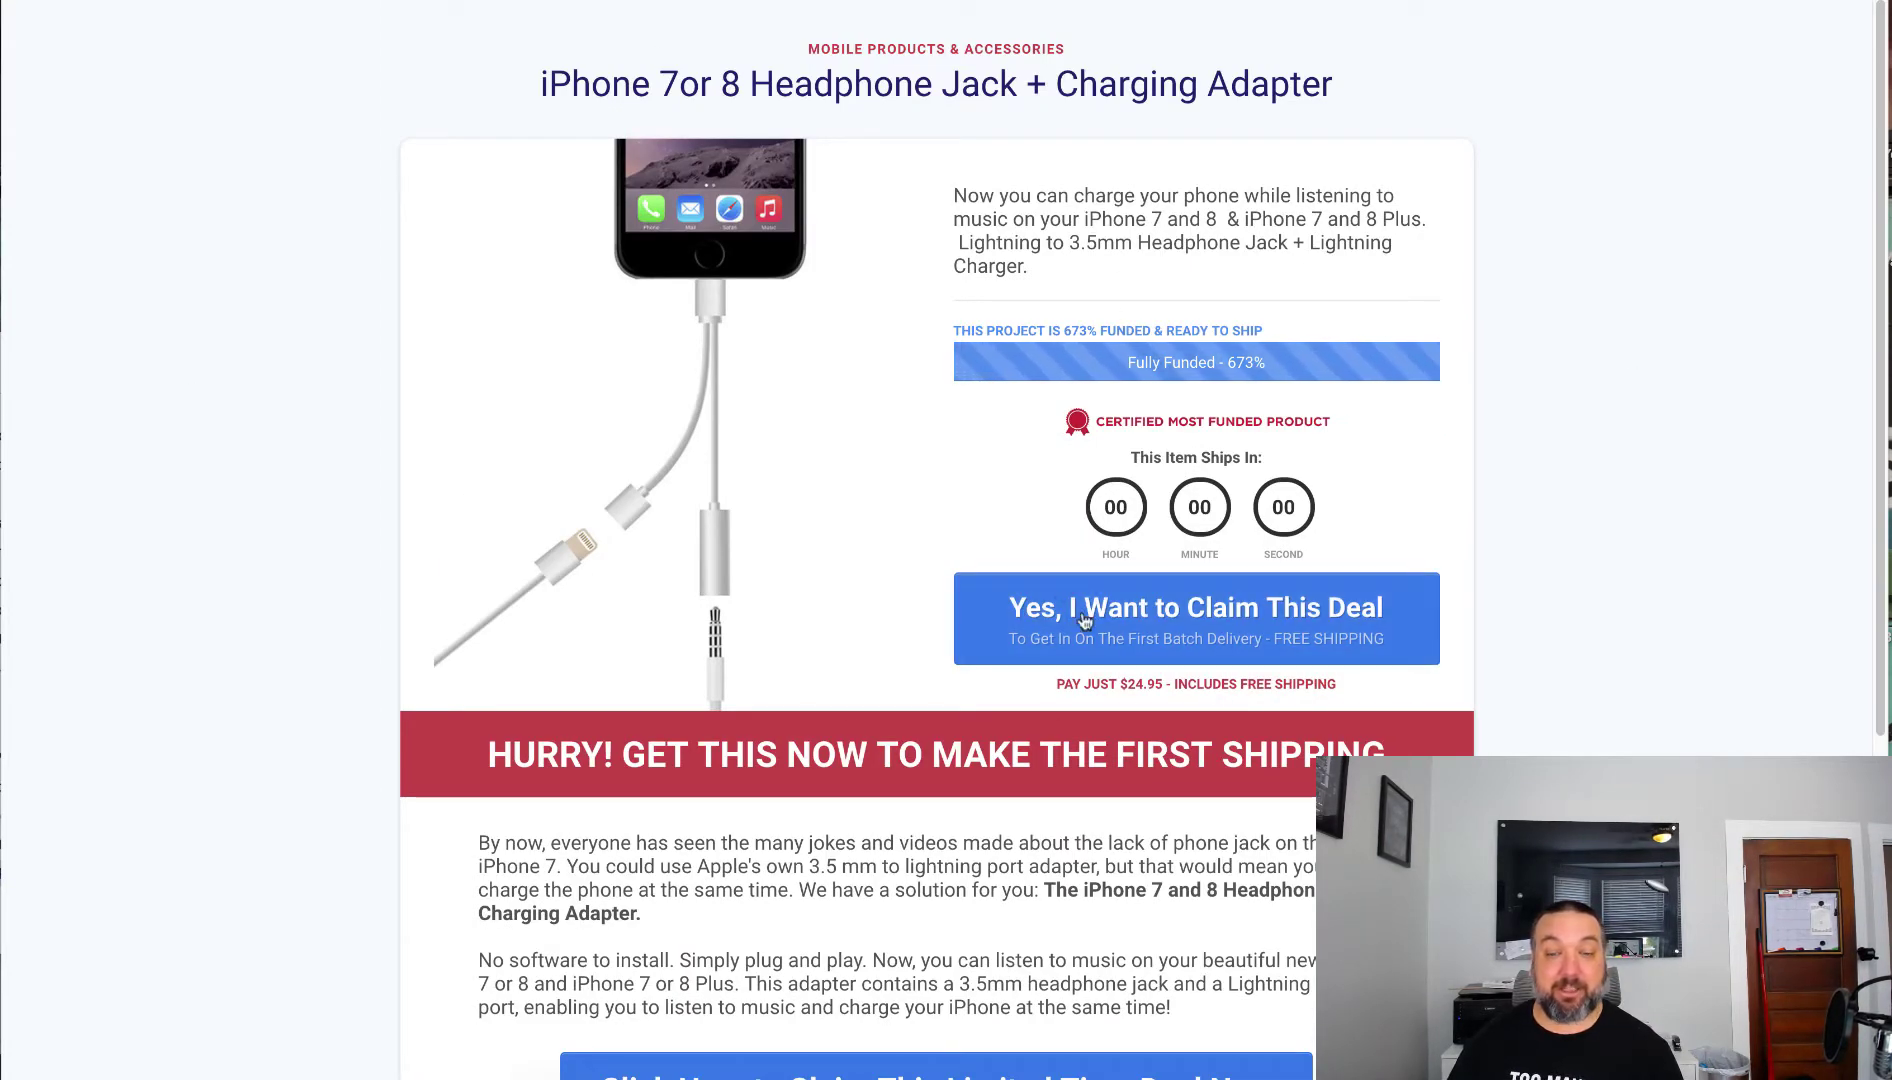
left_click(1127, 628)
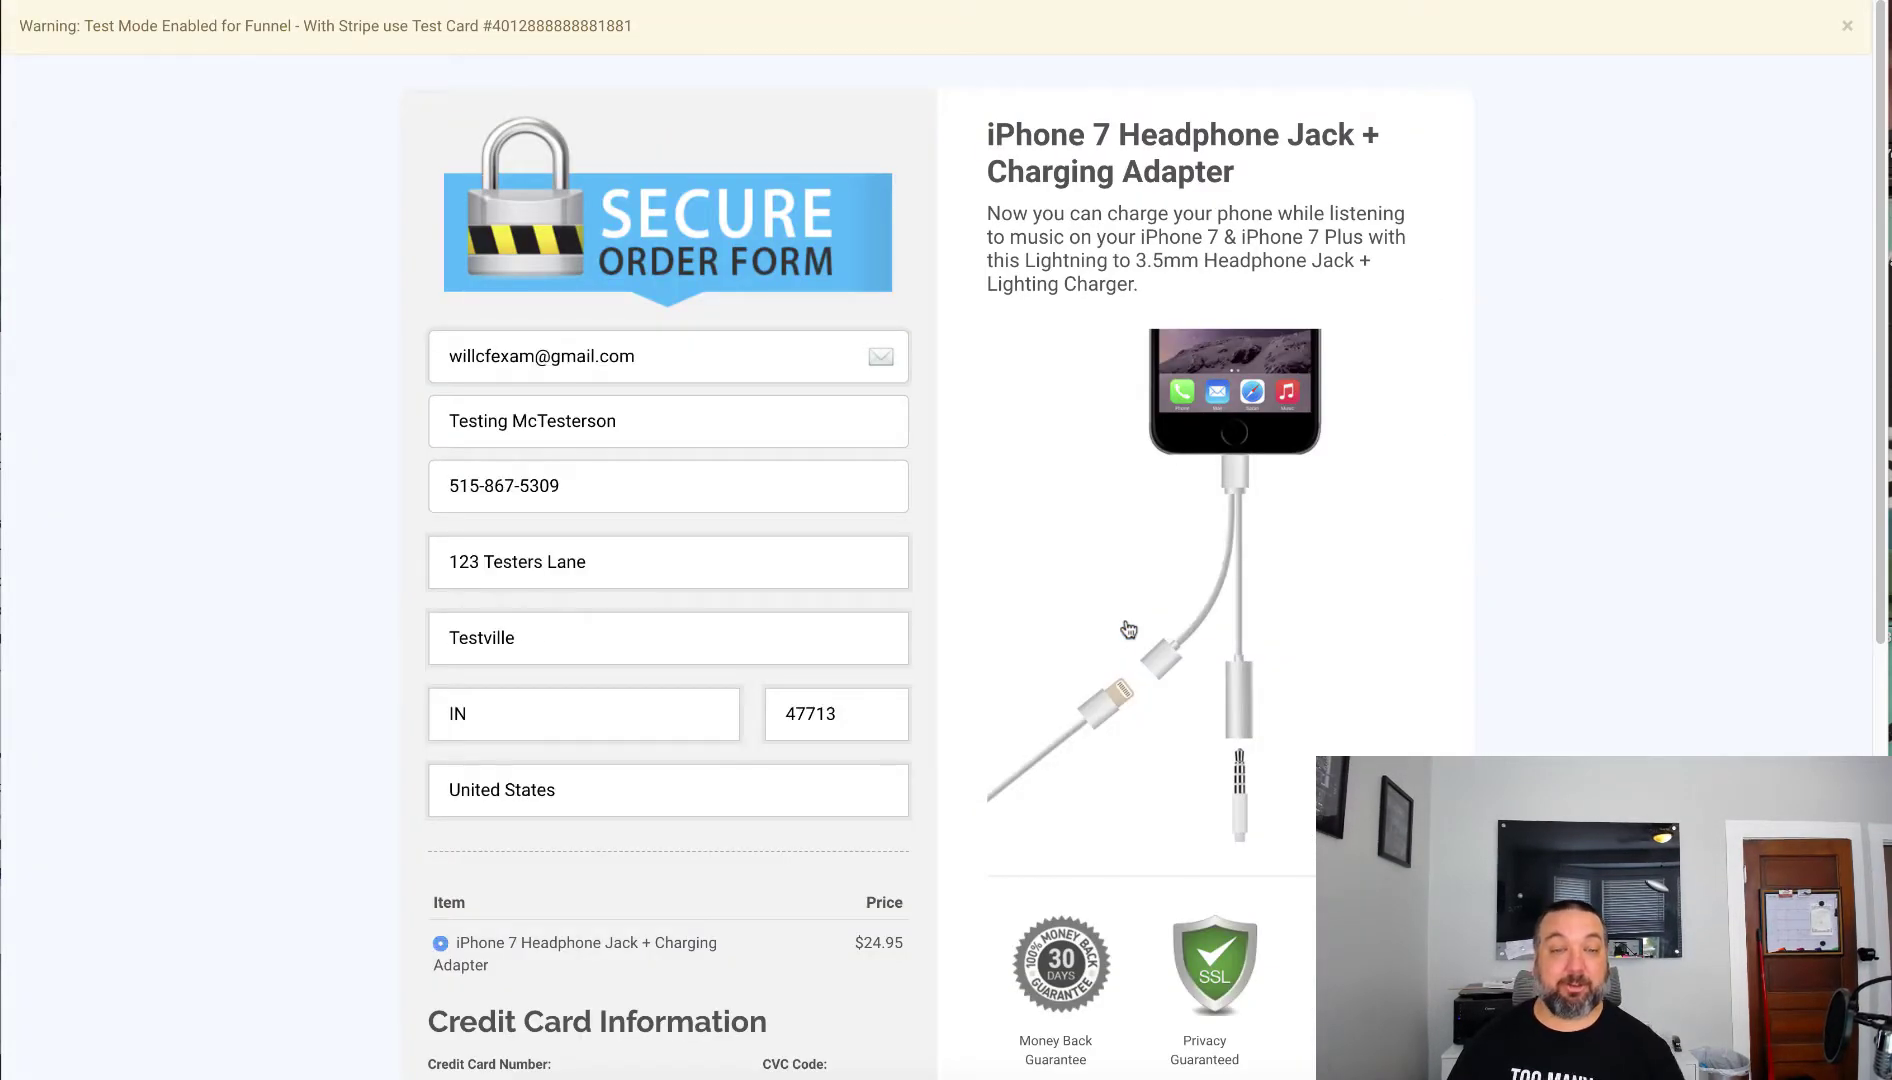
scroll(790, 625, "down", 1)
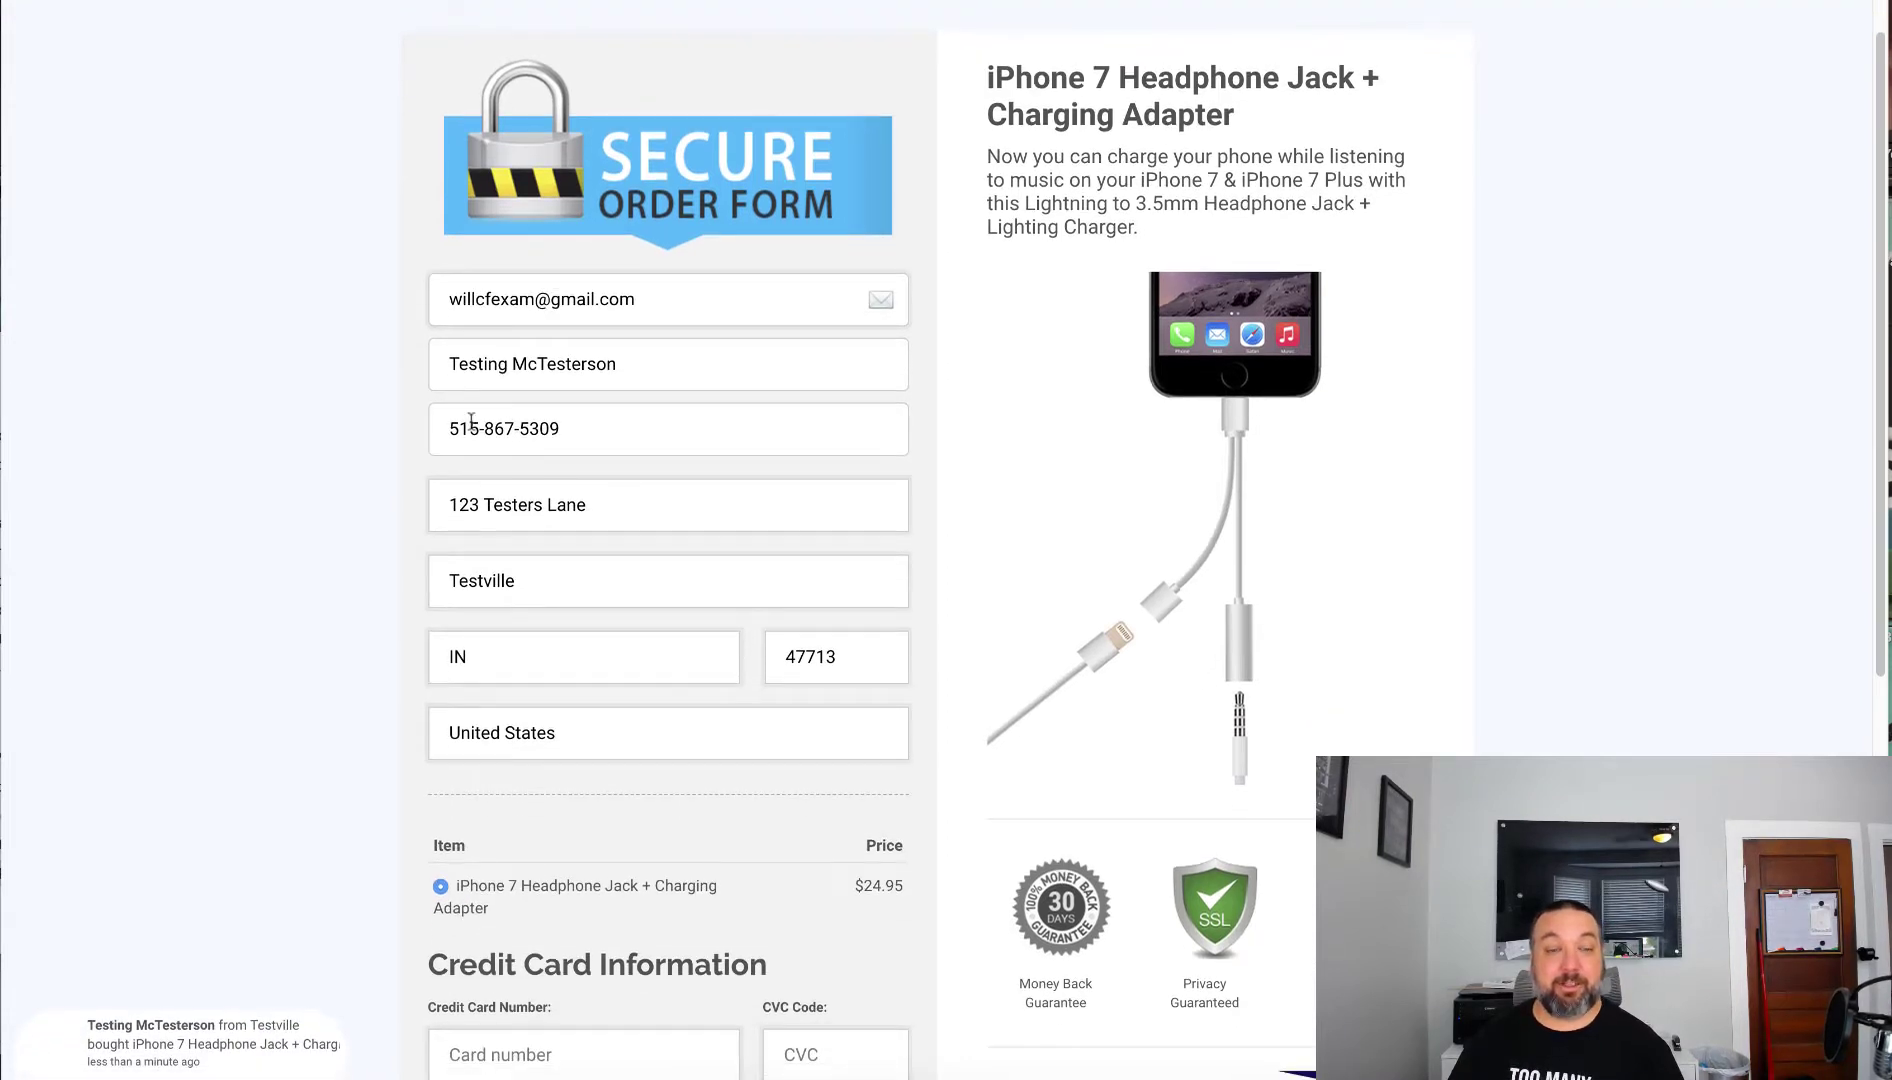
left_click_drag(436, 494, 770, 545)
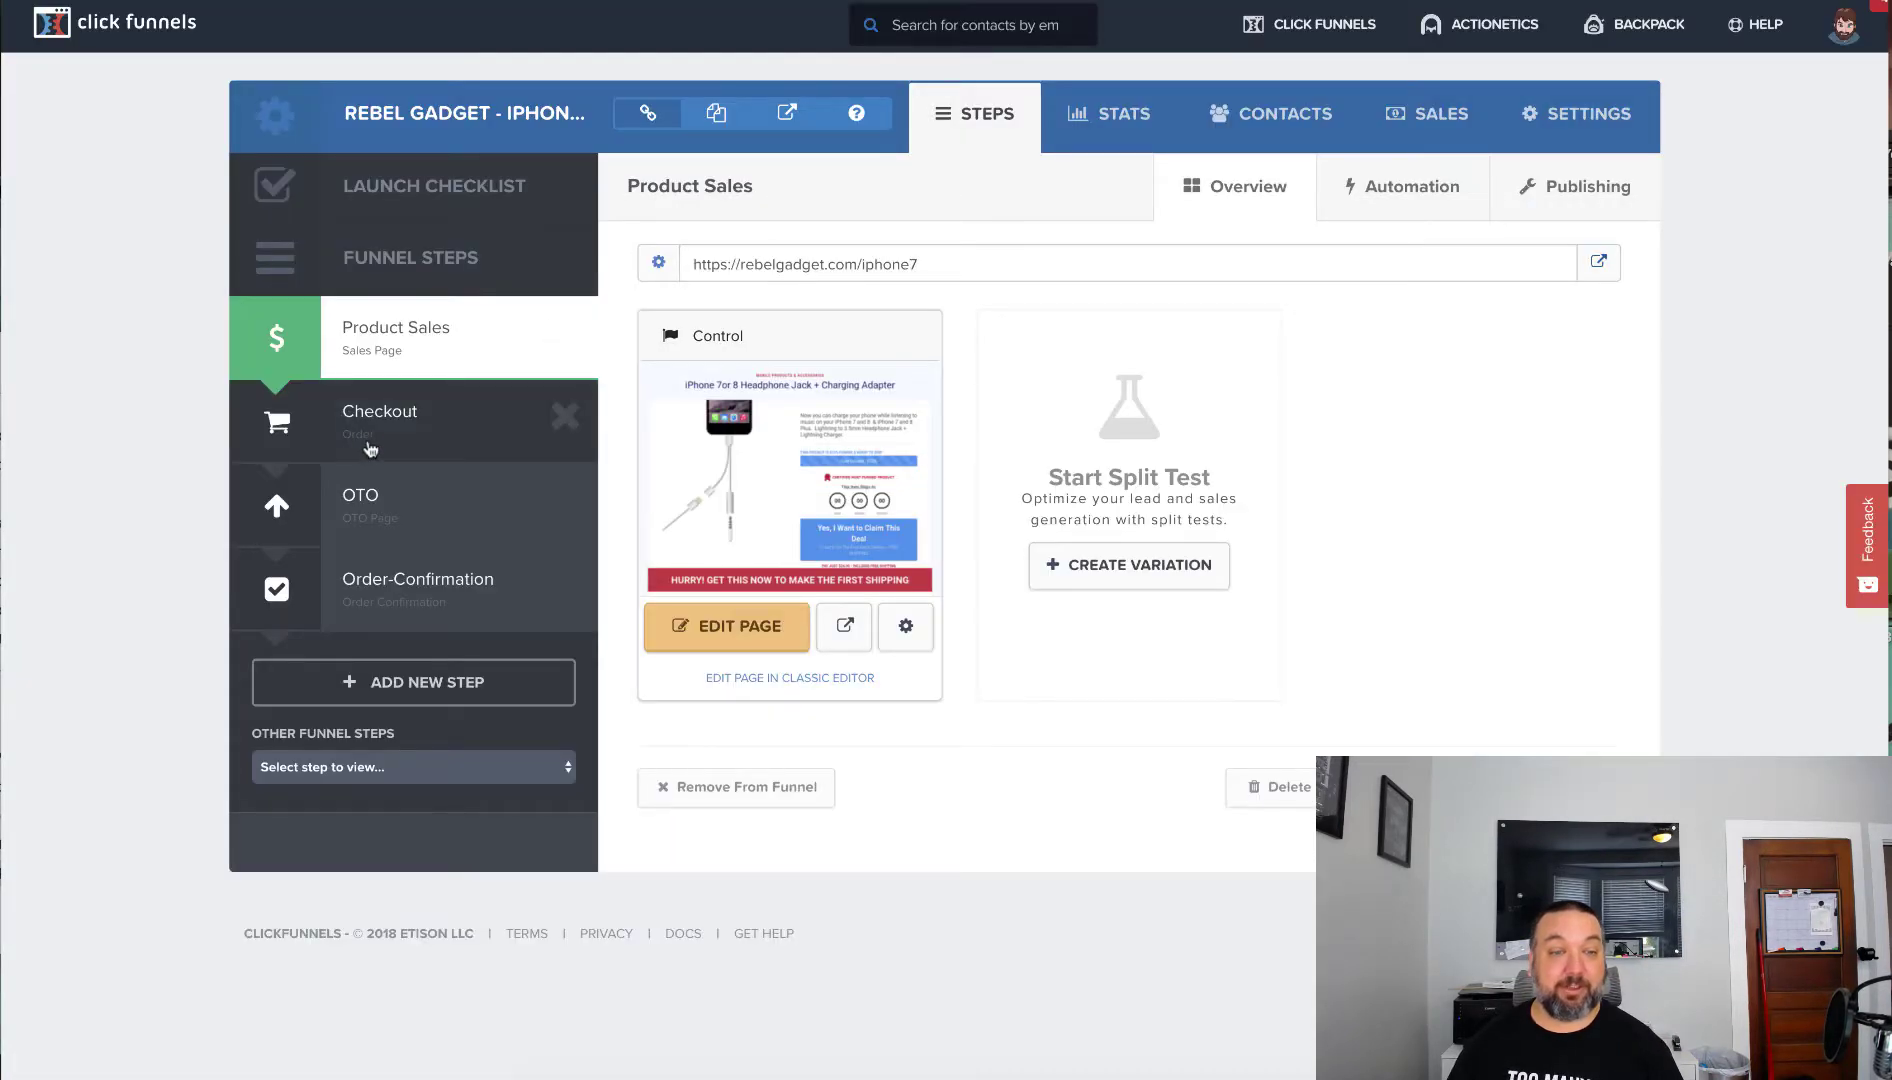
- Open the funnel's Checkout page in the editor and add a Shipping Address element directly below the phone number field
left_click(372, 446)
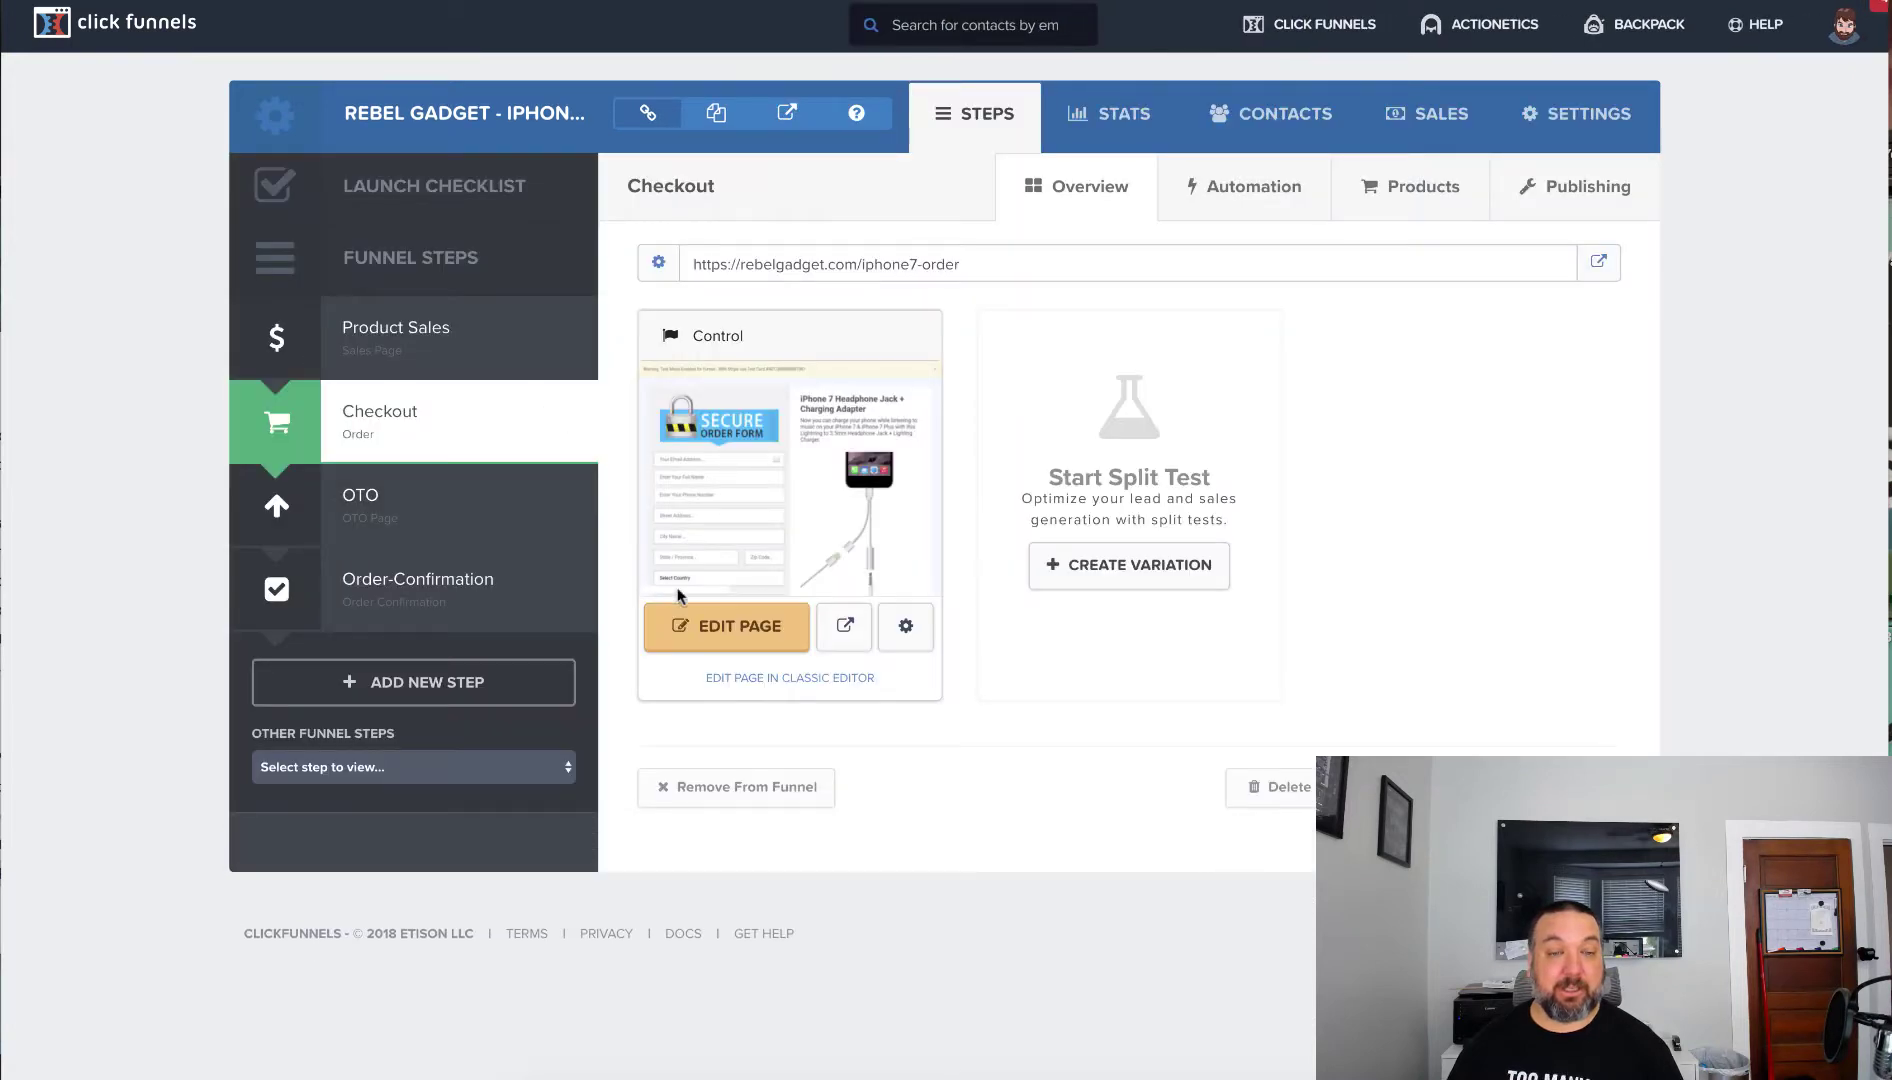
left_click(771, 643)
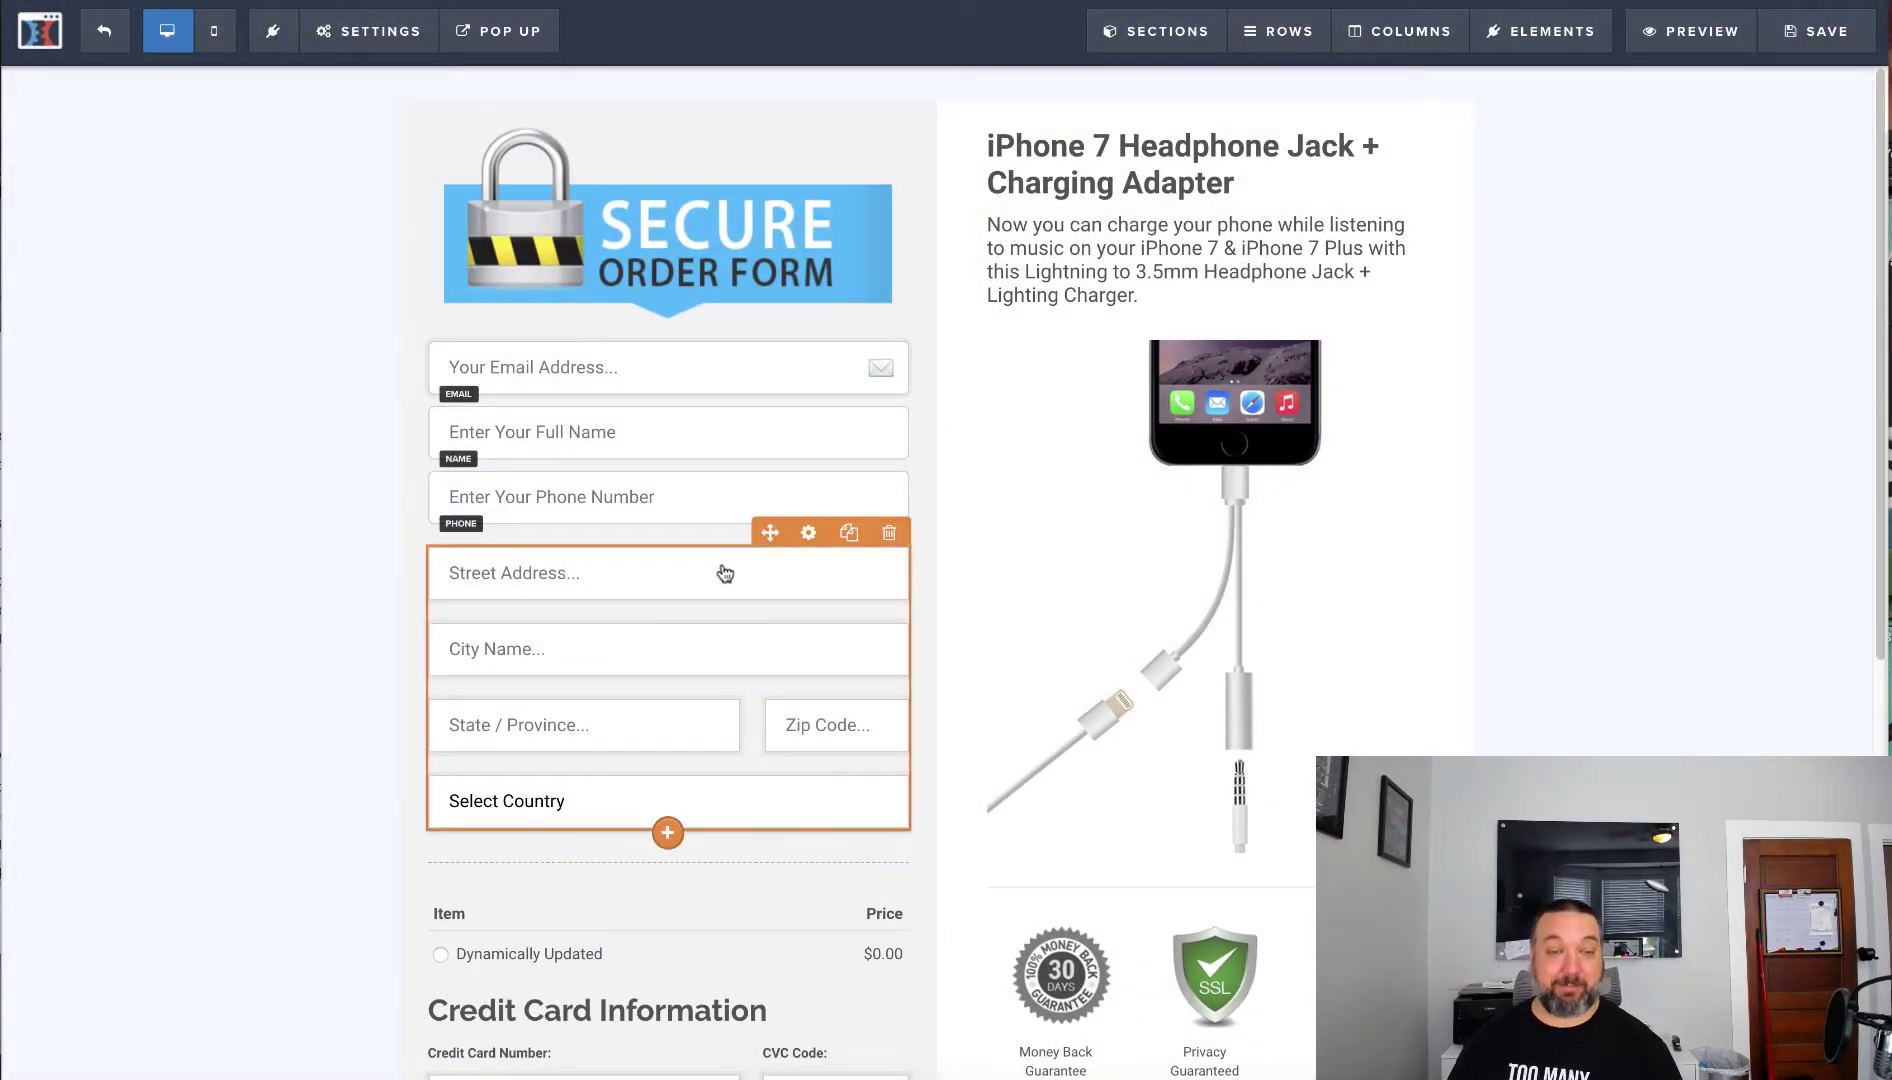
left_click(668, 530)
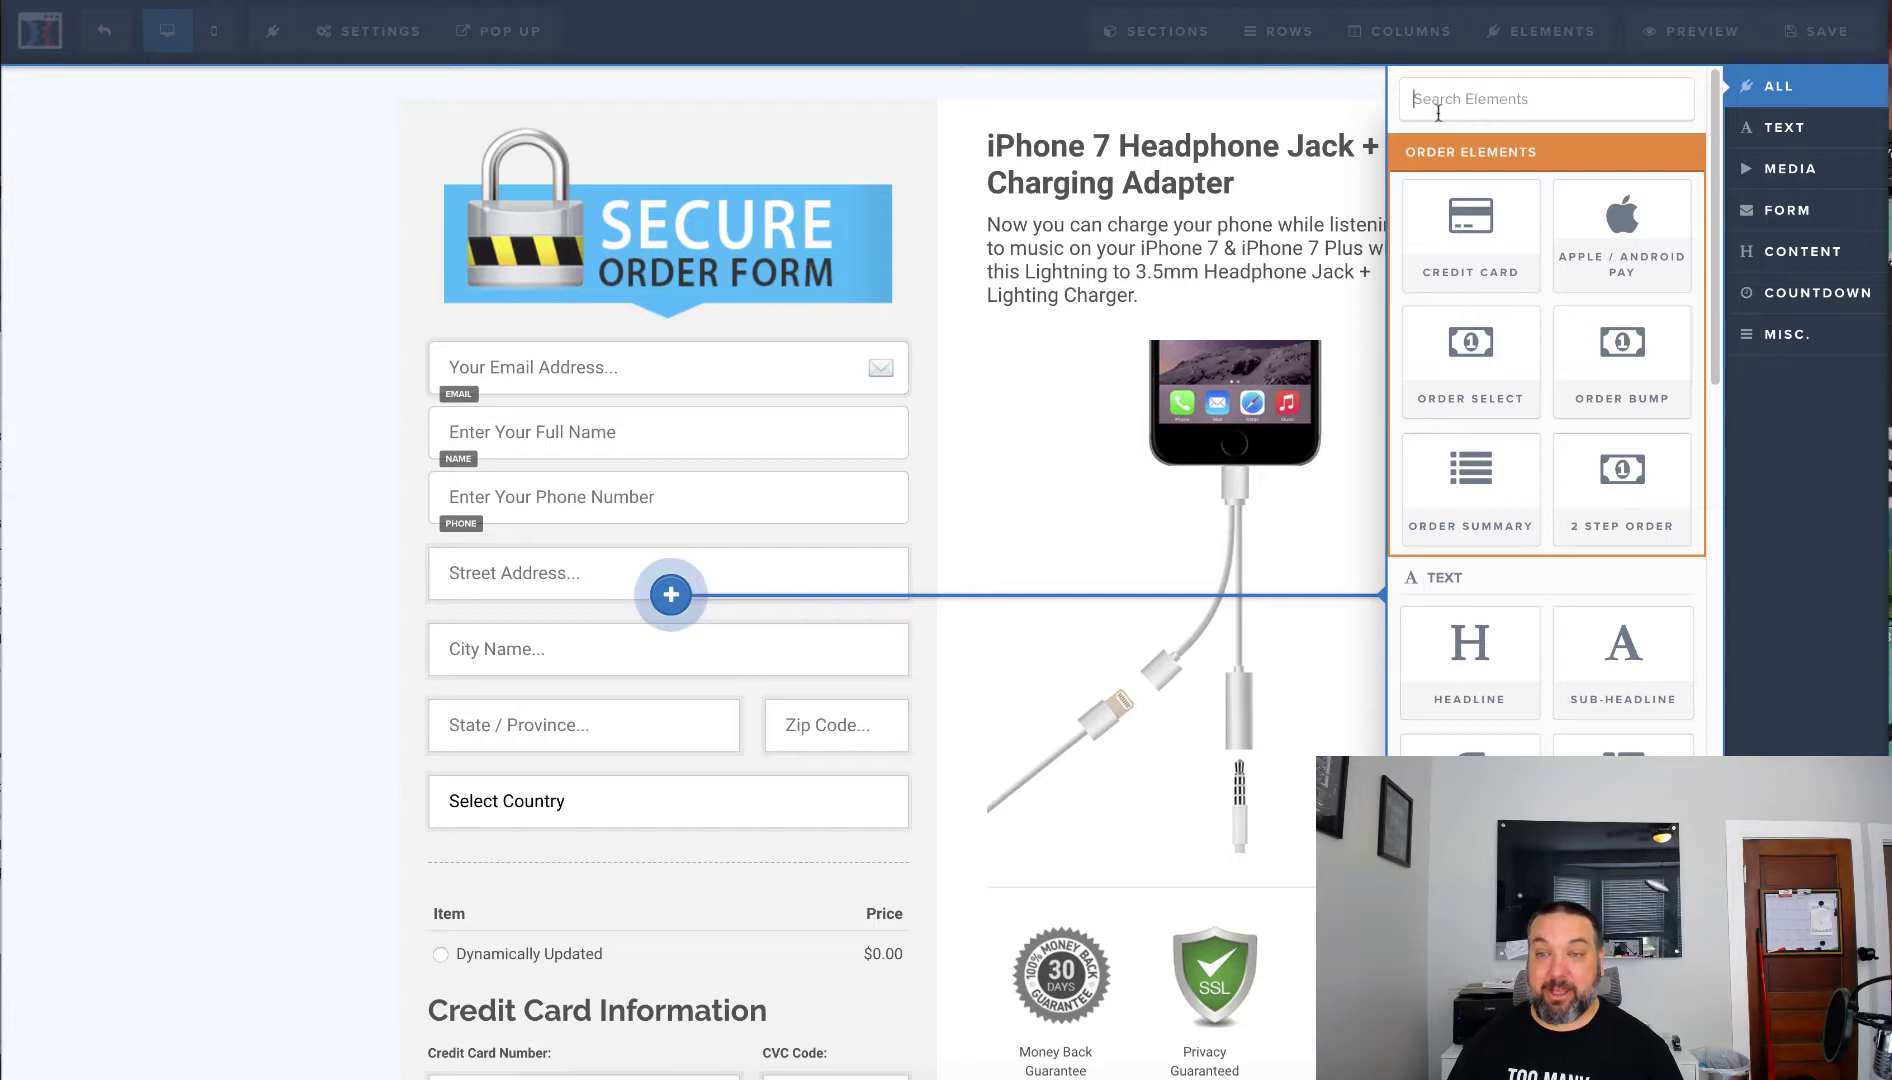
type("ship")
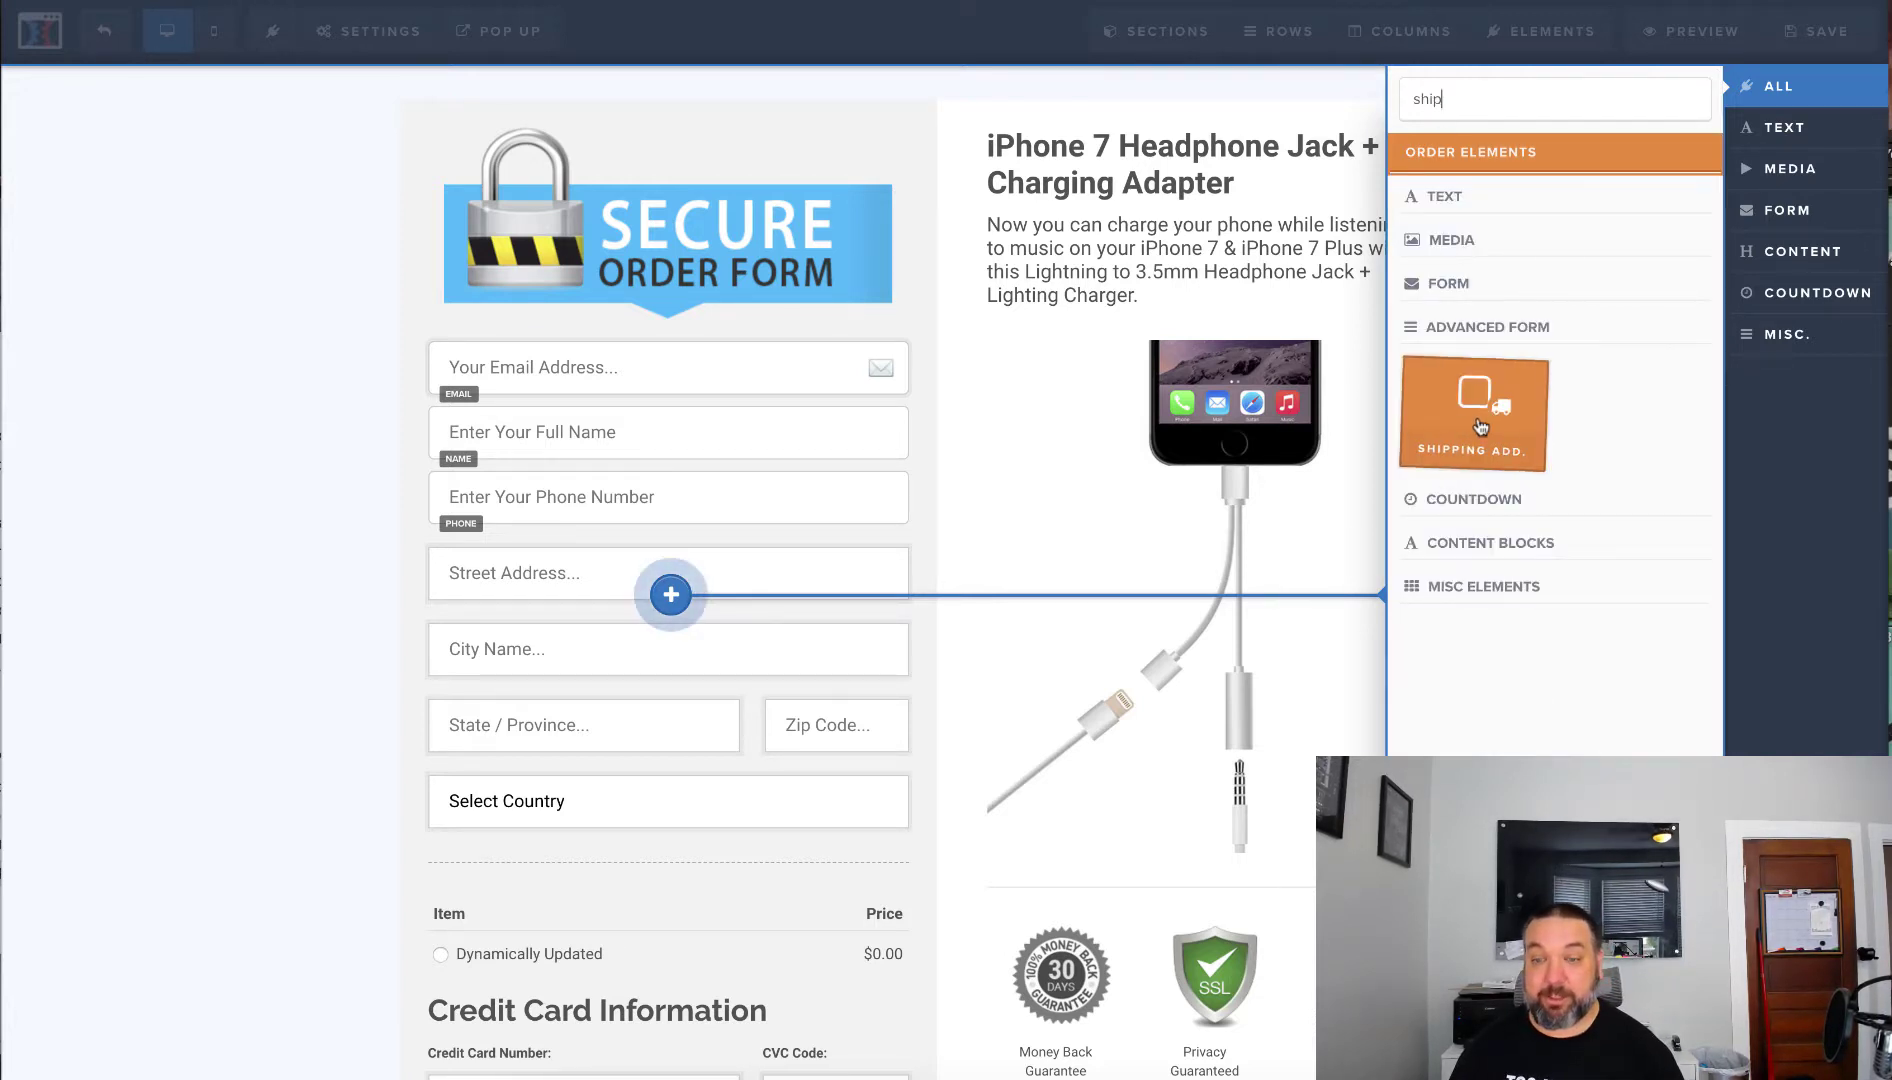
left_click(1453, 451)
- Delete the extra shipping address block below the phone number field
mouse_move(781, 557)
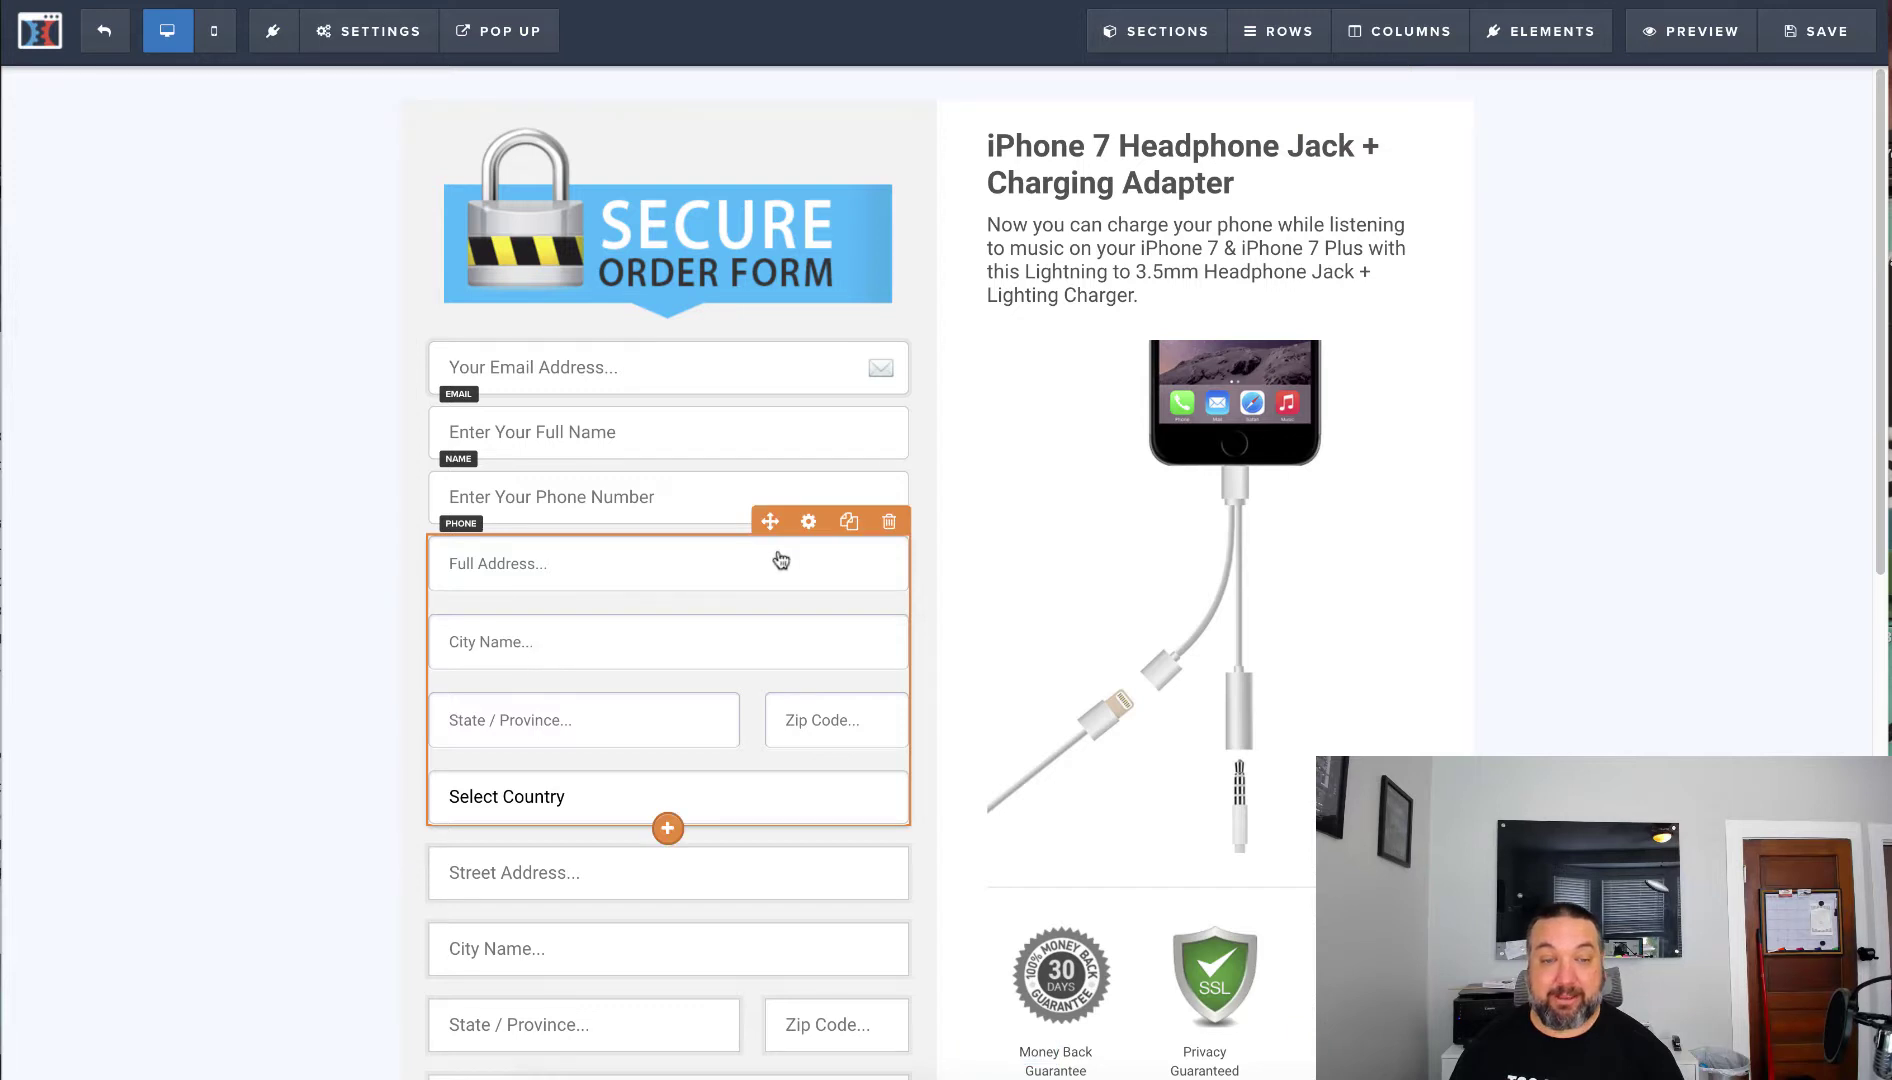
left_click(888, 522)
left_click(1137, 98)
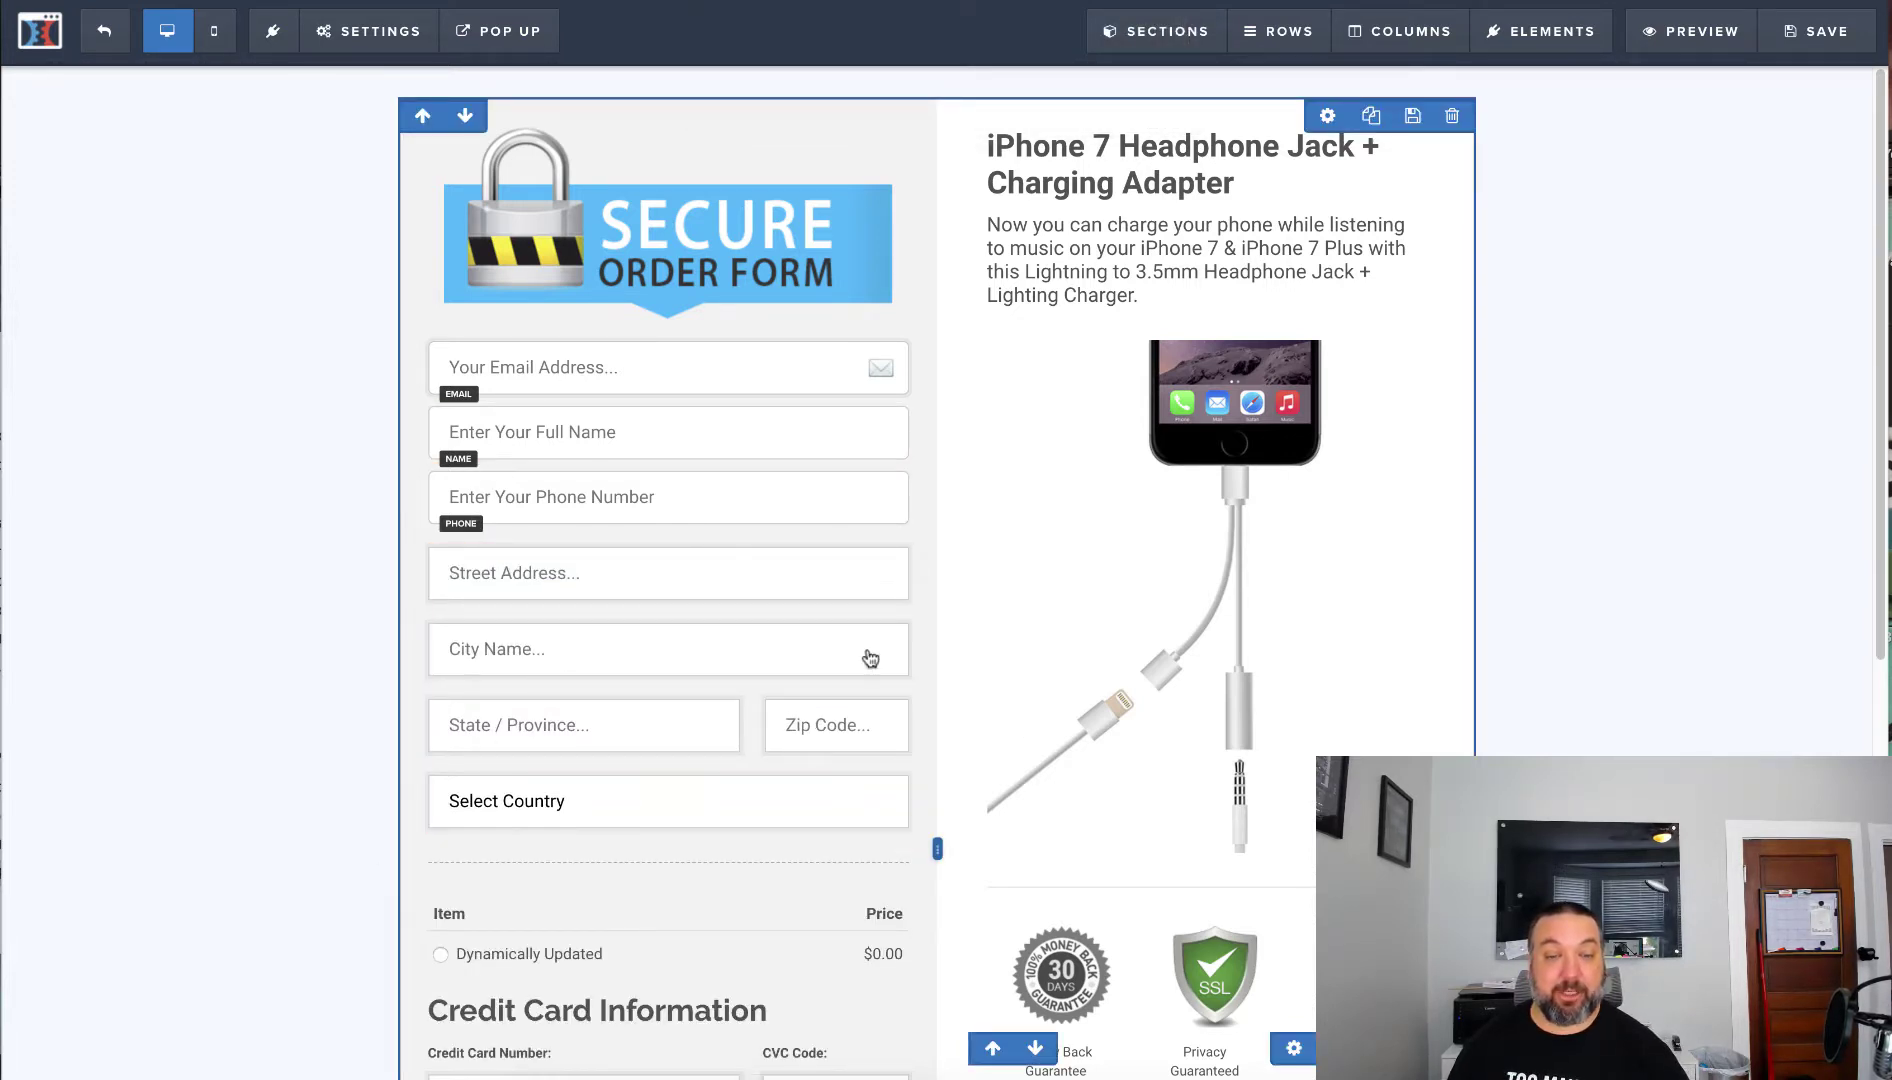
- Look over the order form's credit card and backup offer sections, and leave the page editor without saving
scroll(498, 672, "down", 3)
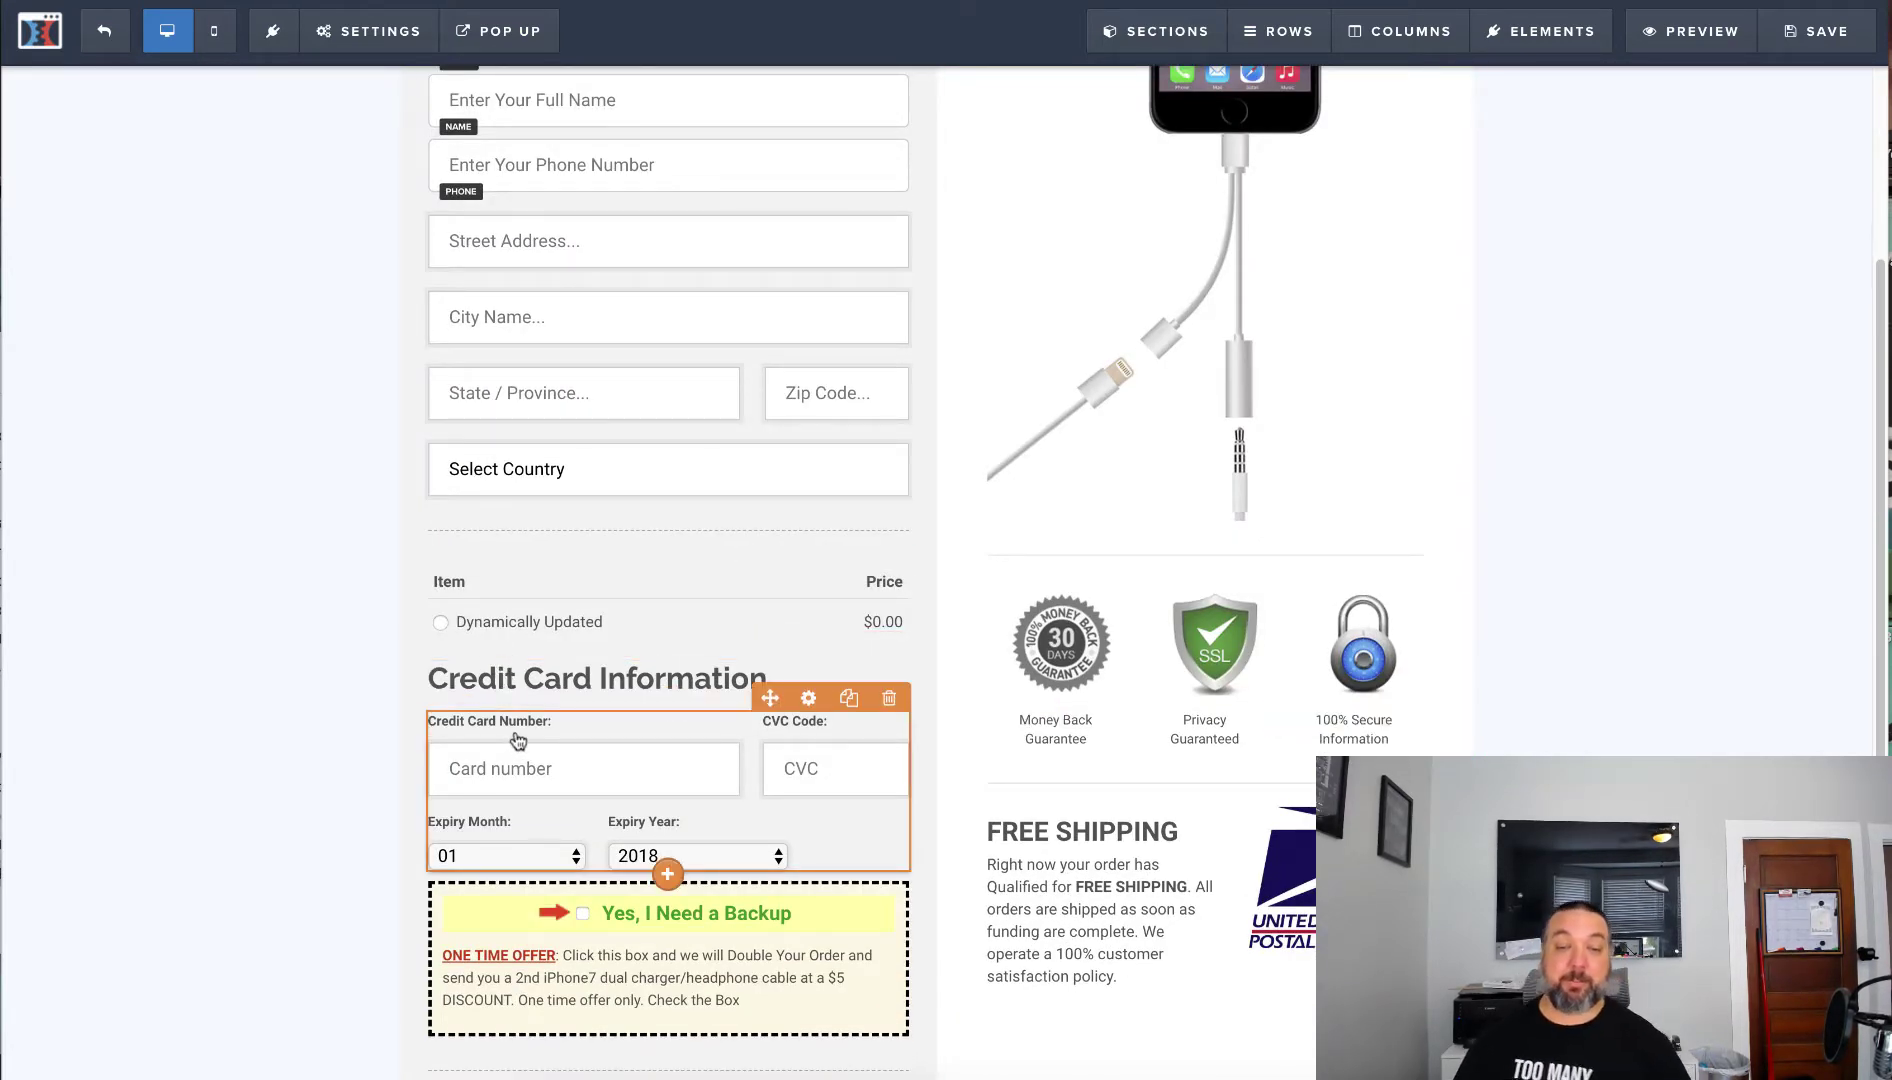
scroll(517, 740, "up", 3)
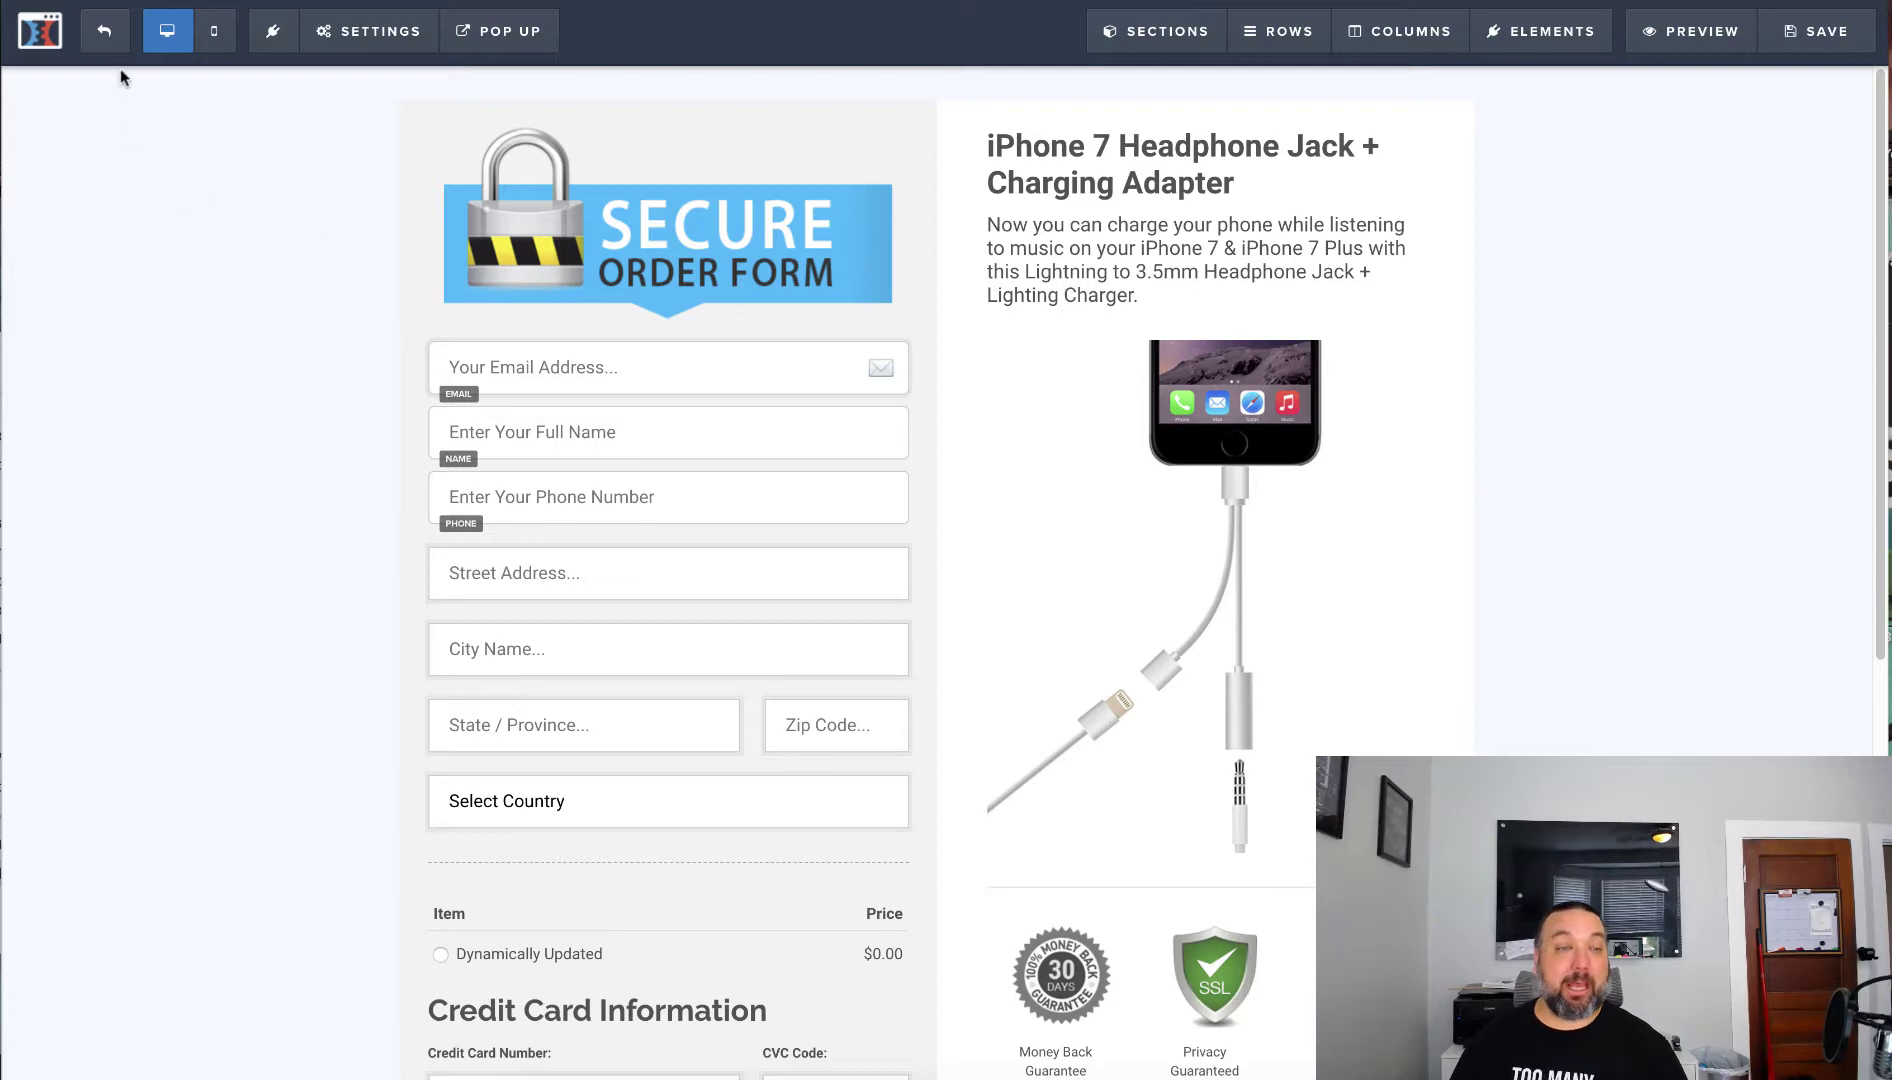
left_click(104, 31)
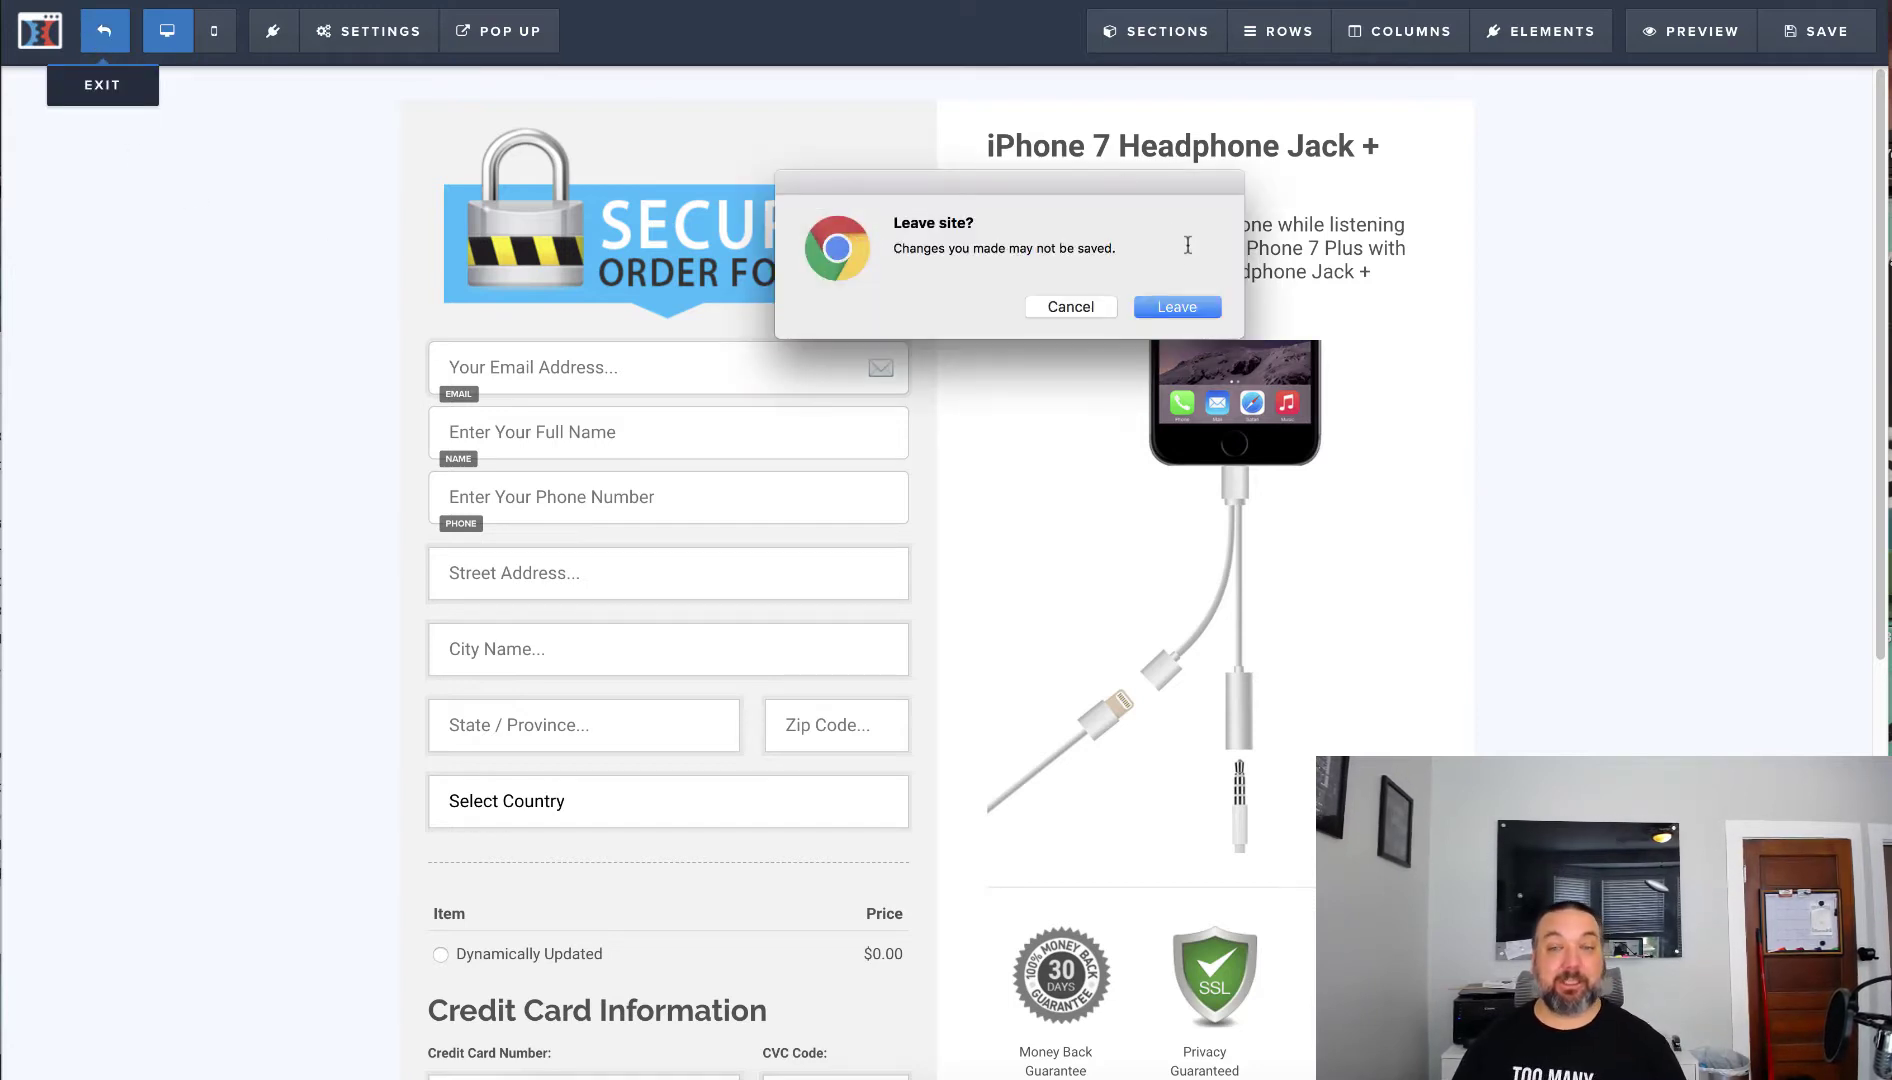
left_click(1177, 306)
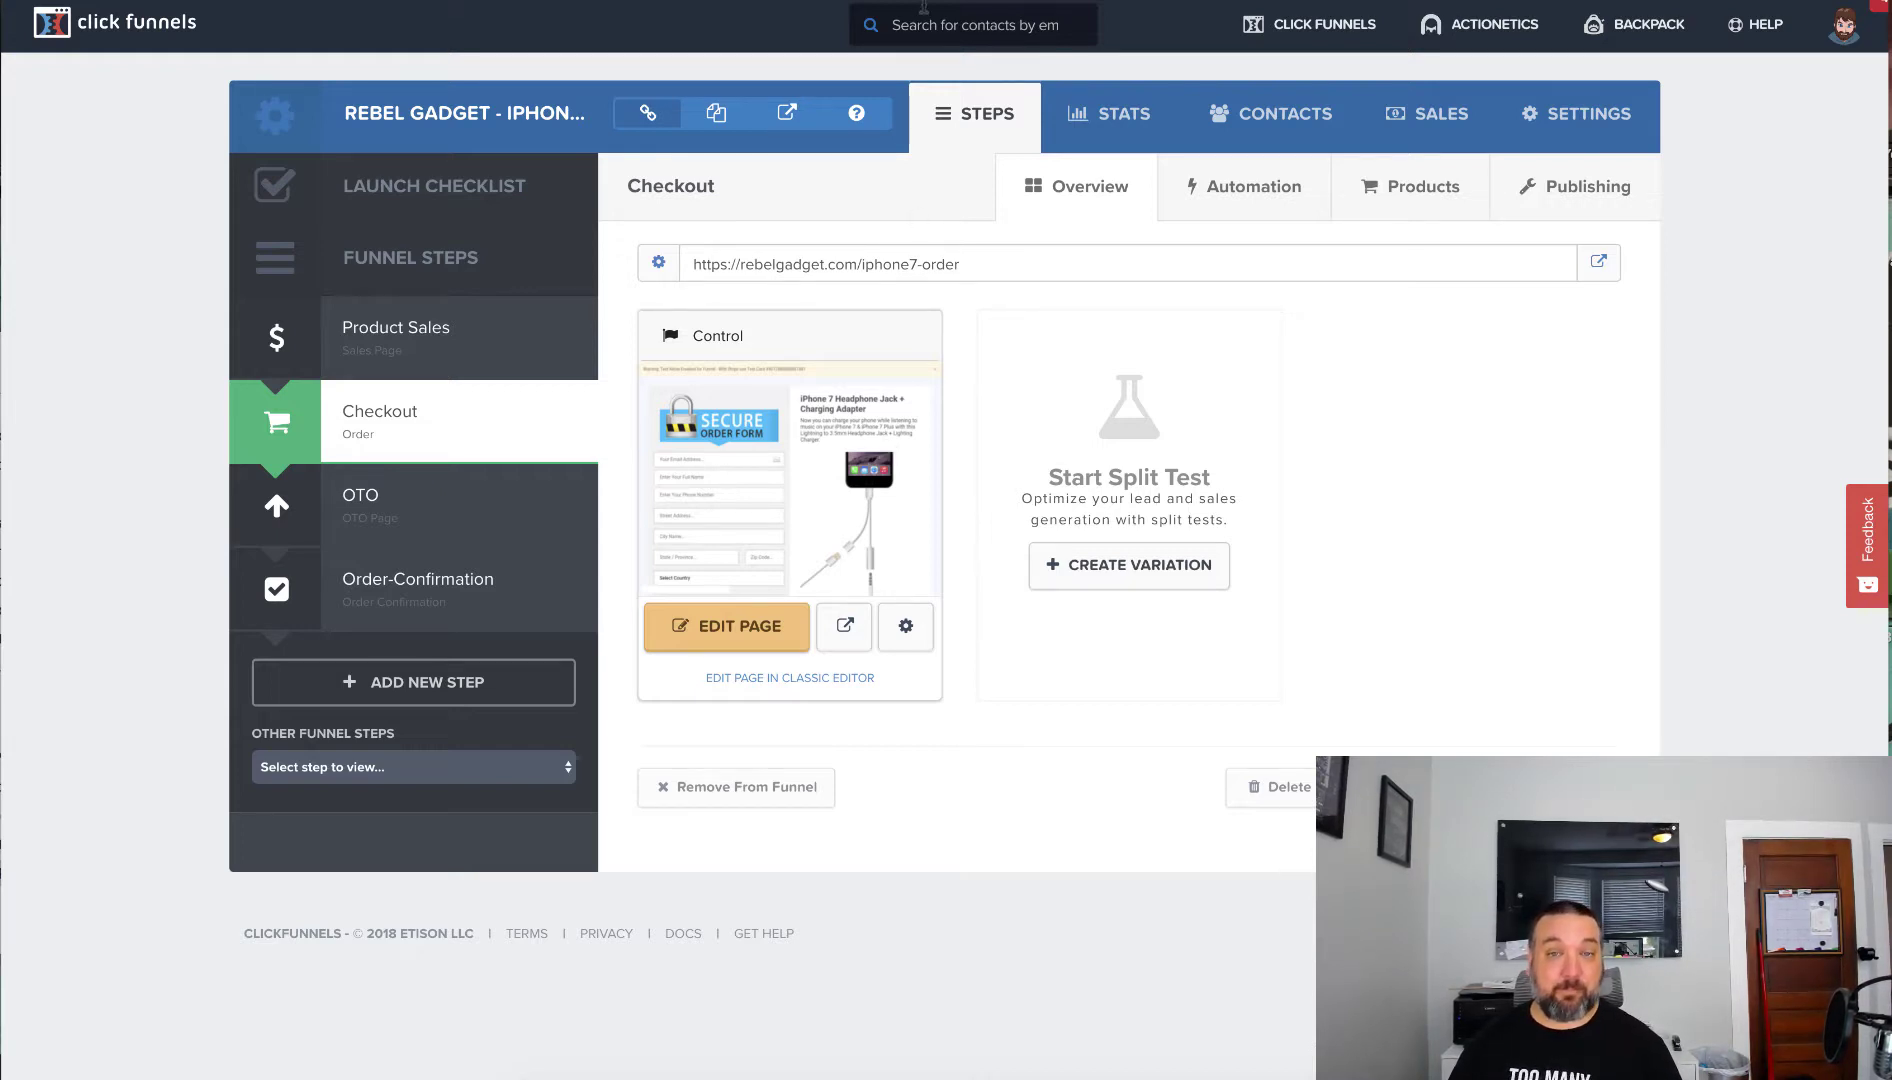
- Switch to Zapier and create a new Zap with ClickFunnels' New Successful Purchase as its trigger
key("ctrl+Tab")
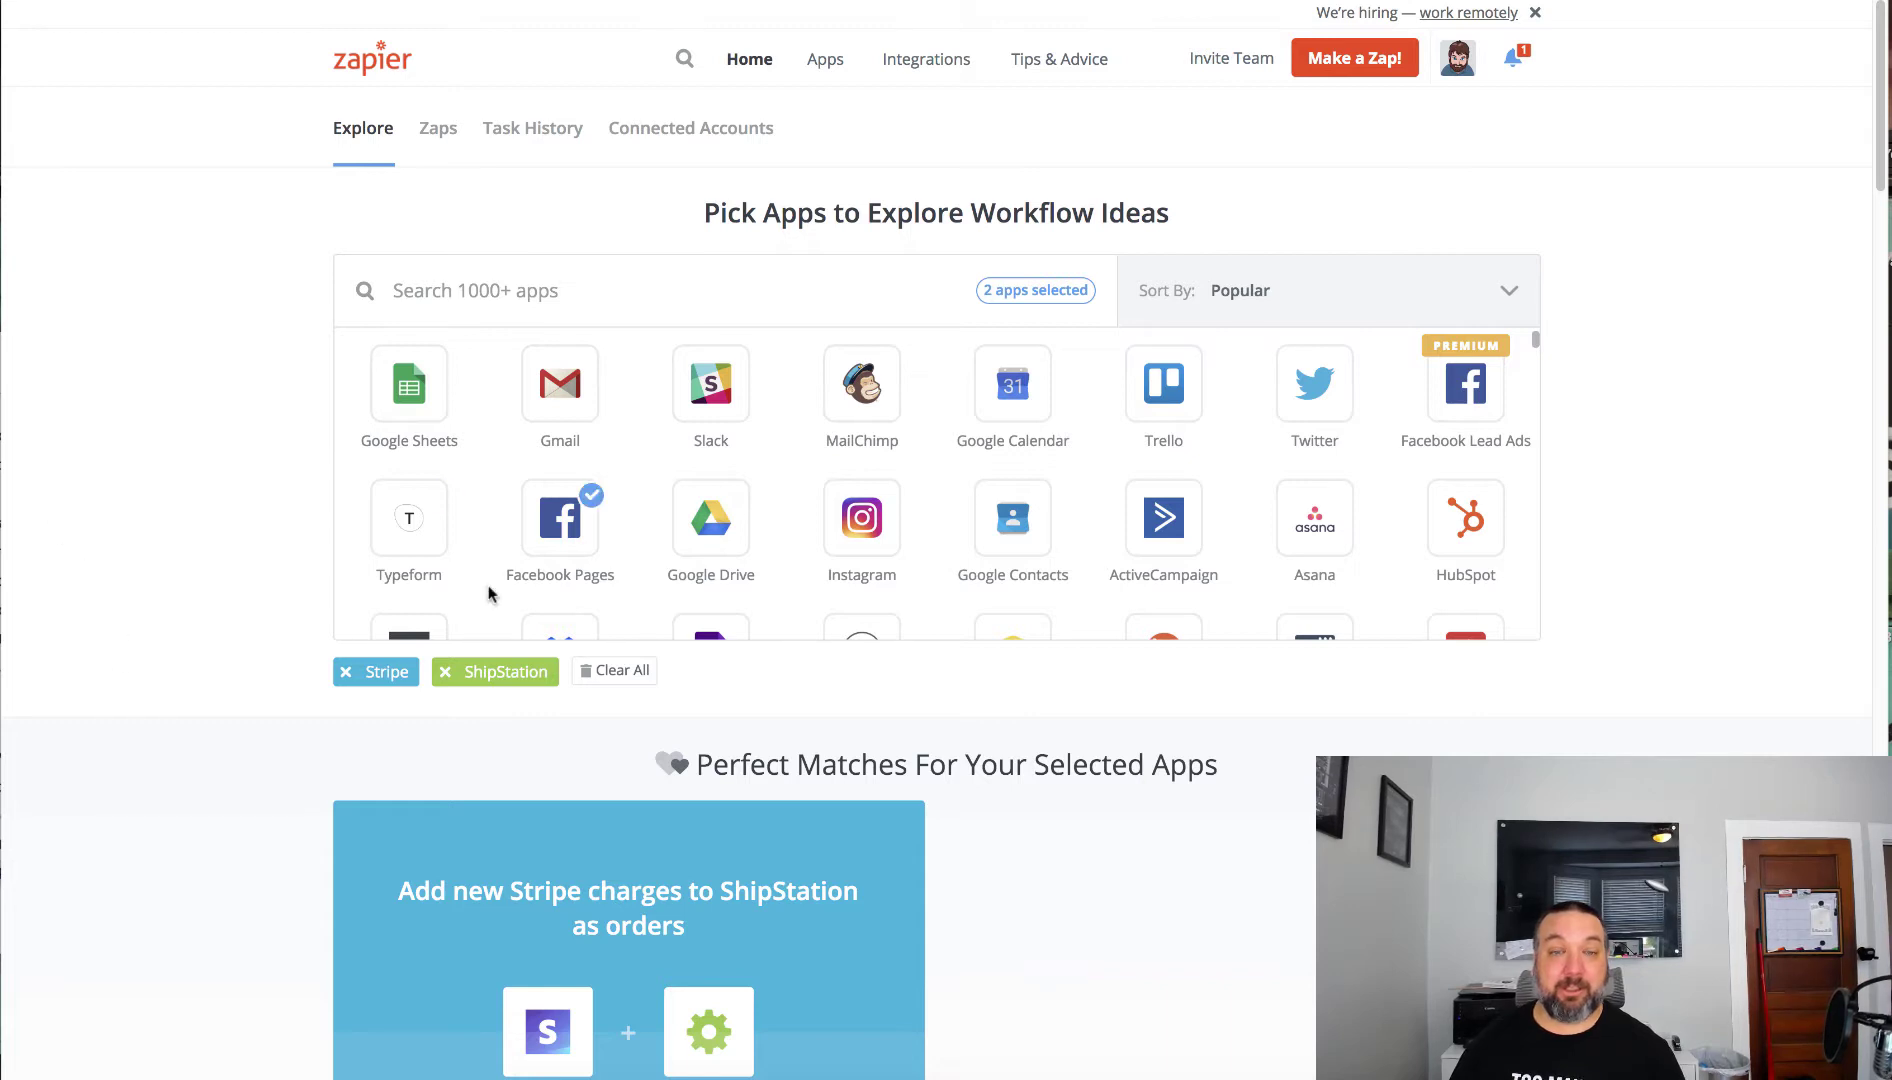
left_click(1352, 62)
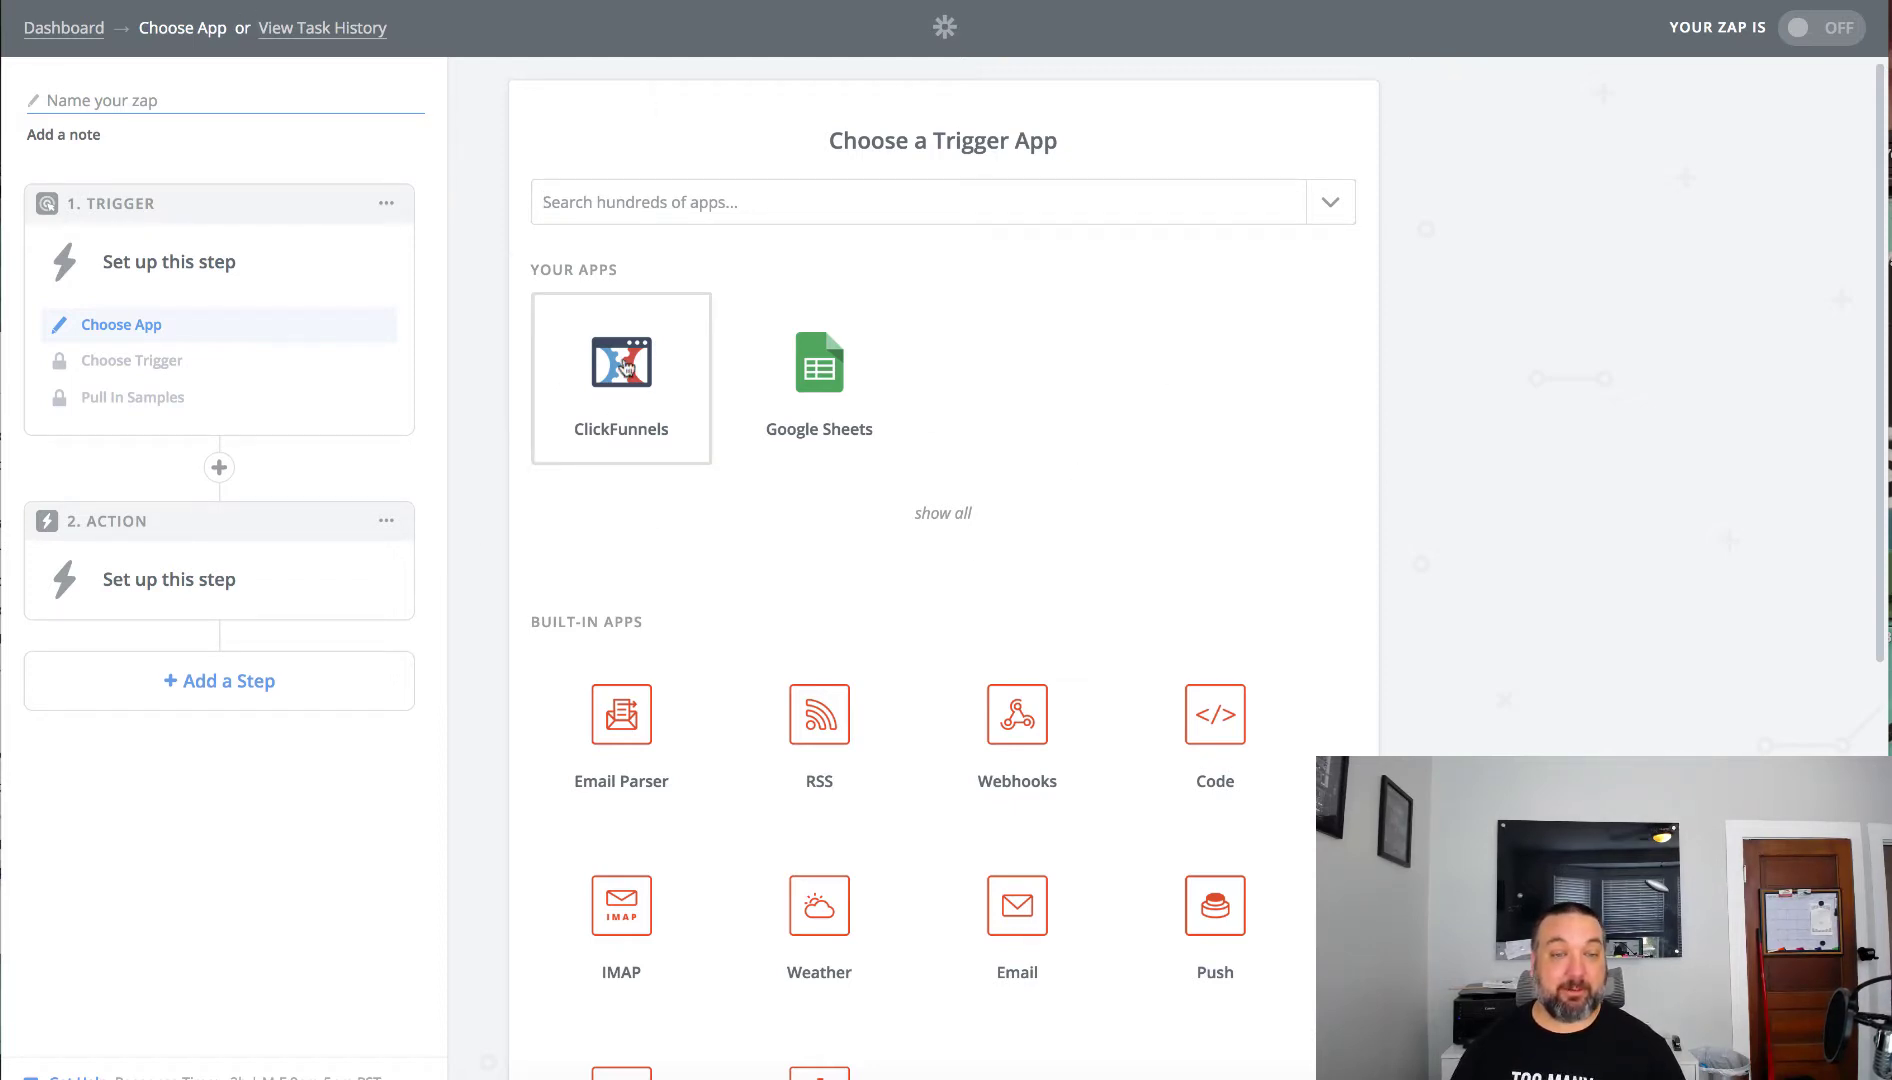
left_click(624, 367)
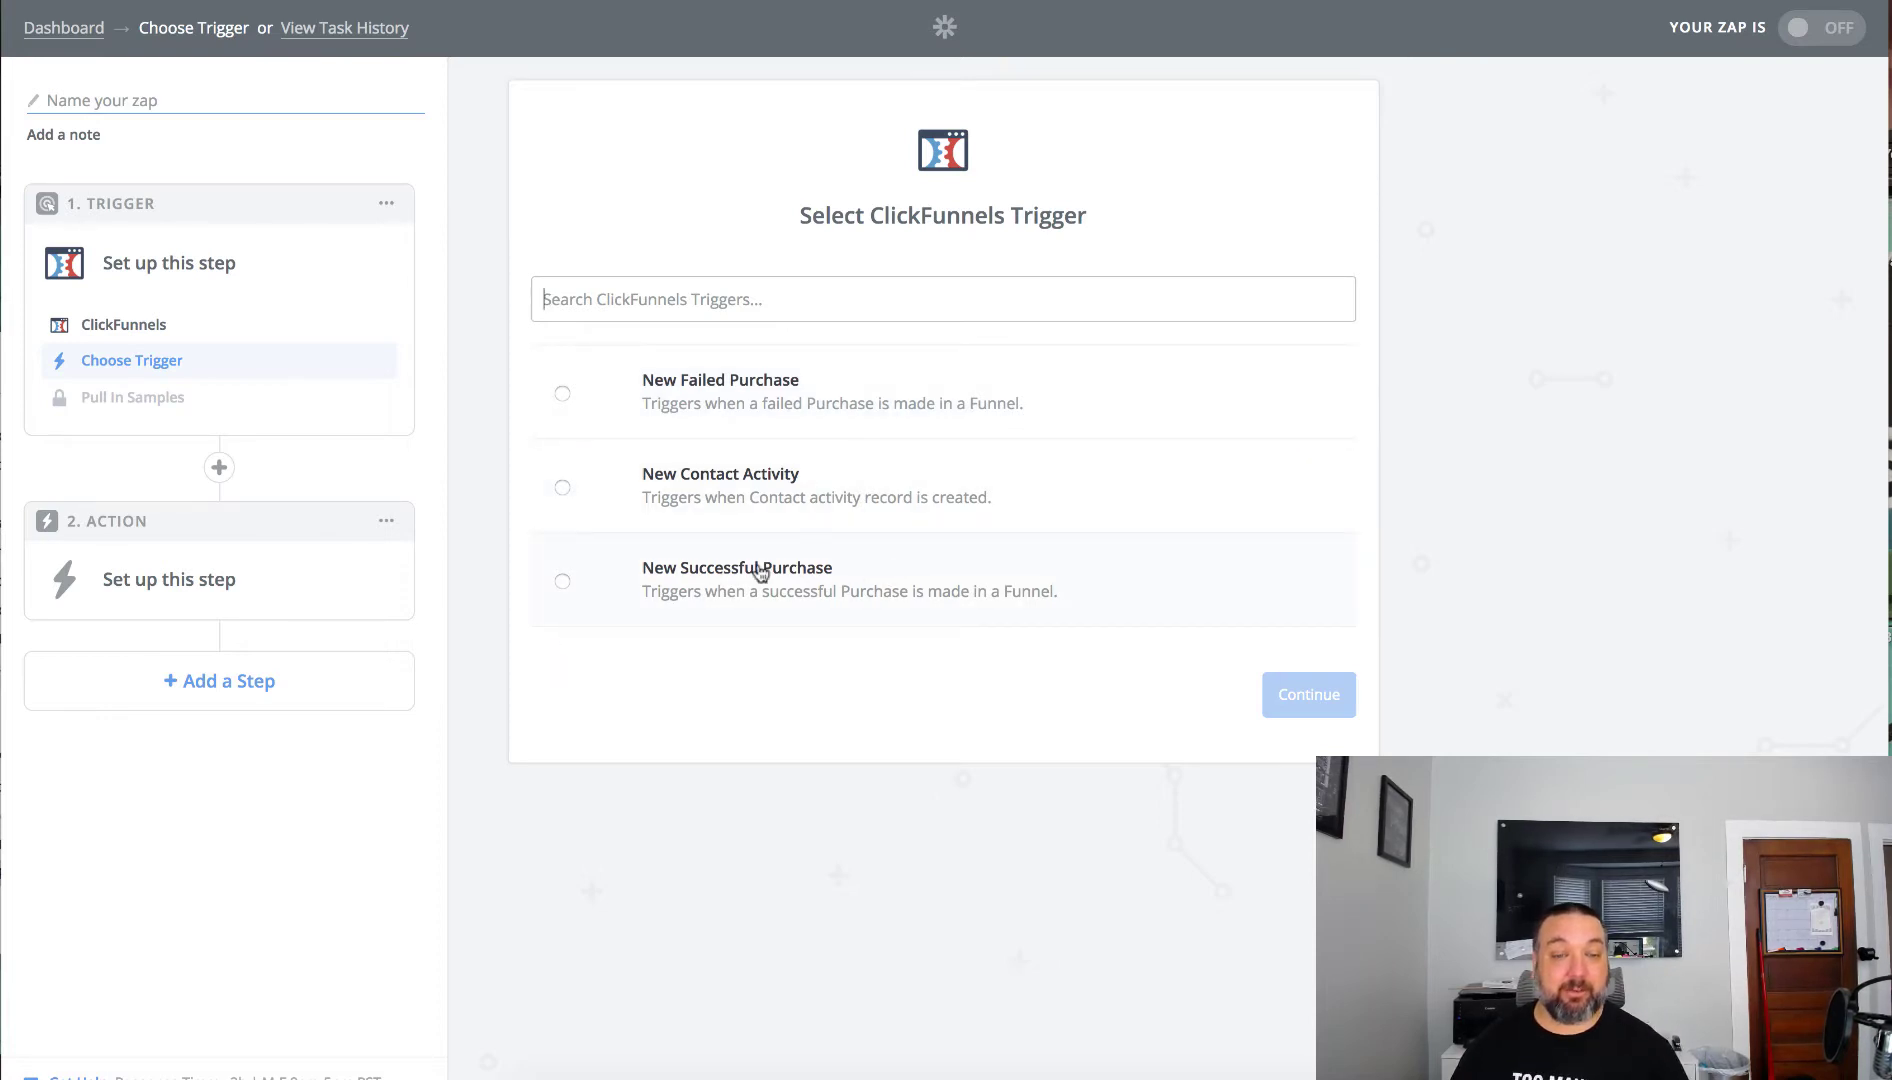
left_click(563, 583)
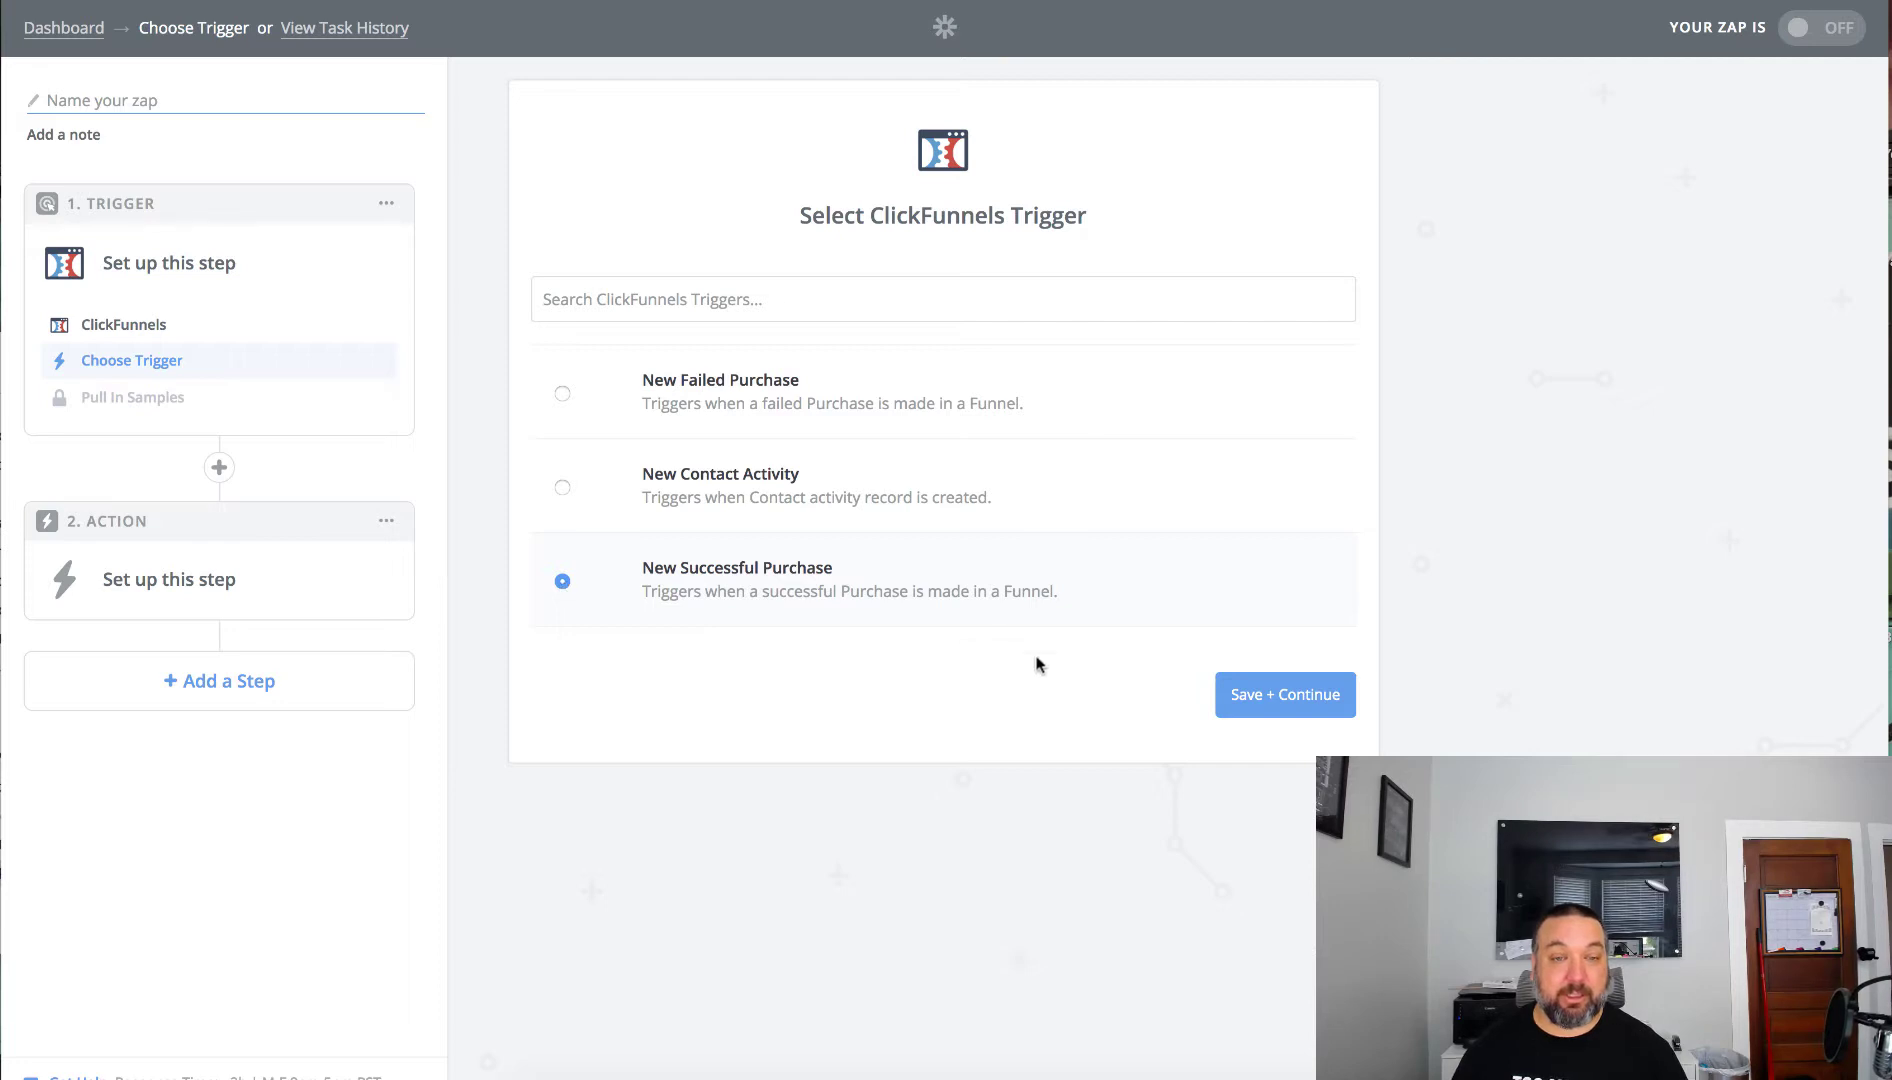
left_click(1248, 690)
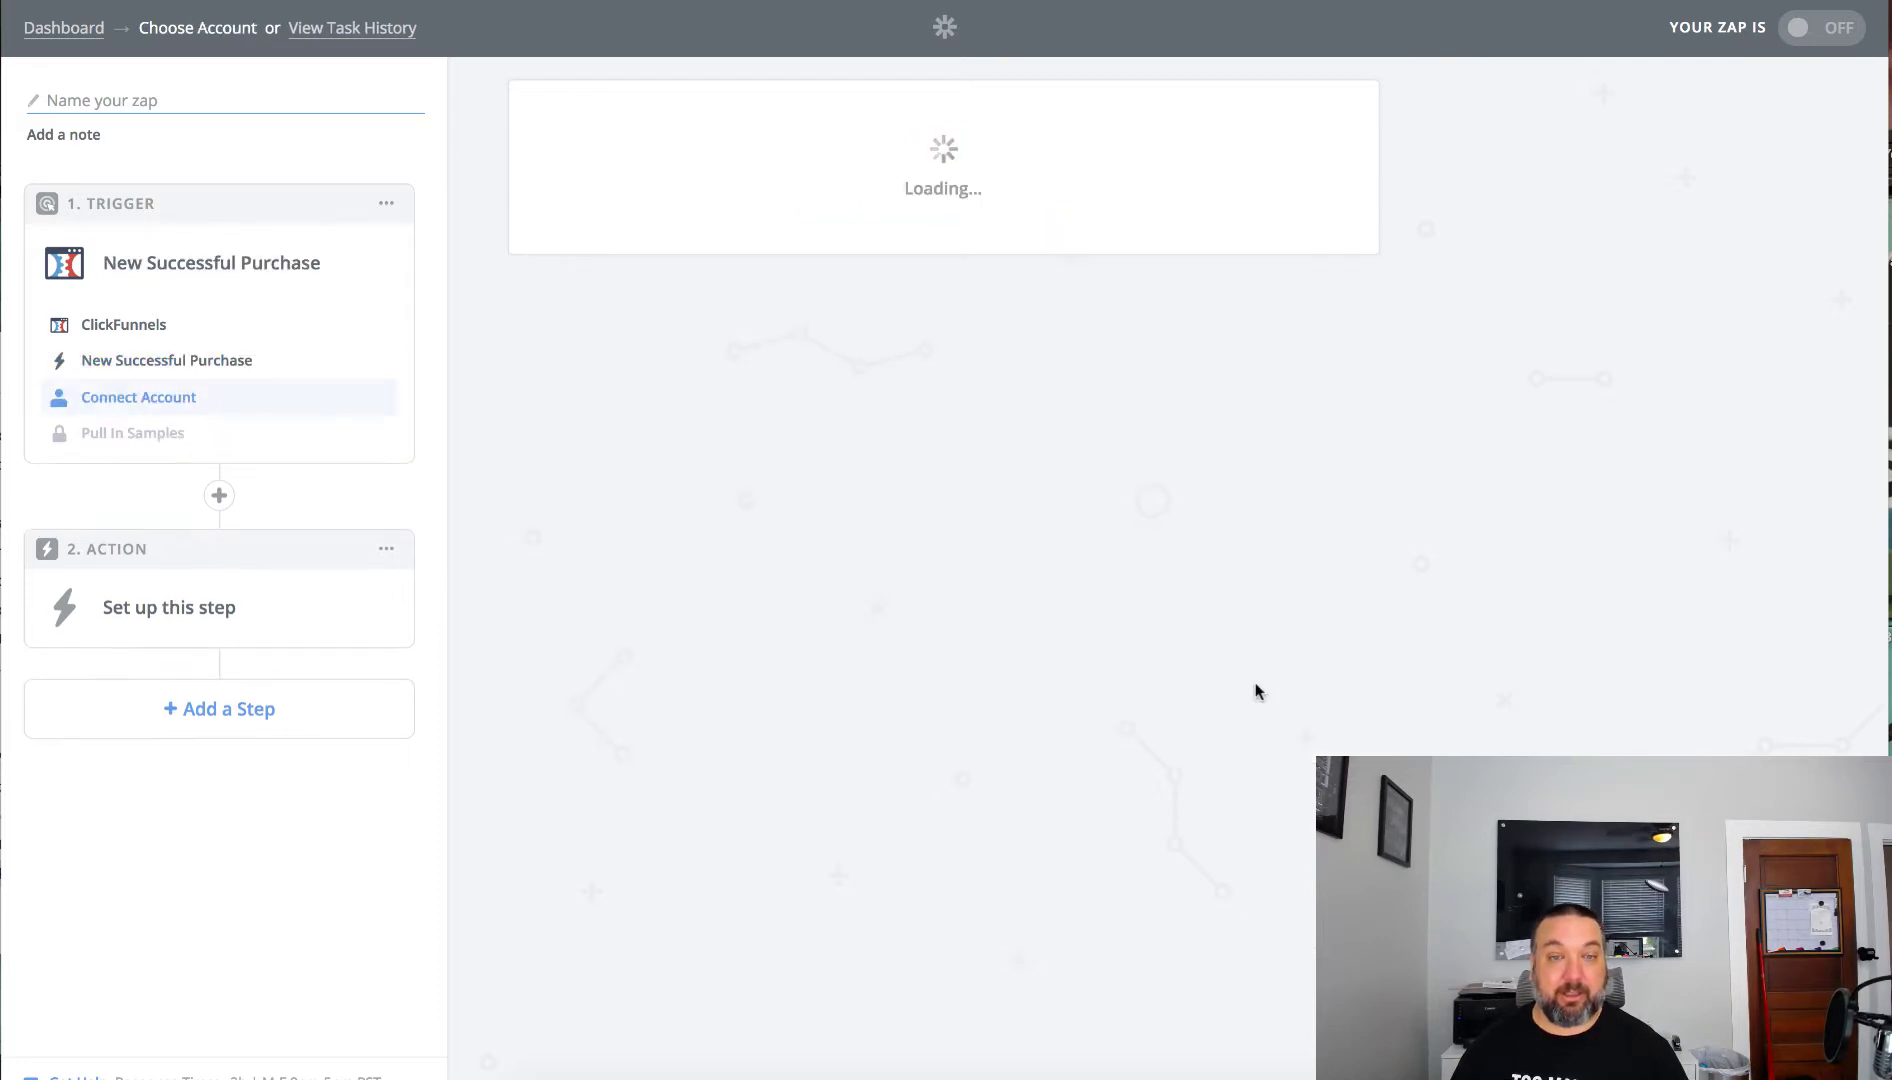
- Test the connected ClickFunnels Personal Account and use it for the trigger
left_click(1284, 352)
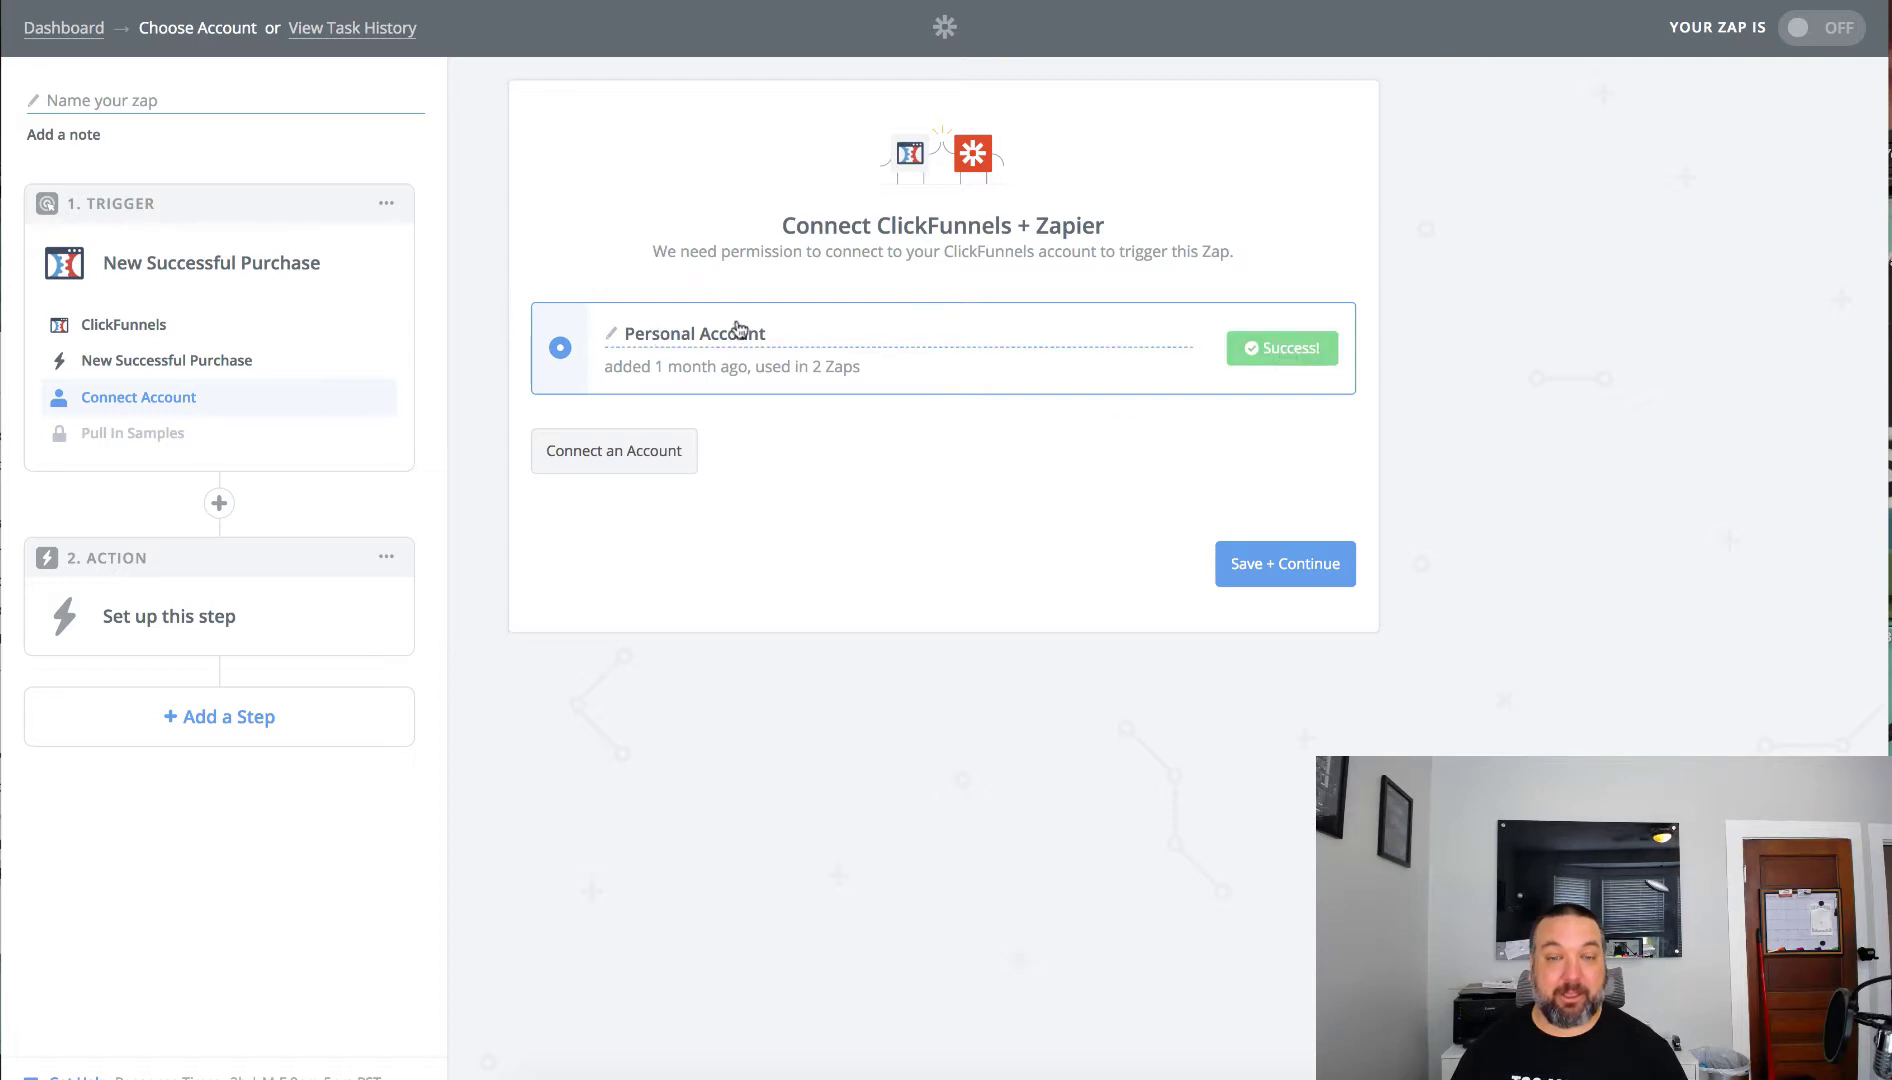
left_click(1306, 578)
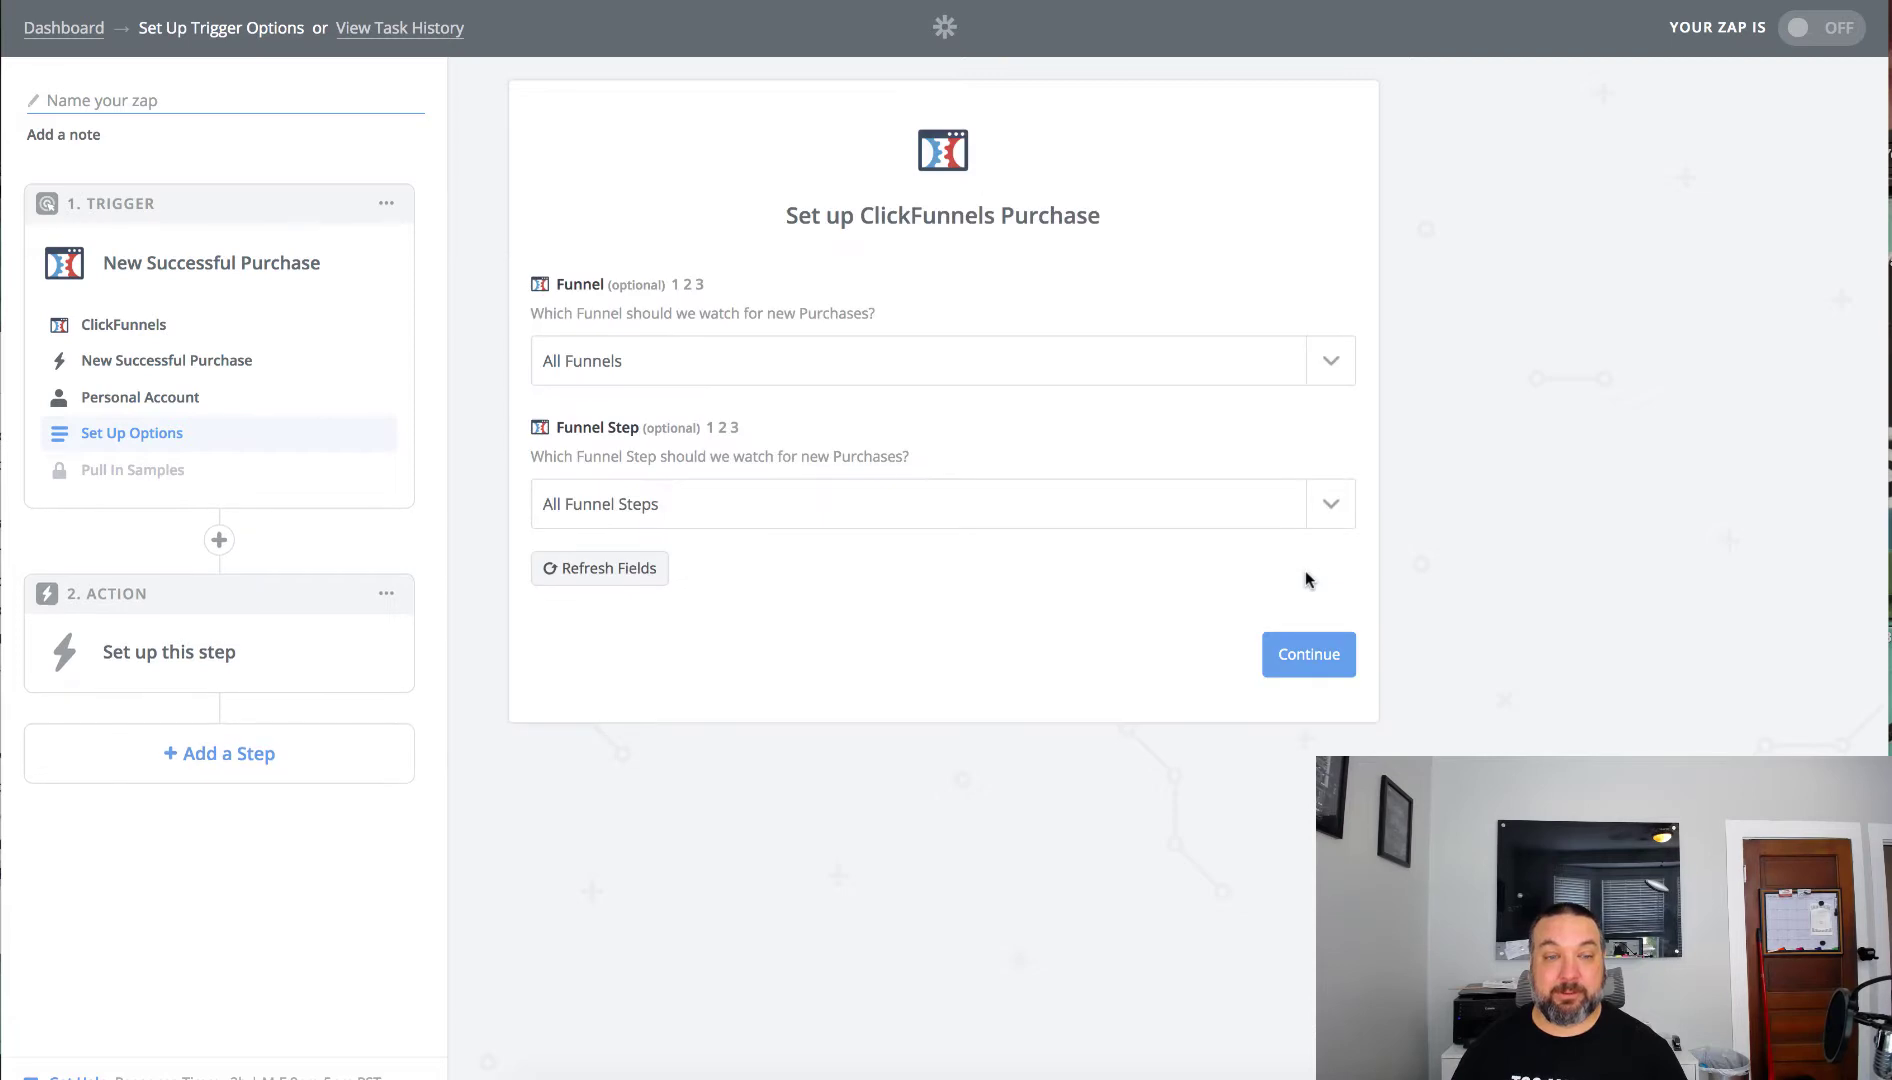
- Limit the trigger to the "Rebel Gadget - Iphone charge + headphone" funnel and its Checkout funnel step
left_click(731, 376)
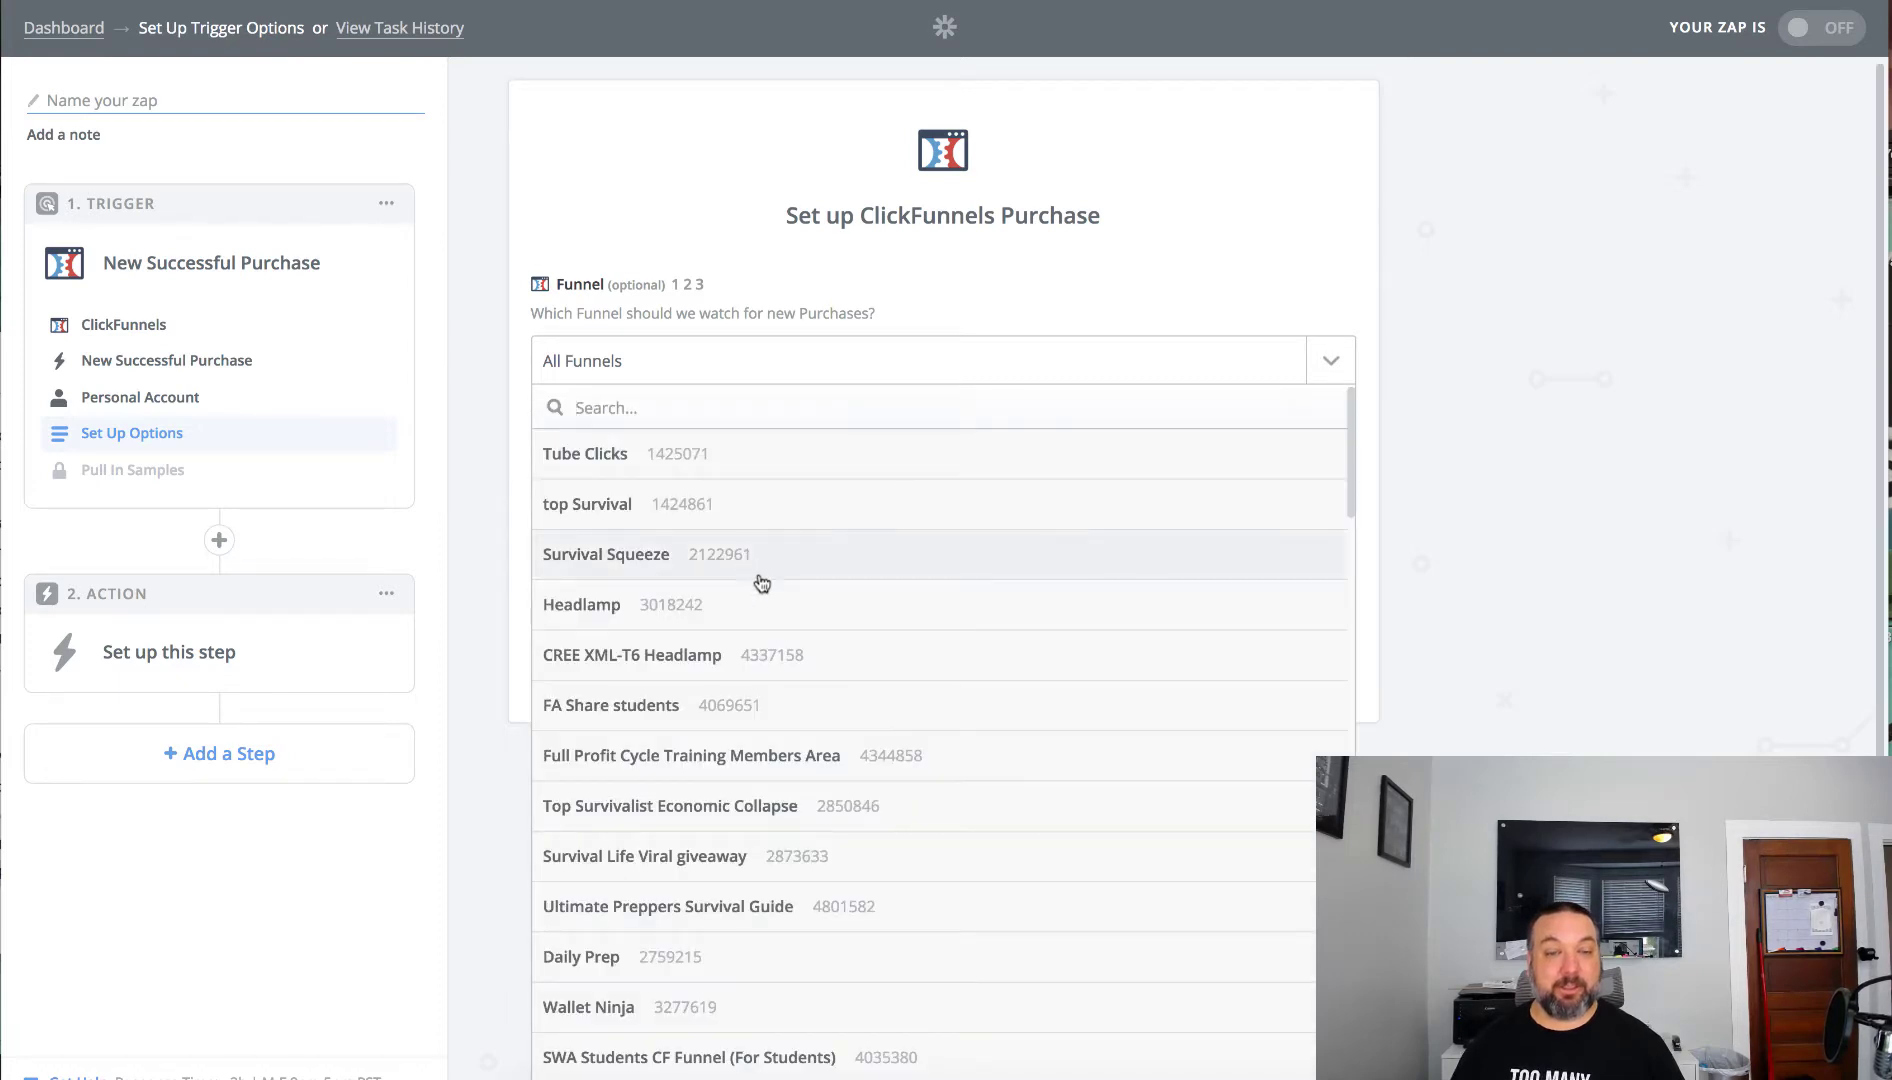
scroll(861, 640, "down", 1)
scroll(863, 637, "down", 2)
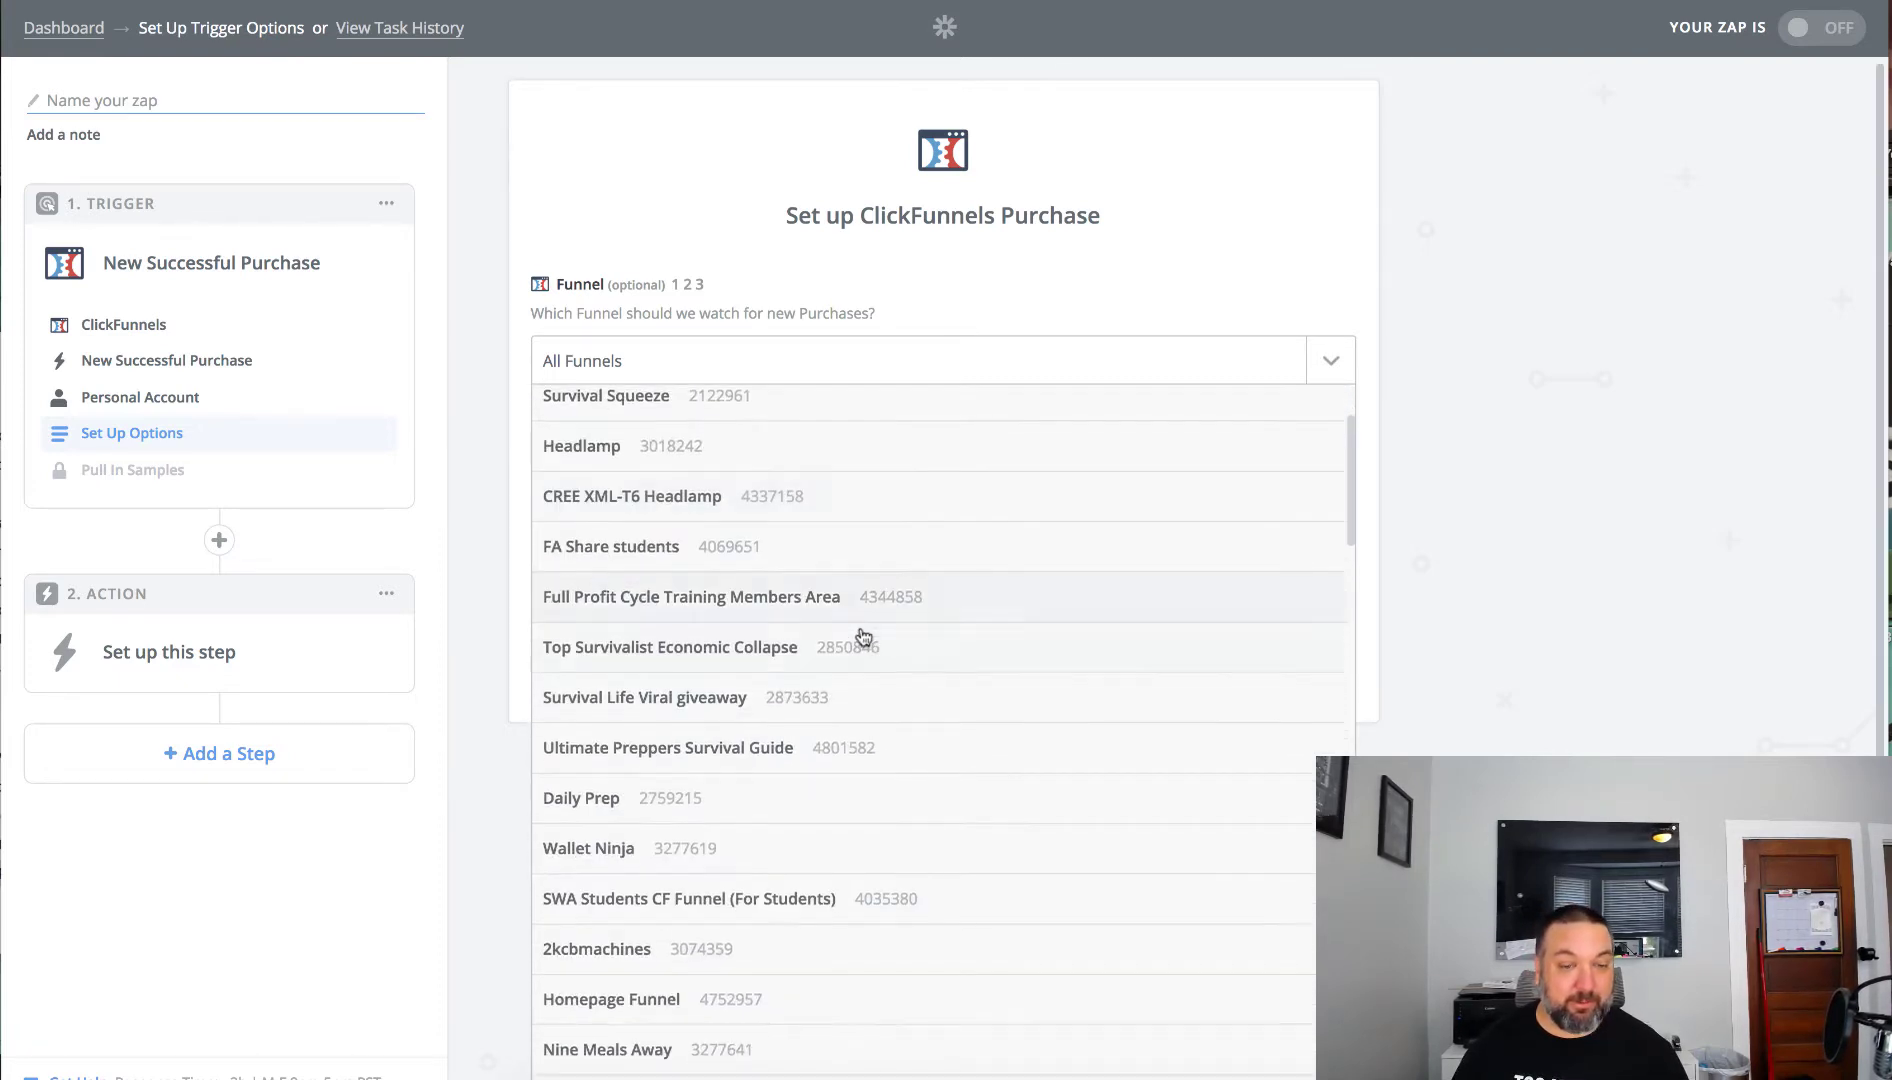
scroll(863, 637, "down", 3)
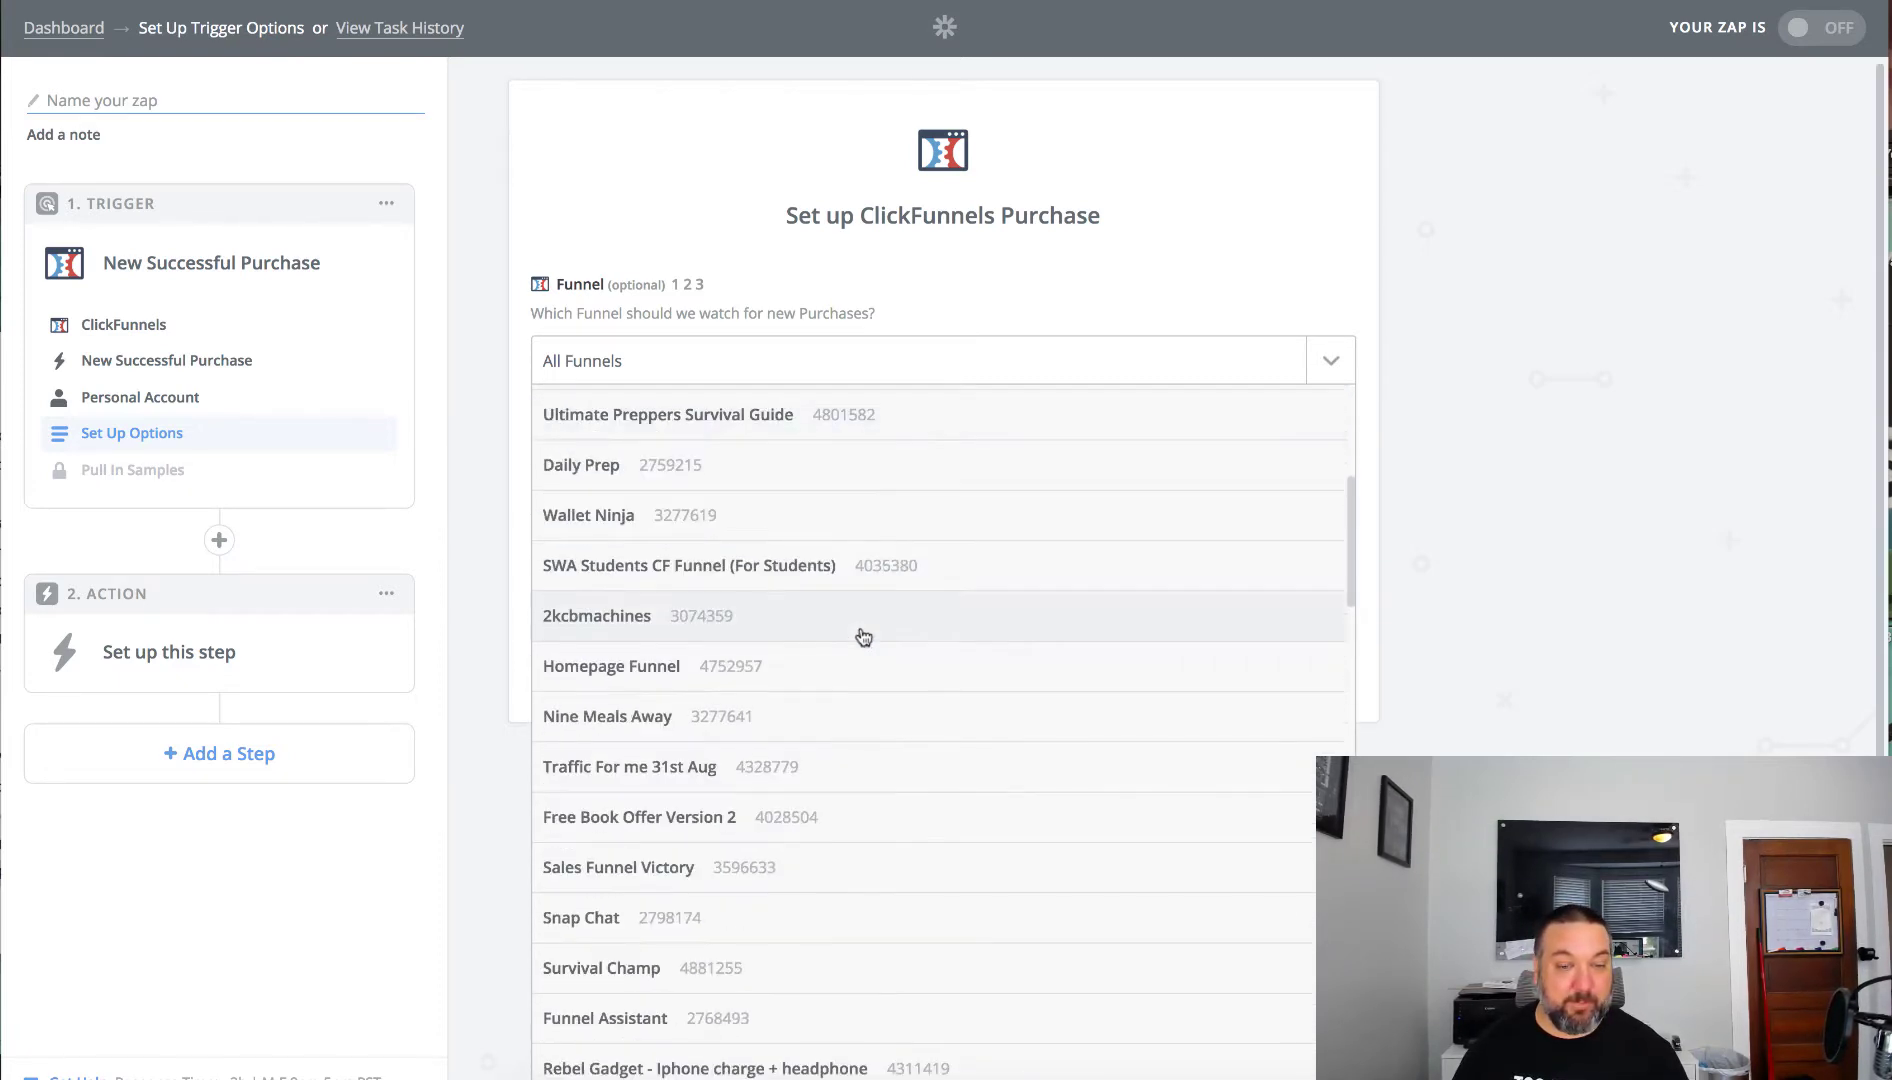
scroll(863, 637, "down", 6)
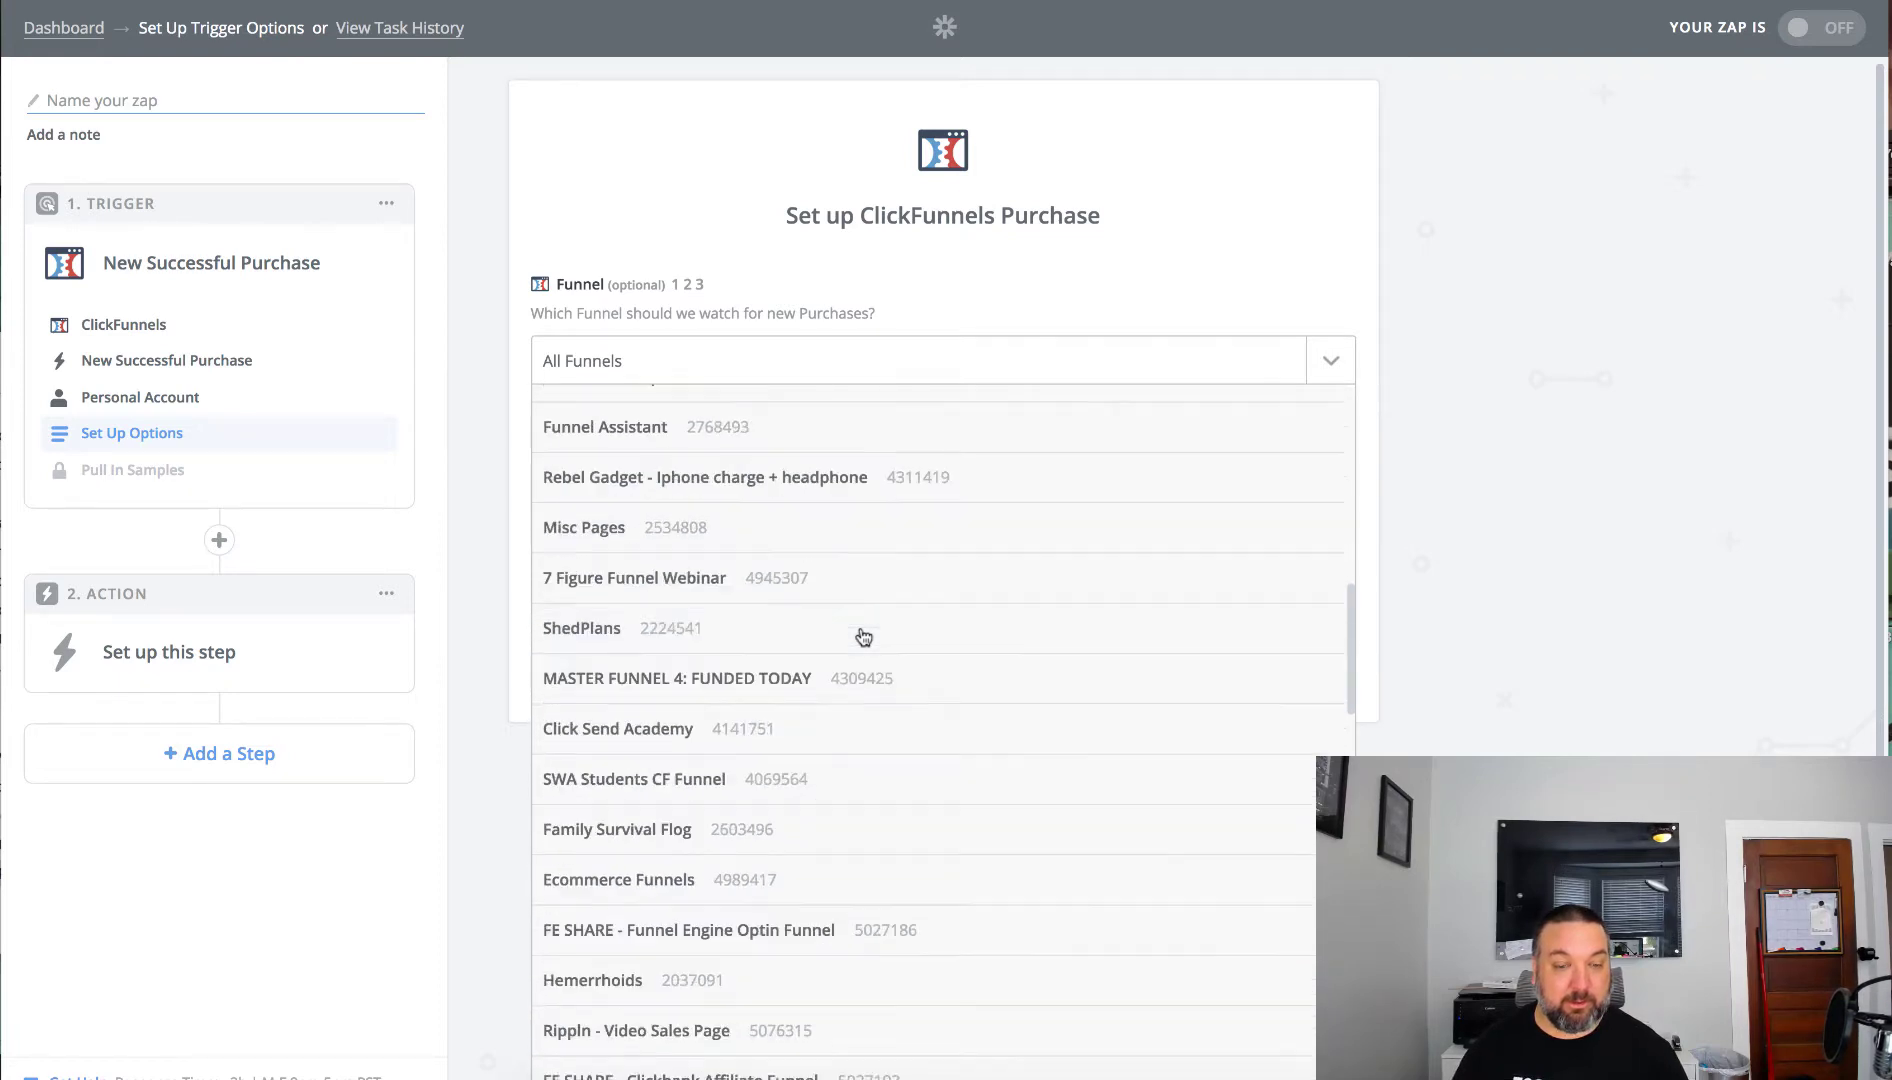
left_click(759, 486)
left_click(762, 514)
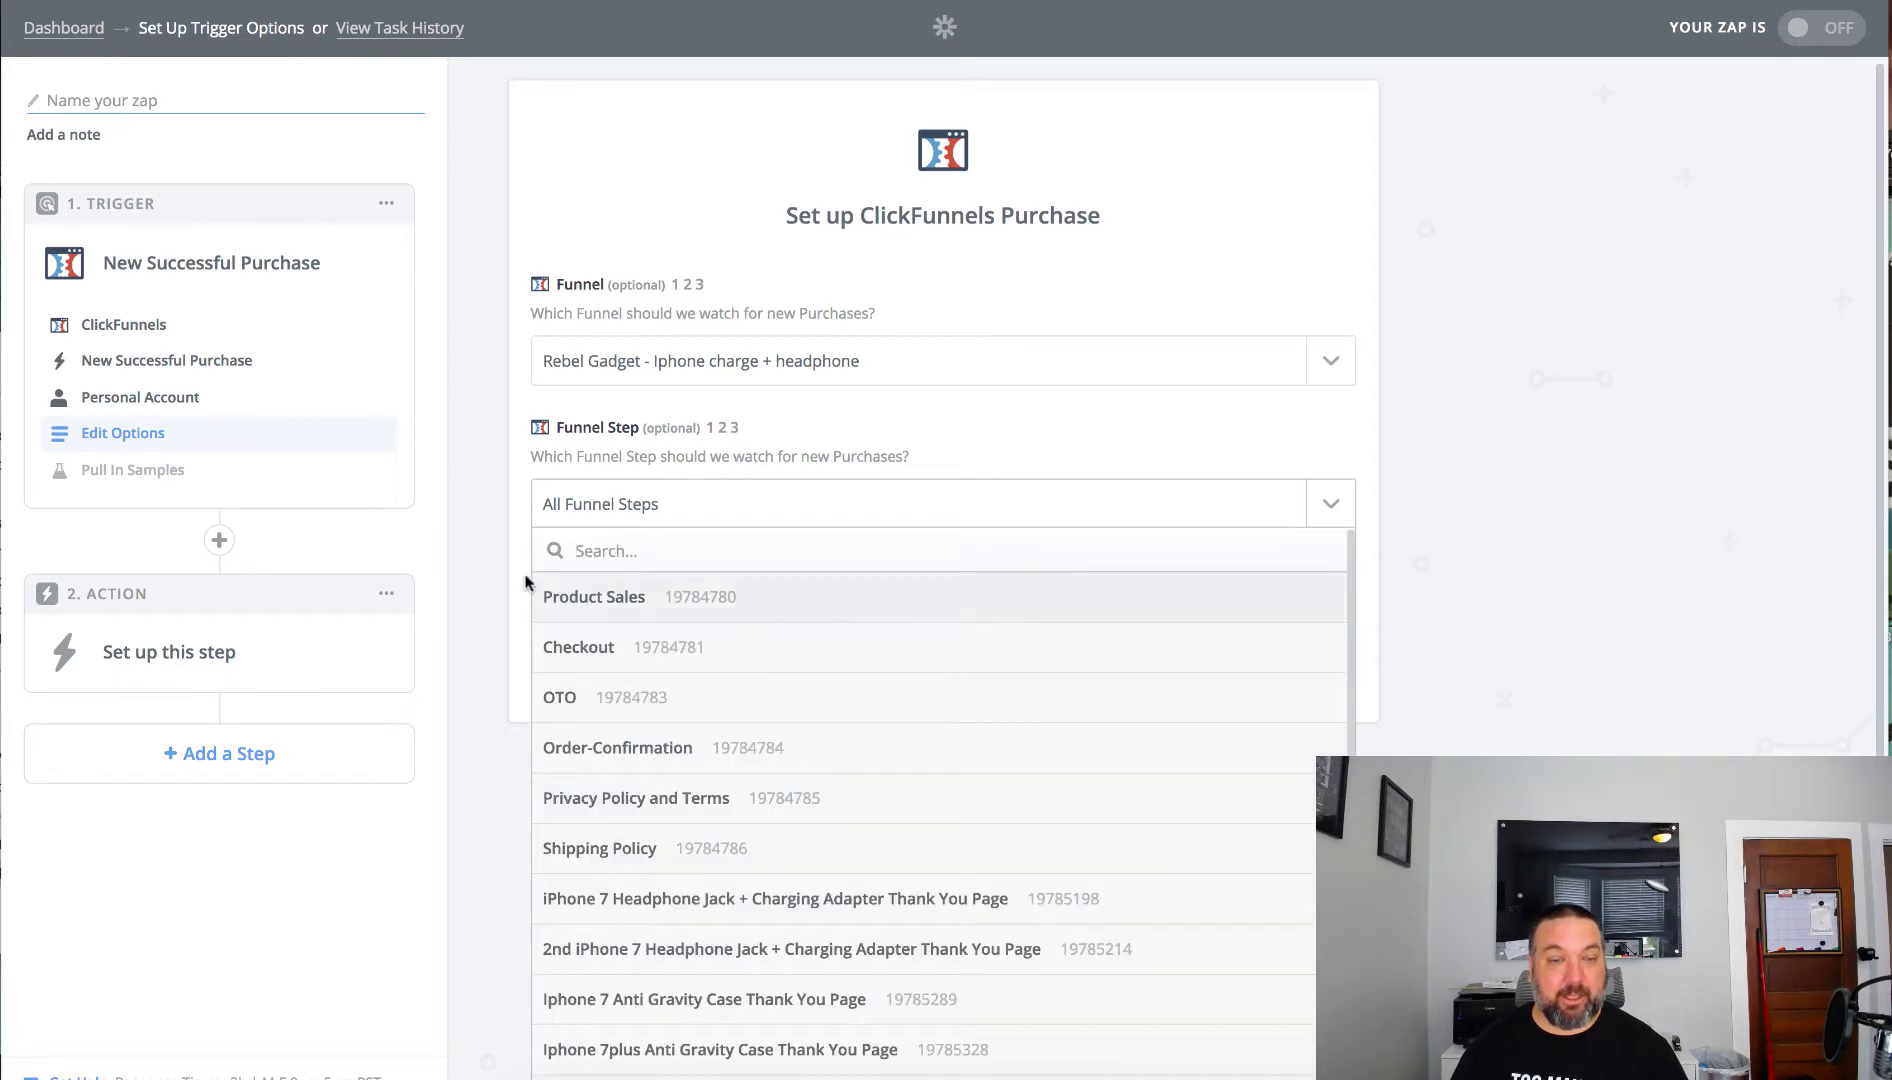
left_click(609, 651)
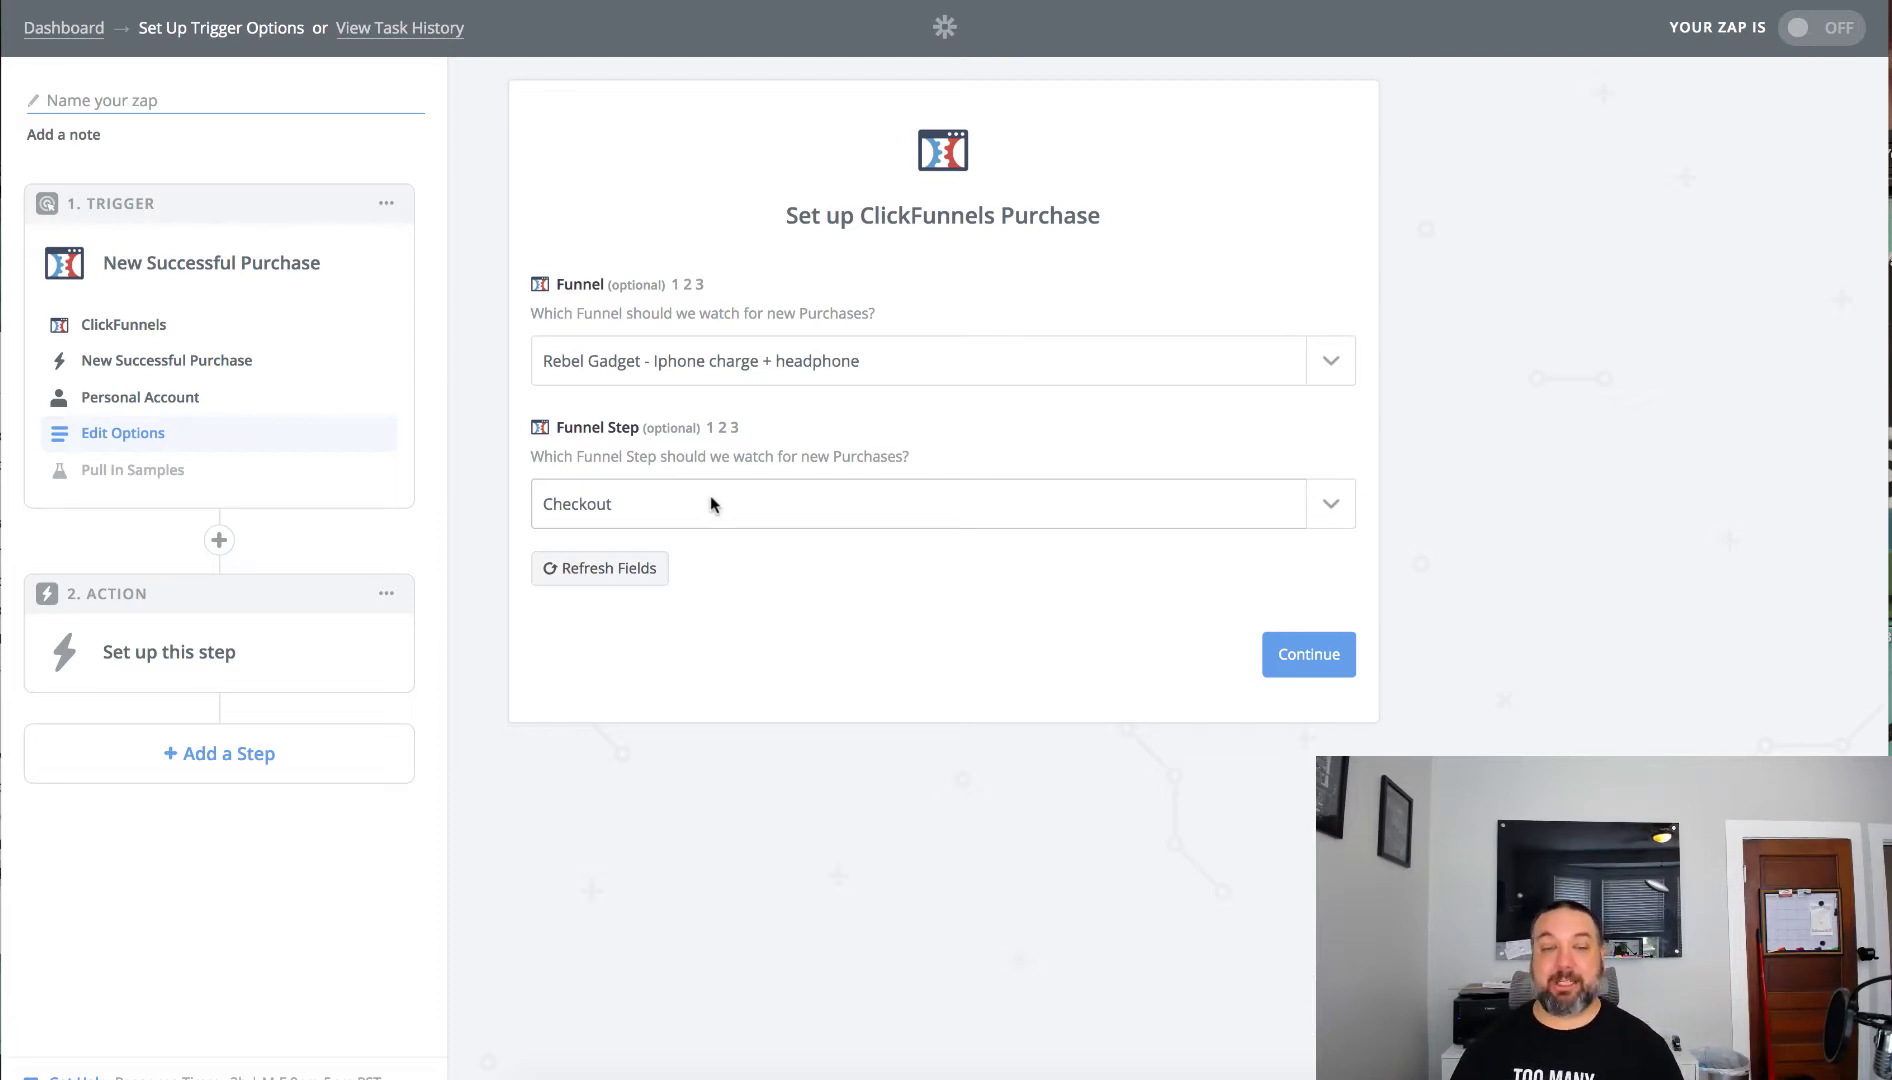
left_click(1342, 658)
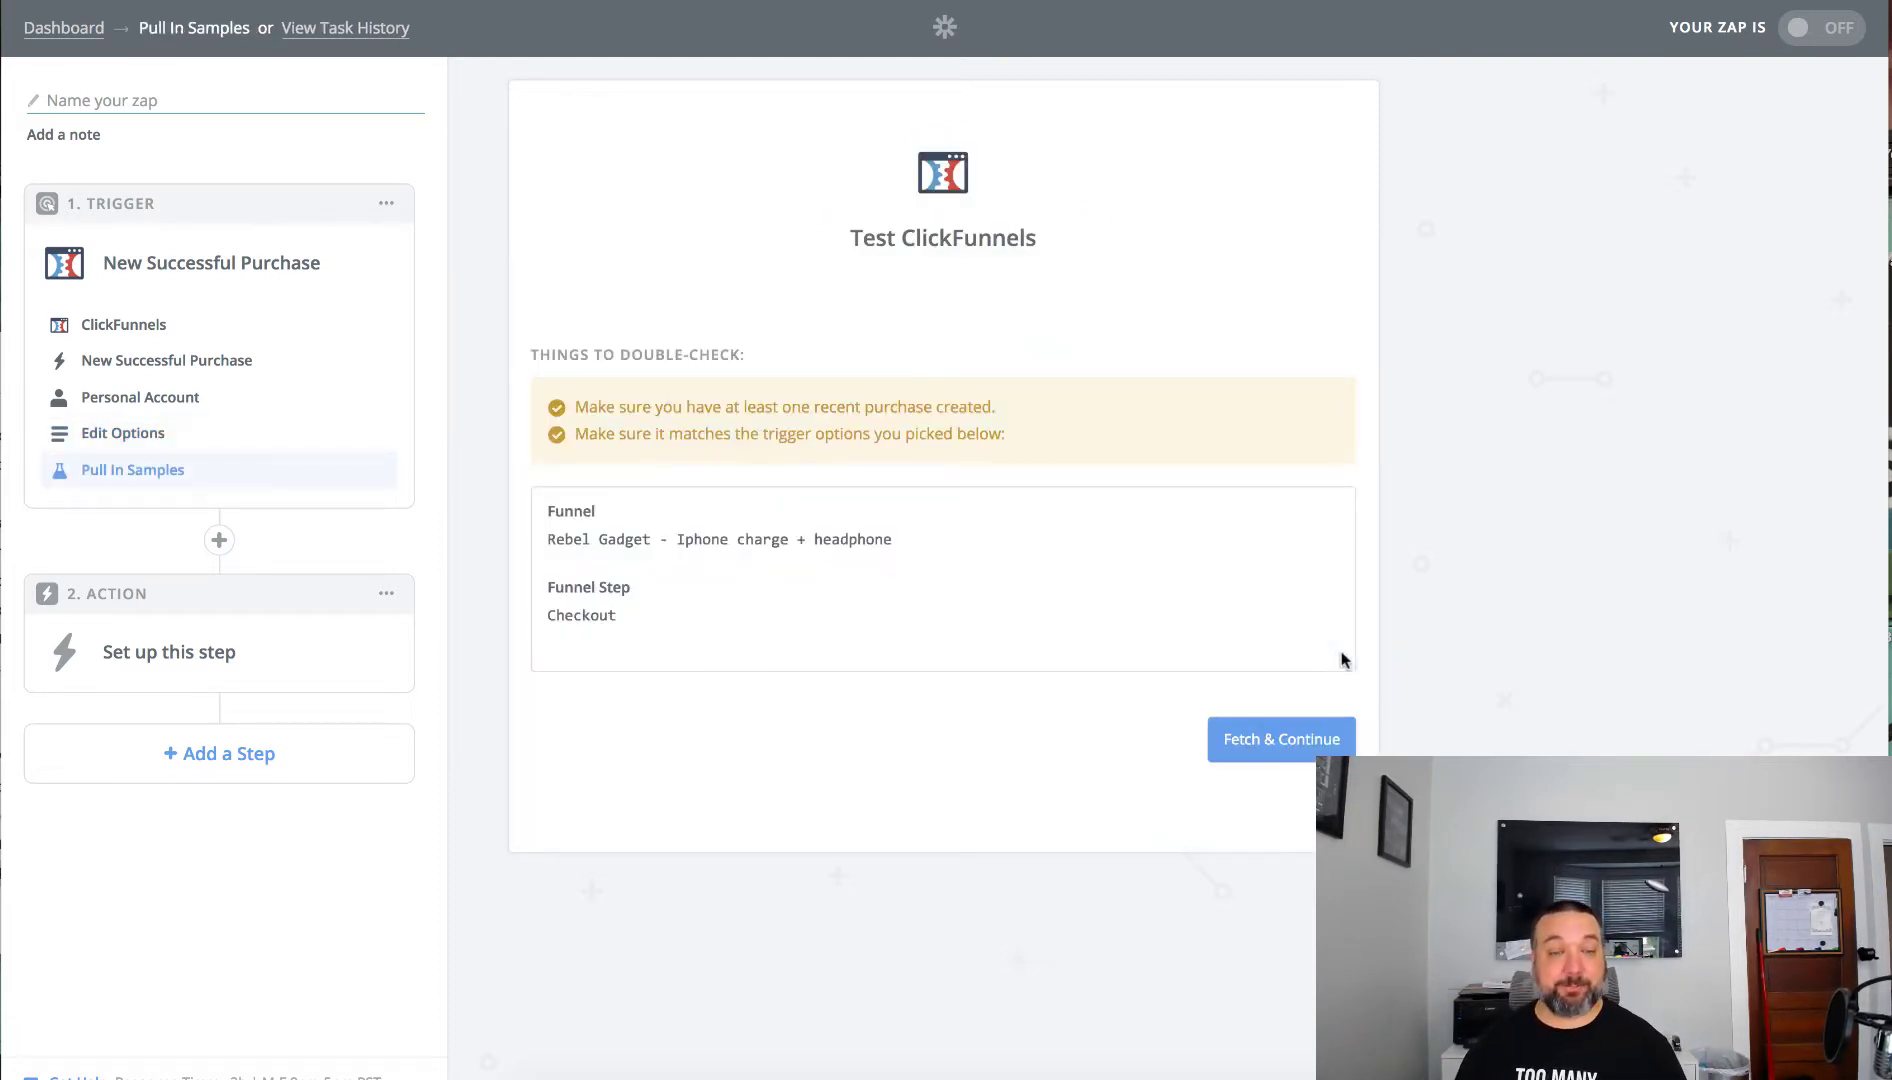
- Fetch a sample purchase to test the ClickFunnels trigger and review the purchase data, including the customer's contact fields
left_click(1276, 742)
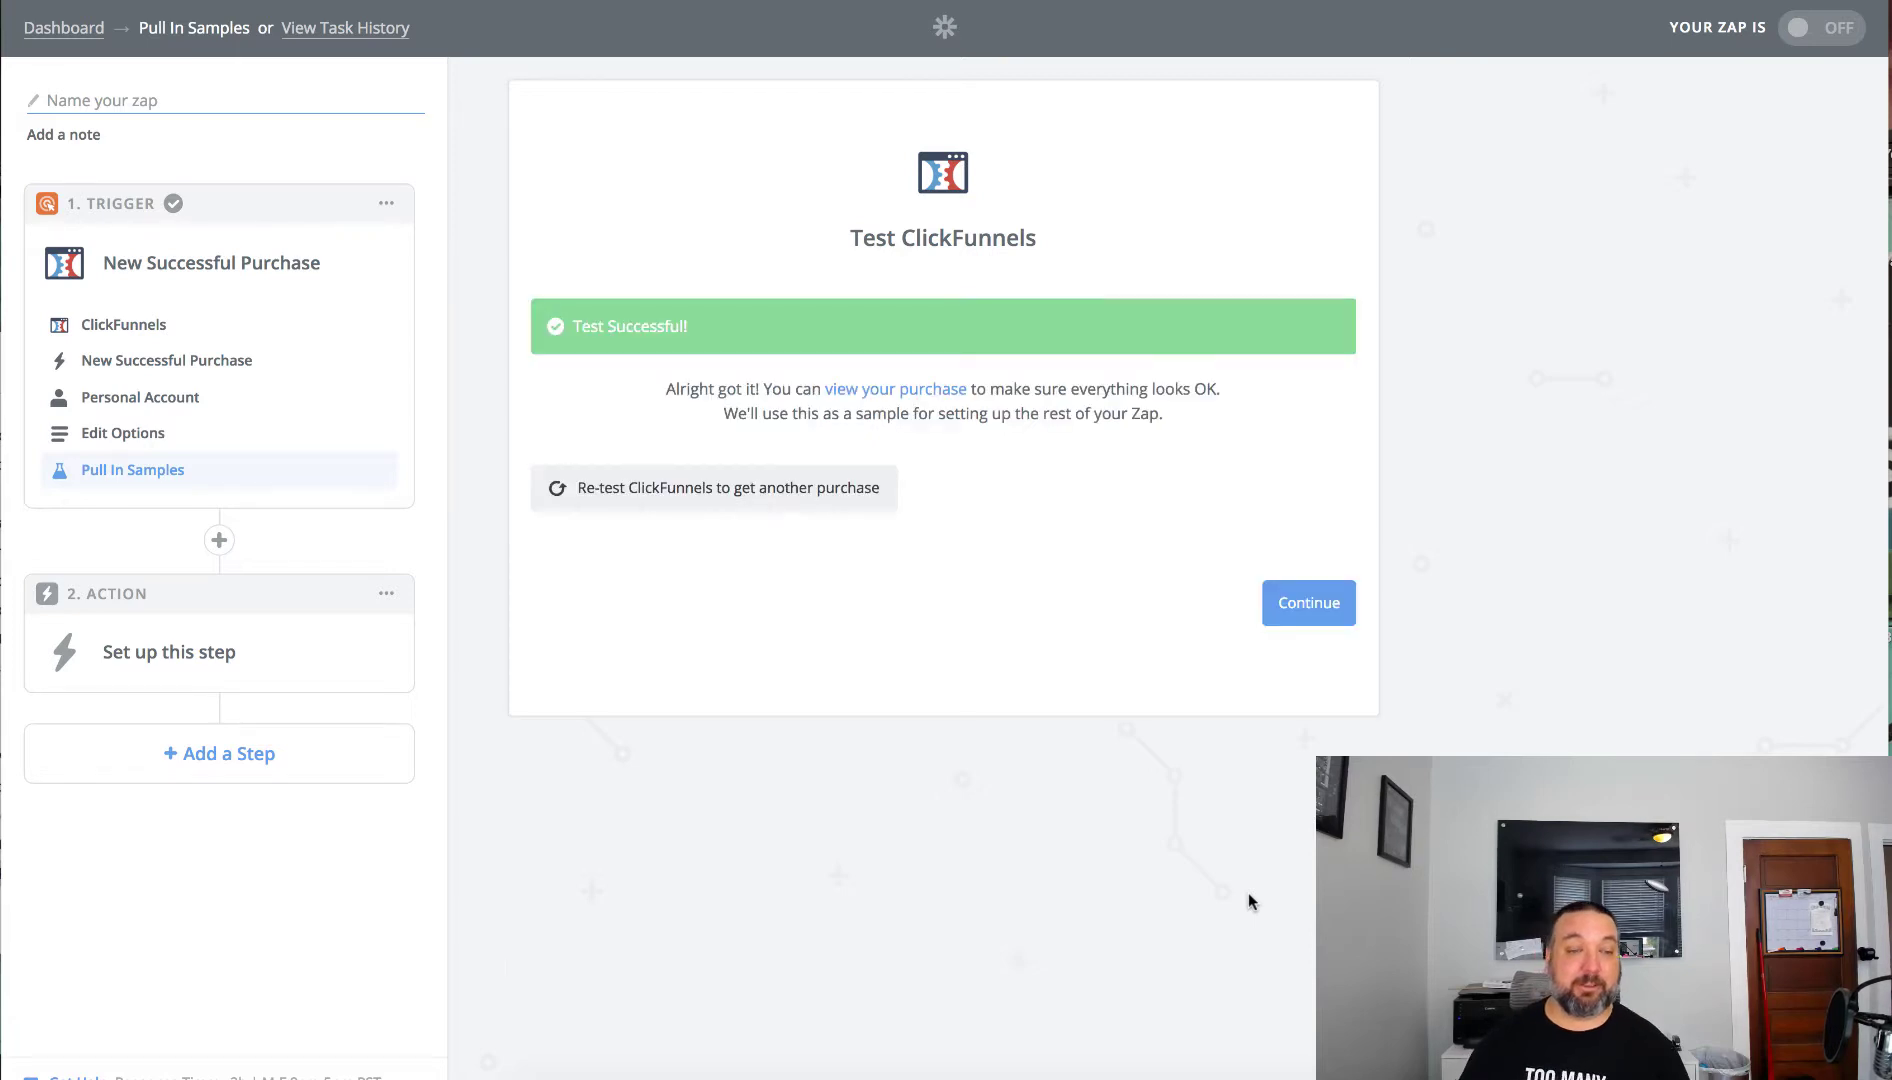
left_click(857, 389)
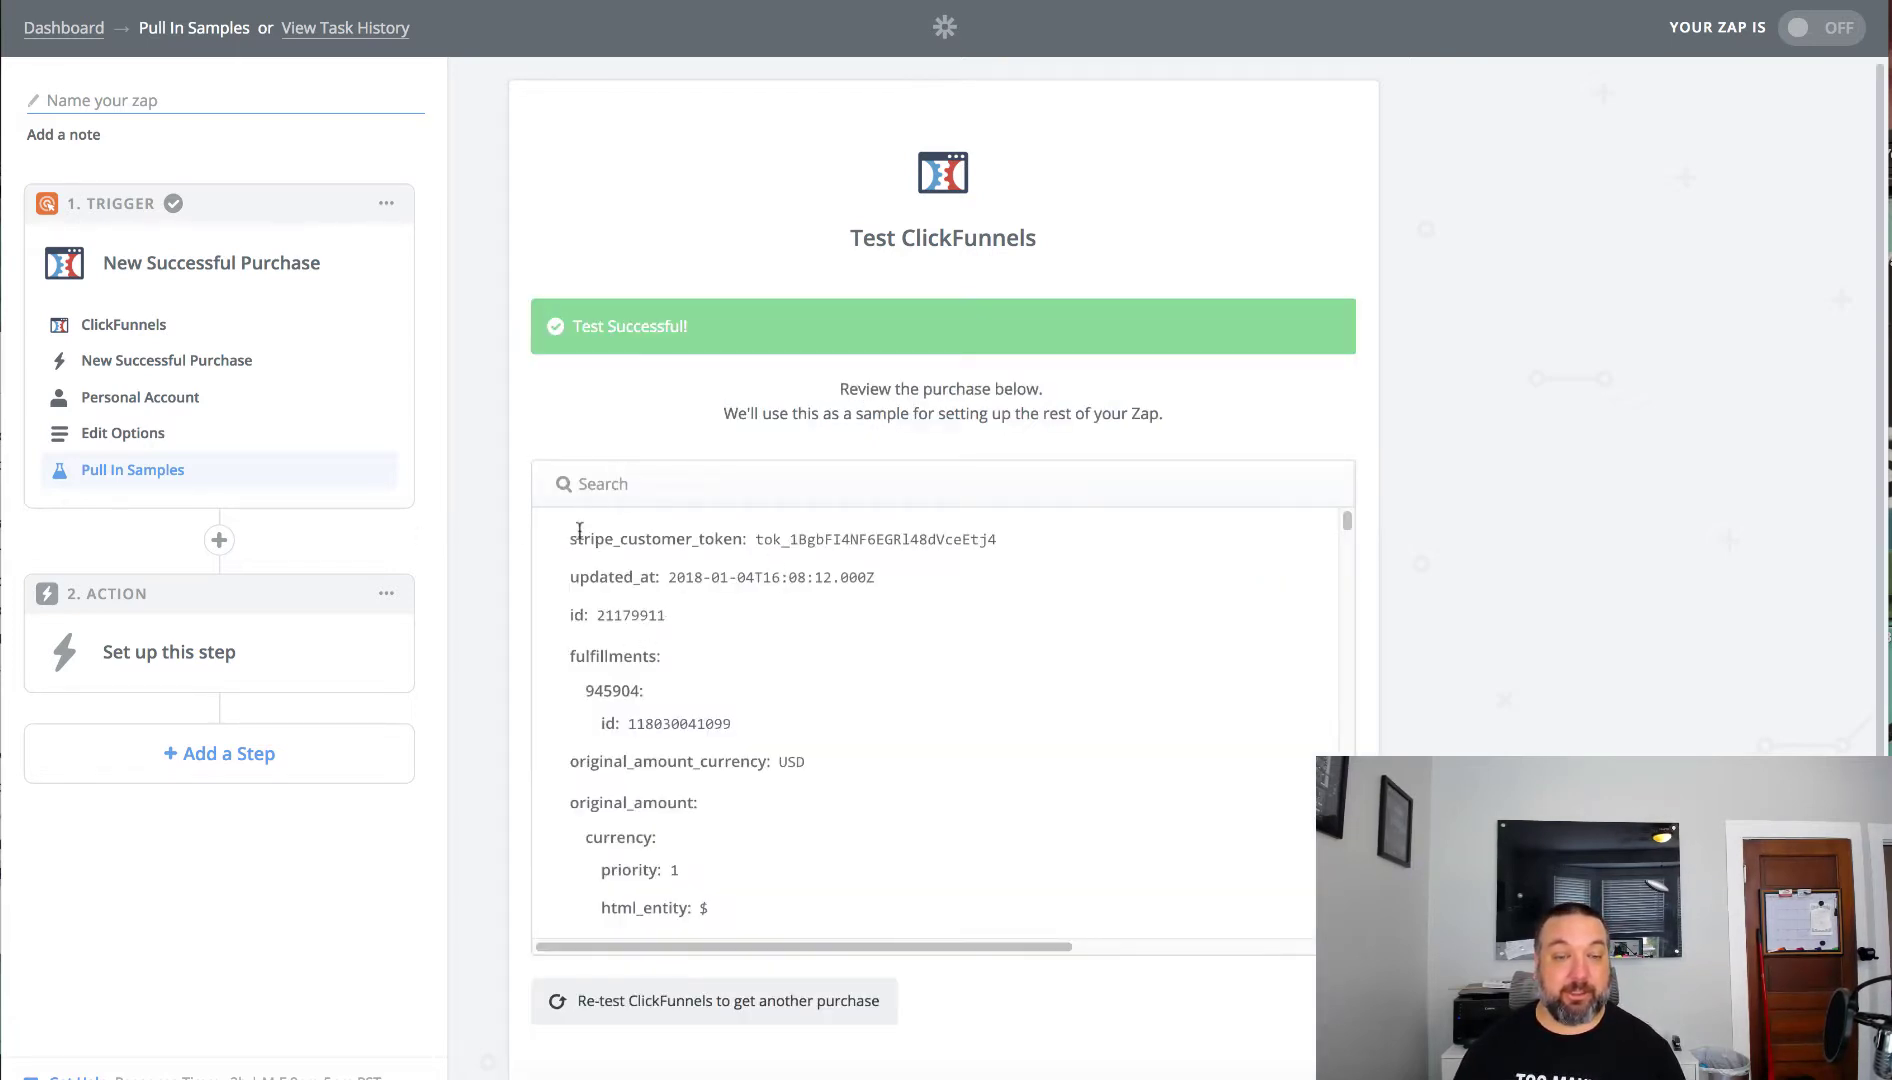
scroll(980, 797, "down", 3)
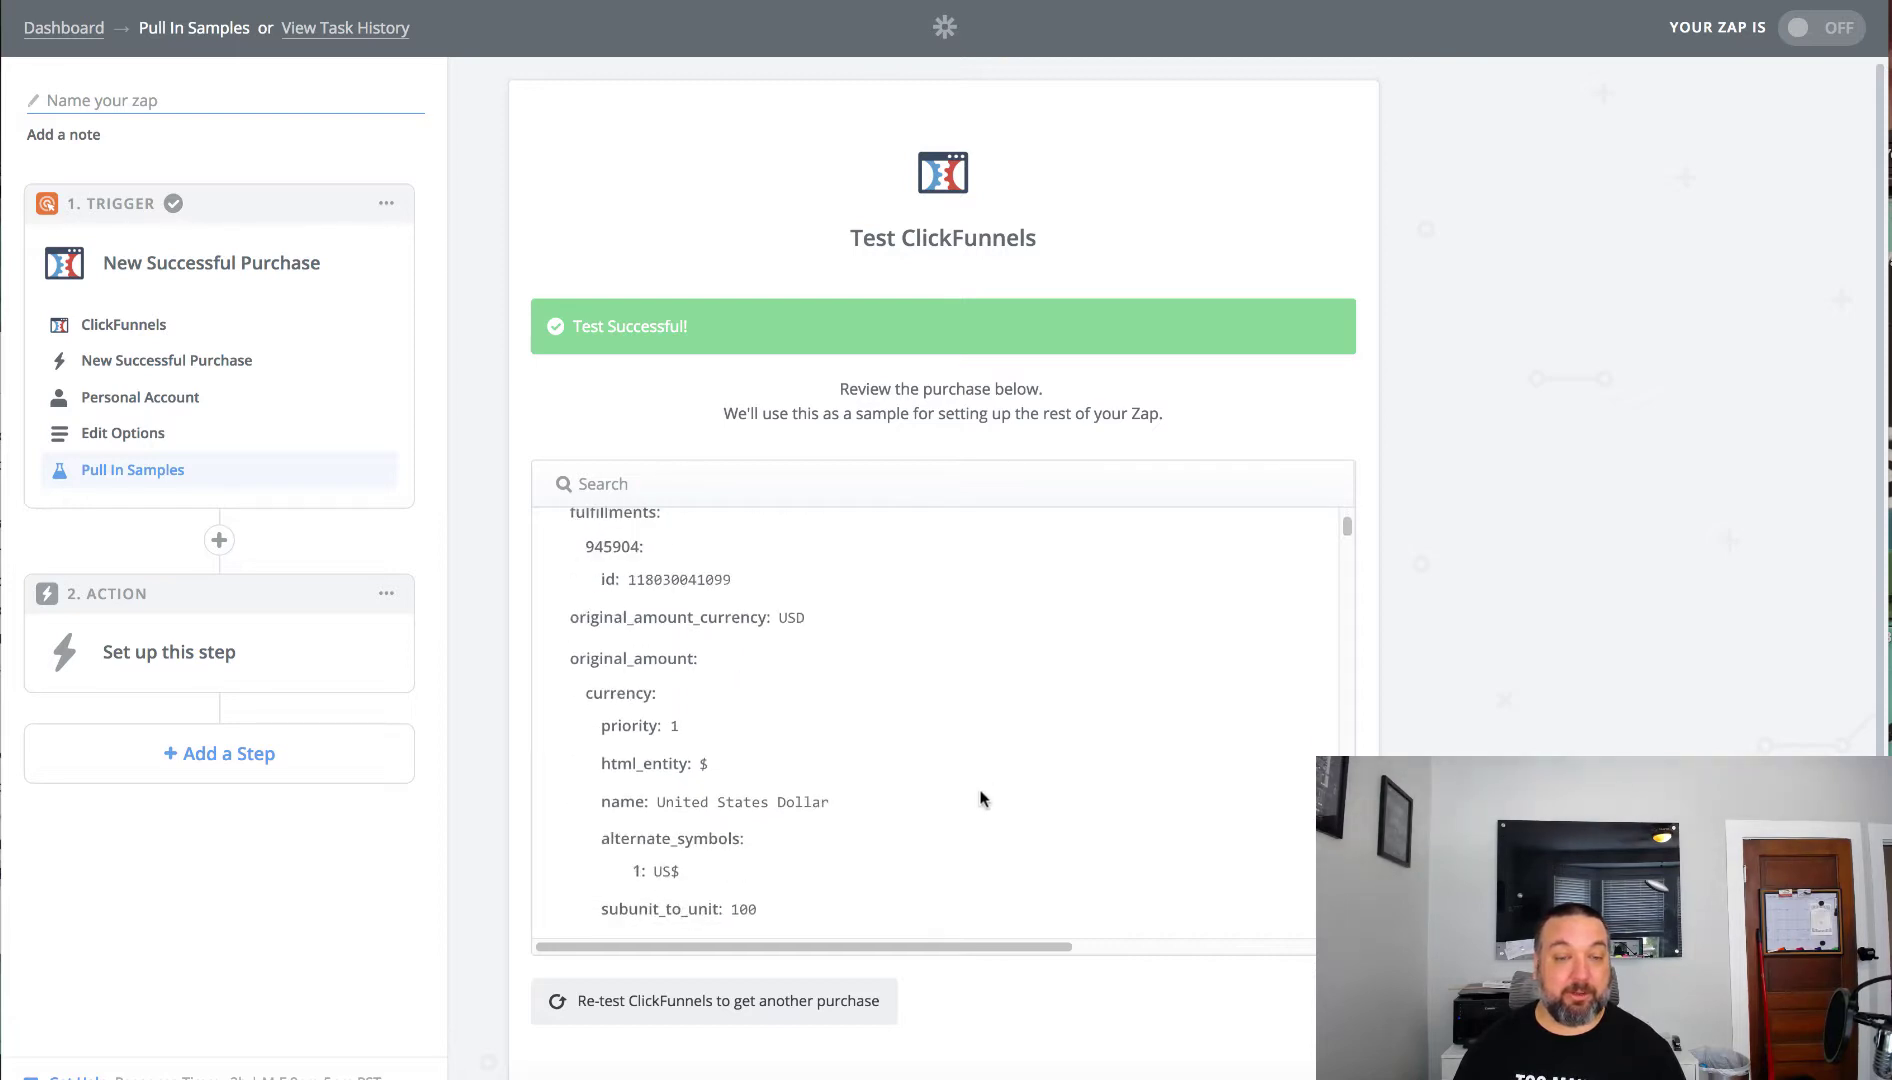
scroll(980, 797, "down", 5)
scroll(800, 720, "down", 8)
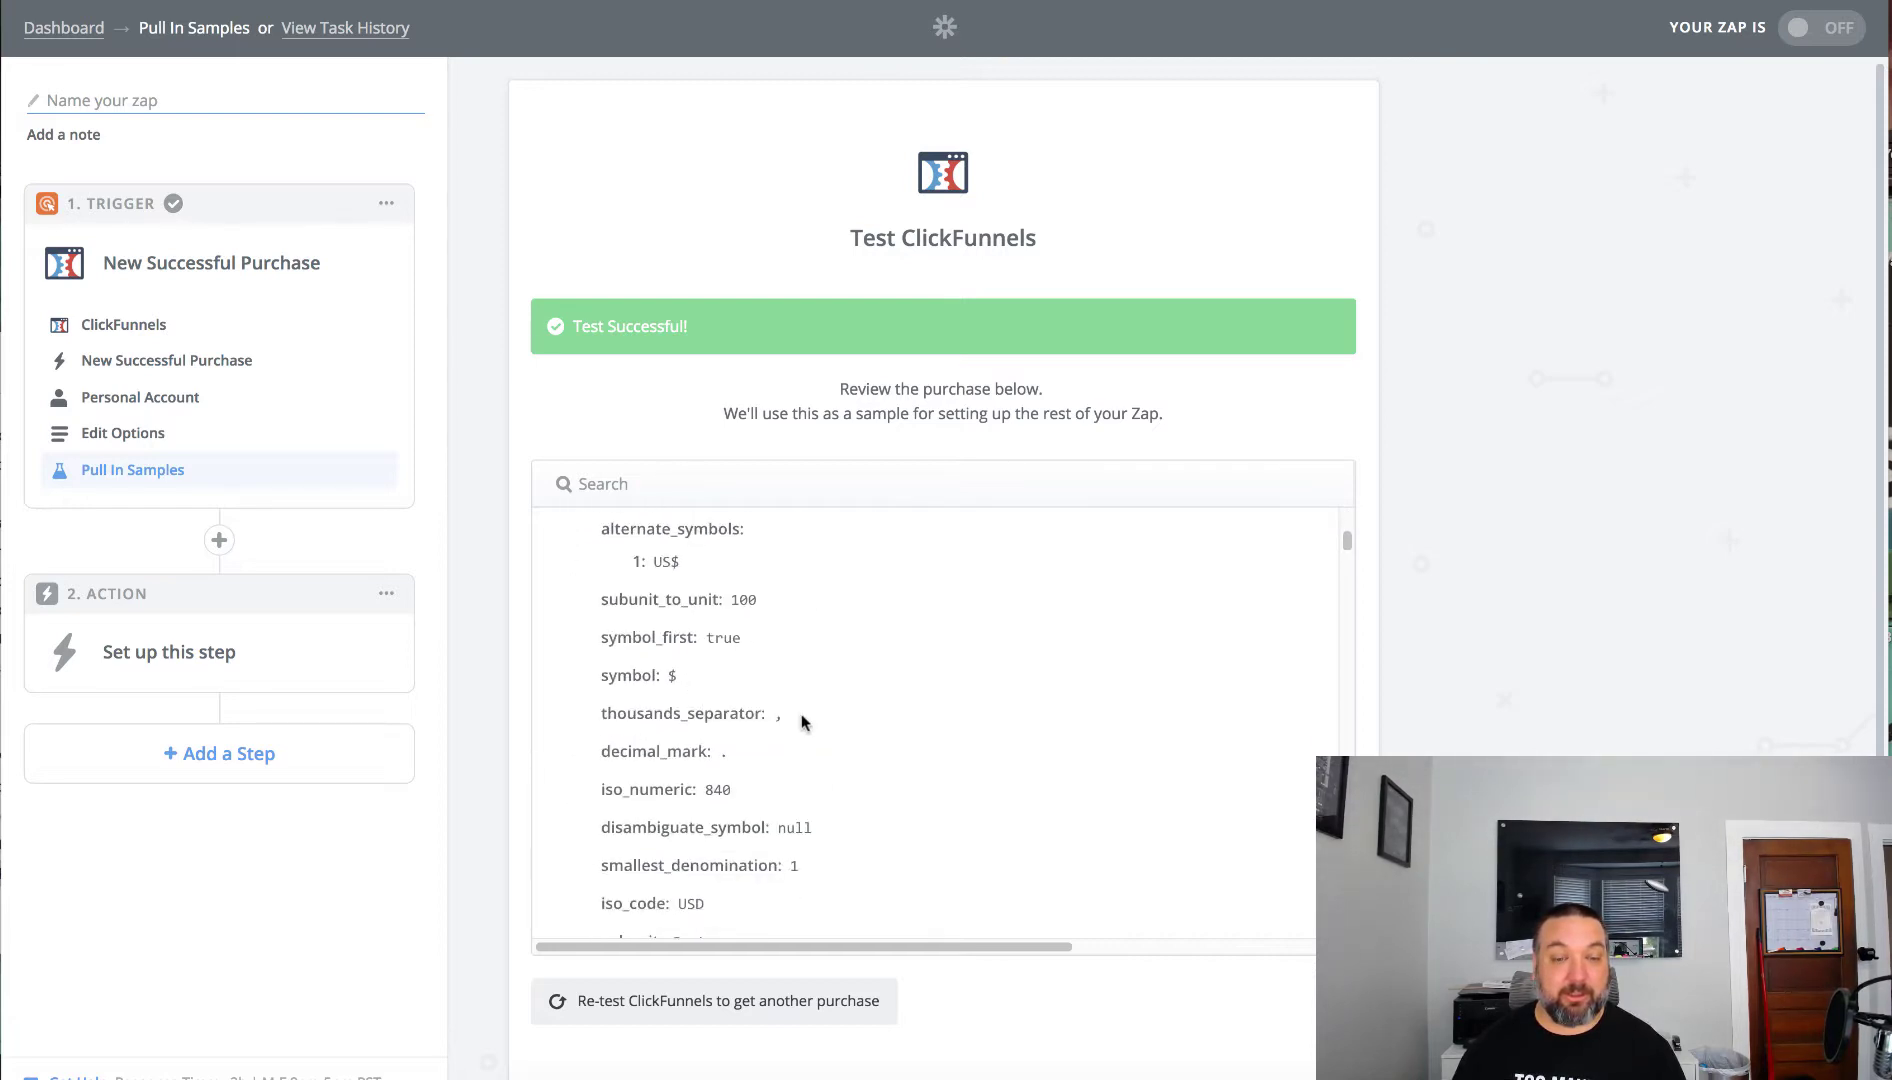
scroll(802, 722, "down", 15)
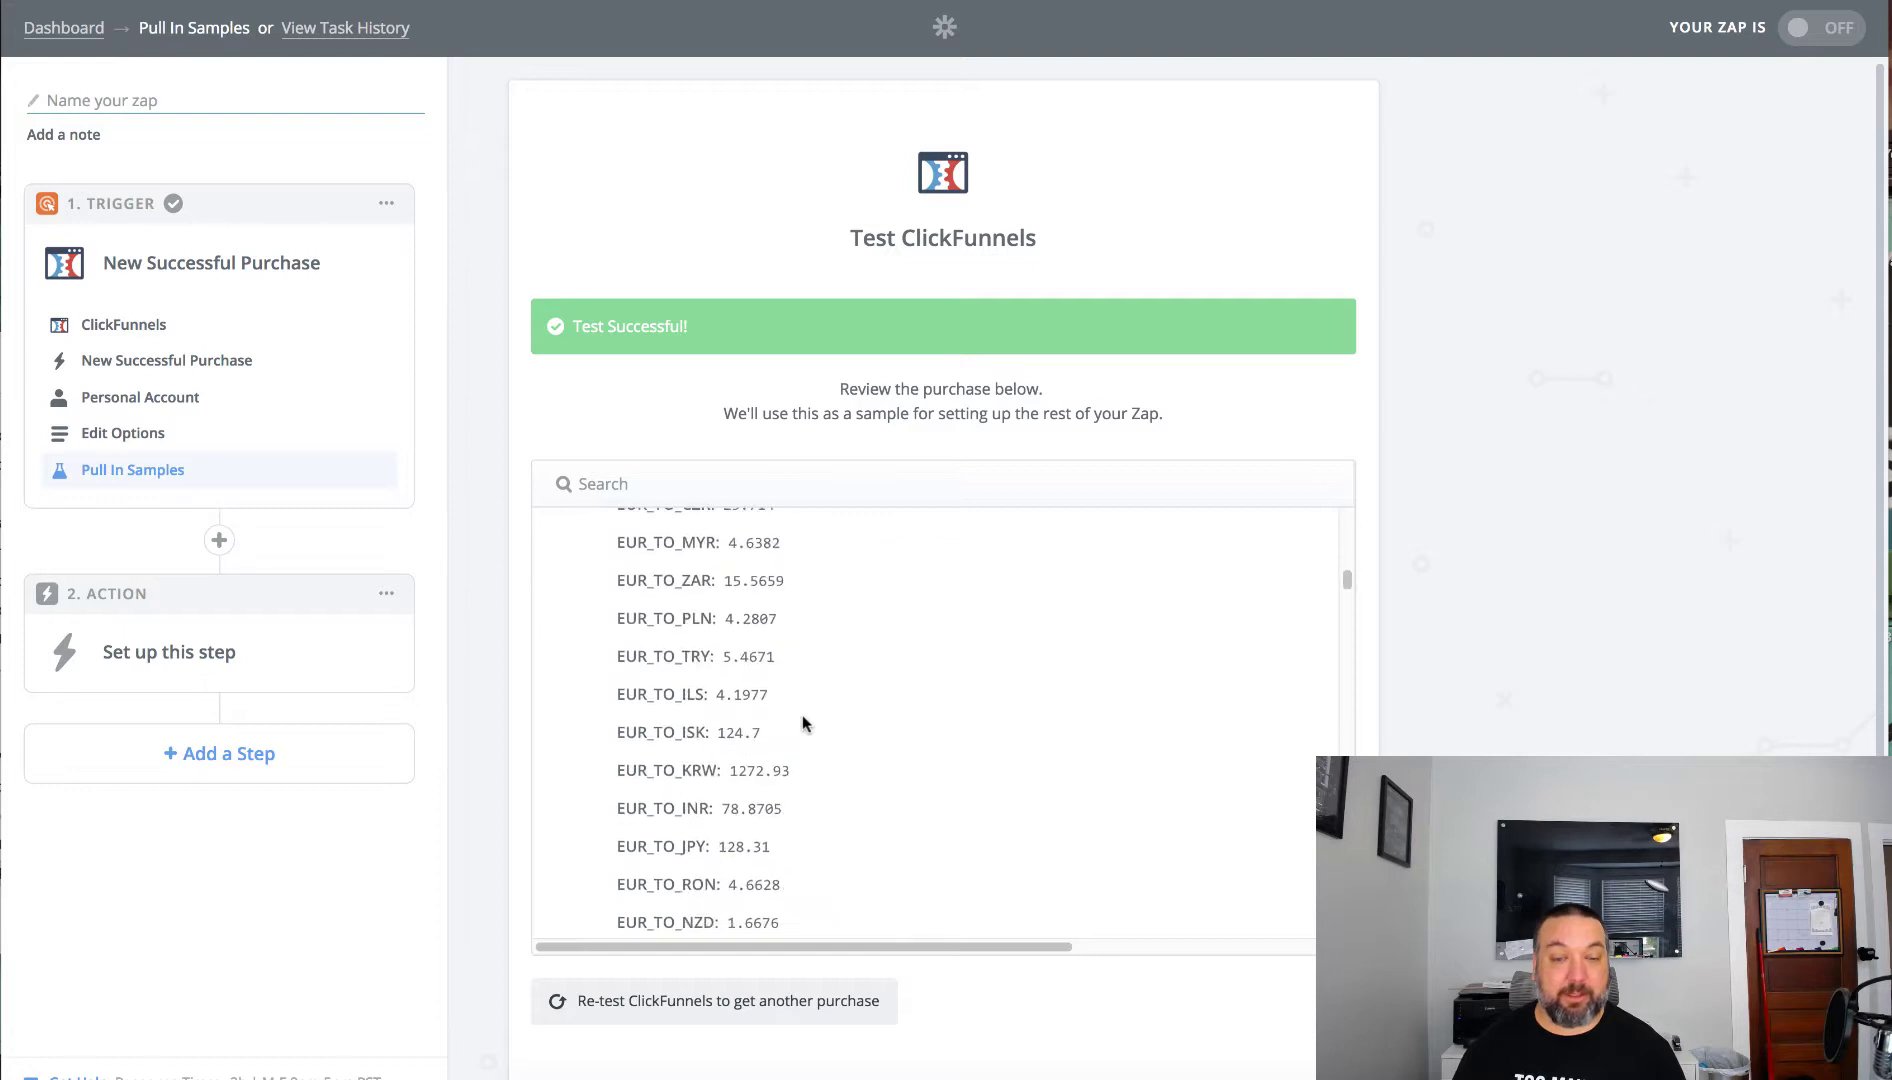
scroll(802, 722, "up", 8)
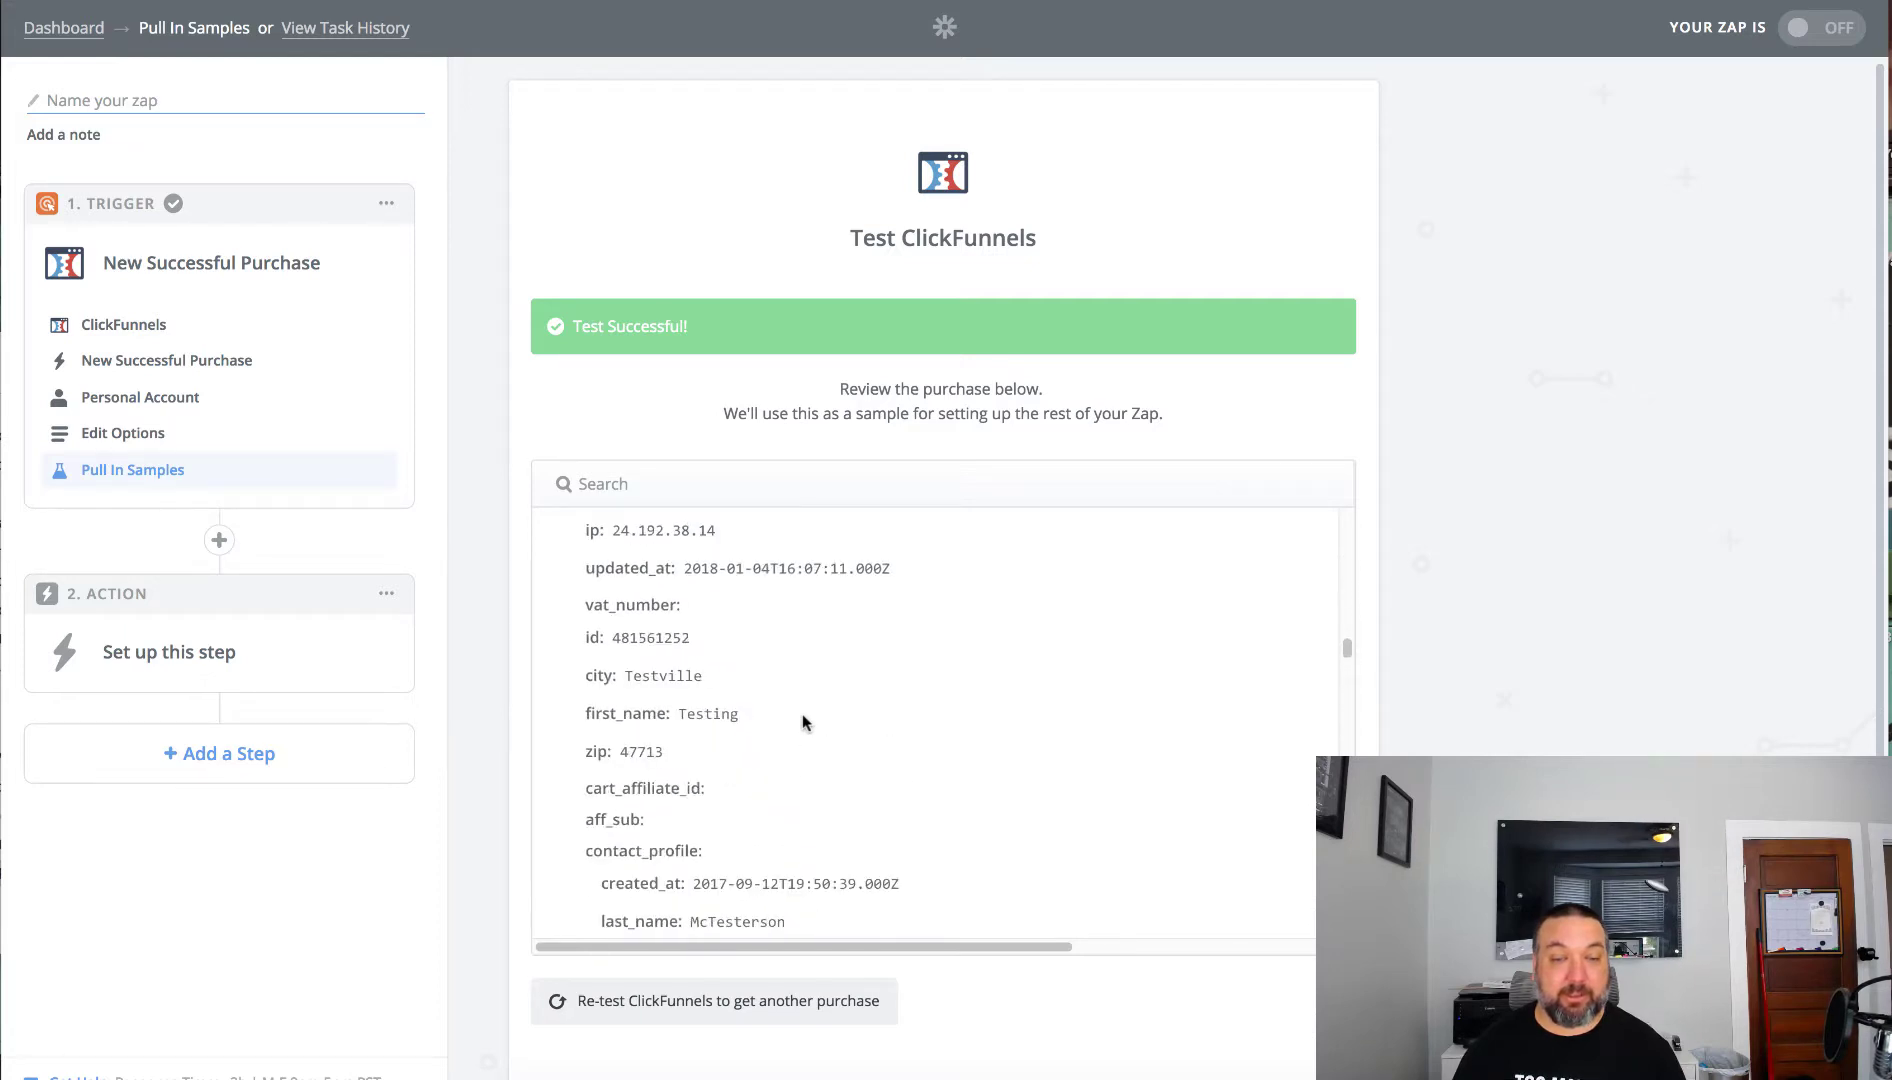
- Review the remaining contact, shipping and product data in the sample purchase, and accept it to finish the trigger
scroll(1002, 721, "down", 11)
scroll(1002, 722, "down", 10)
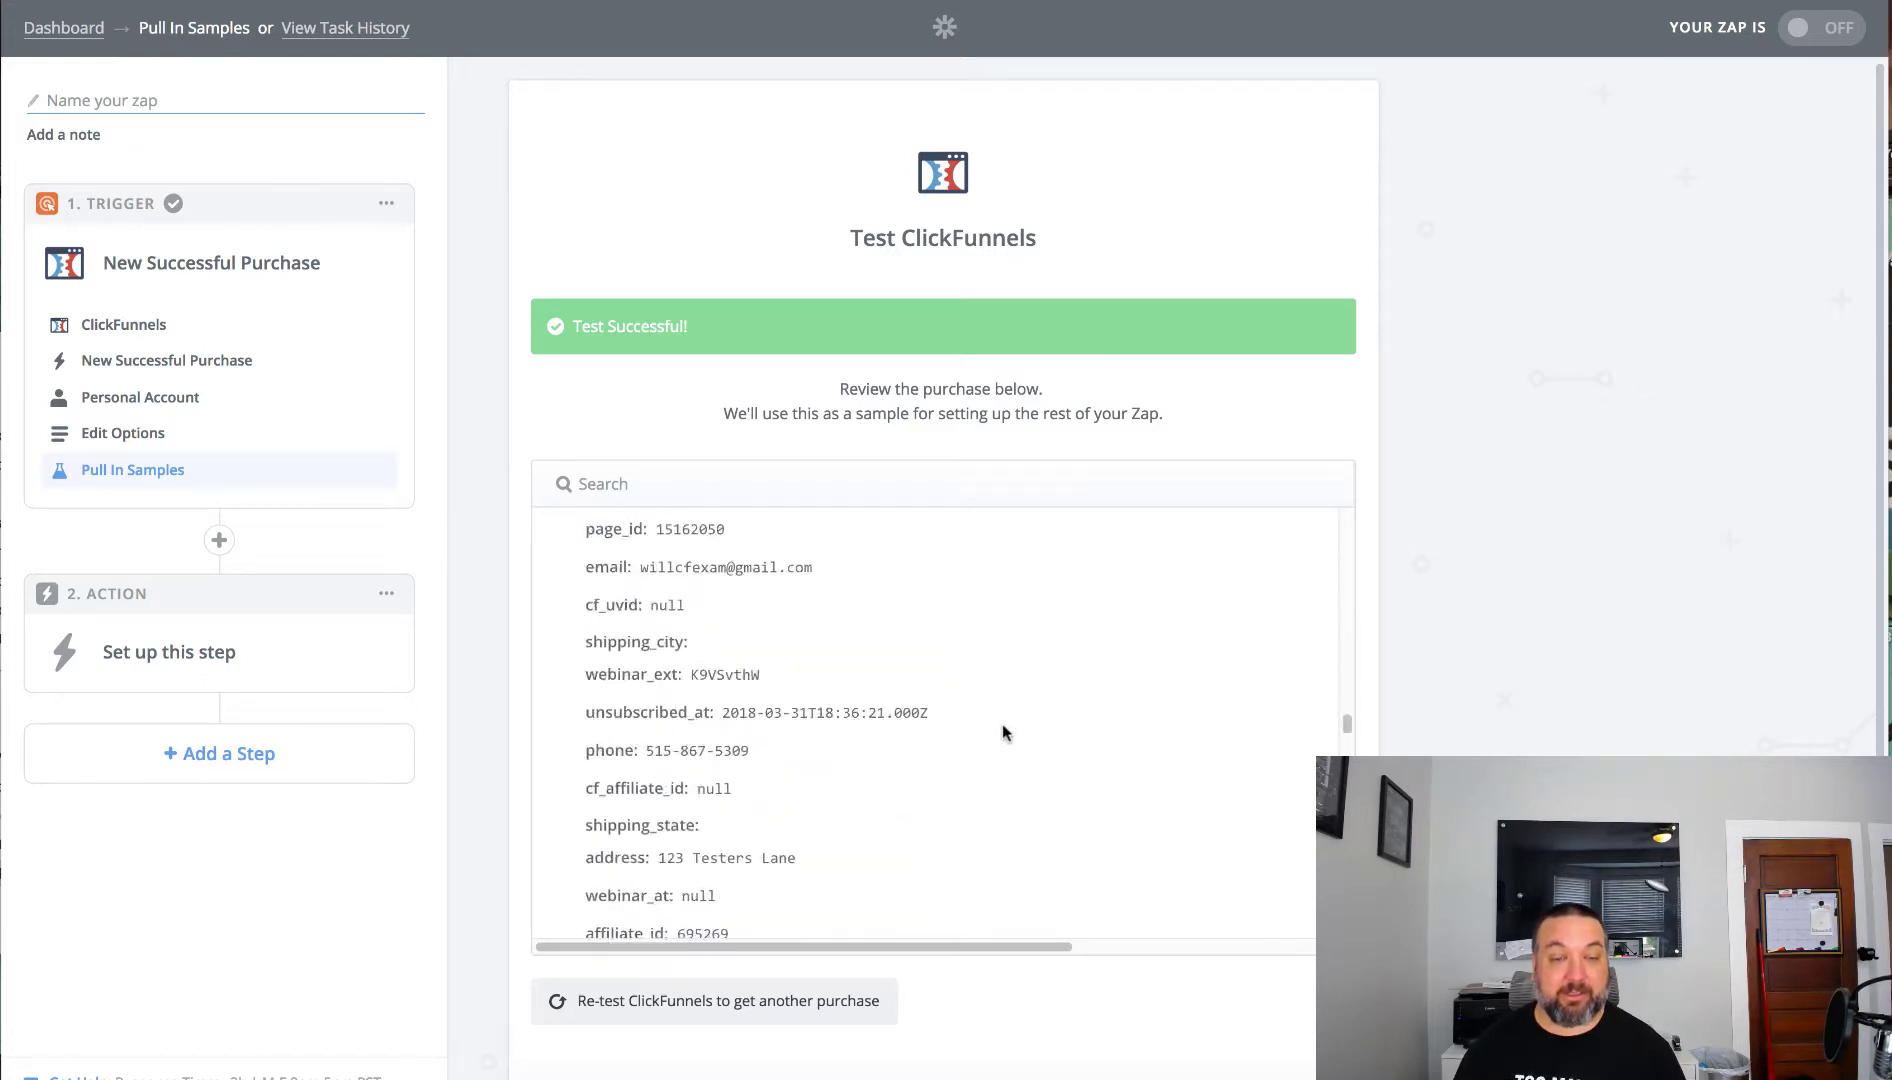
scroll(1450, 670, "down", 2)
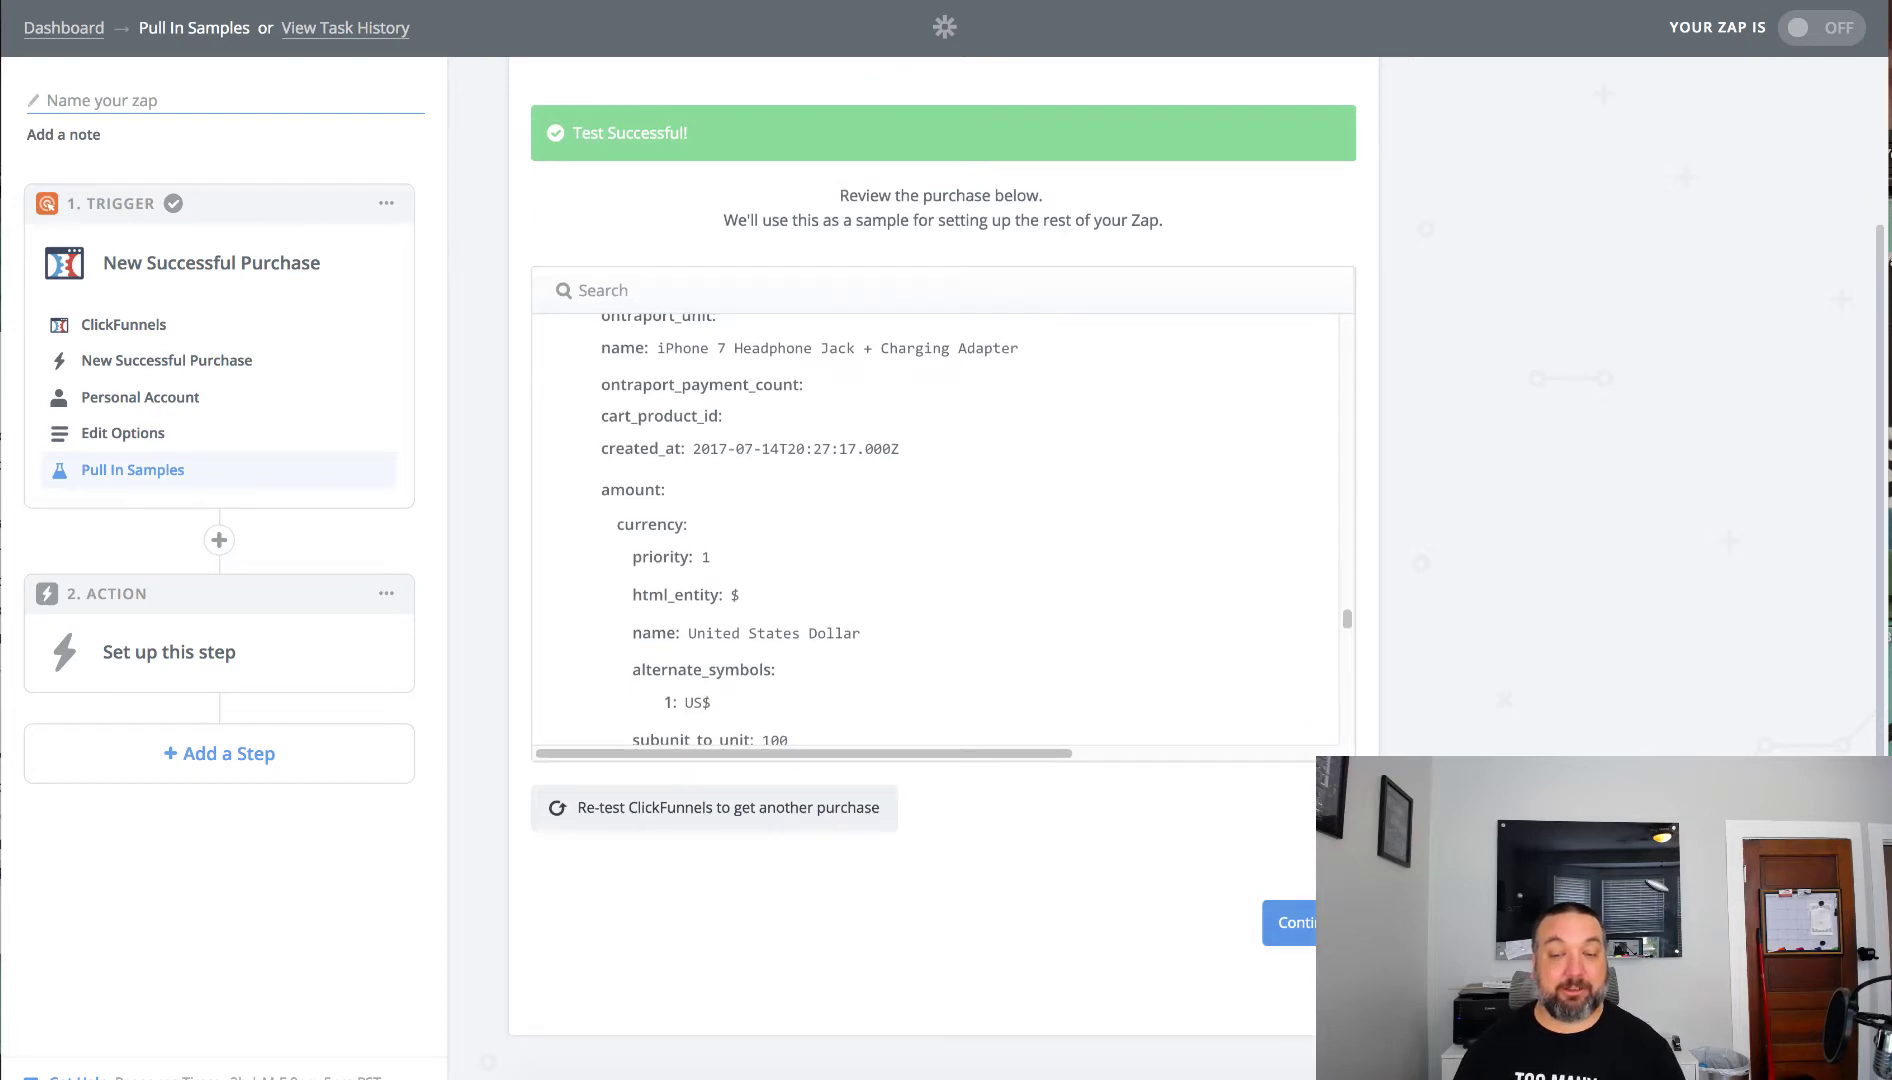
left_click(1290, 922)
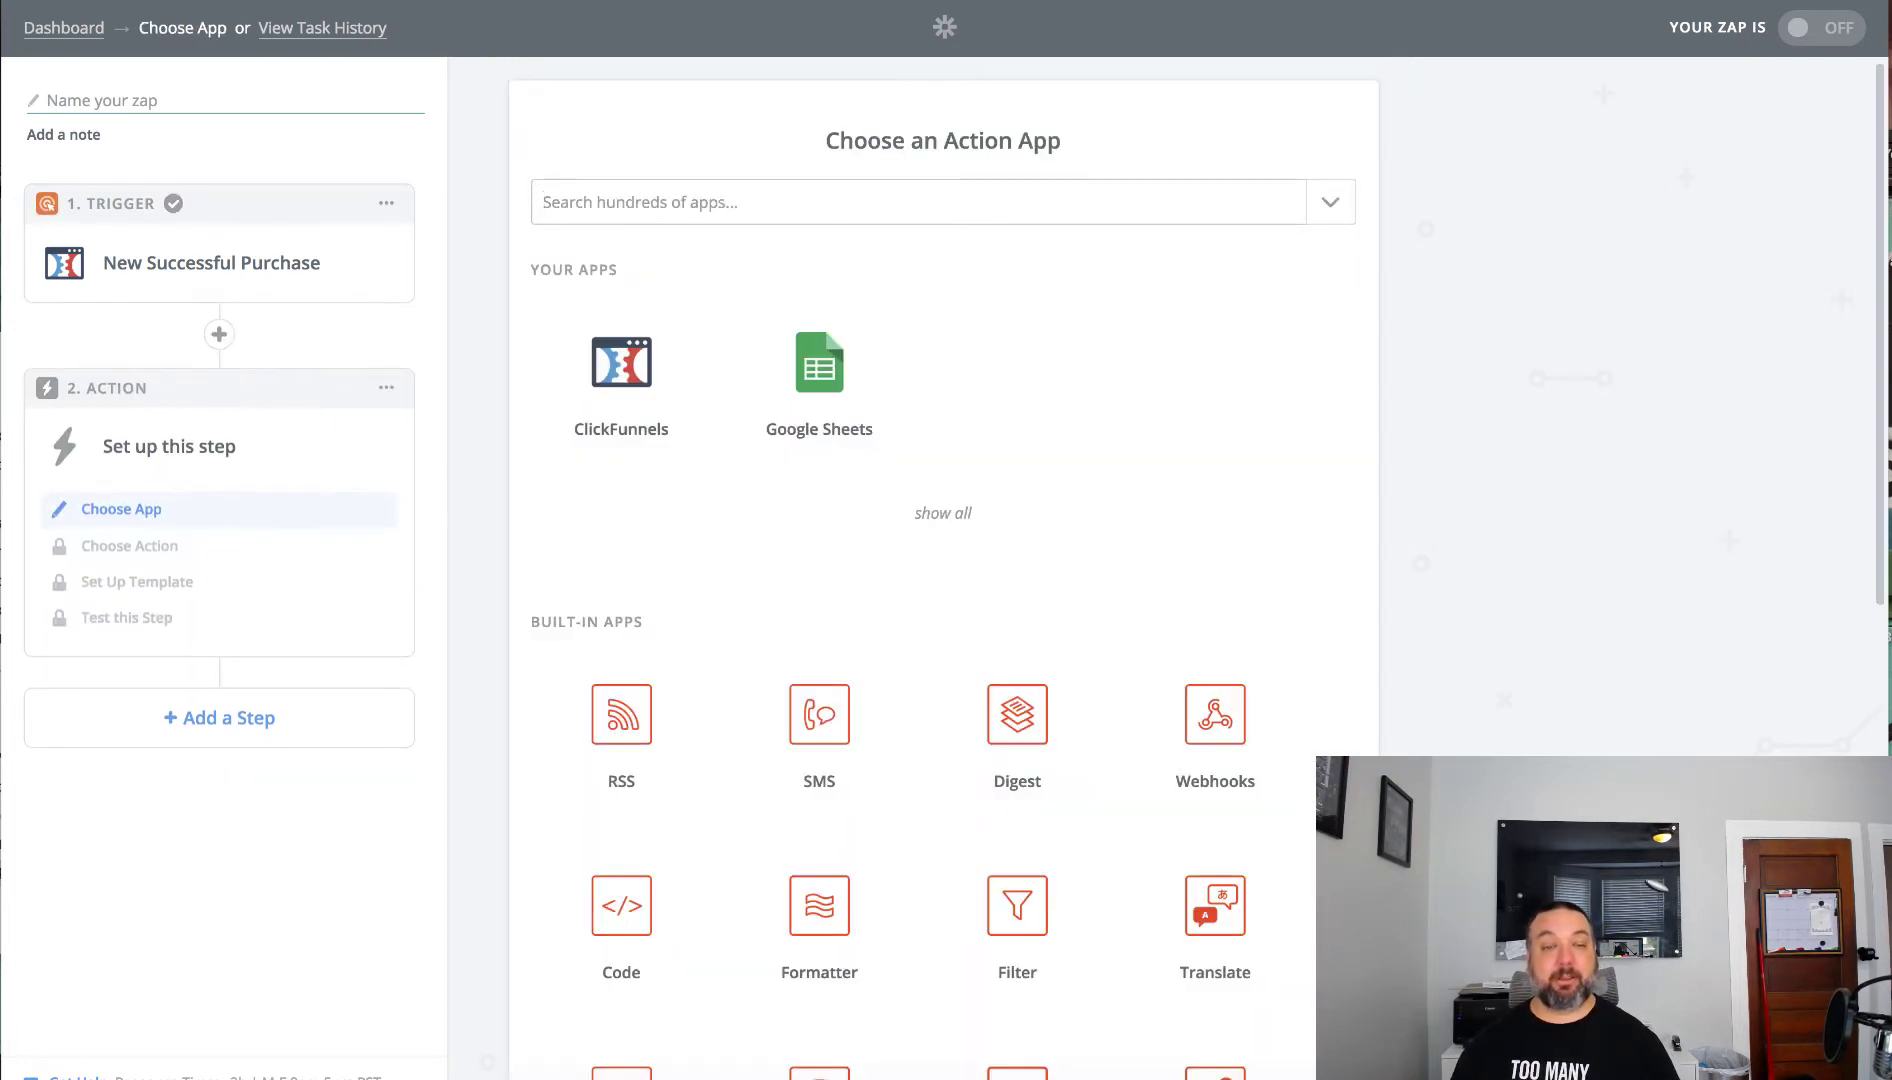
- Set the action to Google Sheets' Create Spreadsheet Row, using the second listed Google Sheets account
left_click(820, 372)
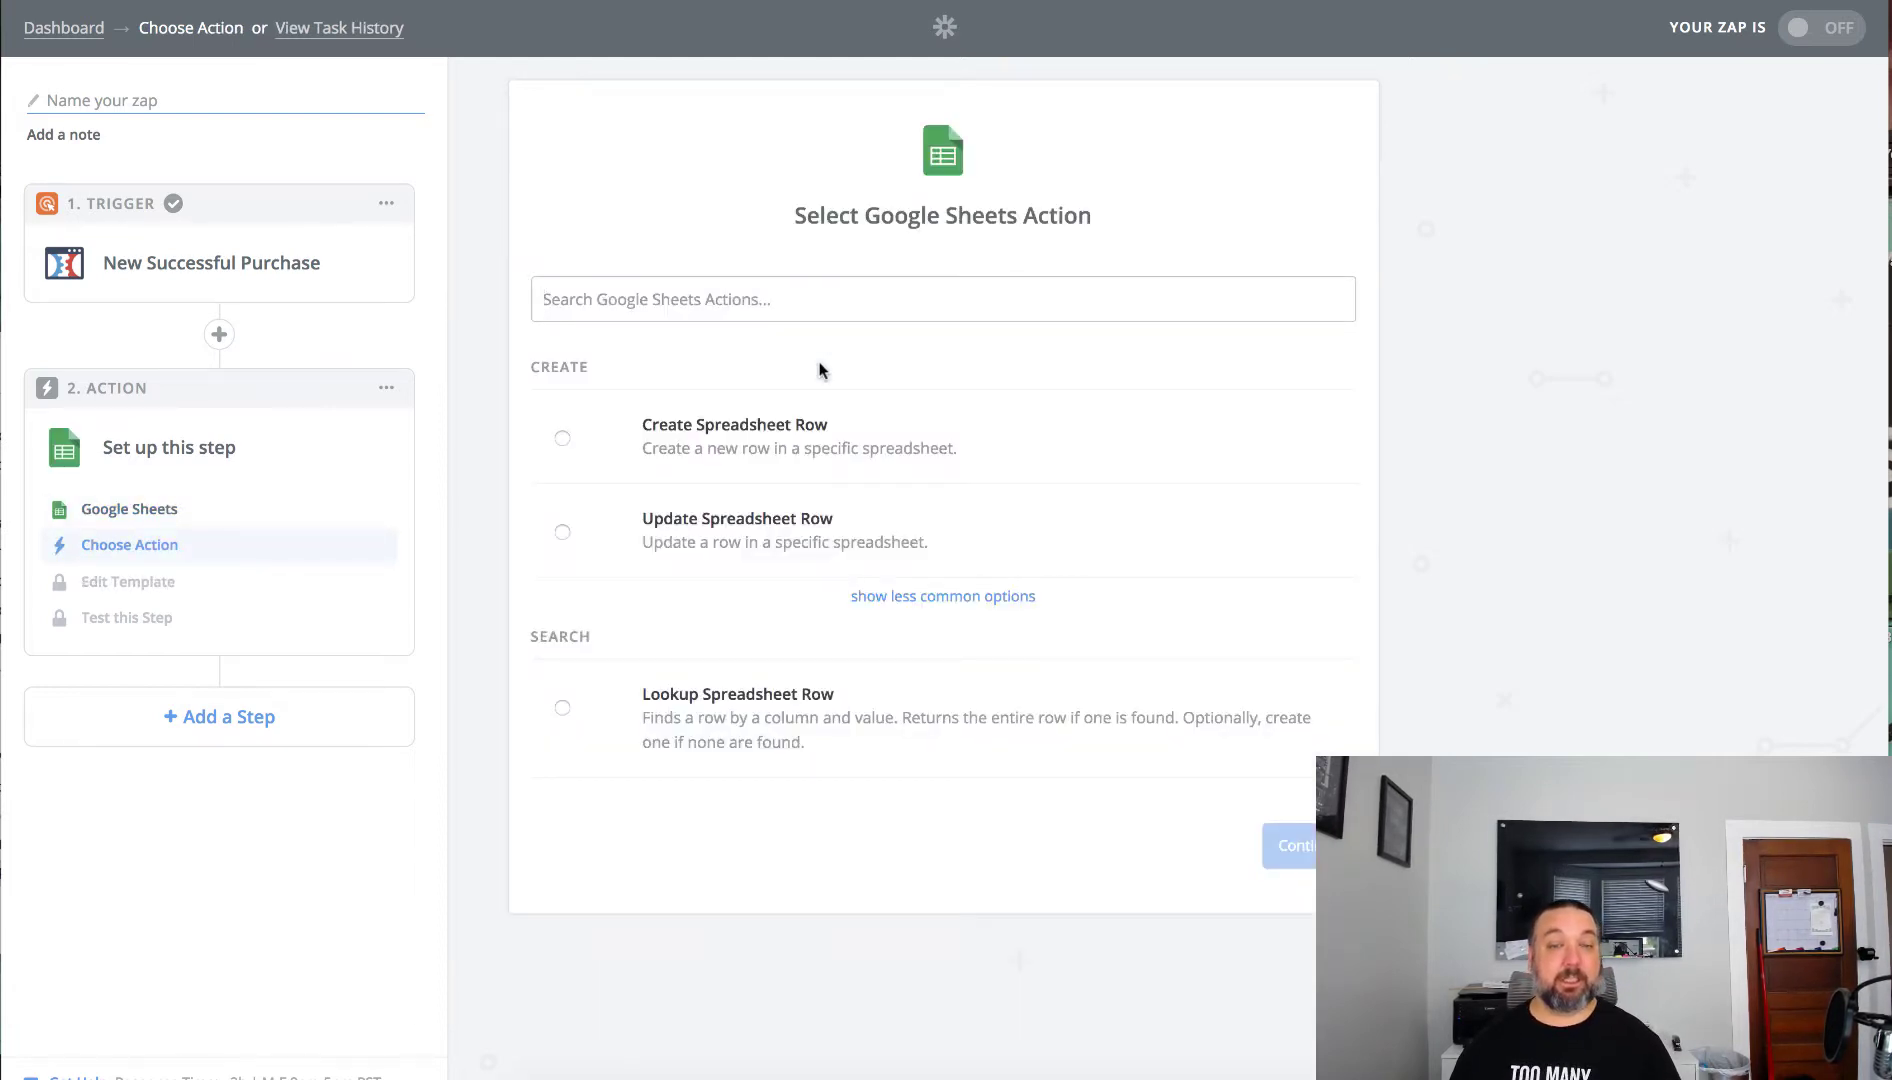
left_click(563, 436)
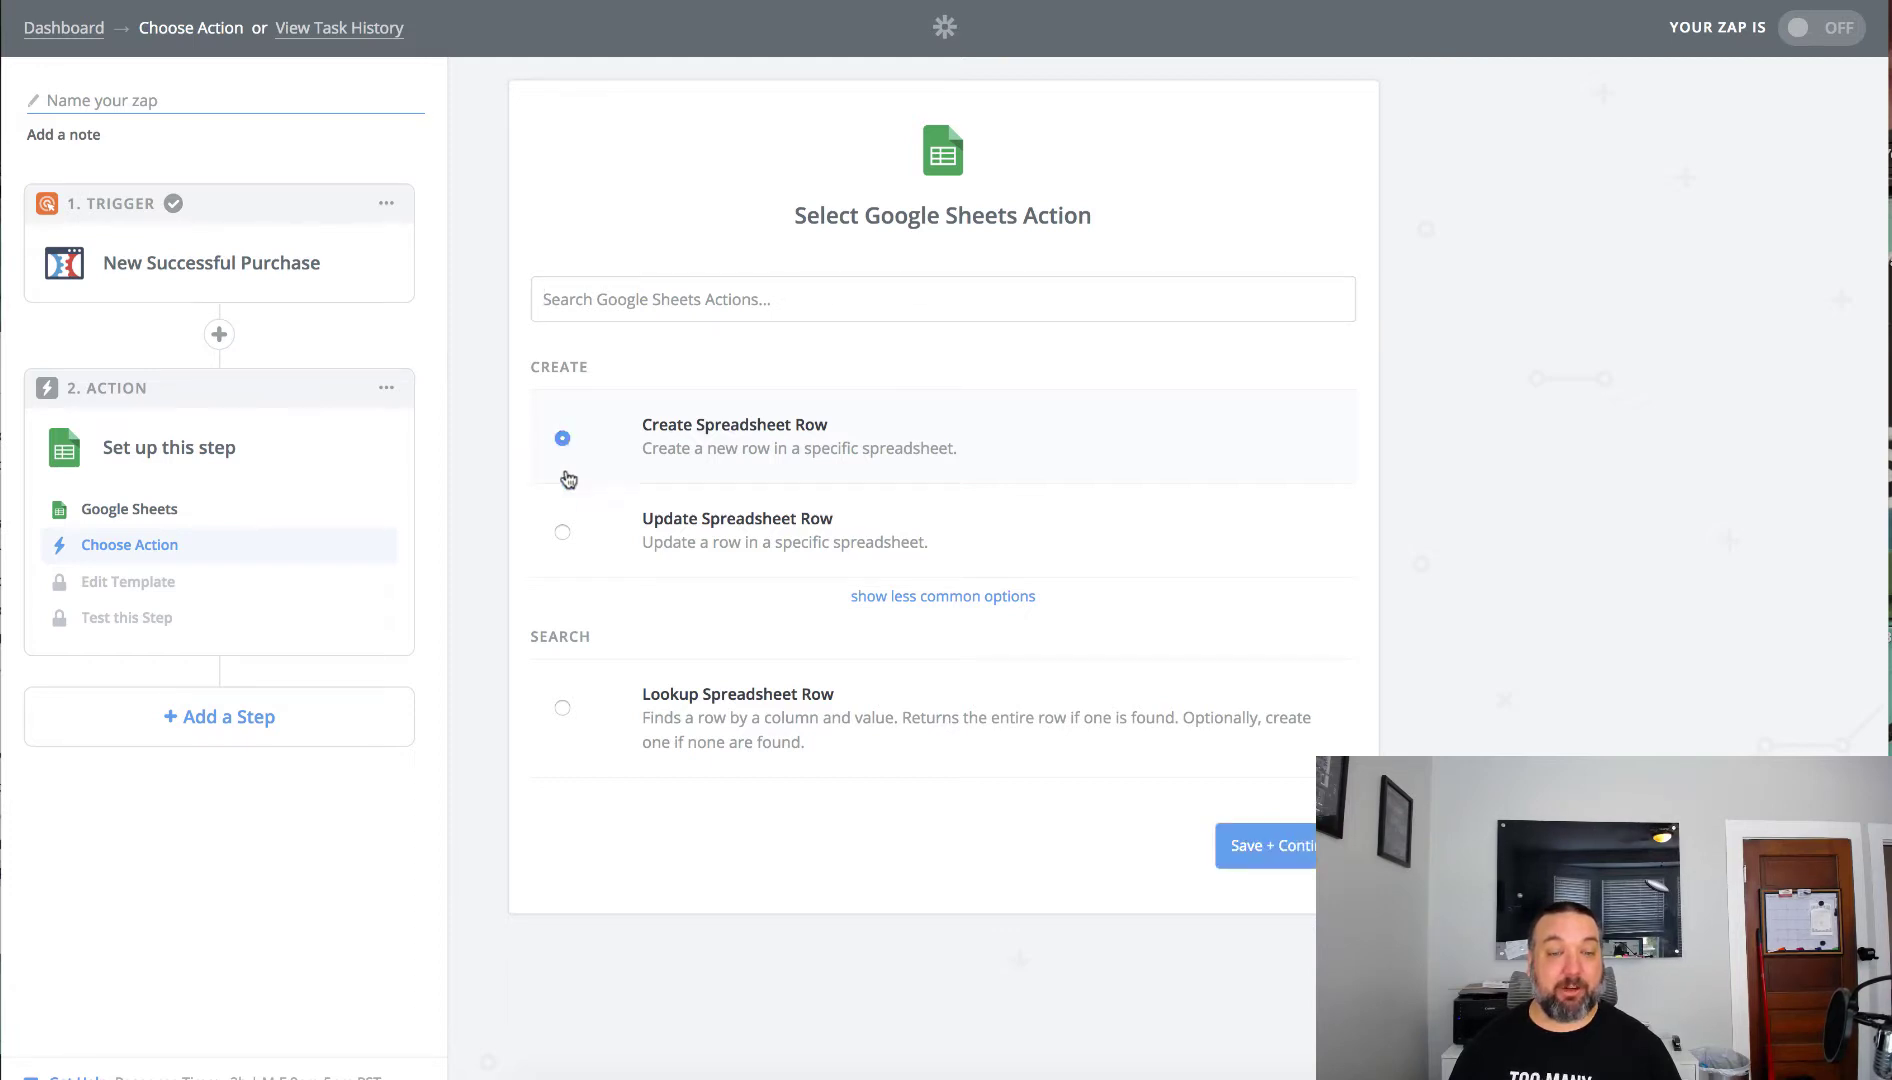
left_click(1305, 843)
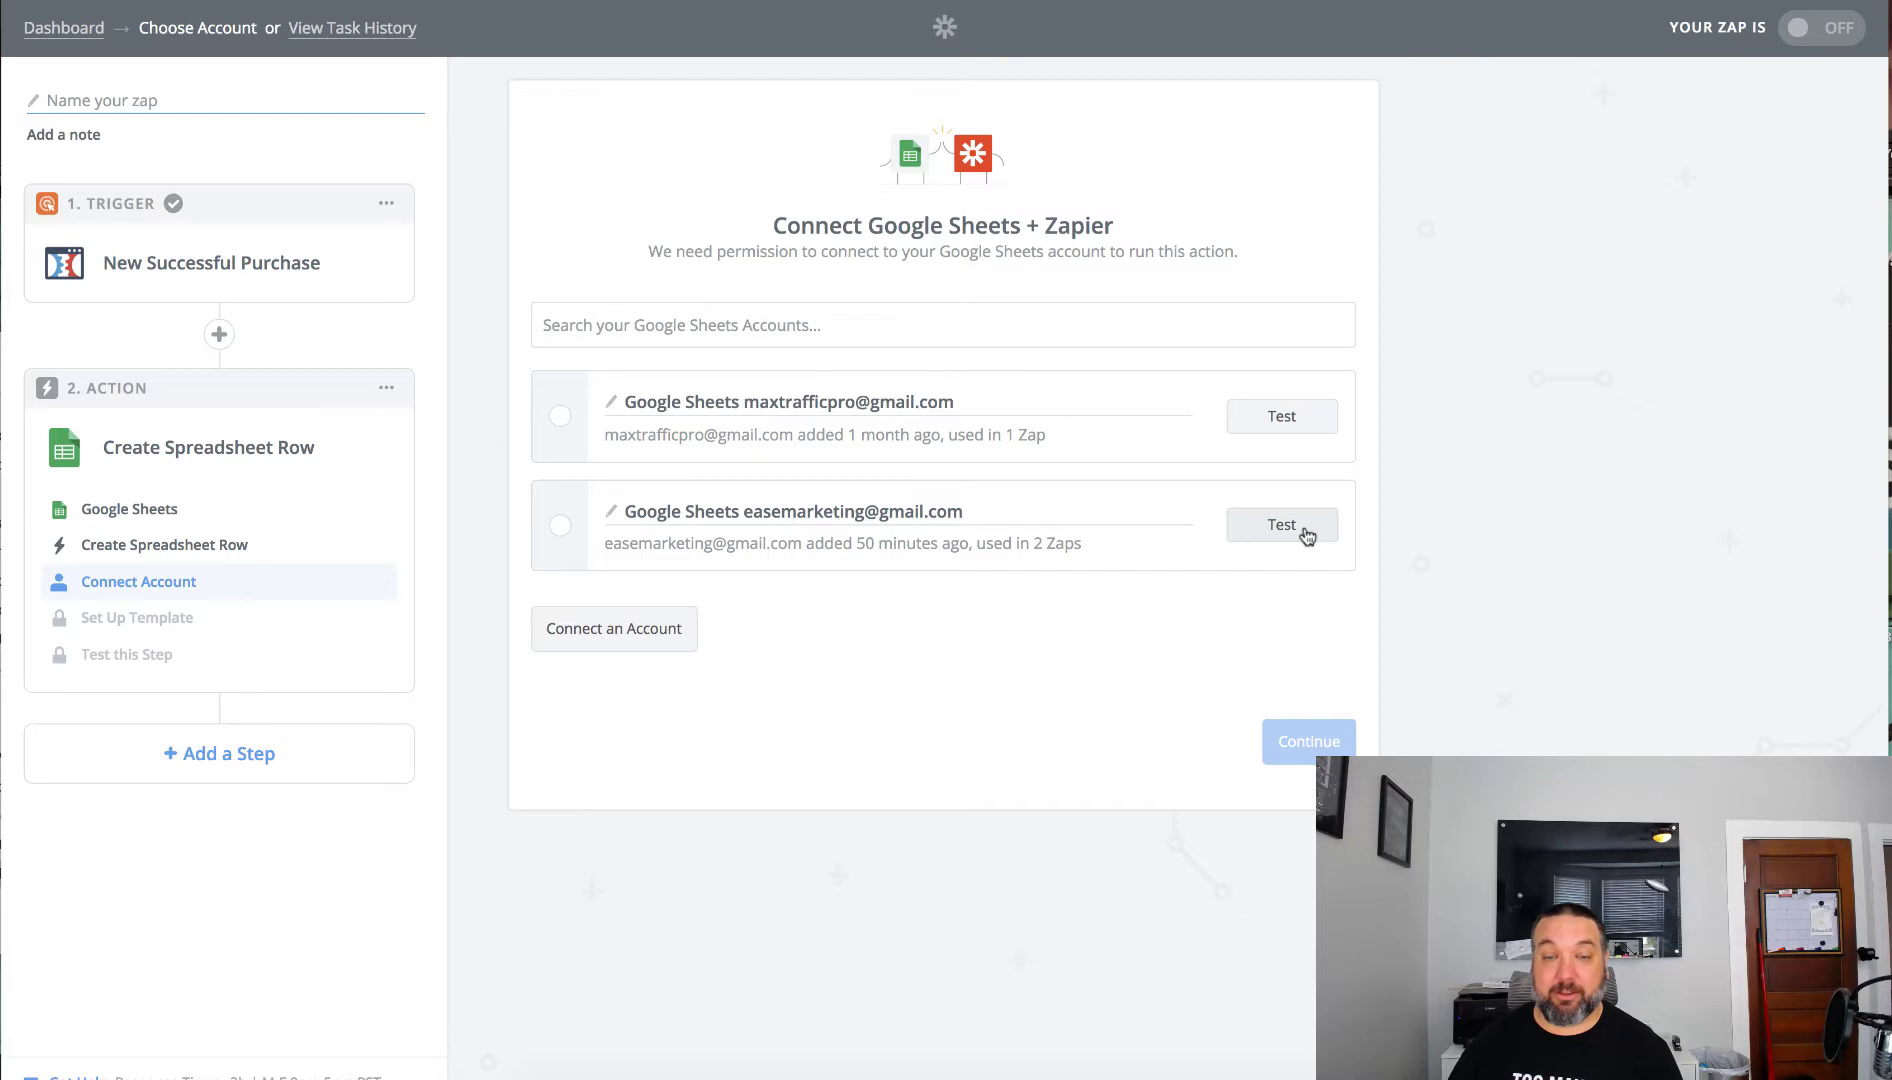
left_click(560, 527)
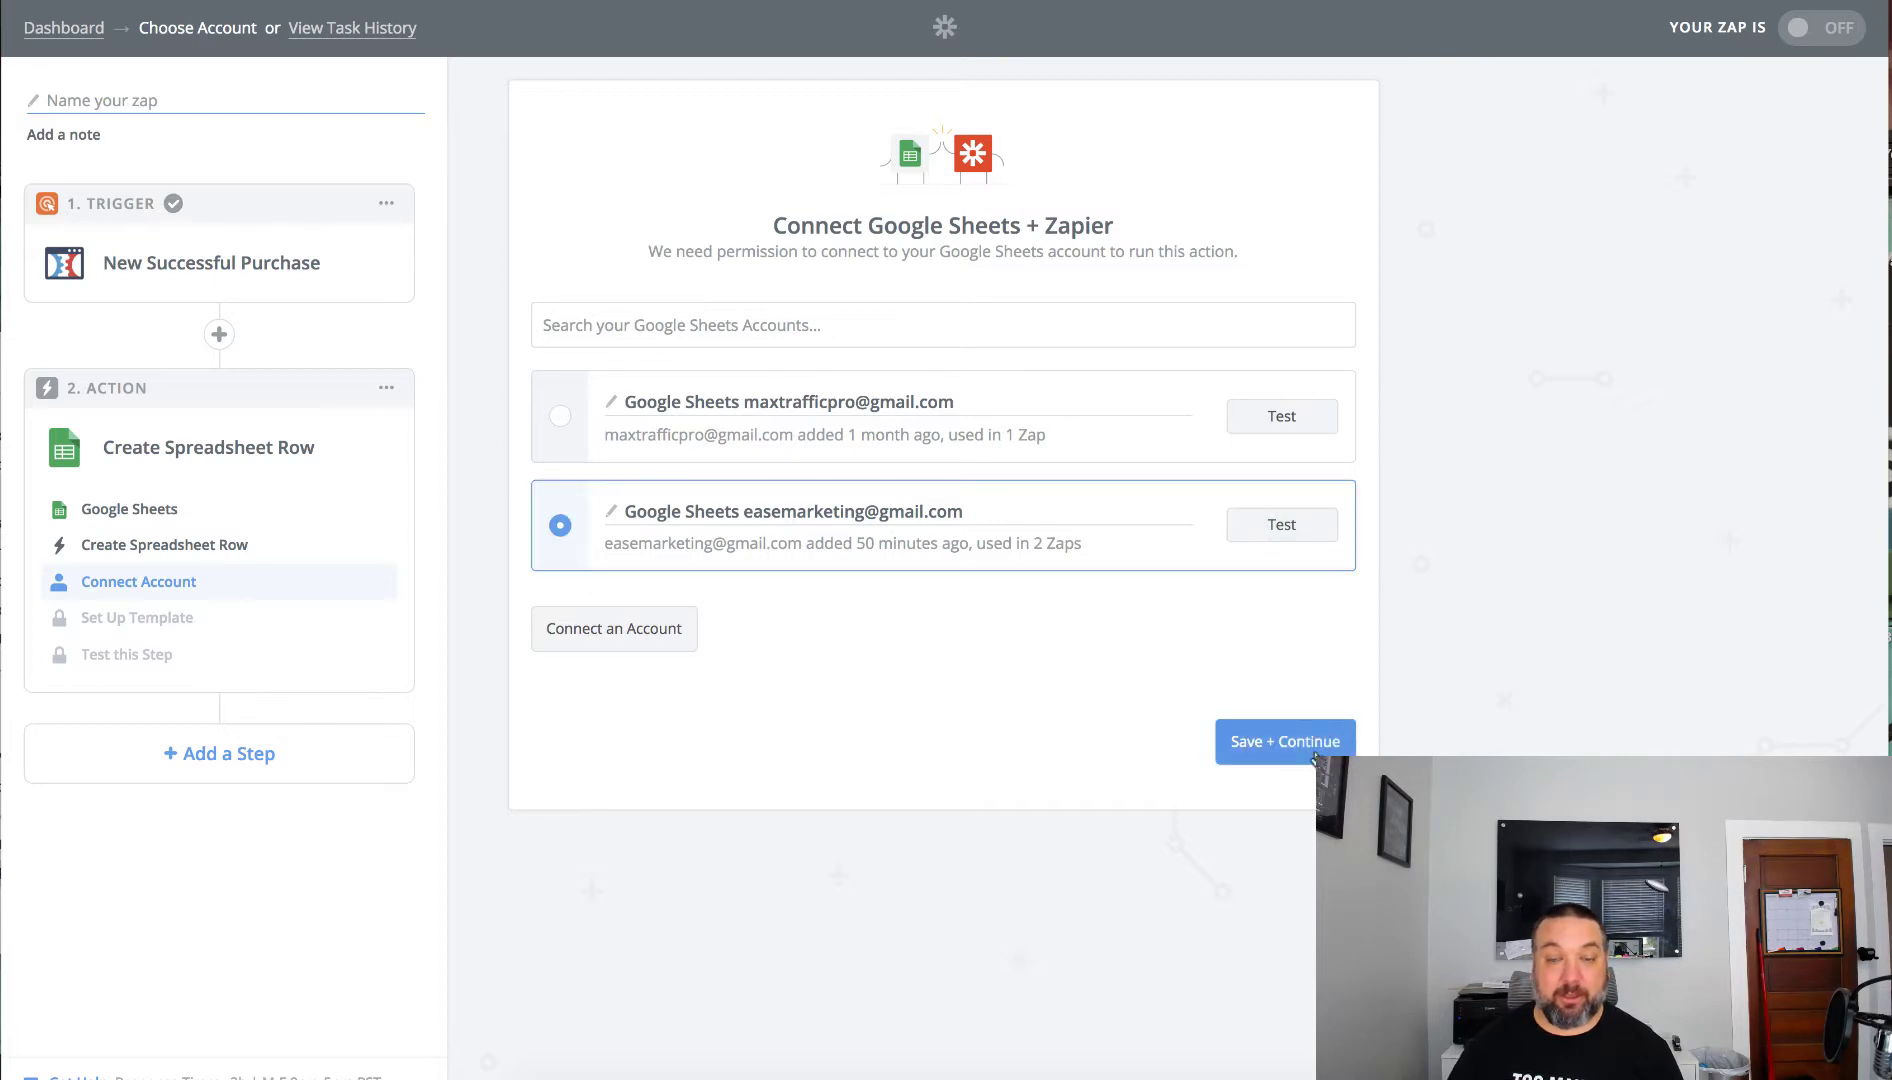
left_click(1305, 745)
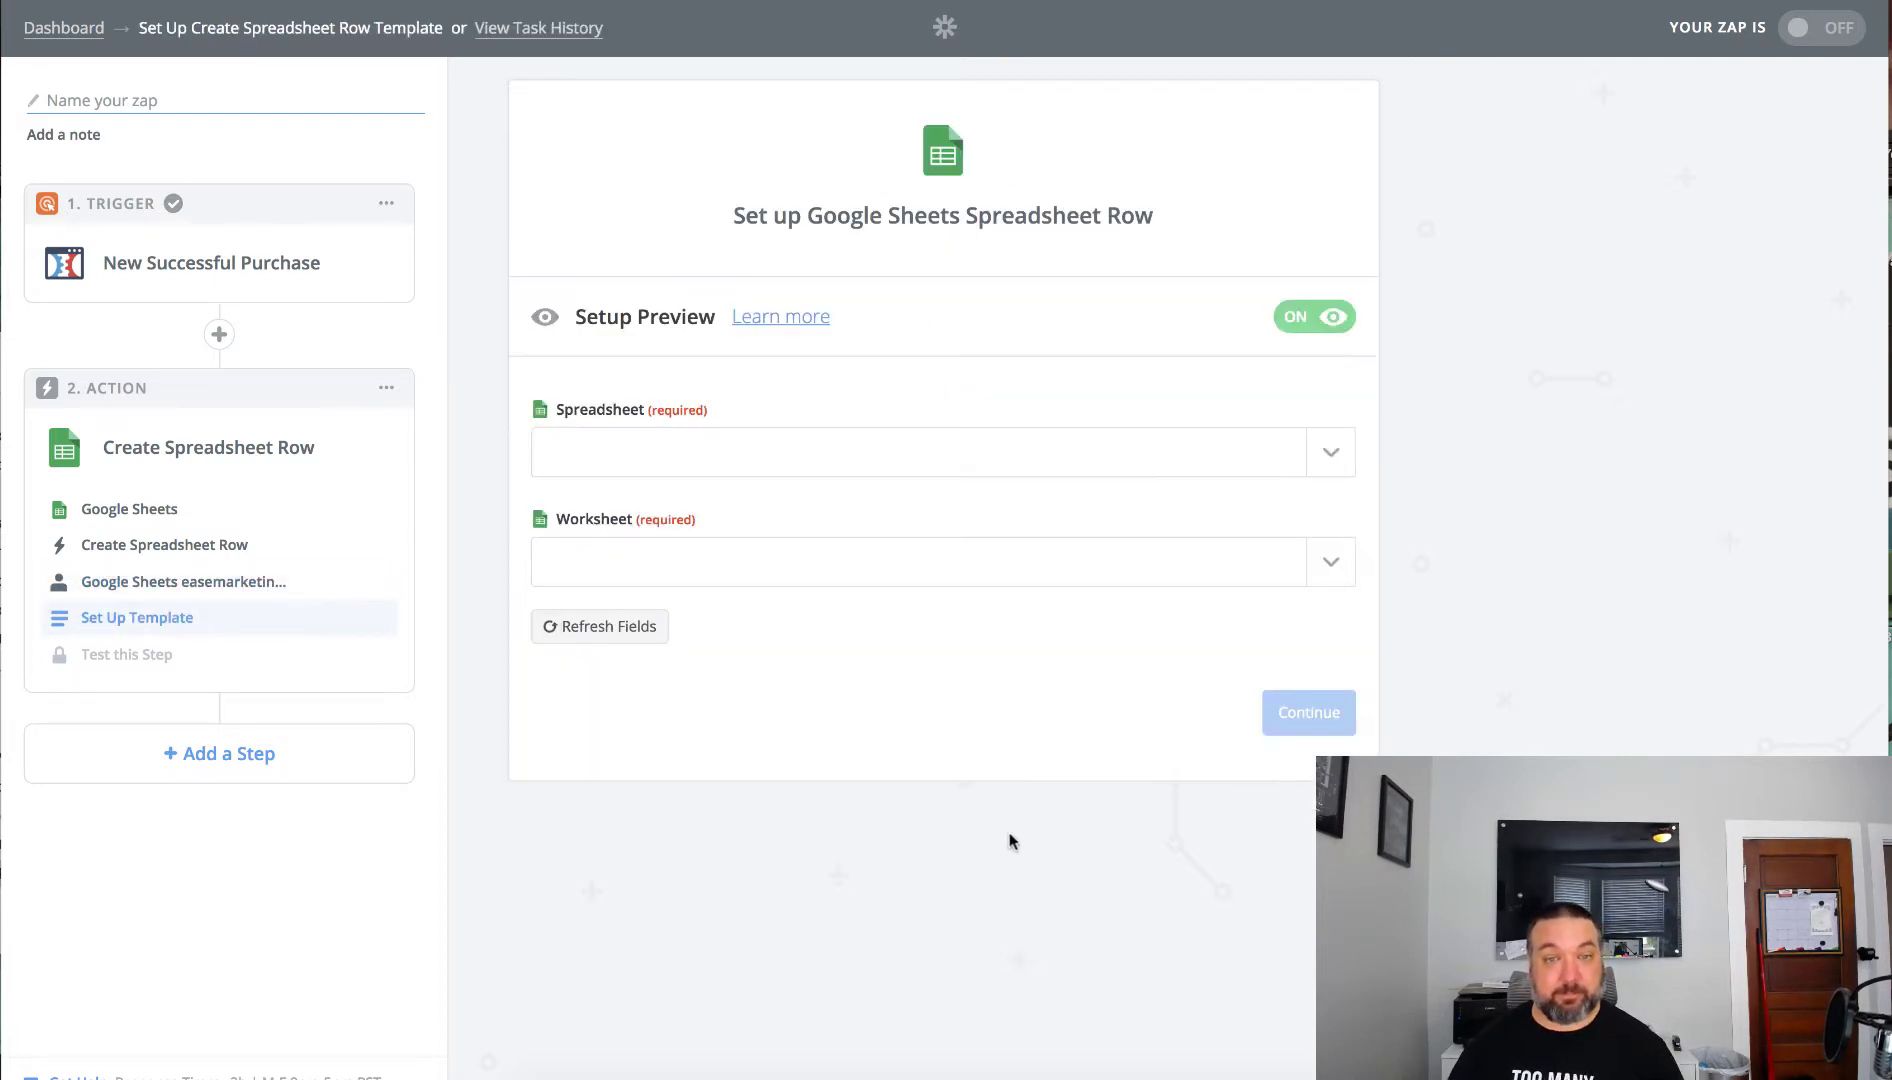
- Choose the Shipping spreadsheet and its Sheet1 worksheet as the destination for new rows
left_click(831, 452)
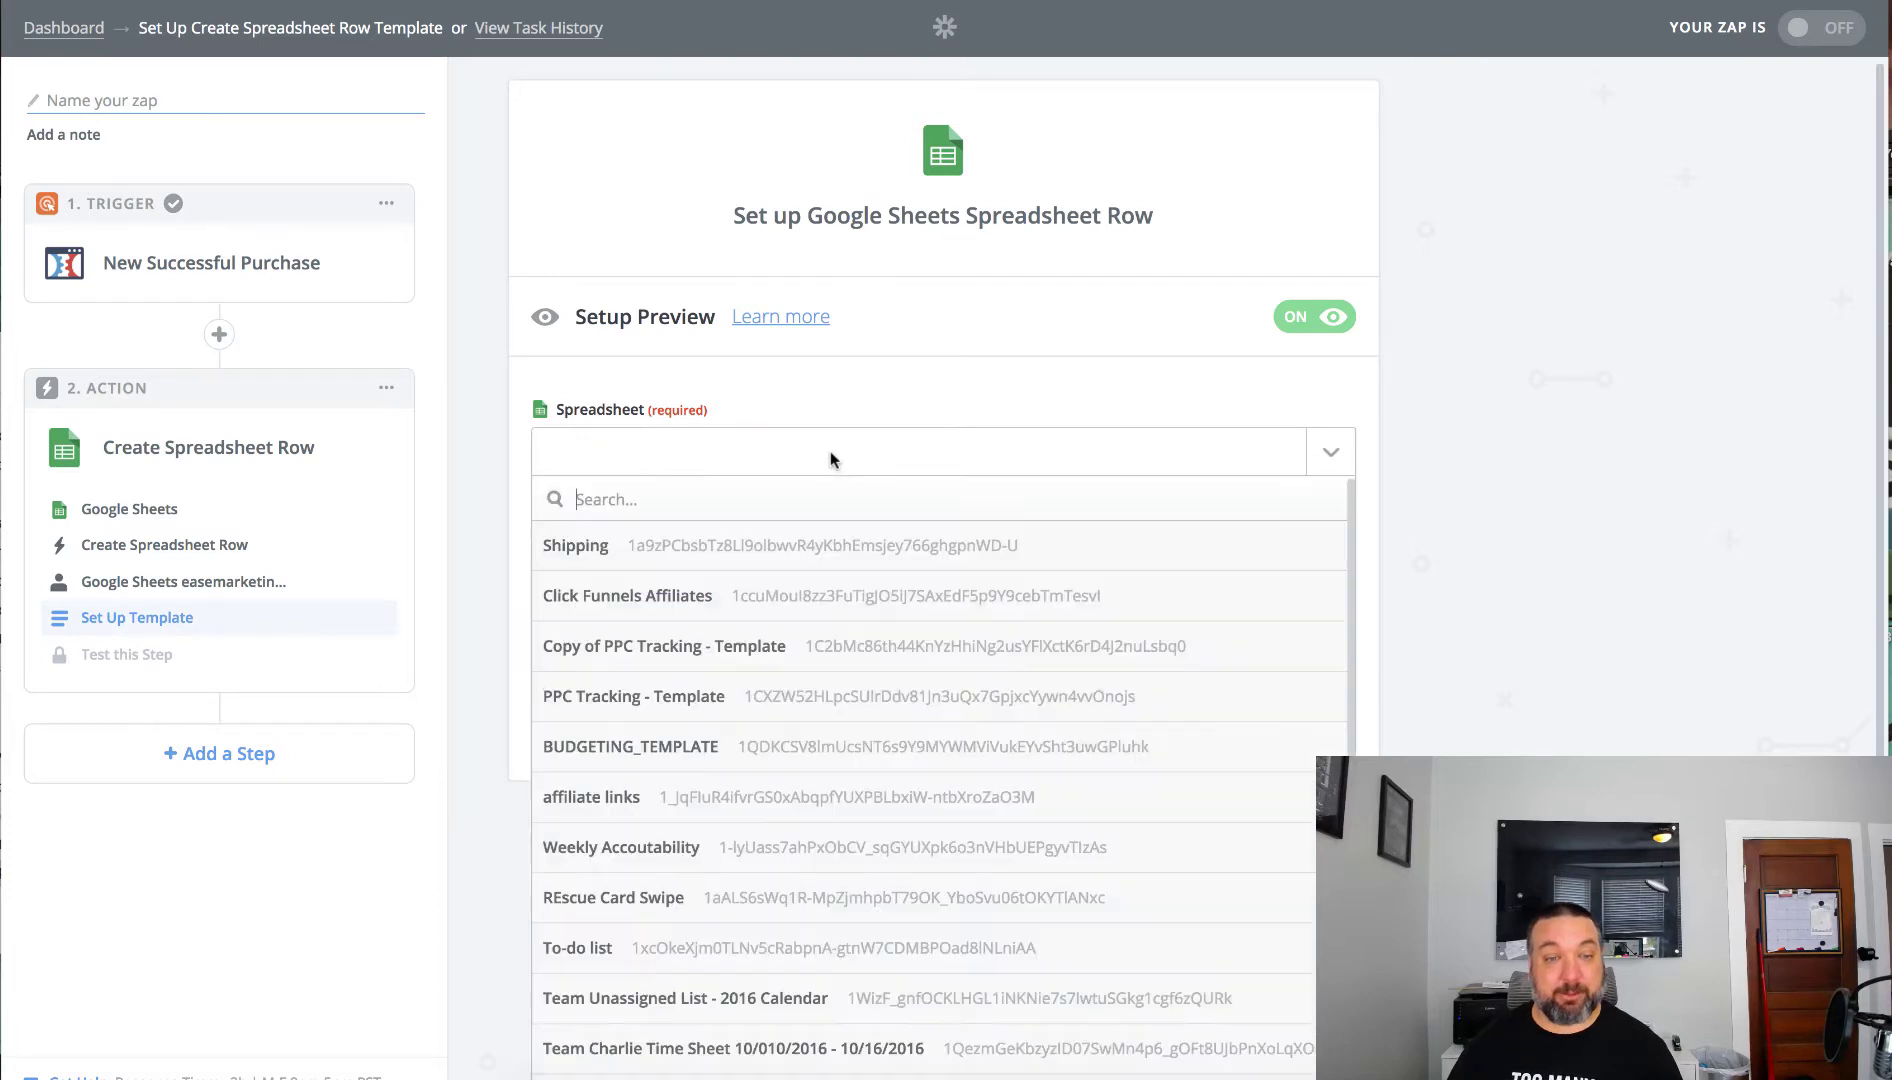
left_click(629, 547)
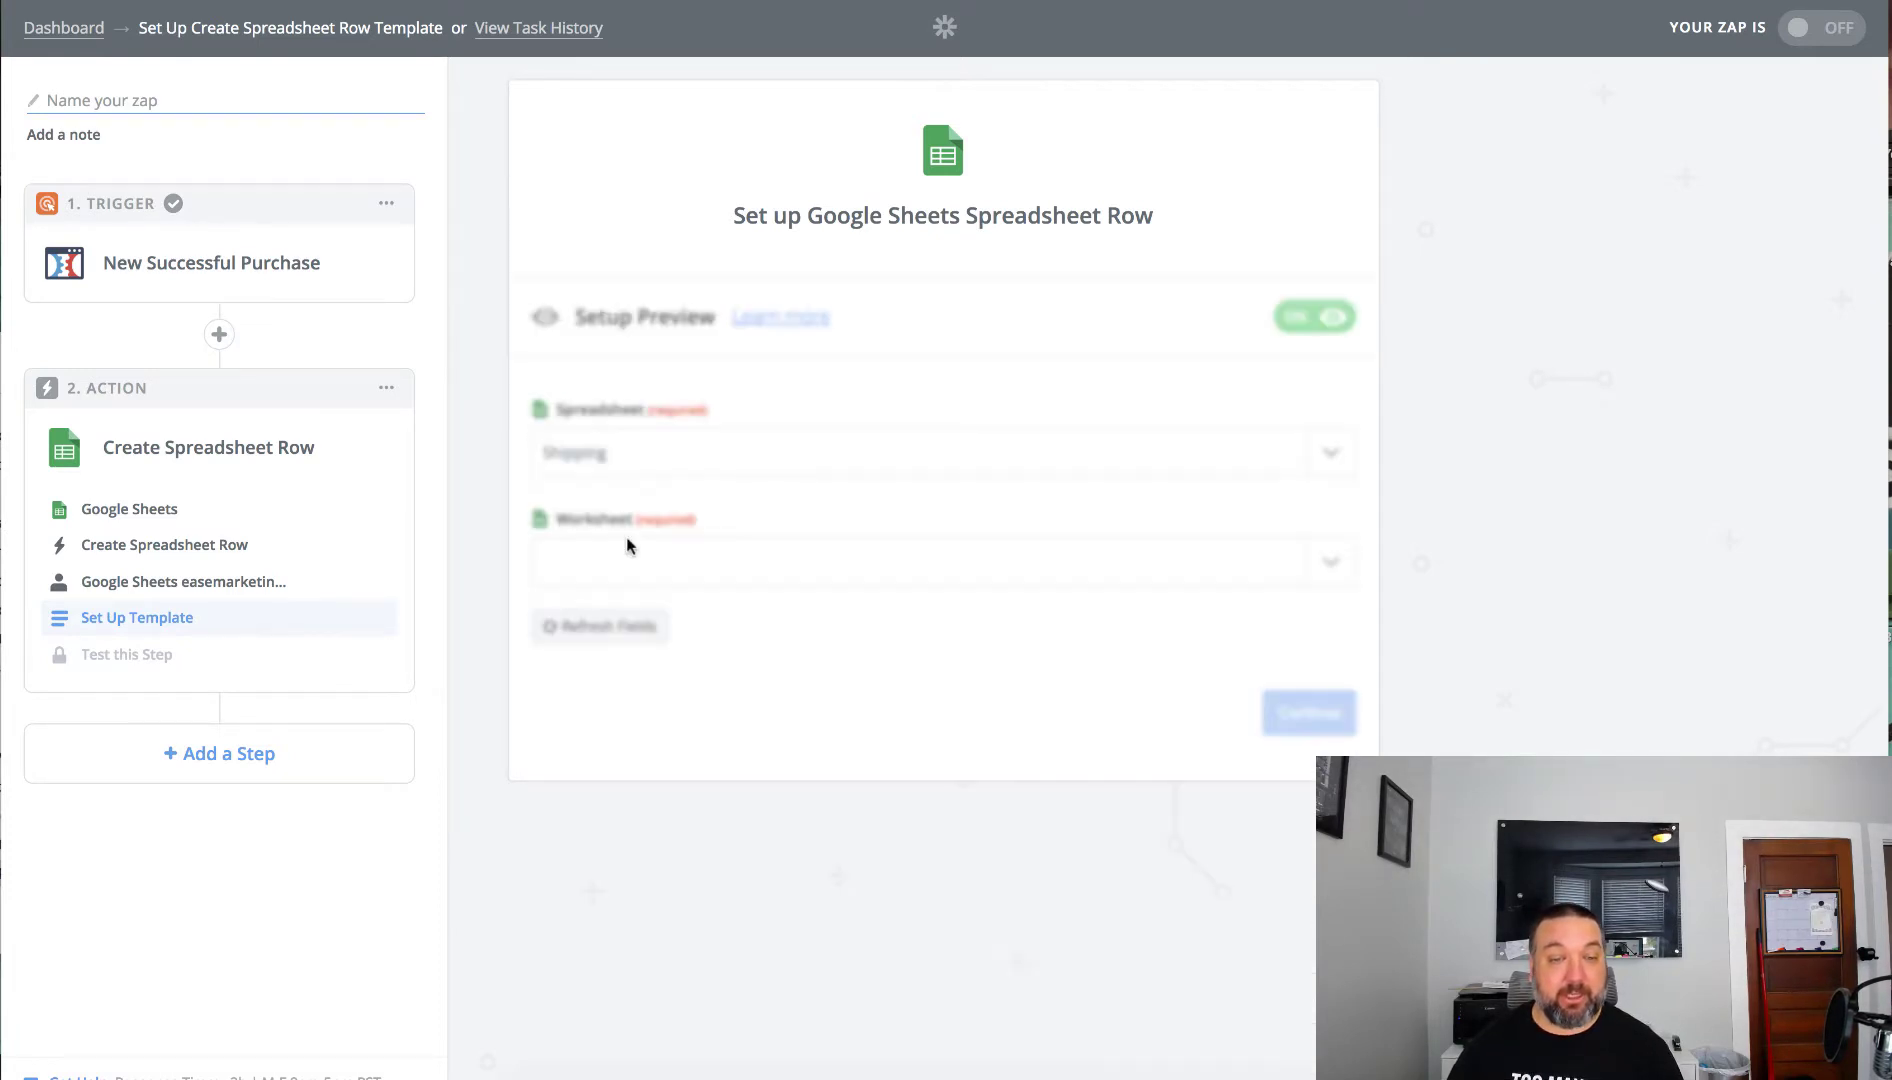
left_click(877, 556)
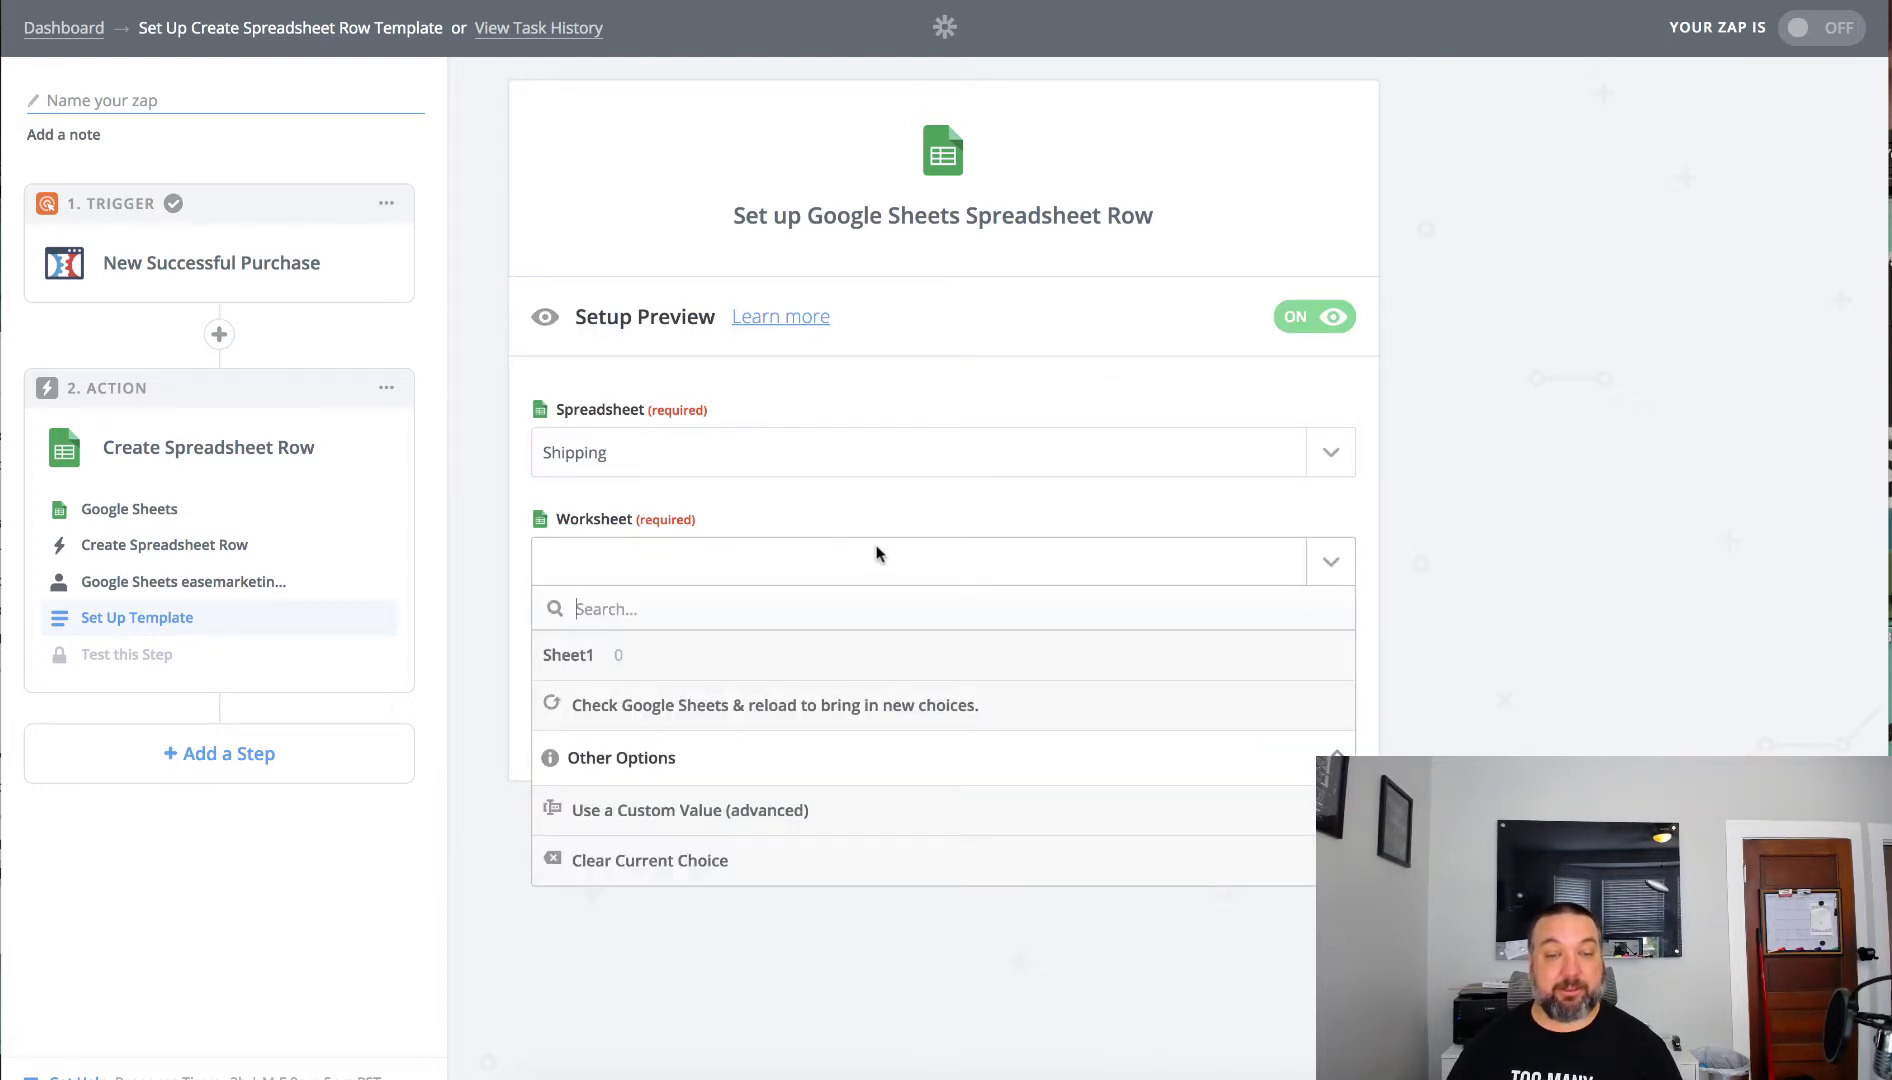
left_click(567, 656)
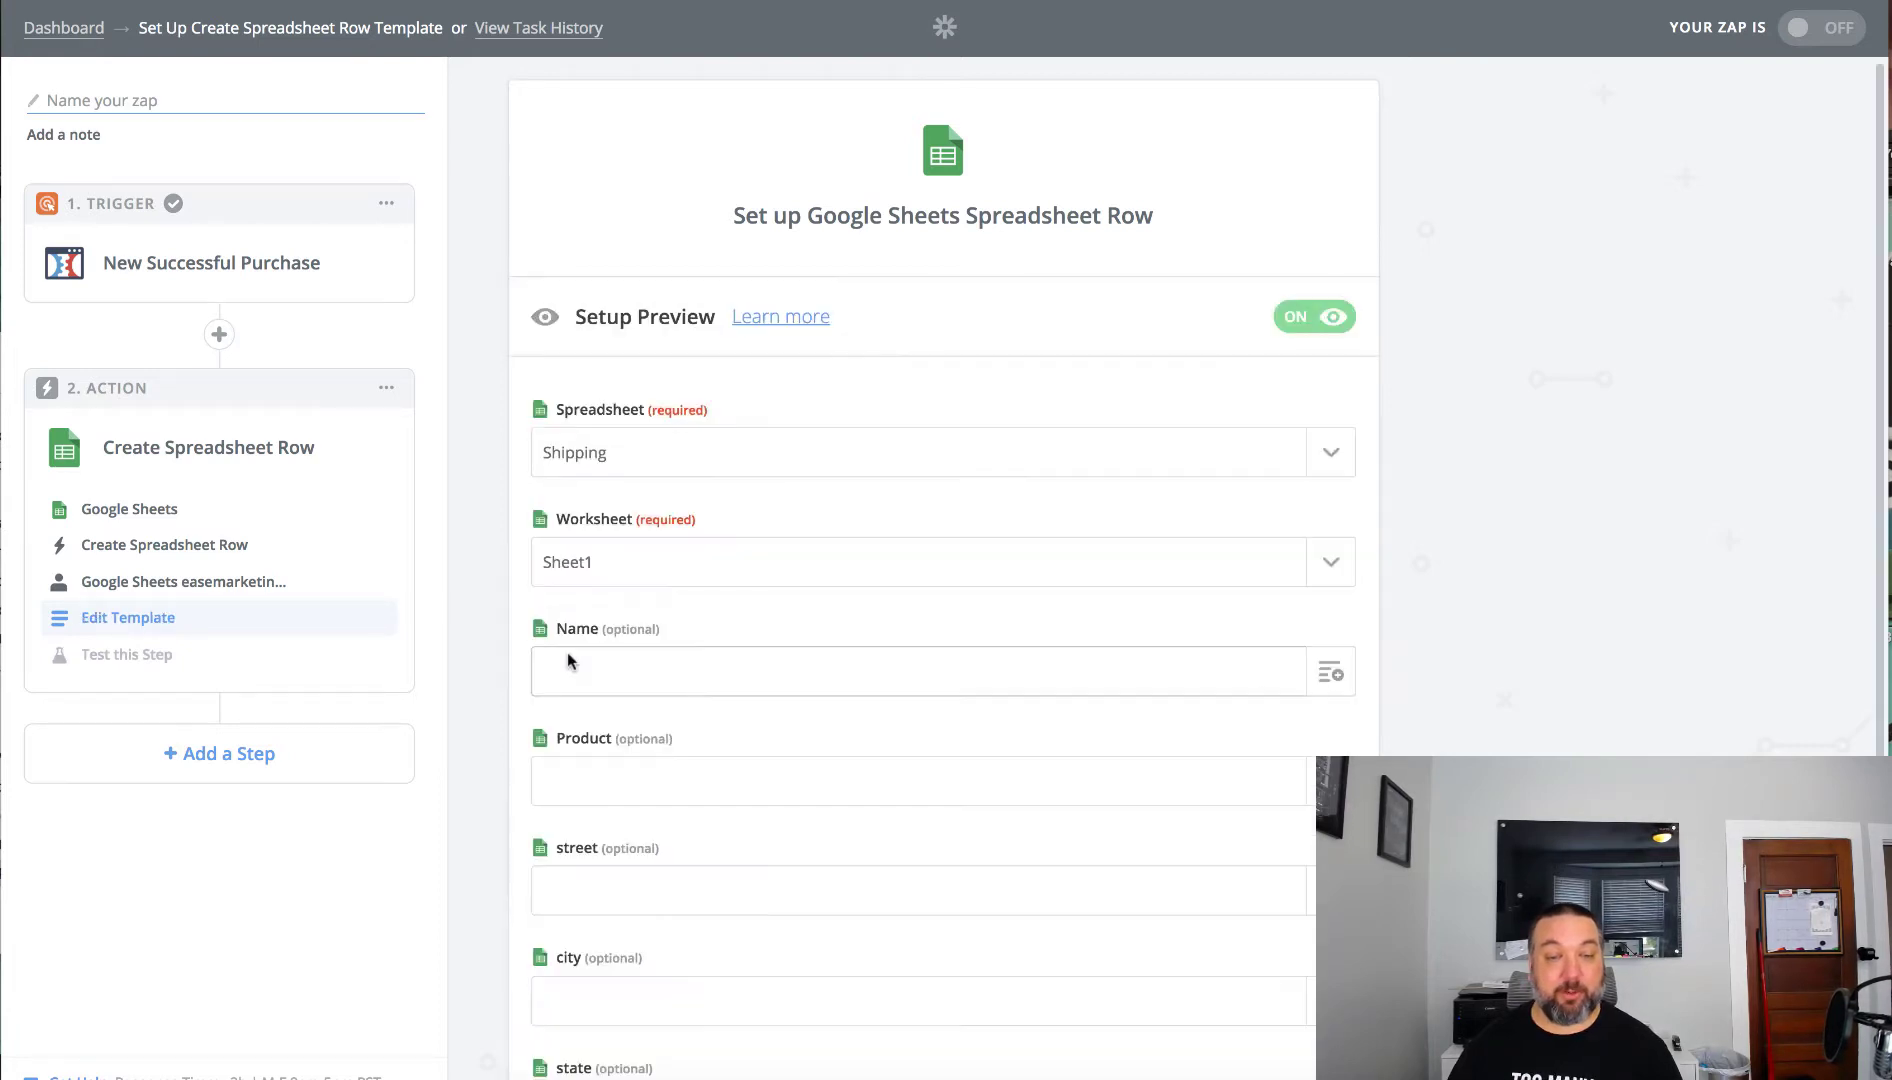
- Map the Name column to Contact First Name and the Product column to Products Name from the purchase data
scroll(1061, 776, "down", 4)
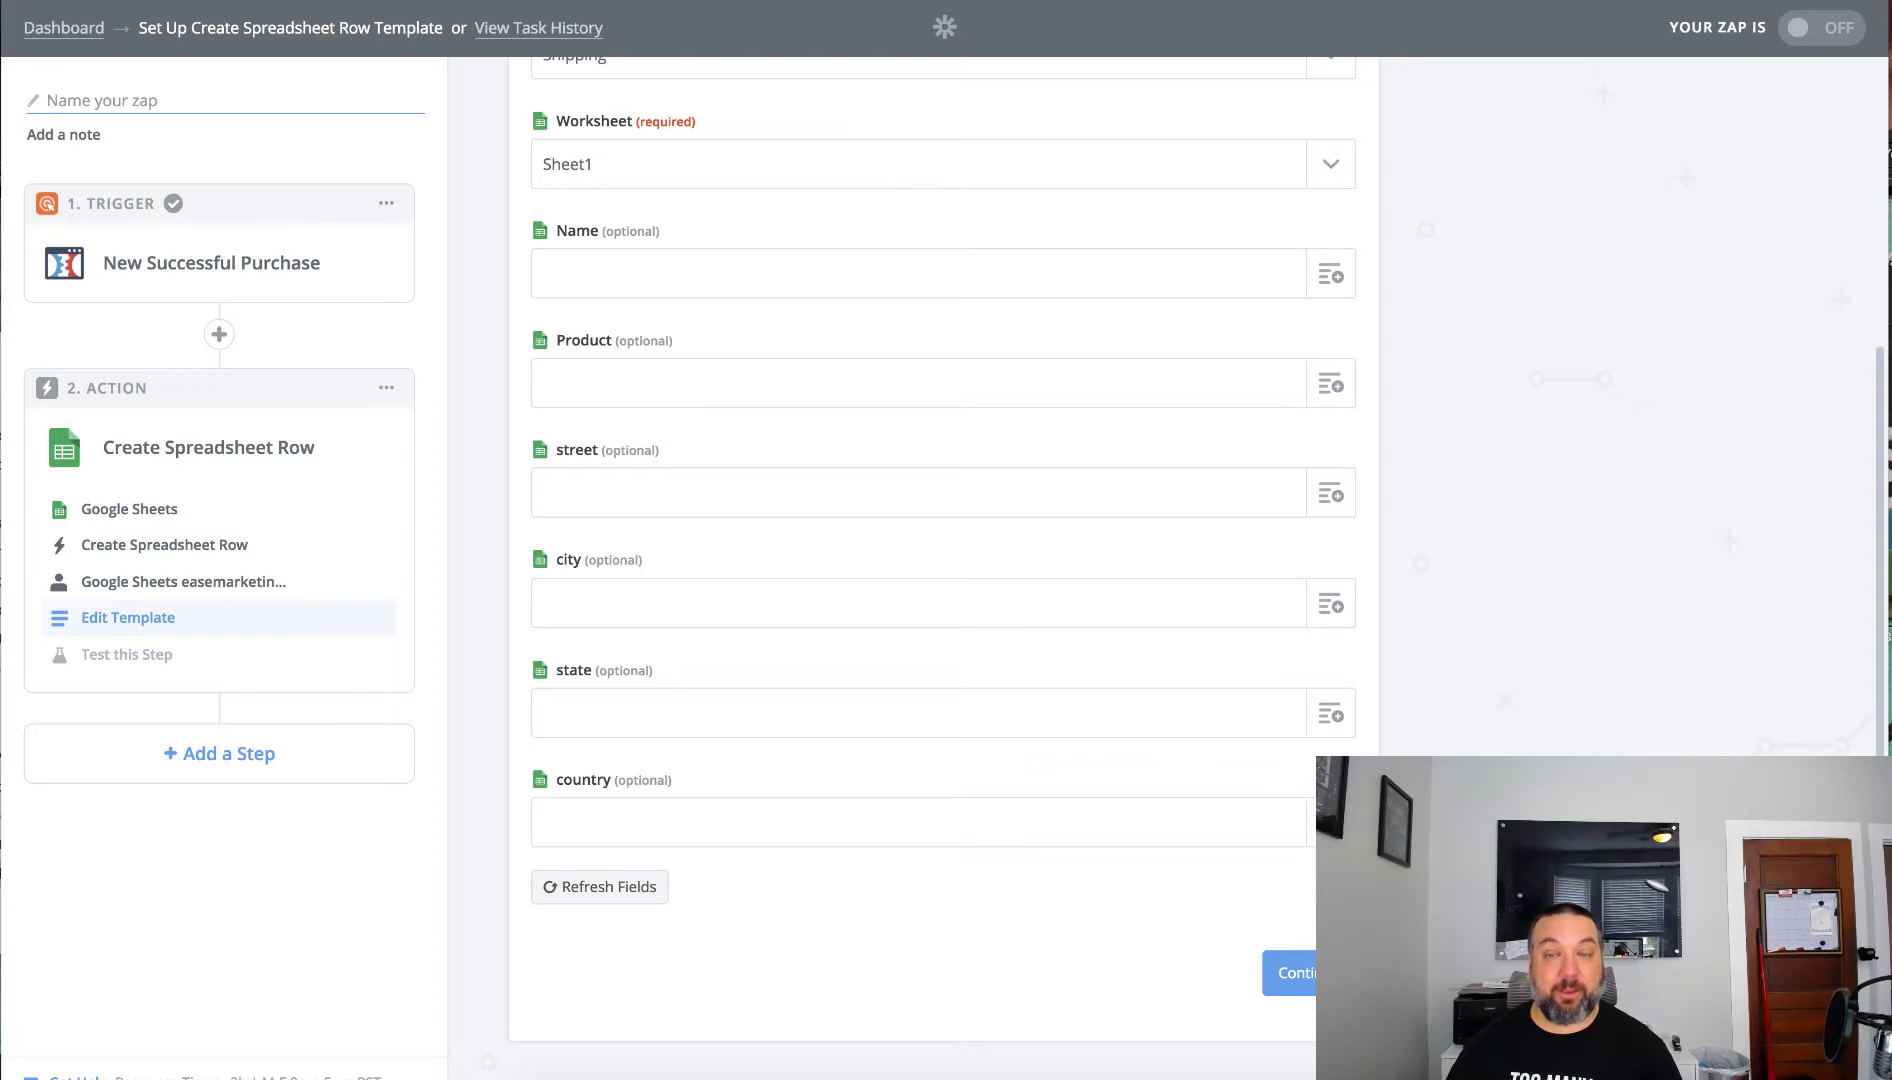
left_click(860, 2)
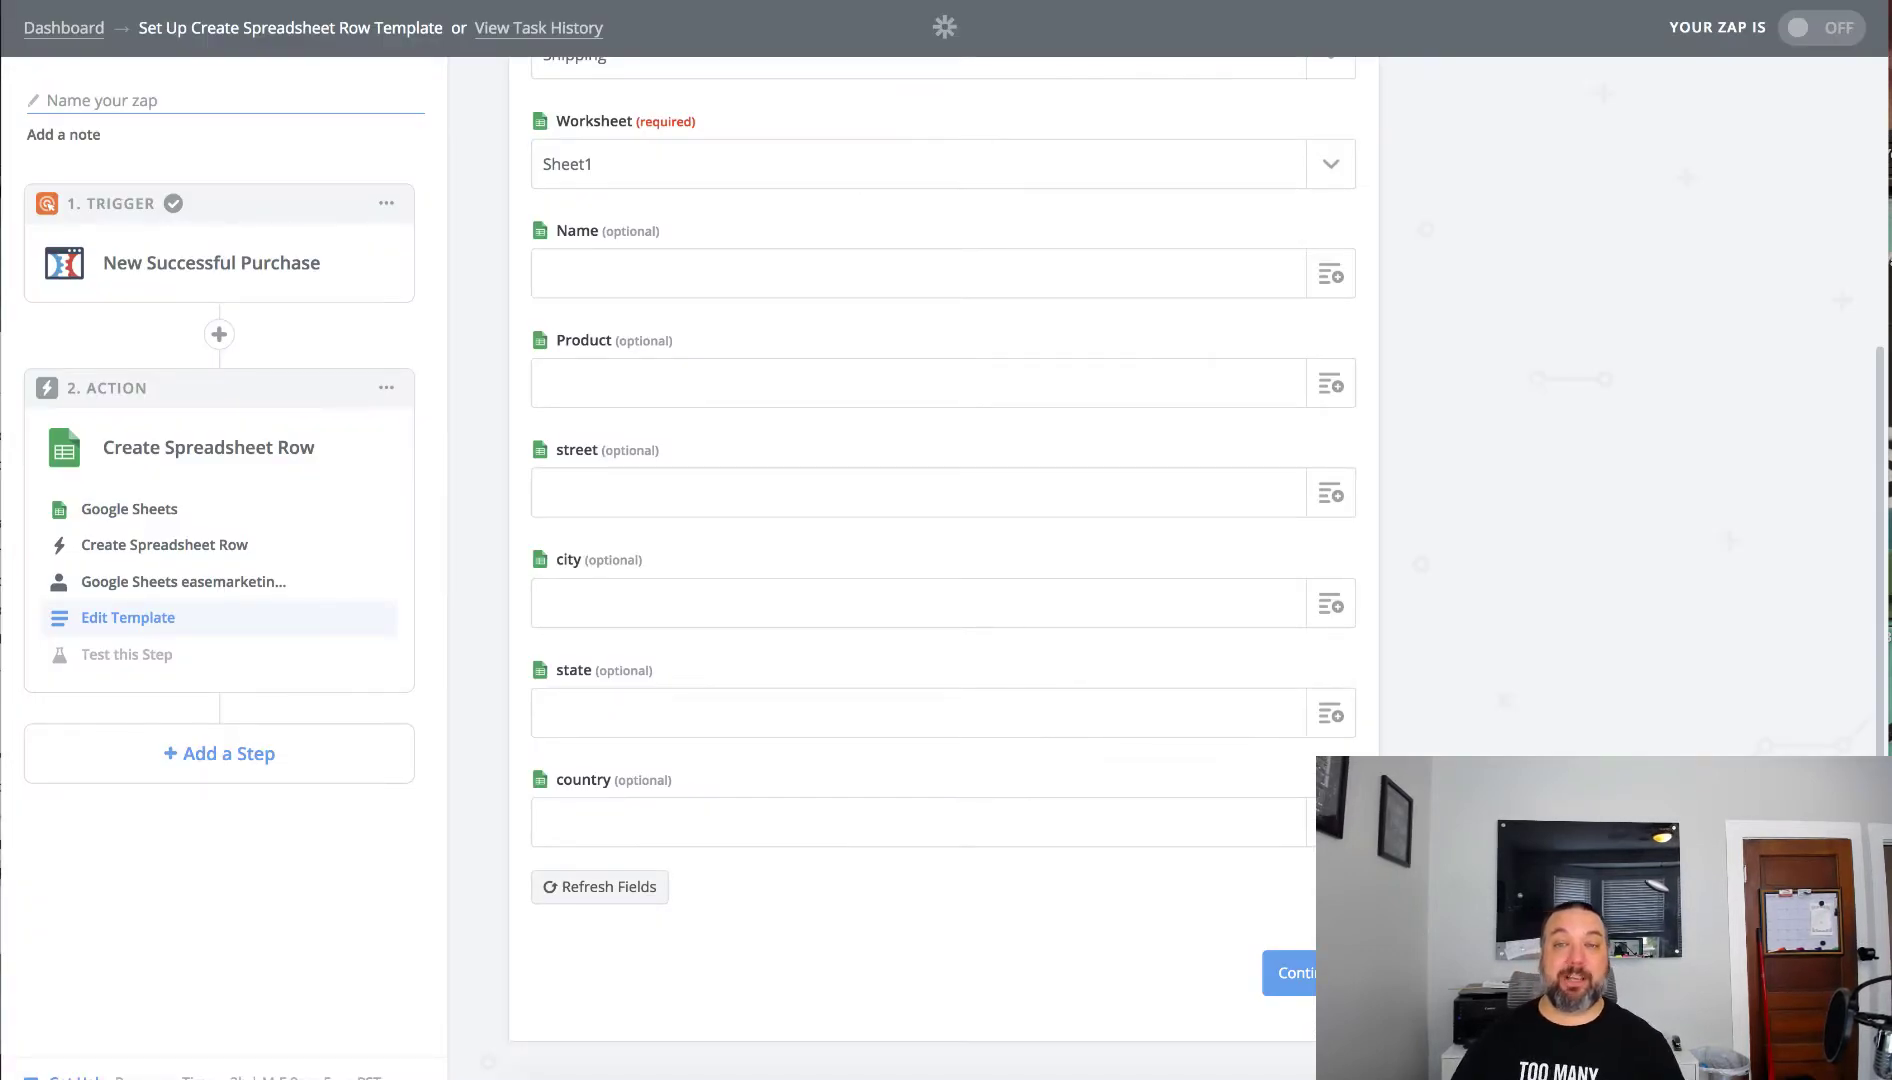
left_click(754, 282)
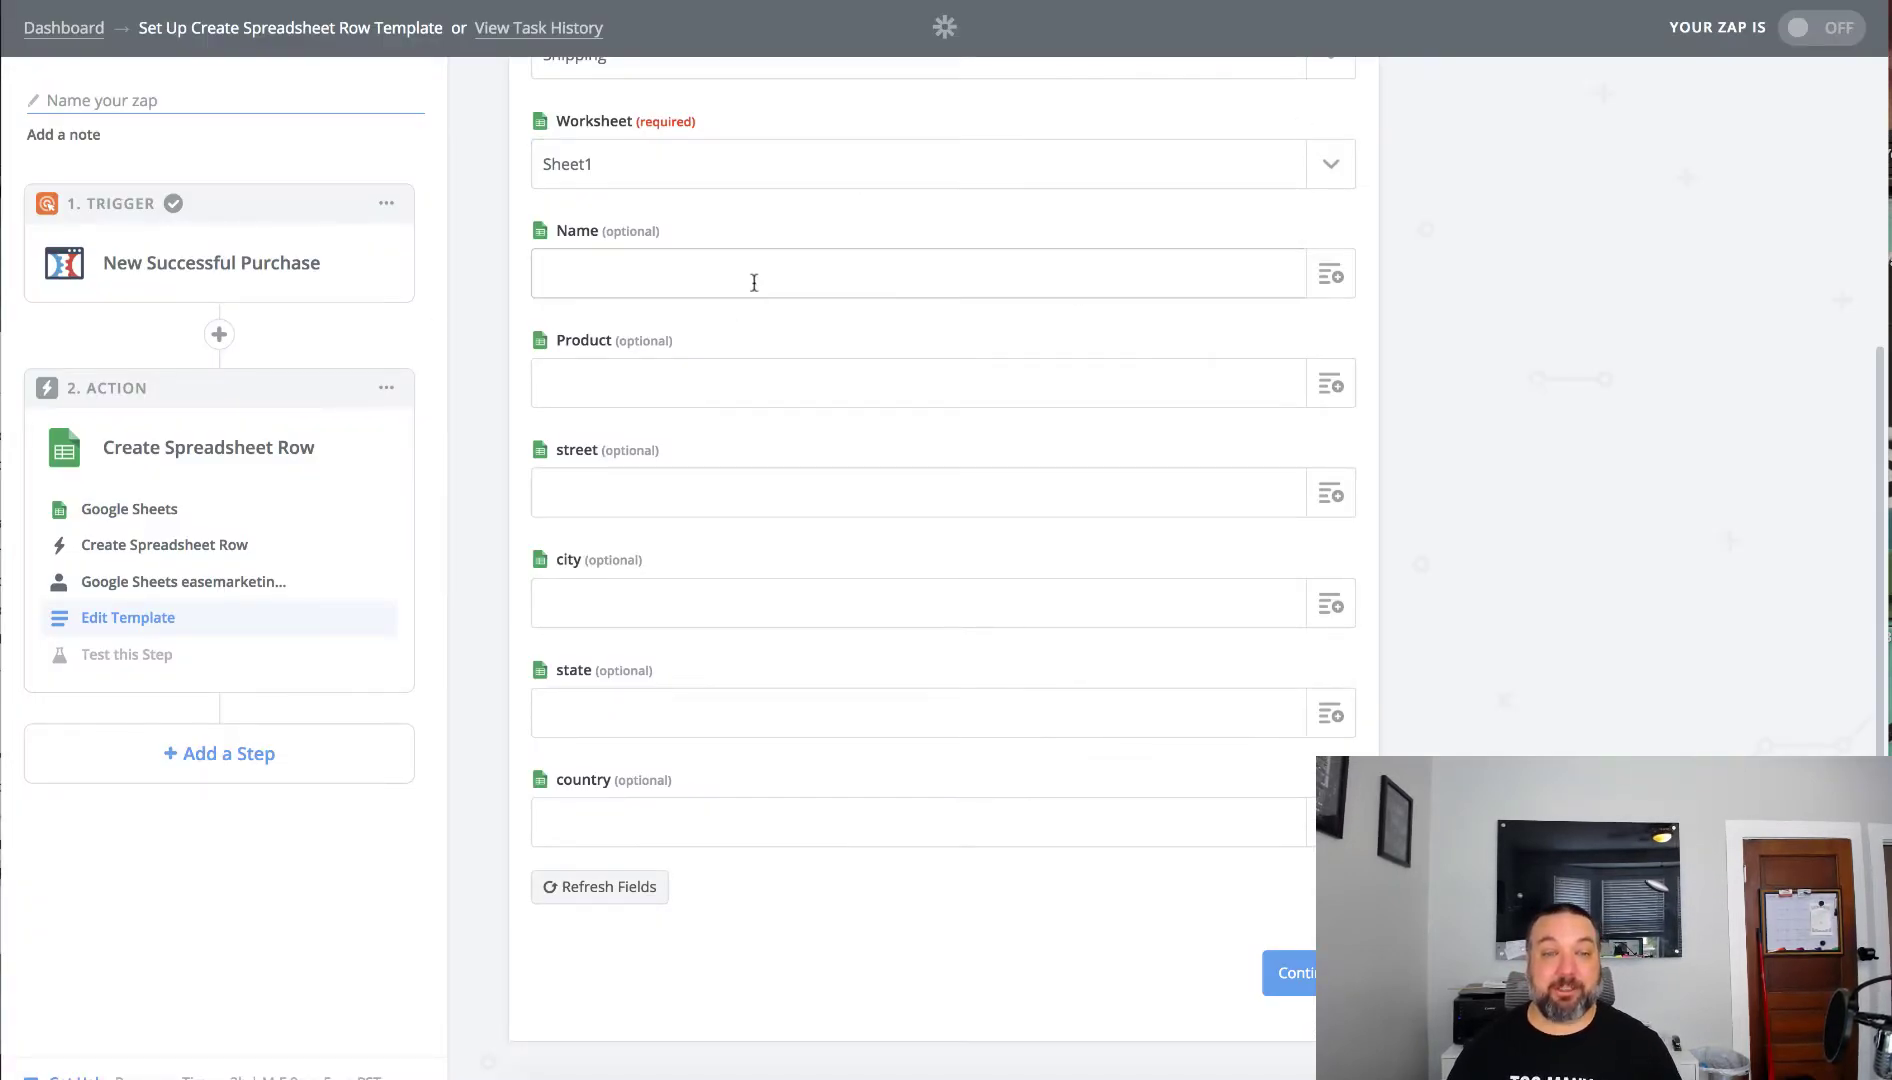
left_click(1330, 278)
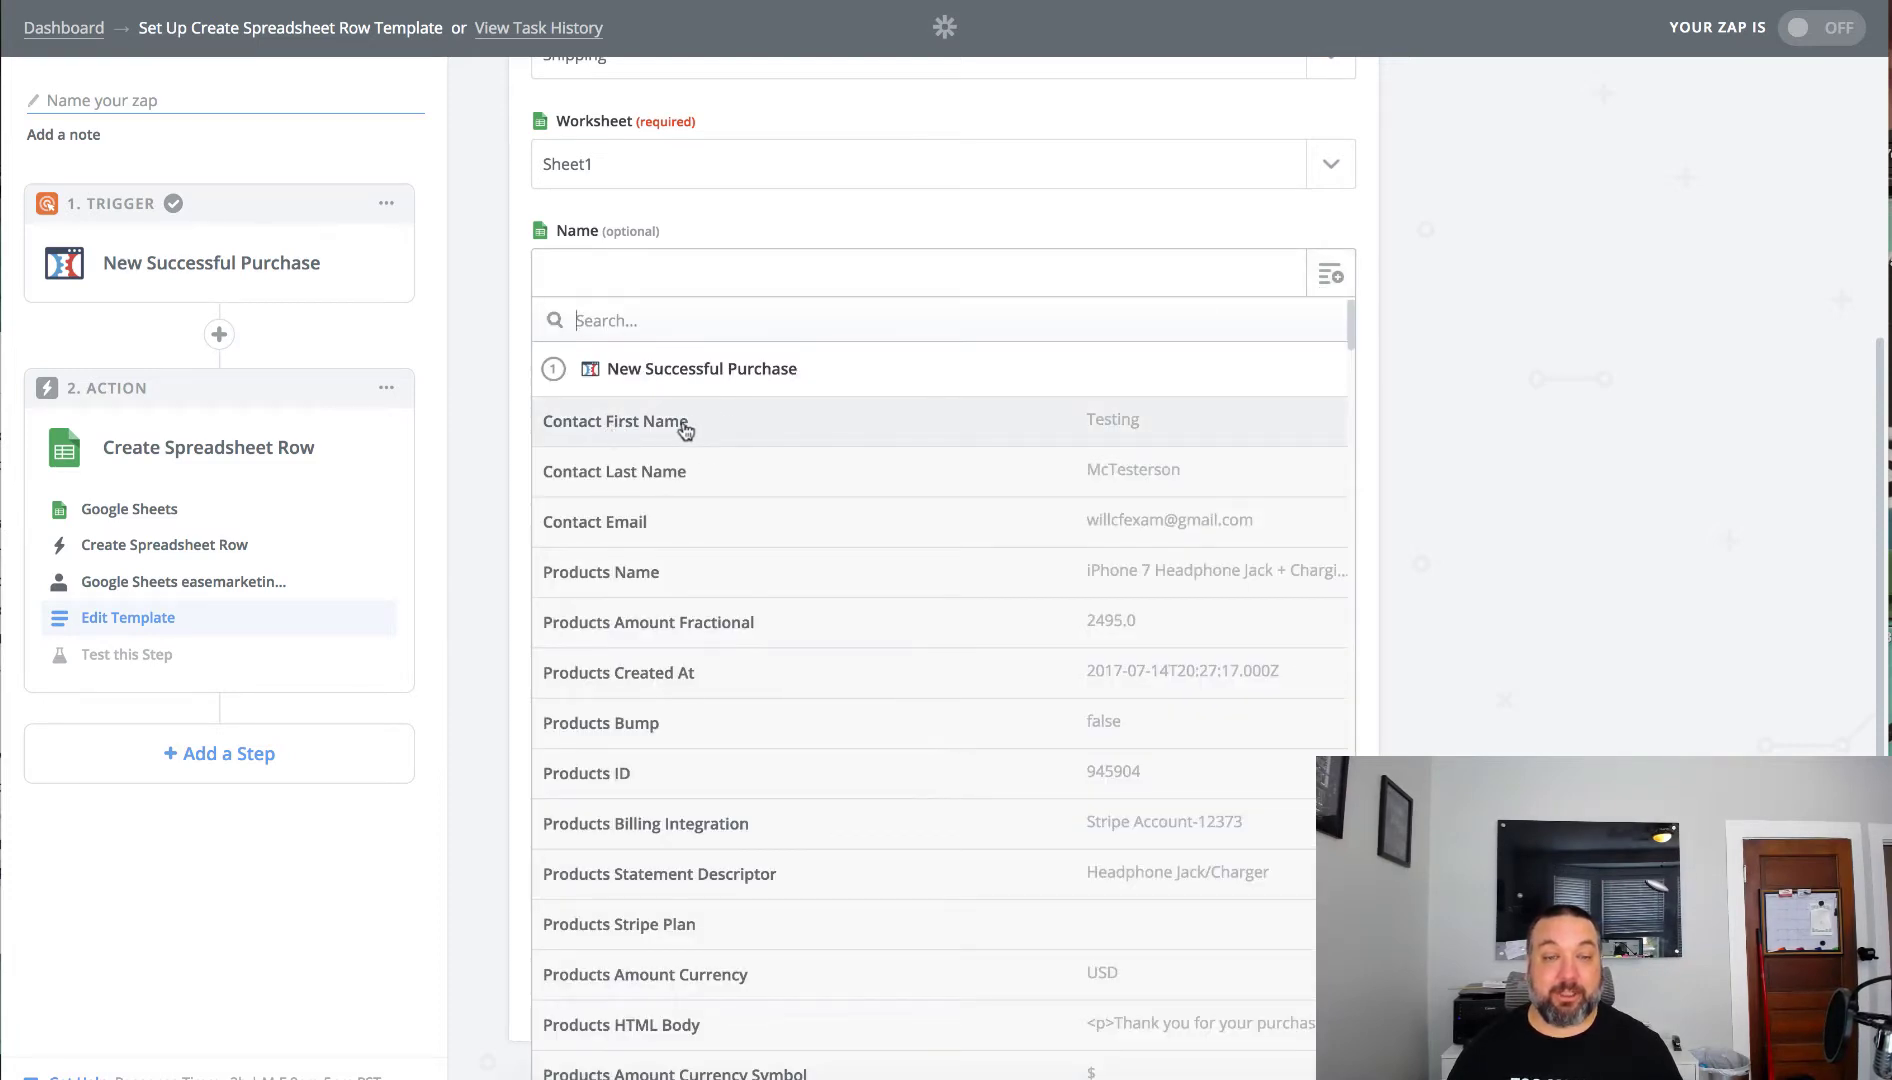
left_click(598, 424)
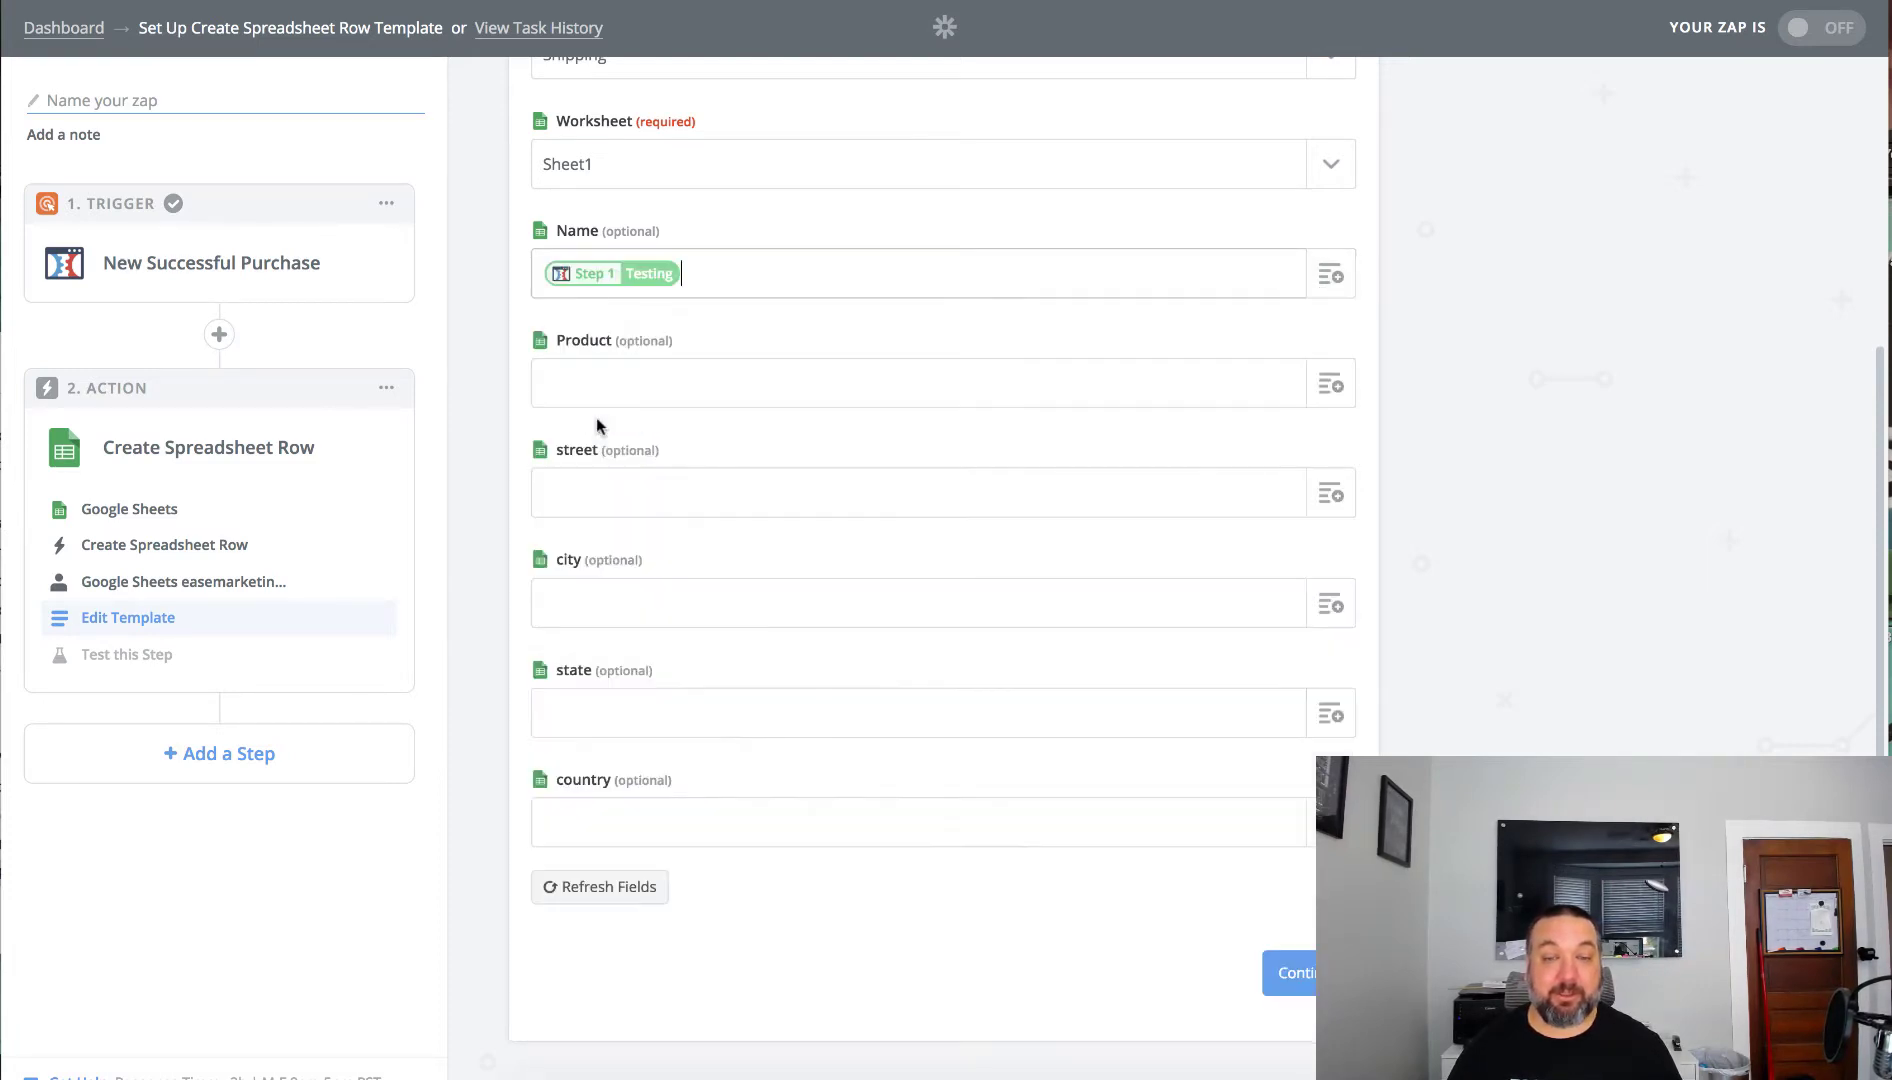
left_click(1343, 392)
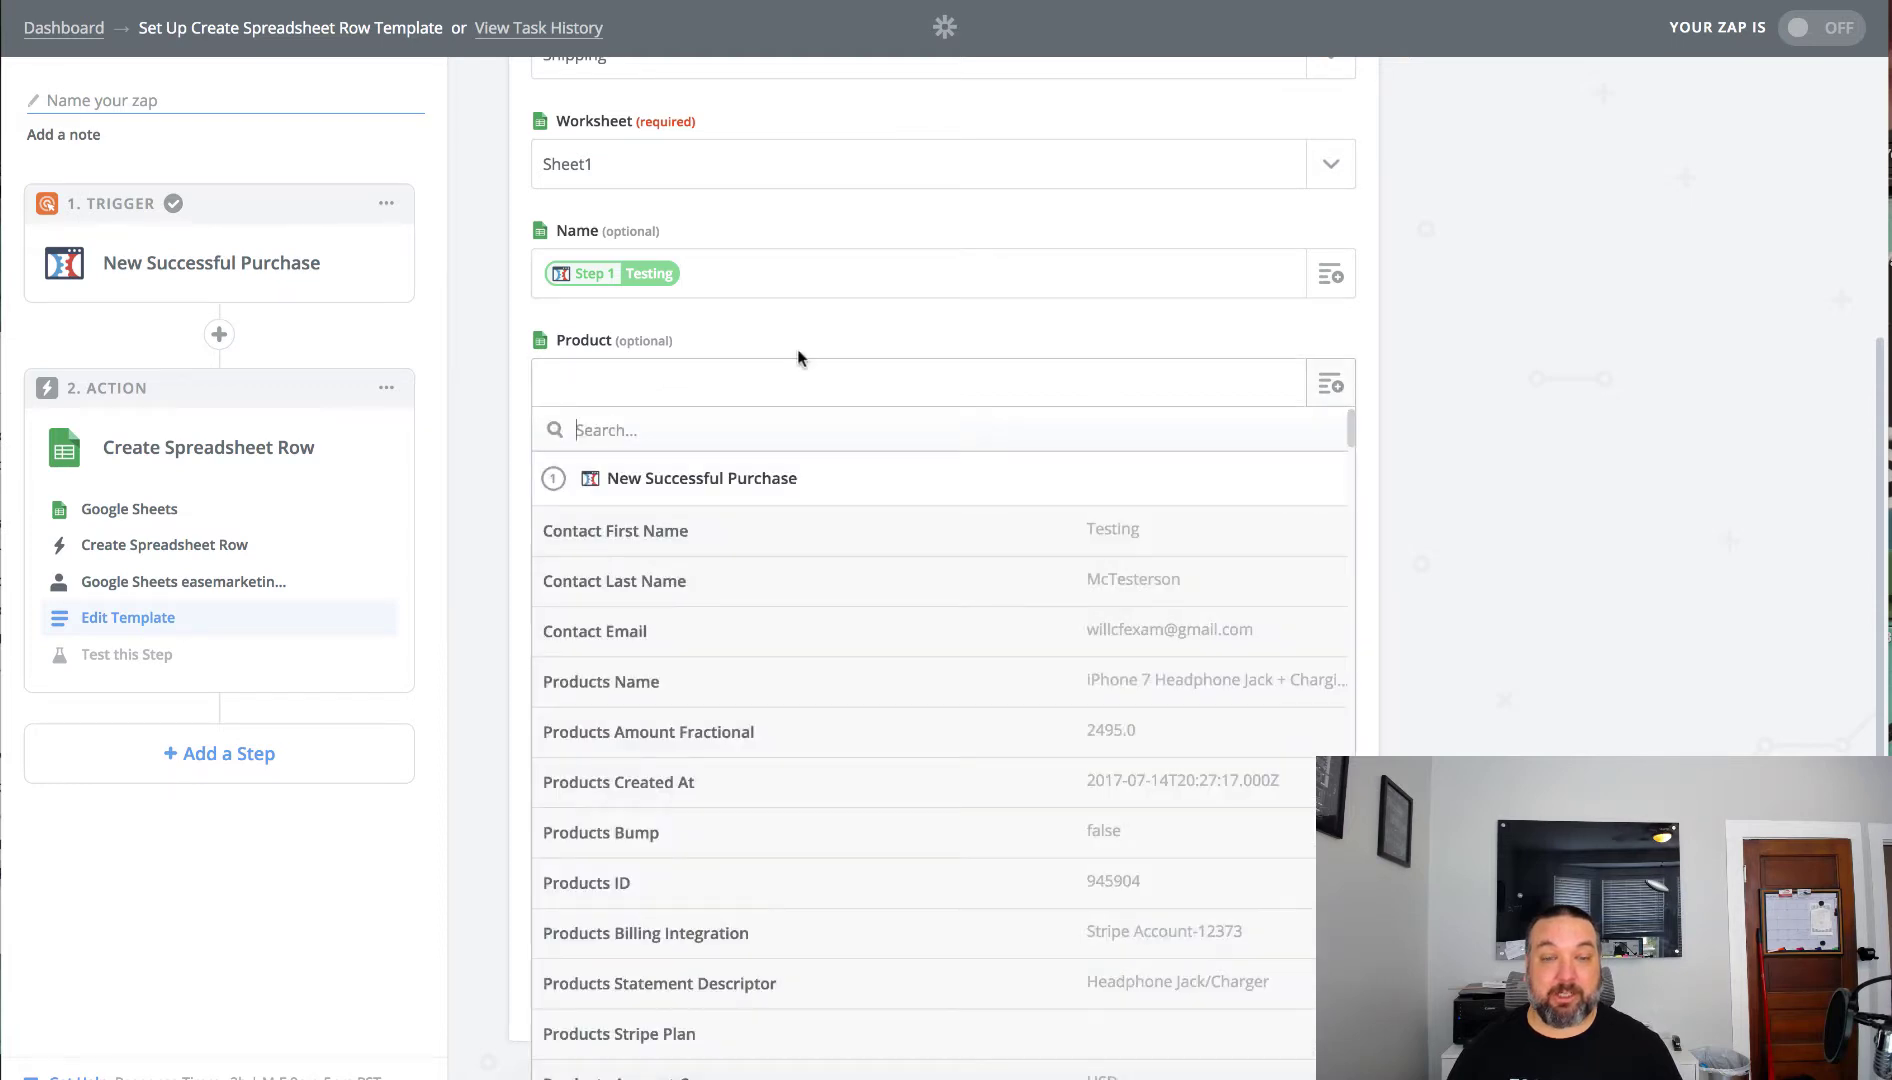
left_click(641, 694)
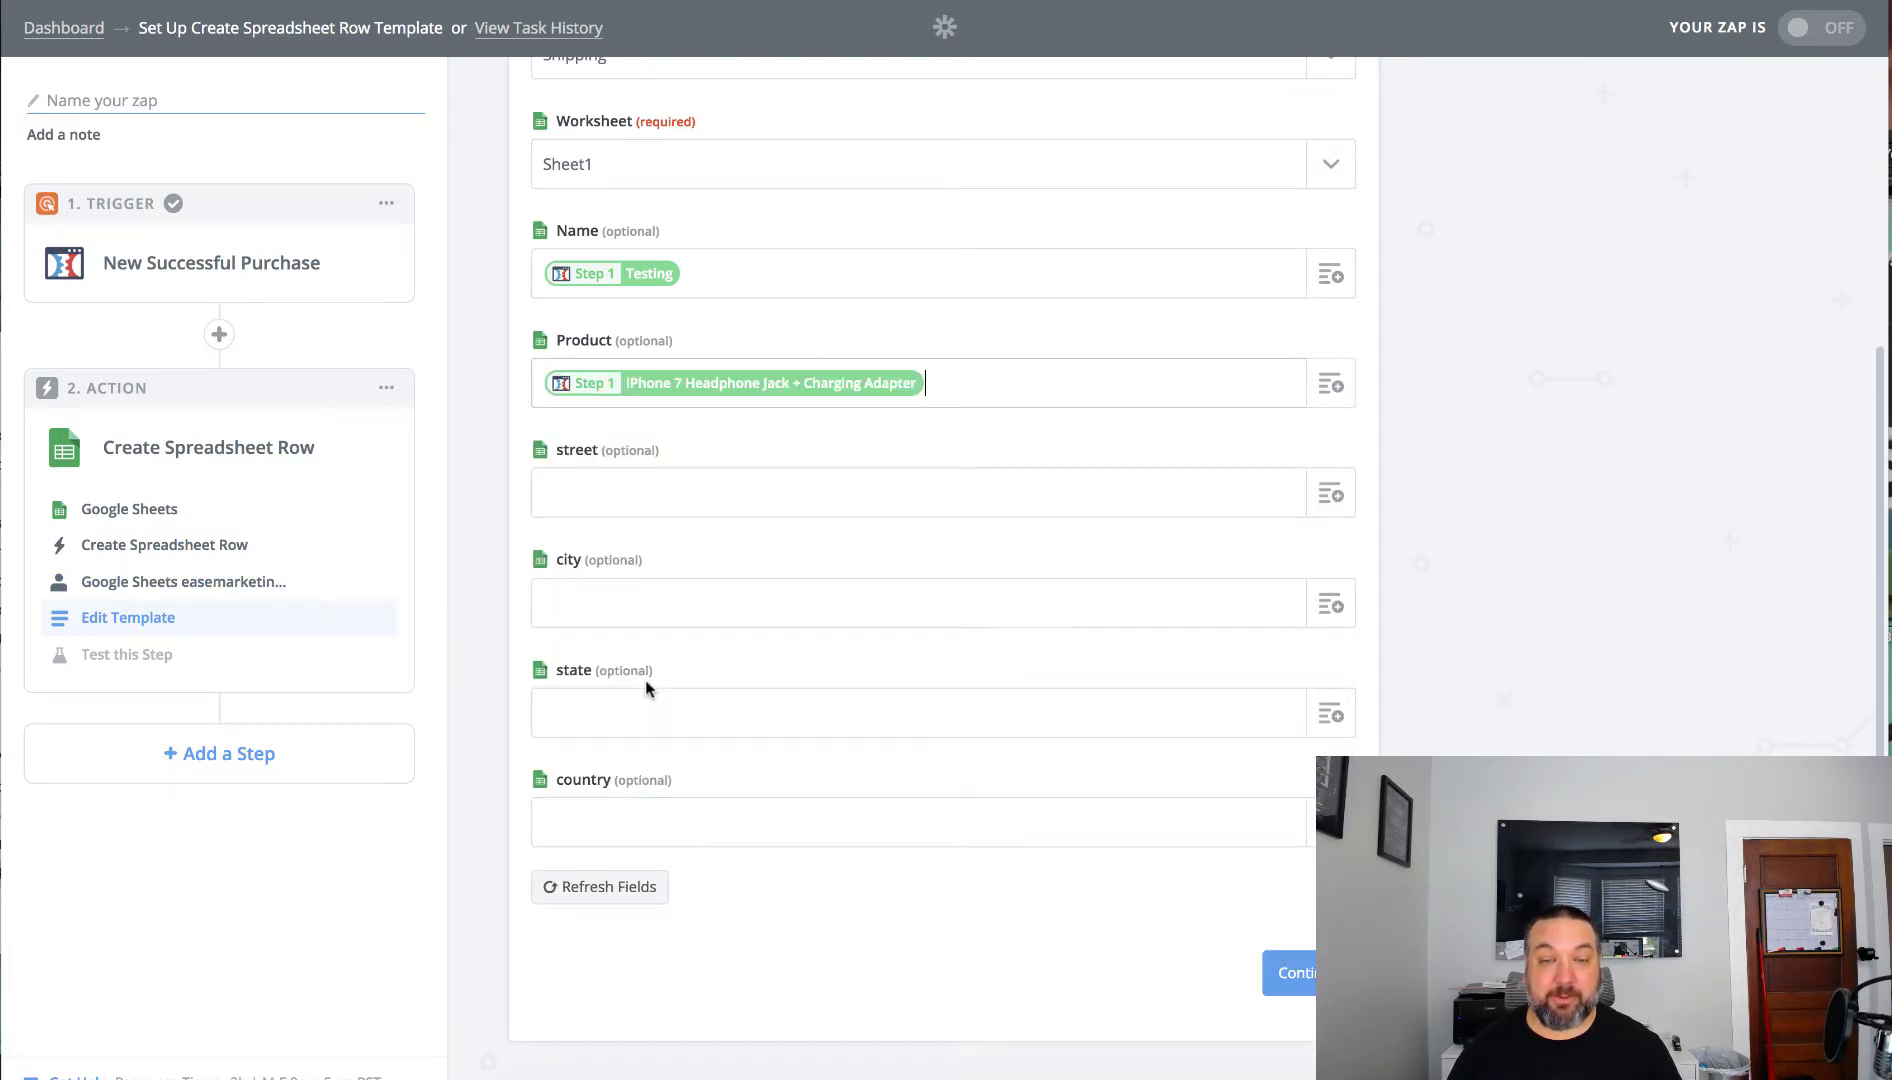
- Find Contact Contact Profile Shipping Address in the purchase data and map the street column to it
left_click(1334, 498)
scroll(709, 907, "down", 3)
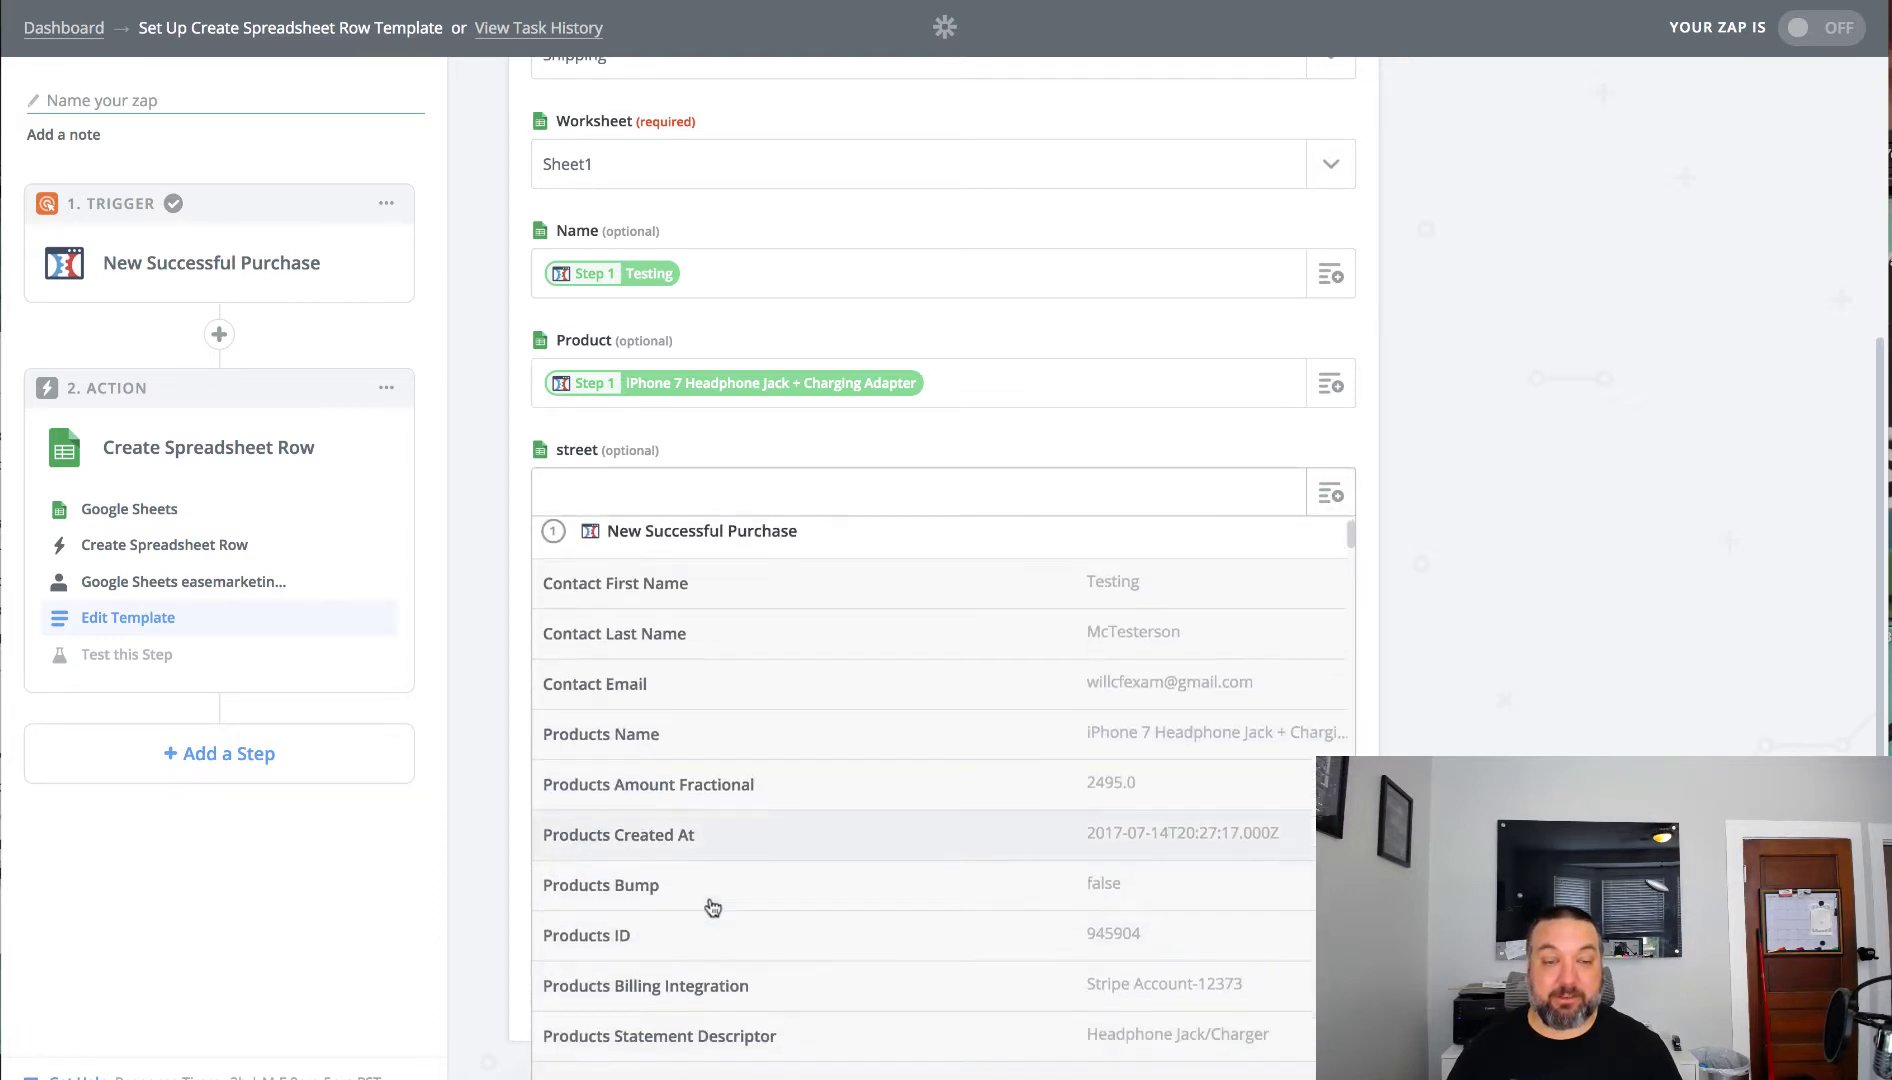
scroll(711, 905, "down", 15)
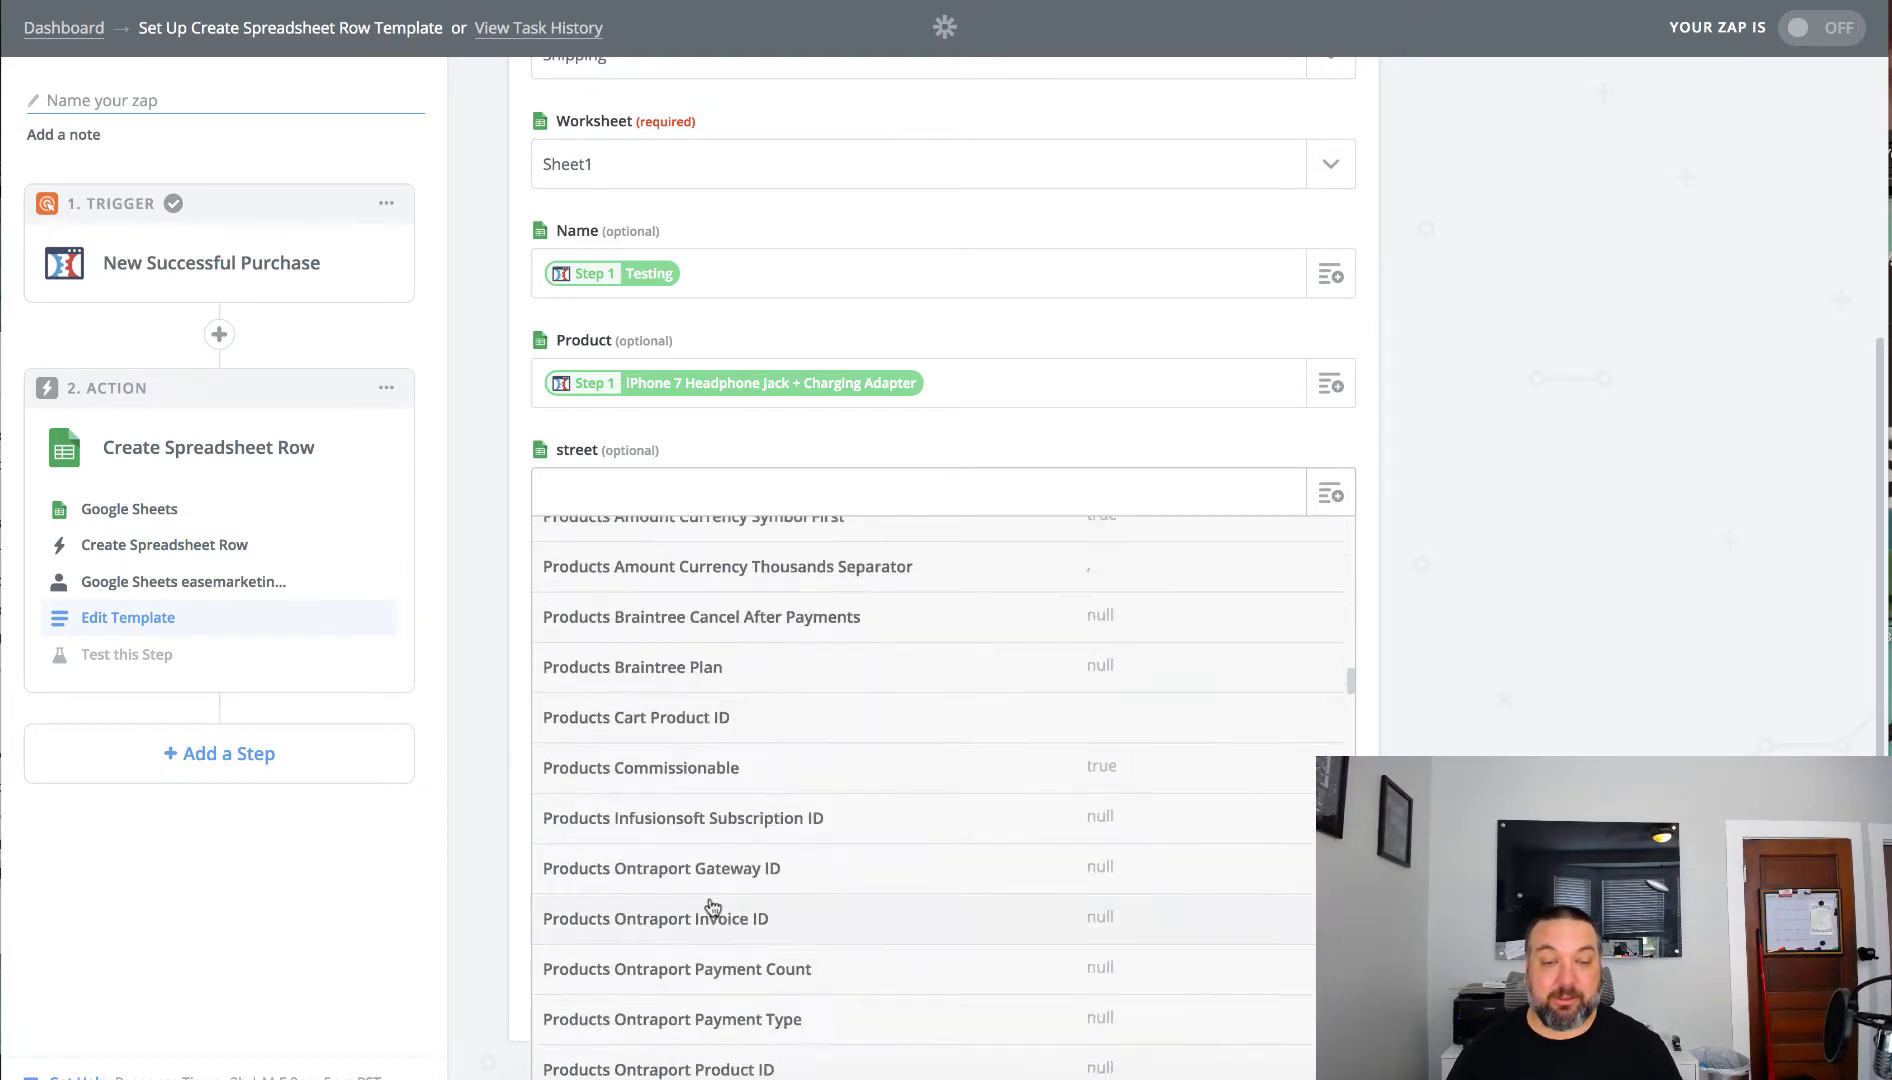
scroll(711, 905, "down", 5)
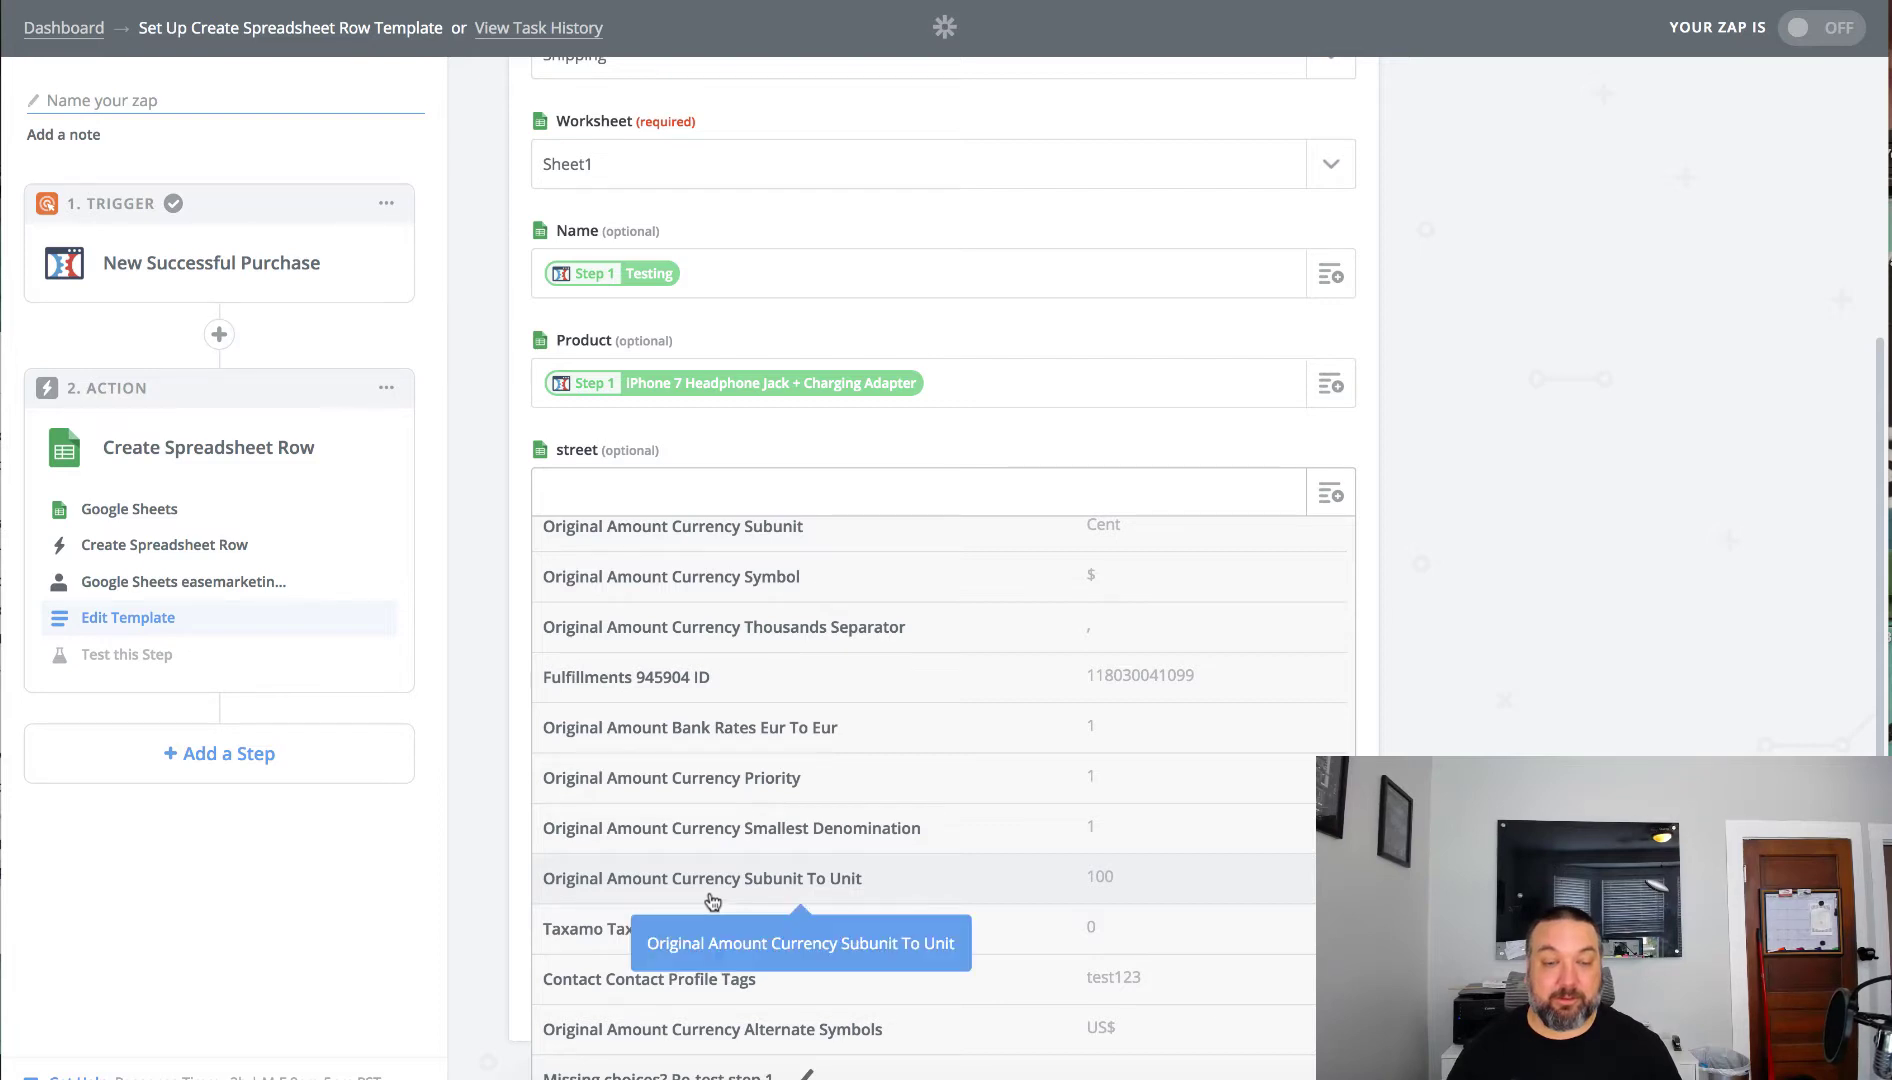
scroll(711, 903, "up", 14)
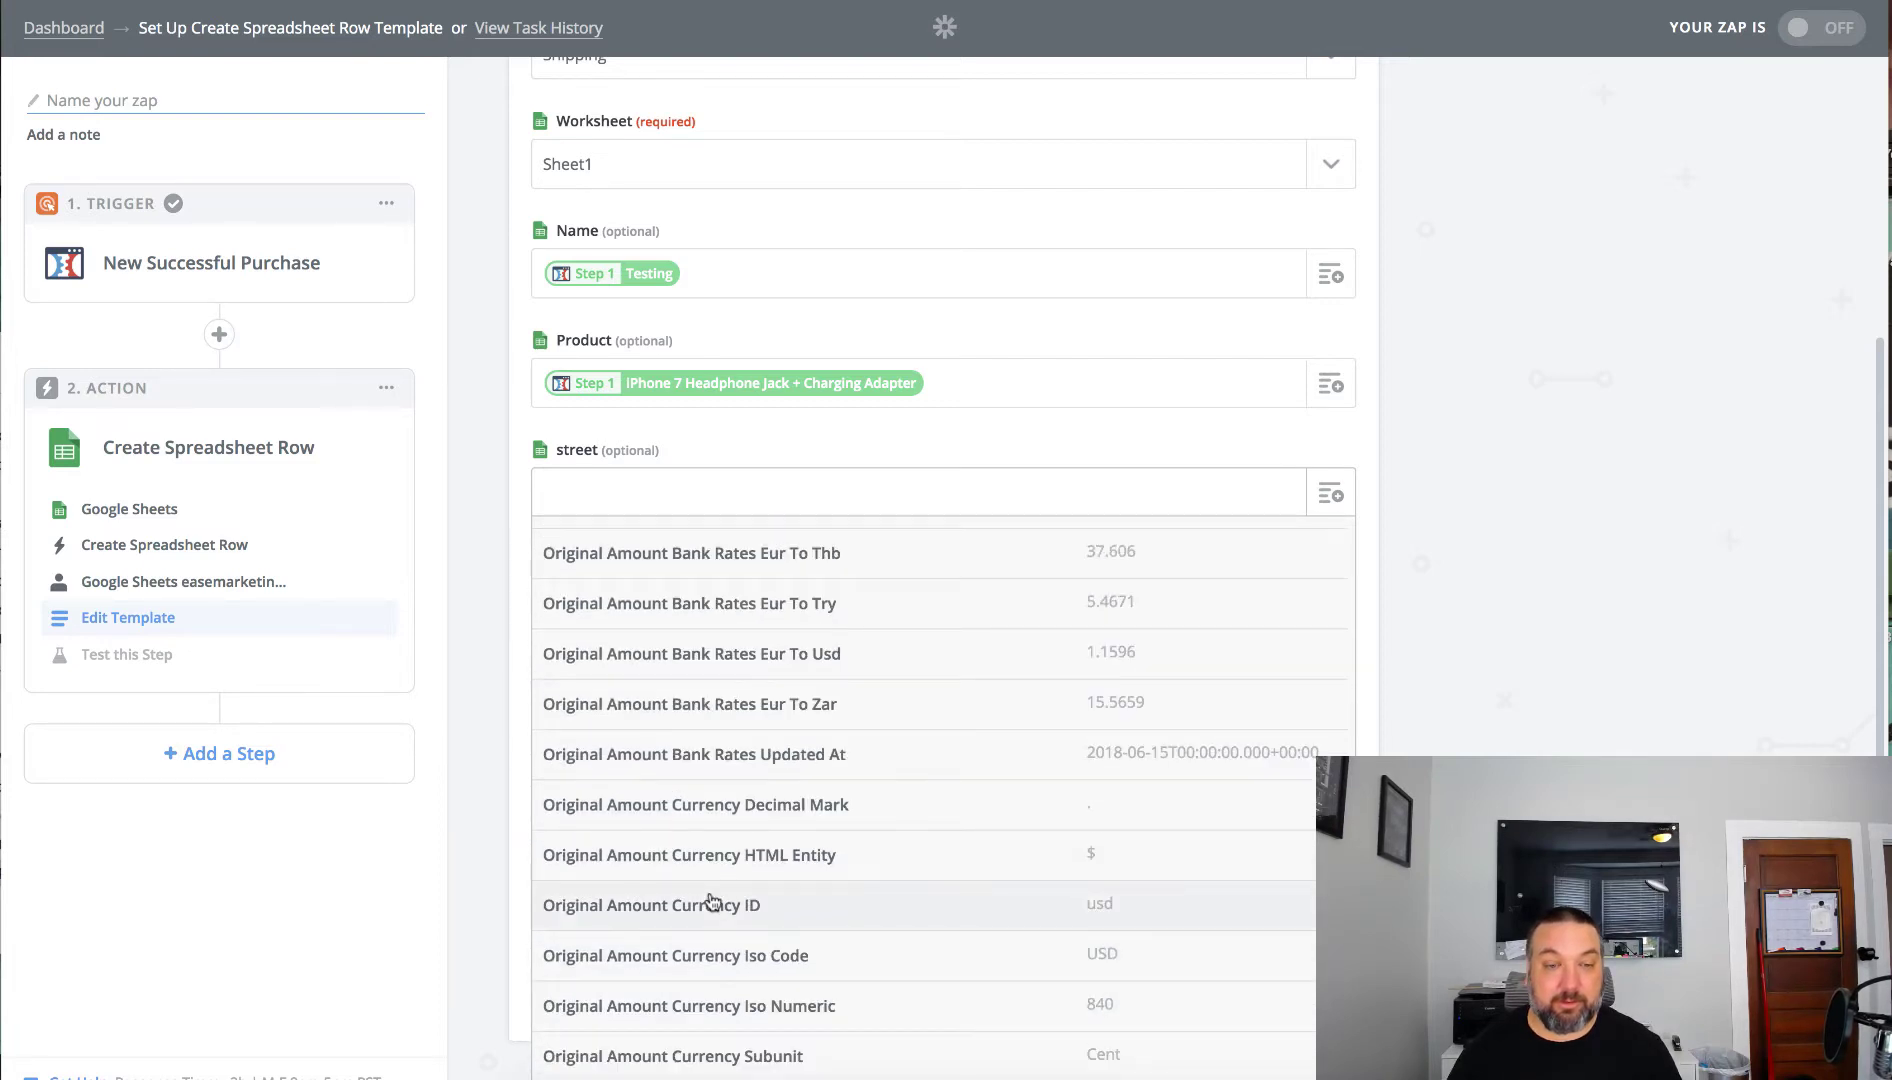
scroll(711, 903, "up", 10)
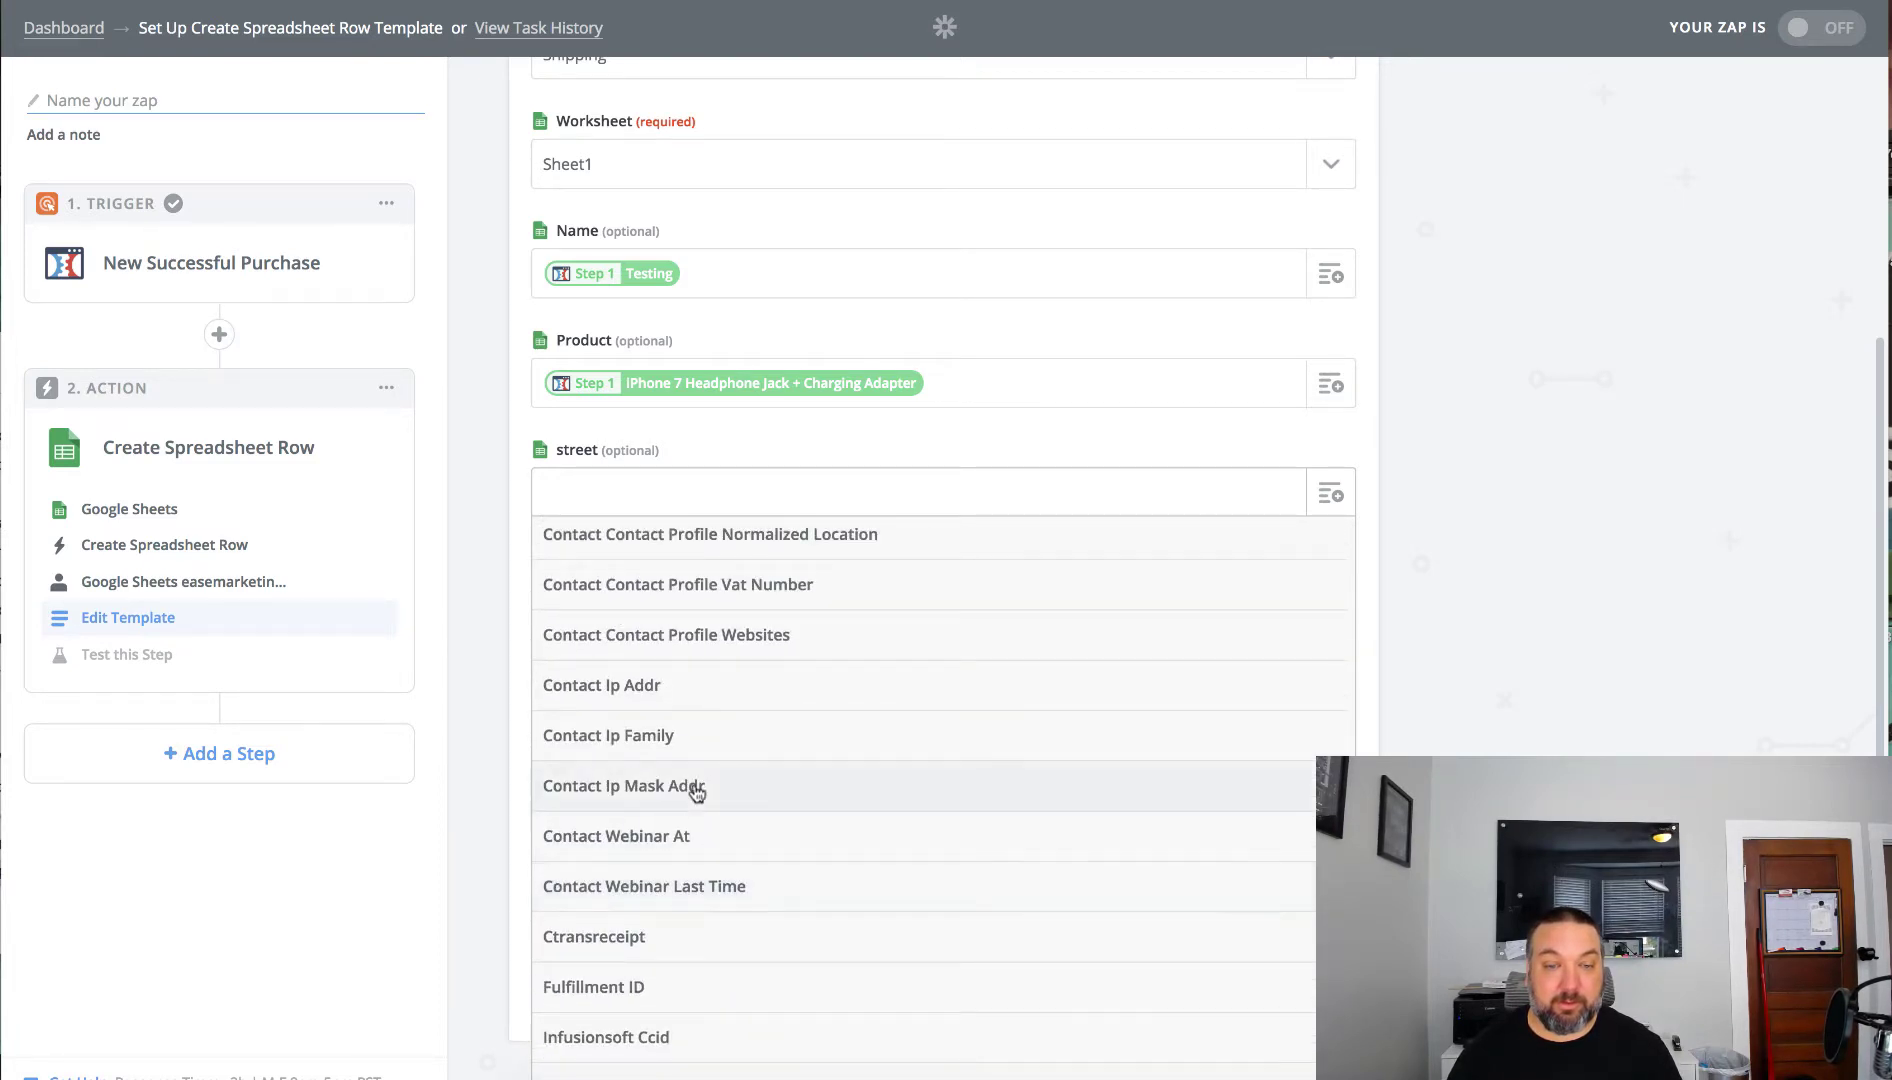
scroll(697, 793, "up", 15)
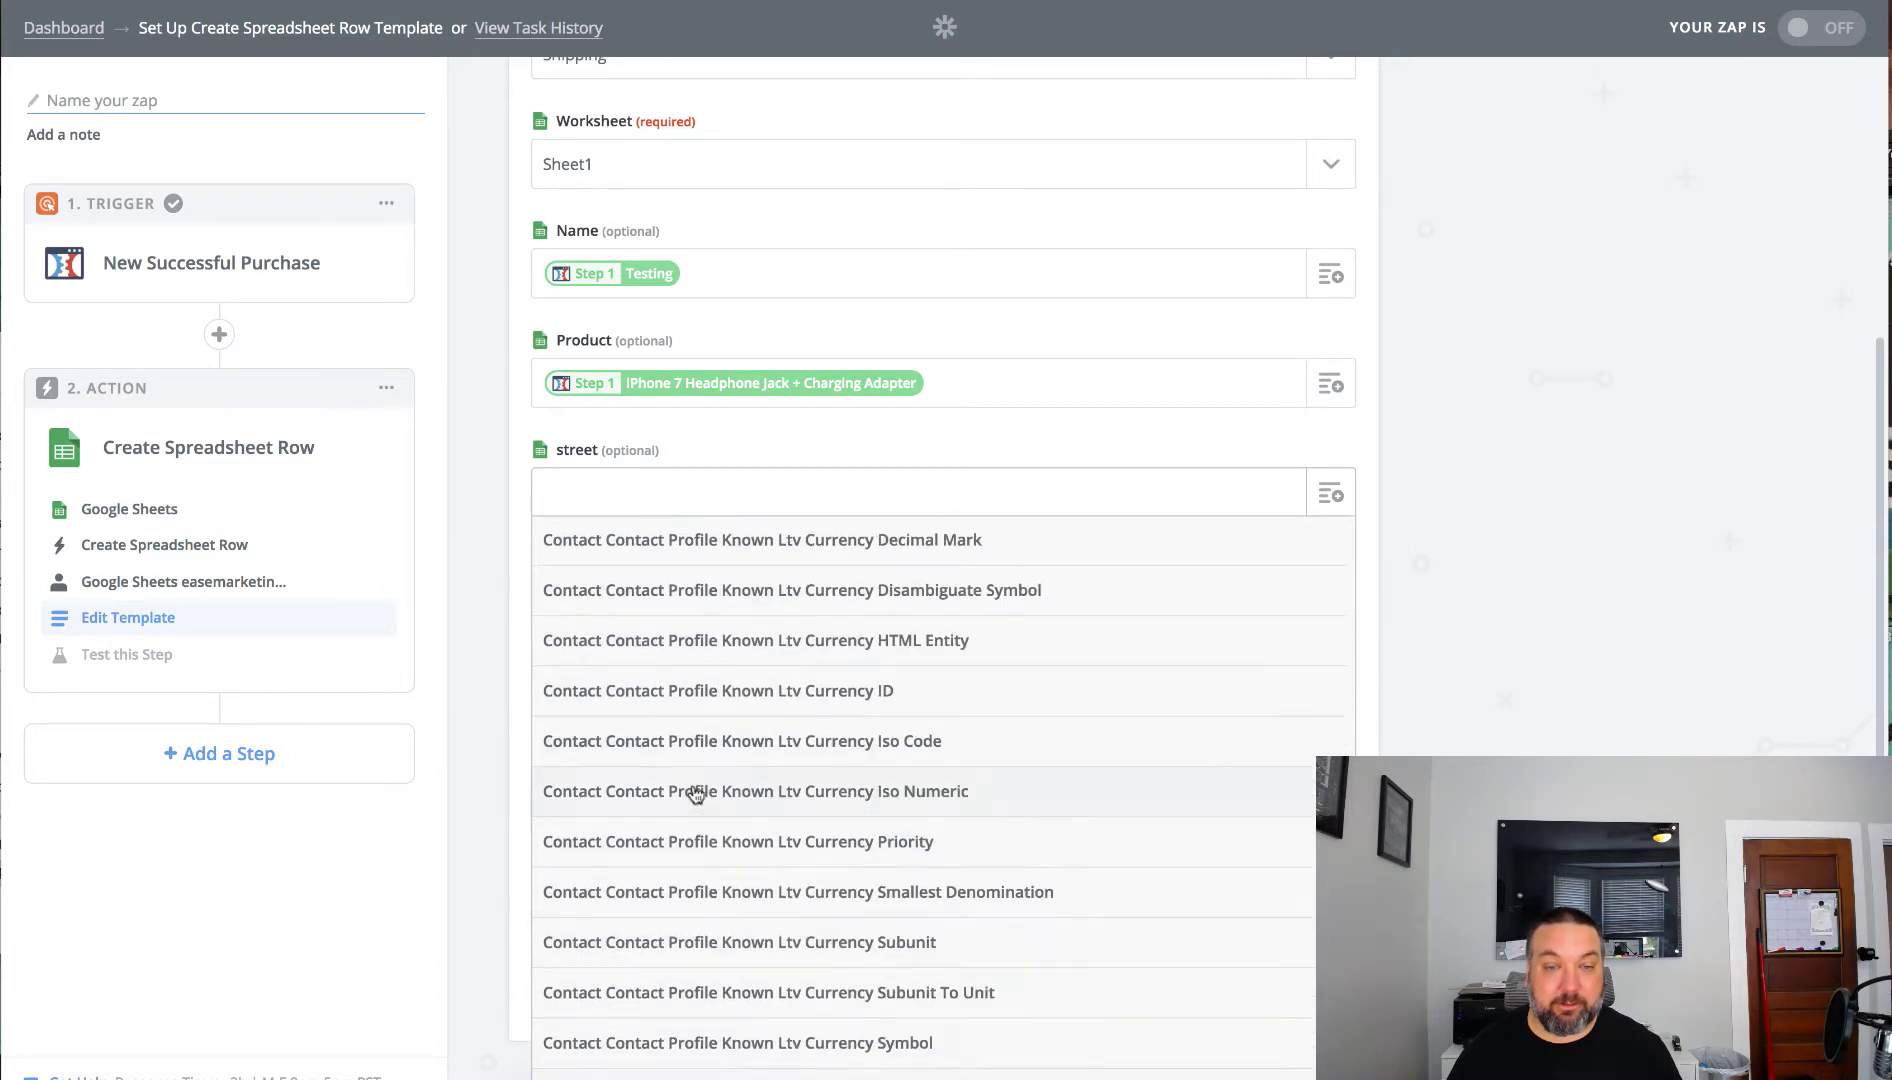
scroll(697, 793, "up", 10)
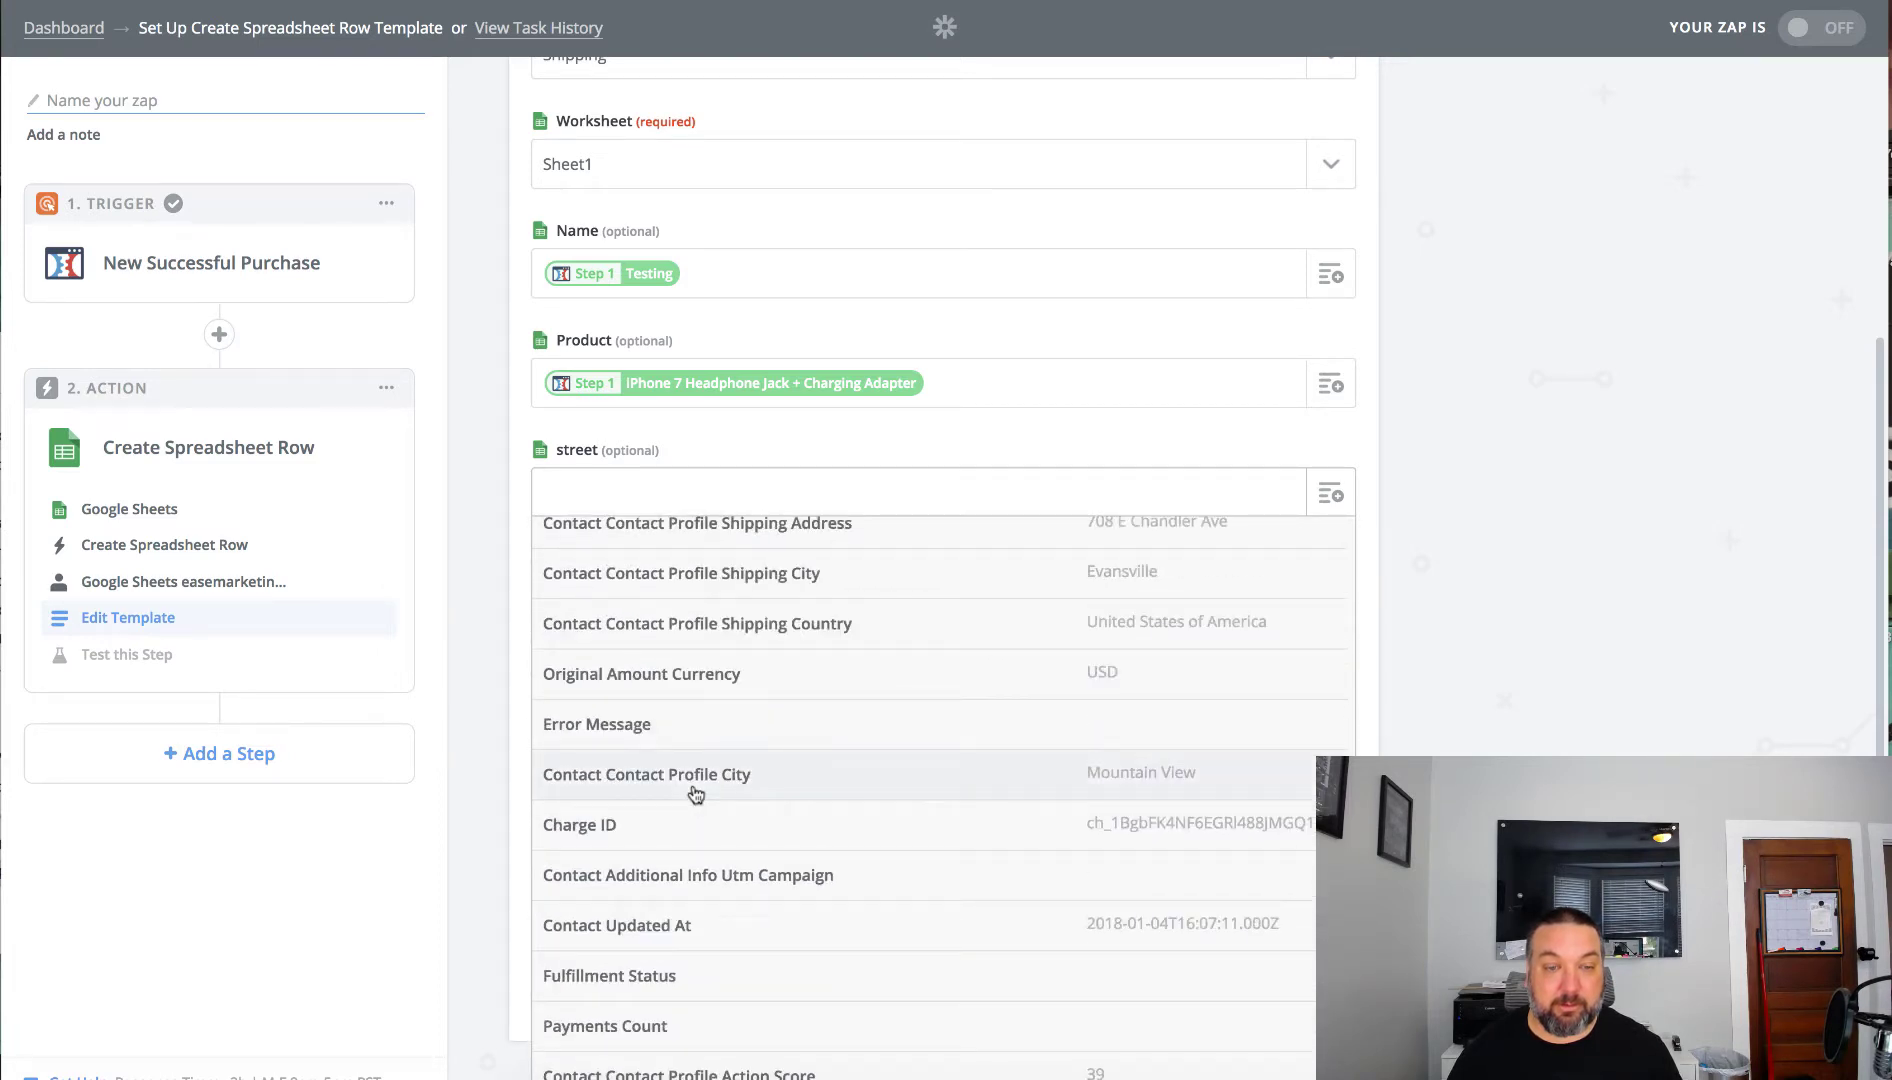
scroll(873, 894, "up", 9)
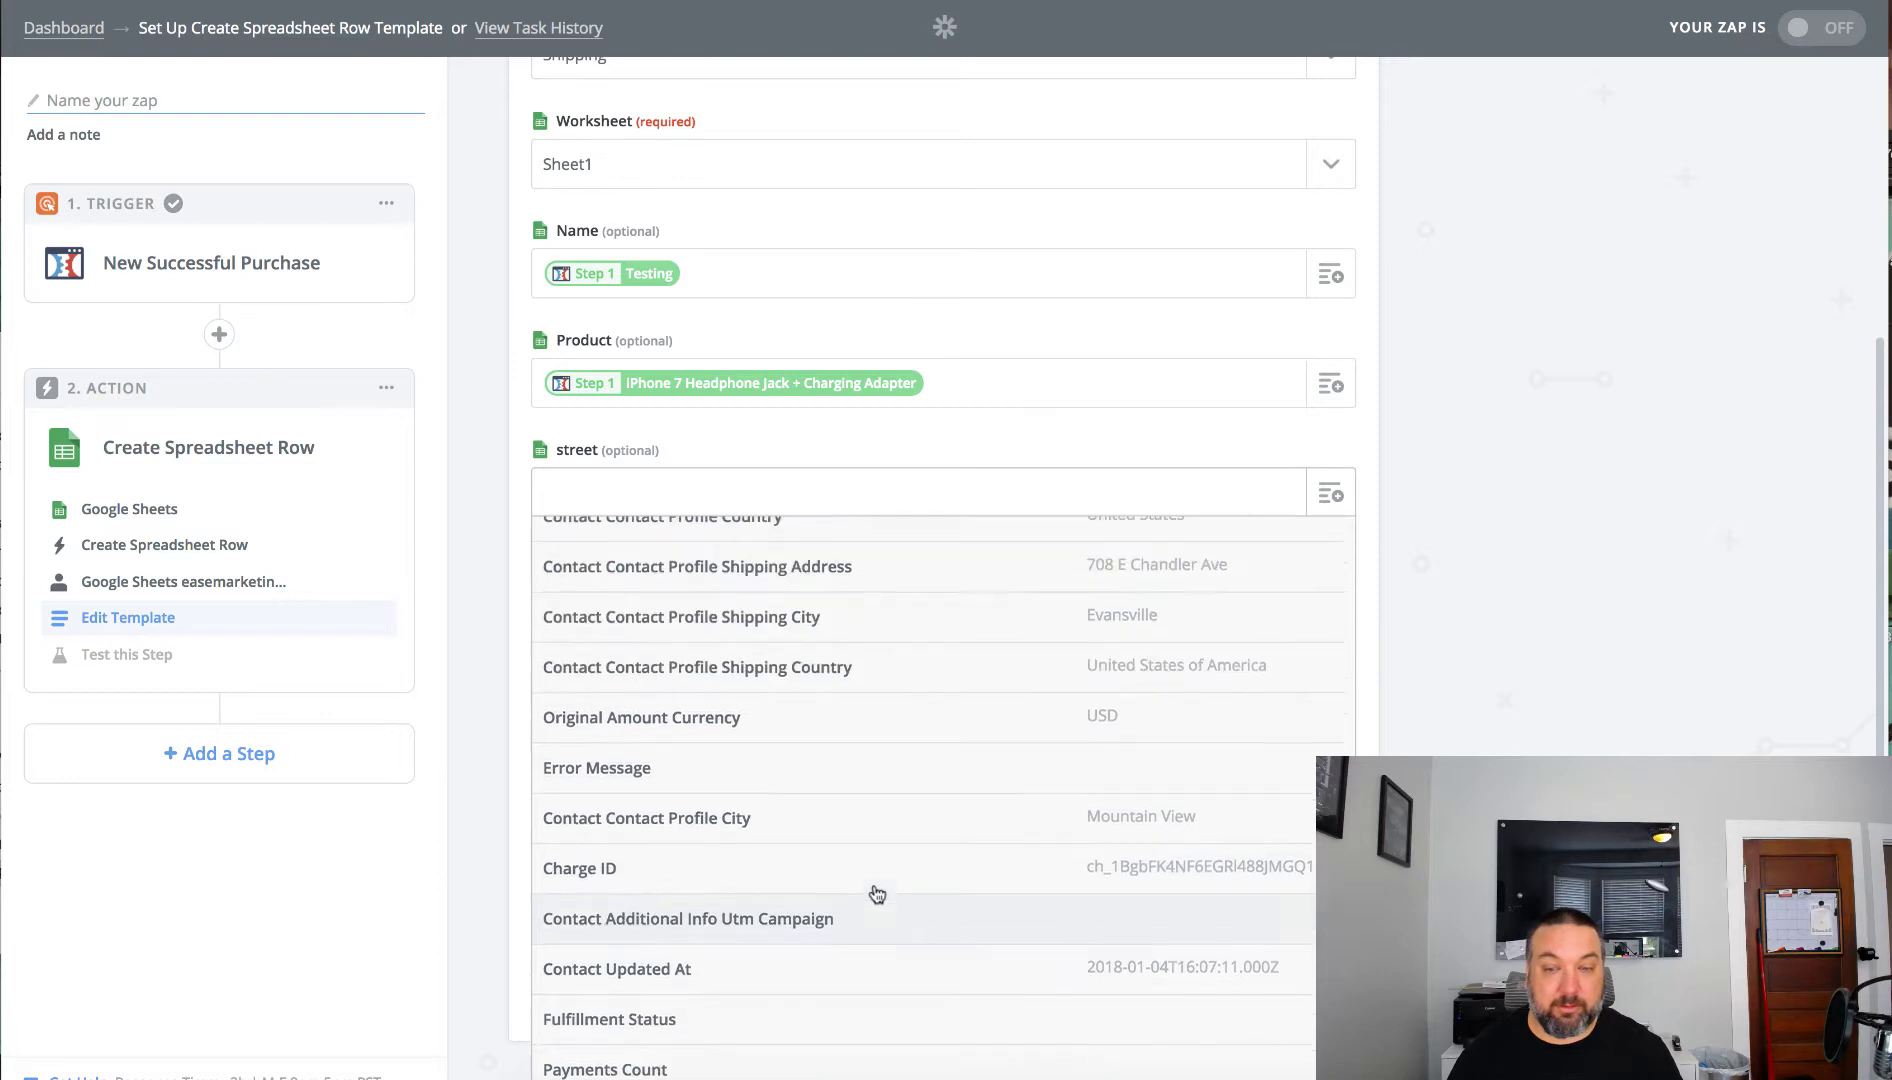
scroll(875, 890, "down", 1)
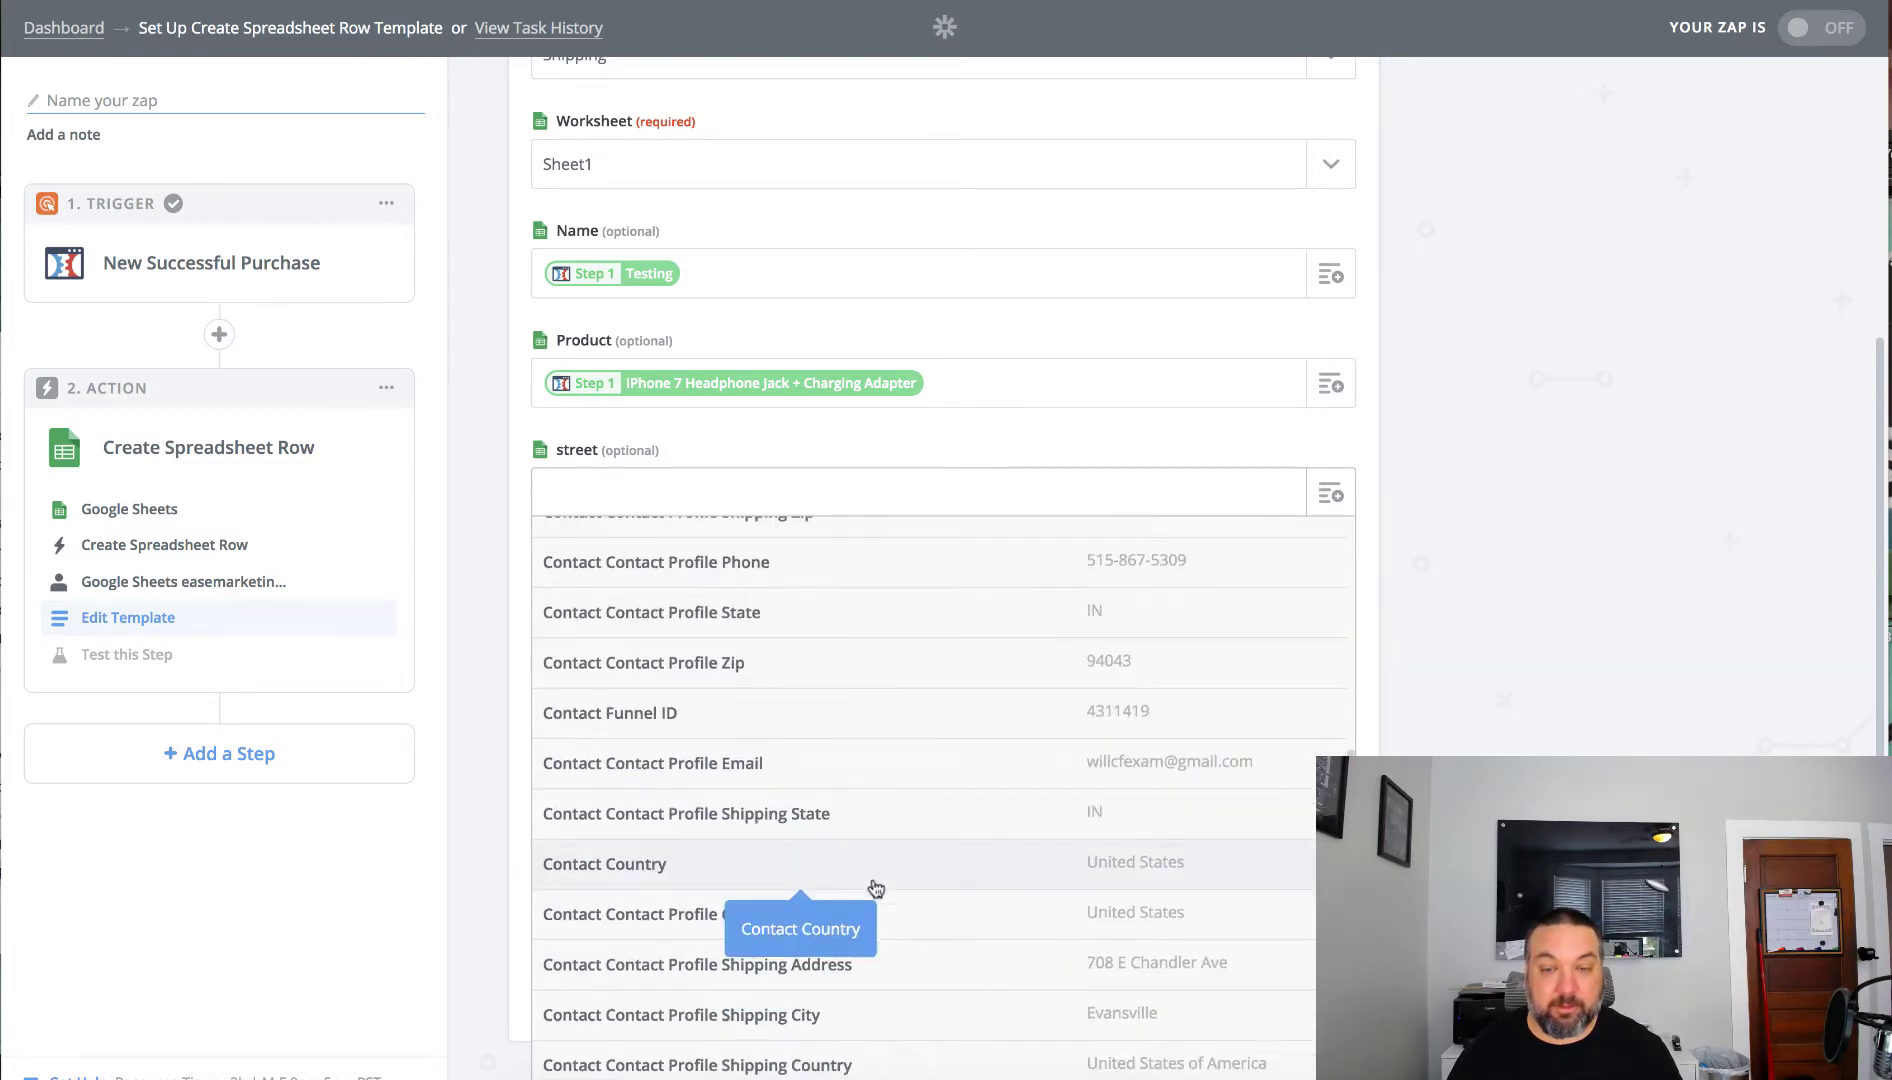
scroll(676, 781, "down", 2)
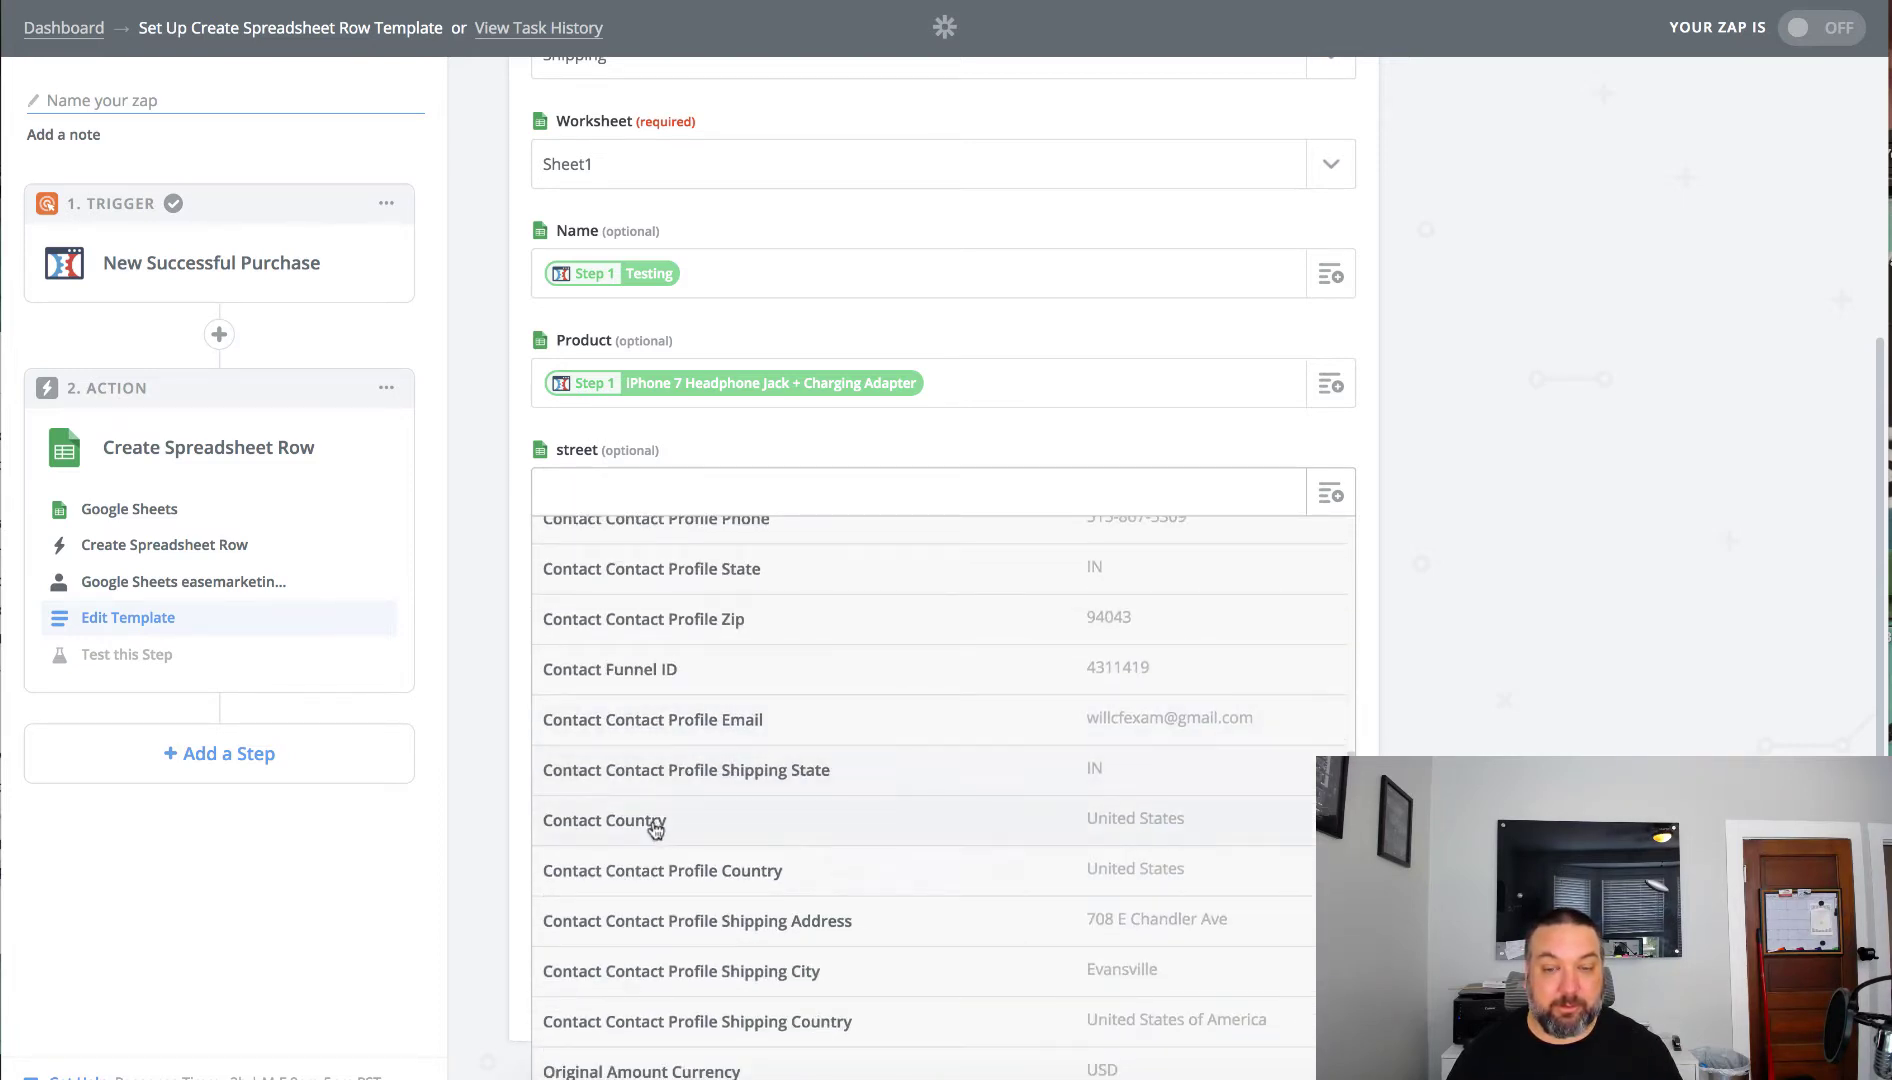
left_click(700, 925)
- Map the city column to Contact Contact Profile State from the purchase data
left_click(705, 595)
left_click(1336, 613)
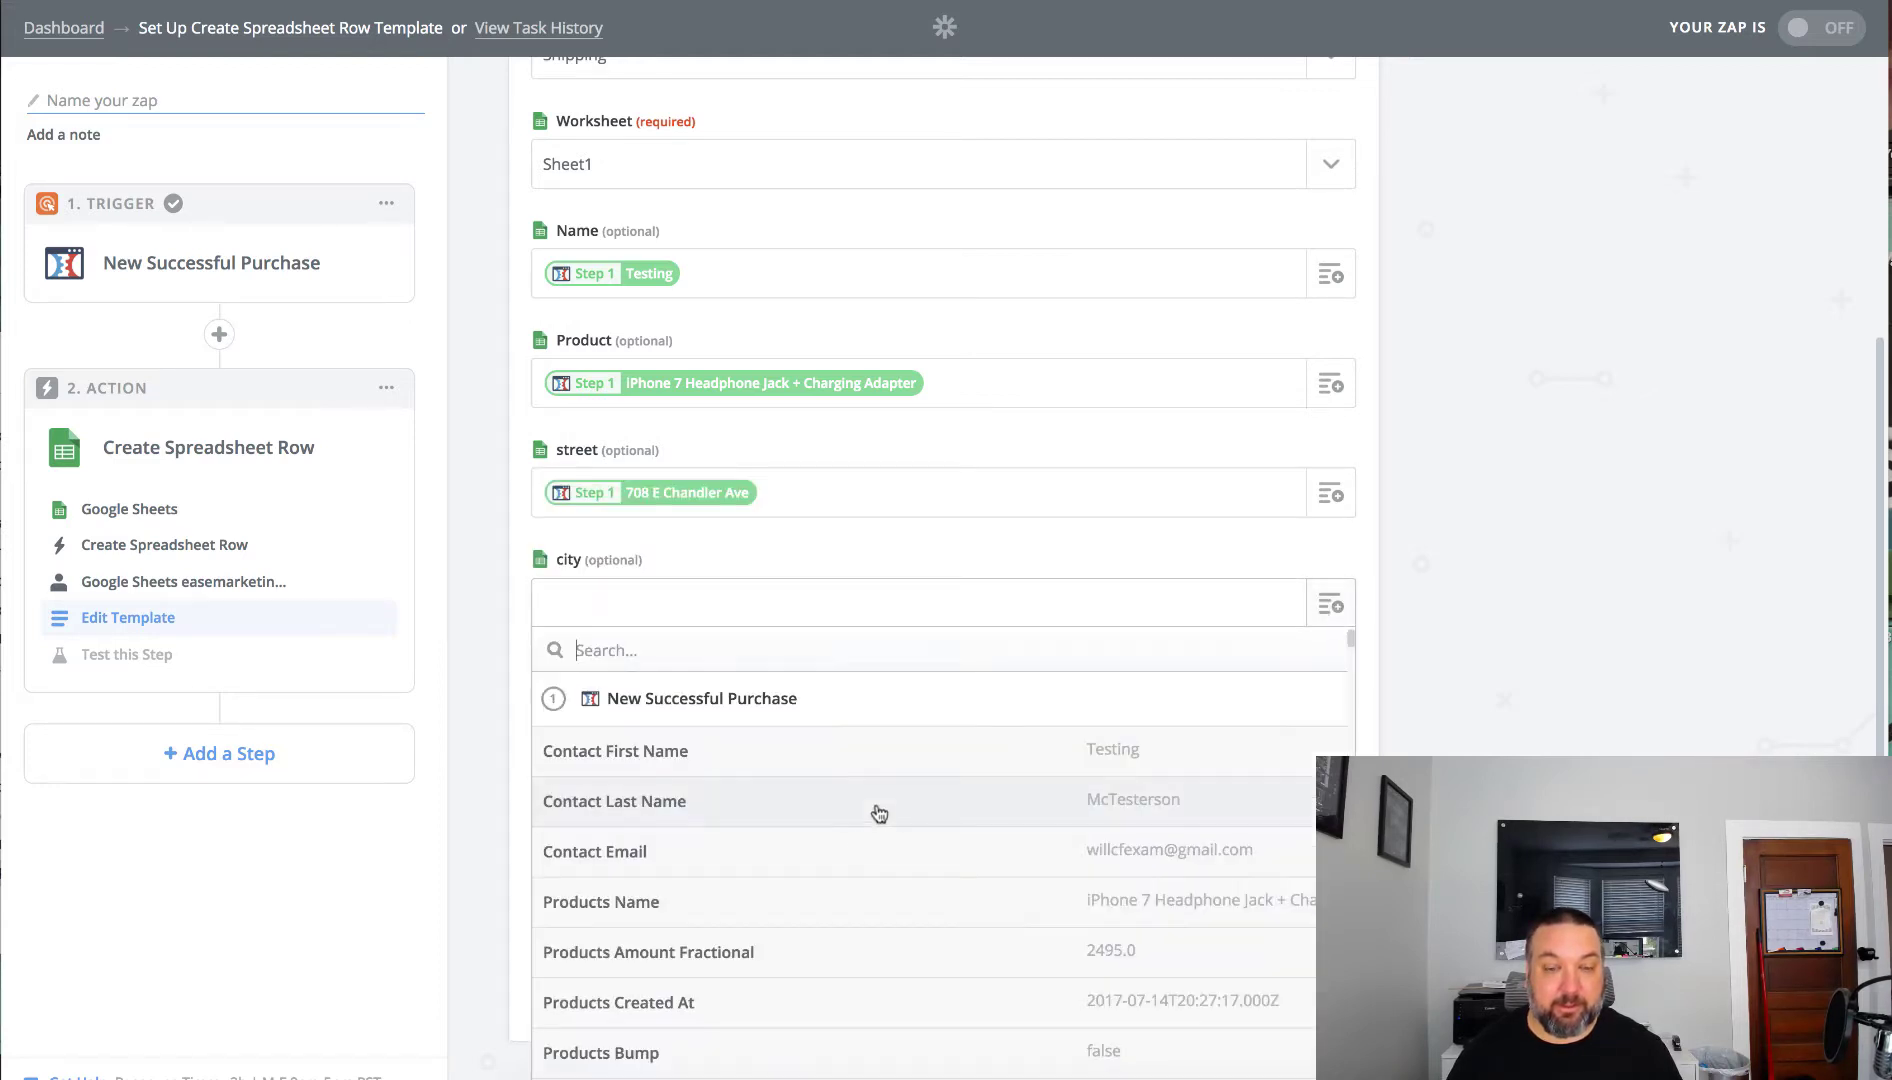
scroll(874, 814, "down", 10)
scroll(849, 856, "down", 5)
scroll(852, 858, "down", 5)
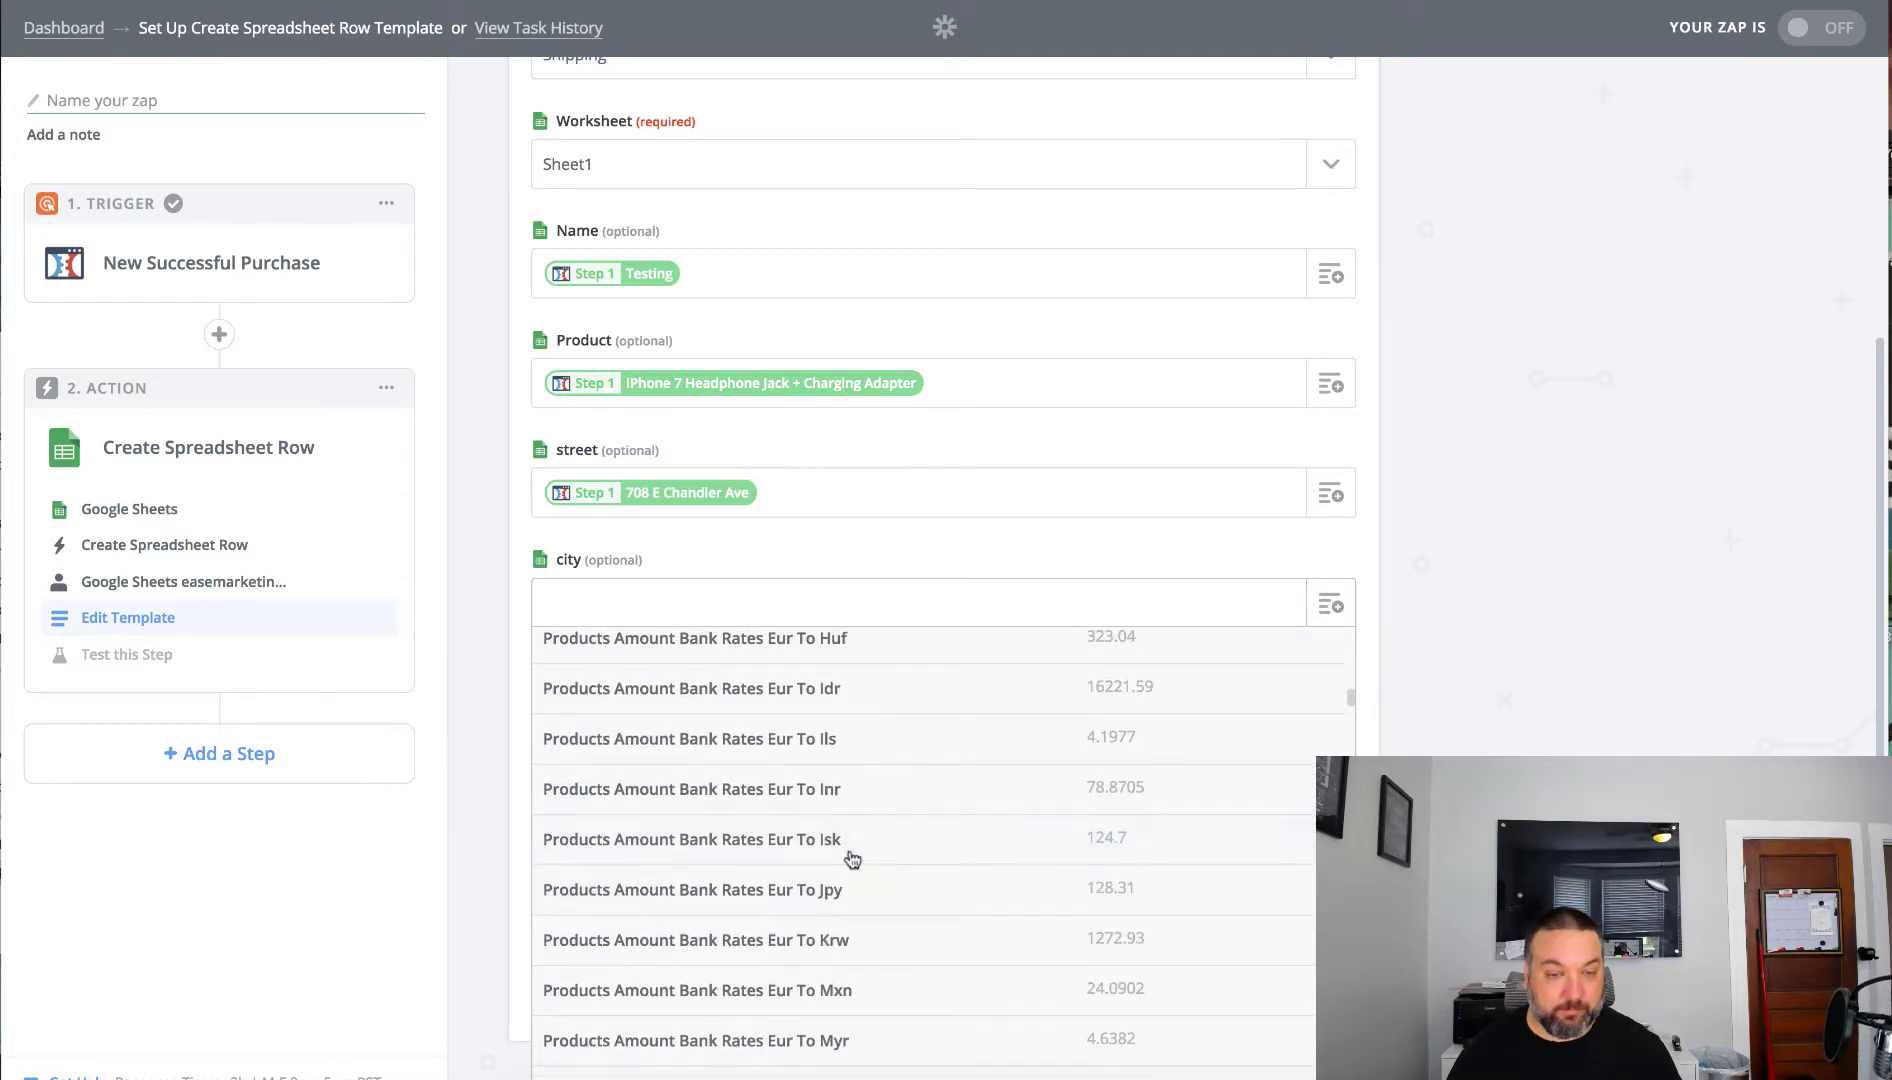
scroll(852, 858, "down", 15)
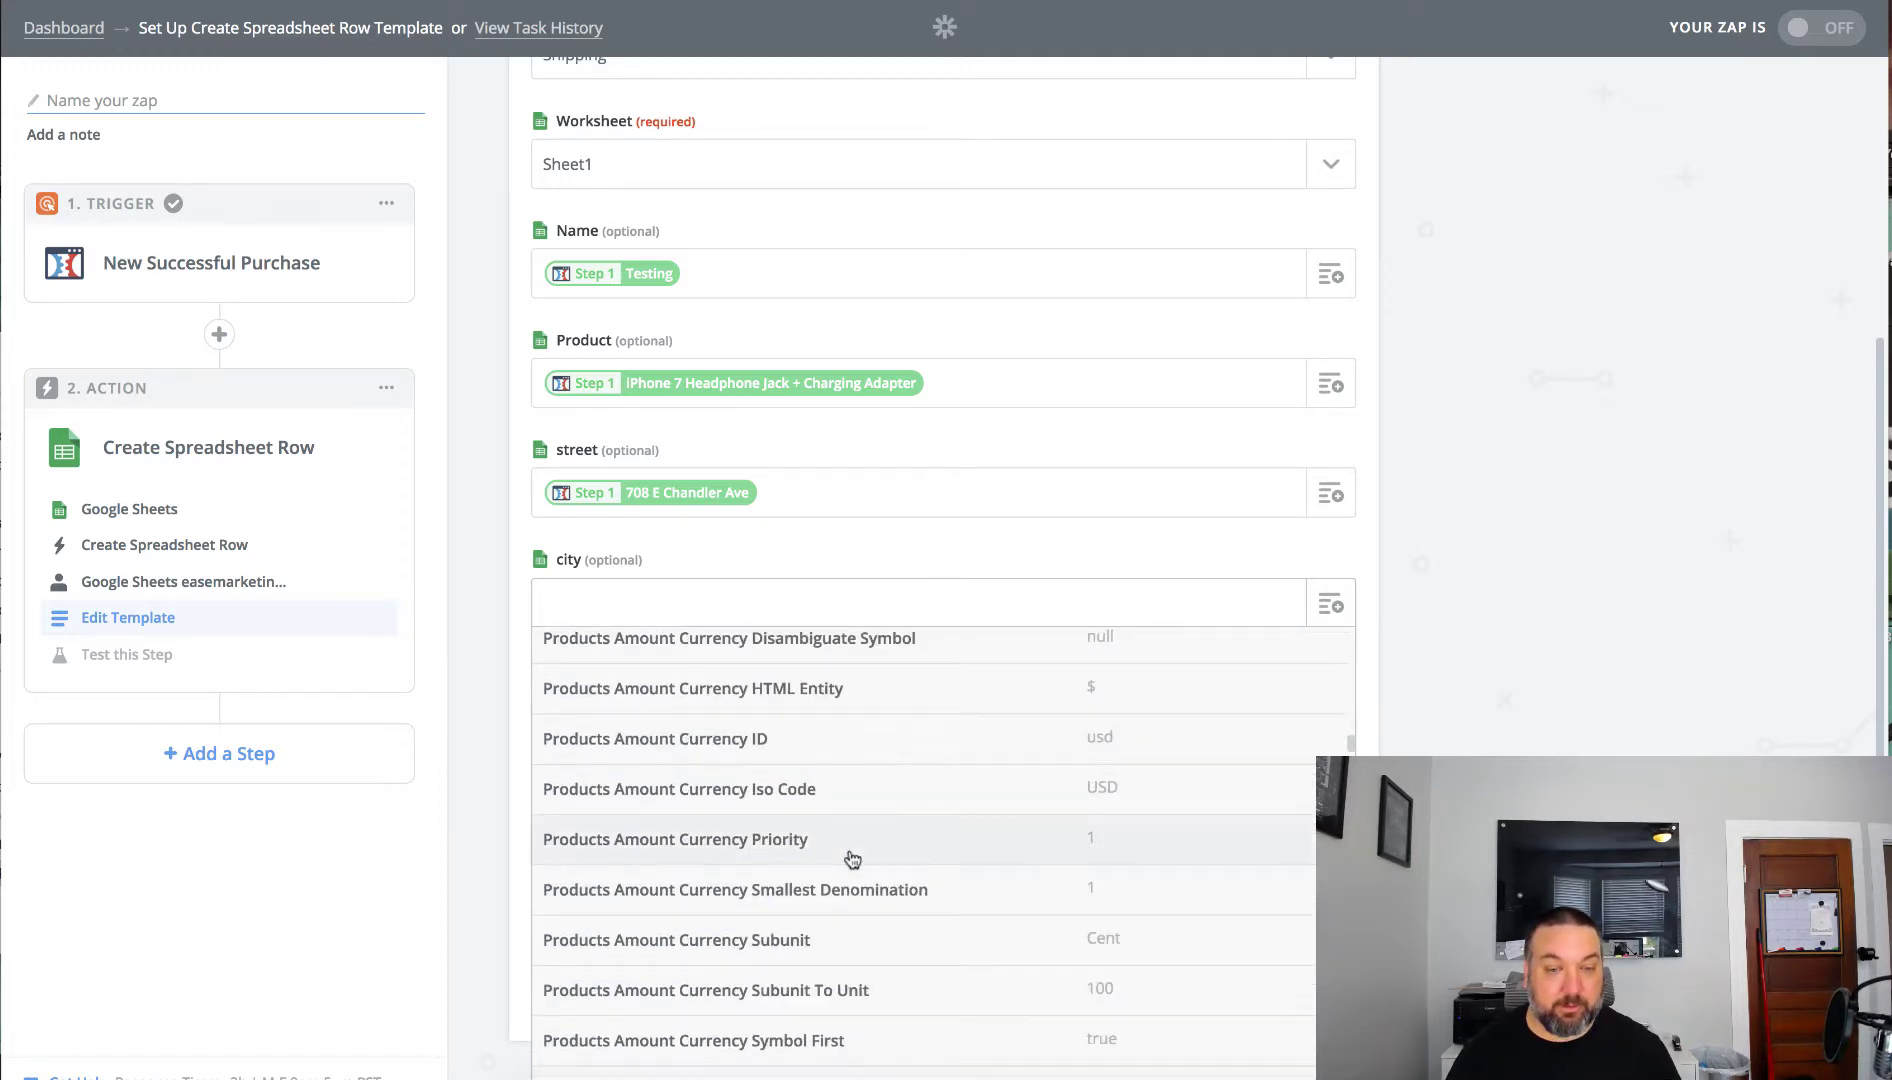
scroll(852, 858, "down", 3)
scroll(741, 750, "up", 3)
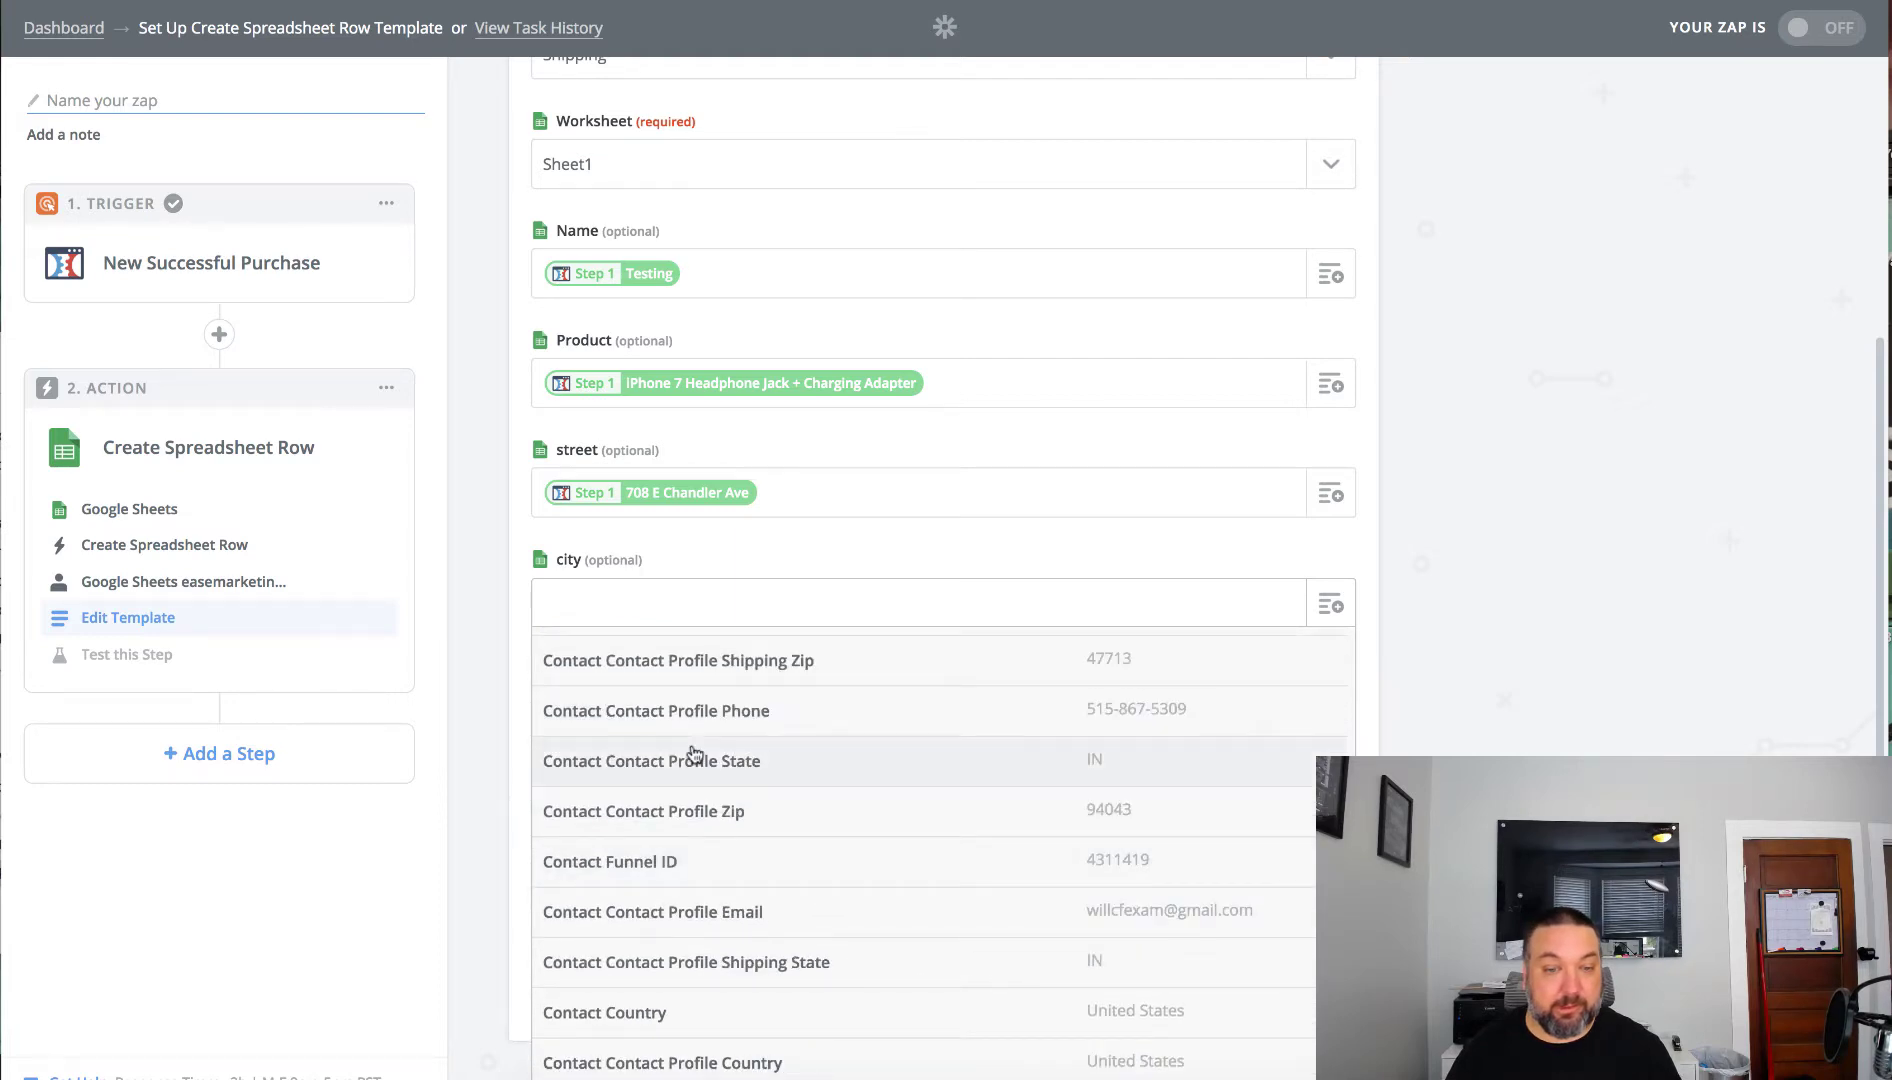
left_click(690, 762)
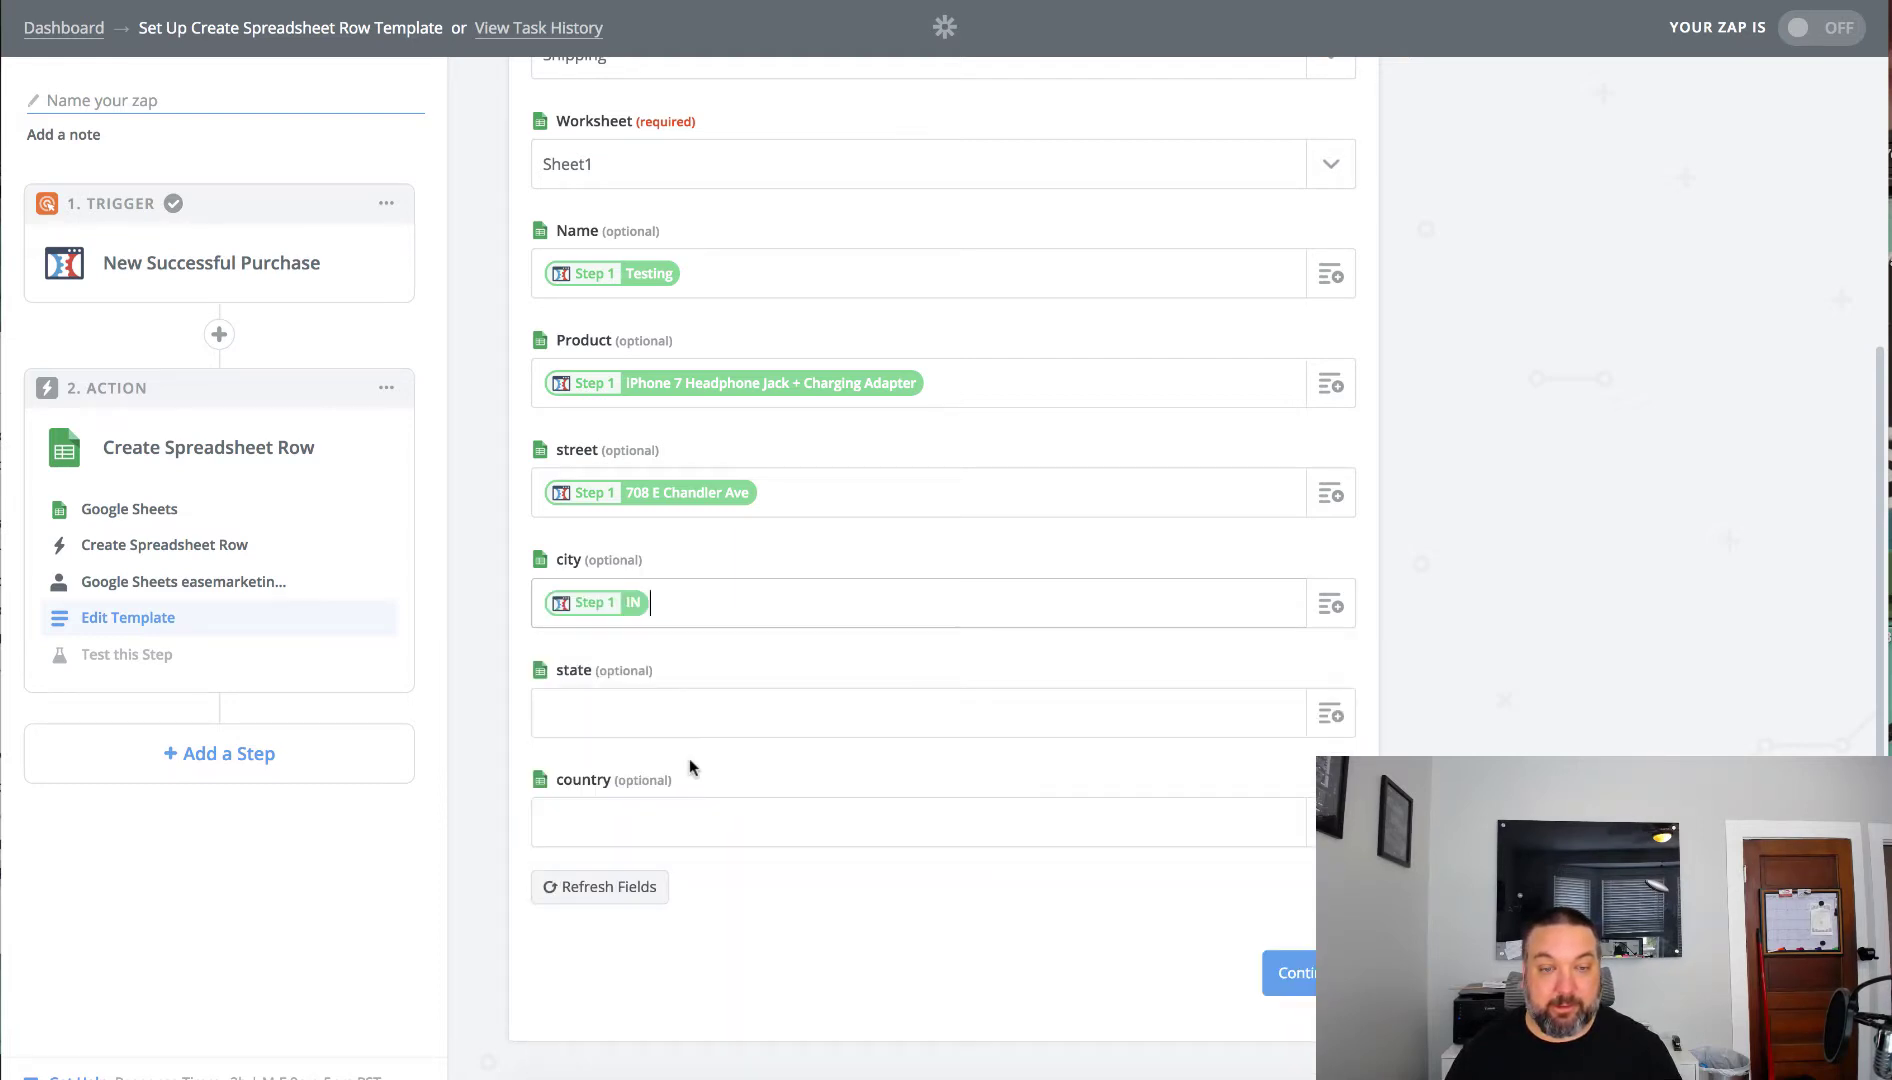
left_click(1326, 605)
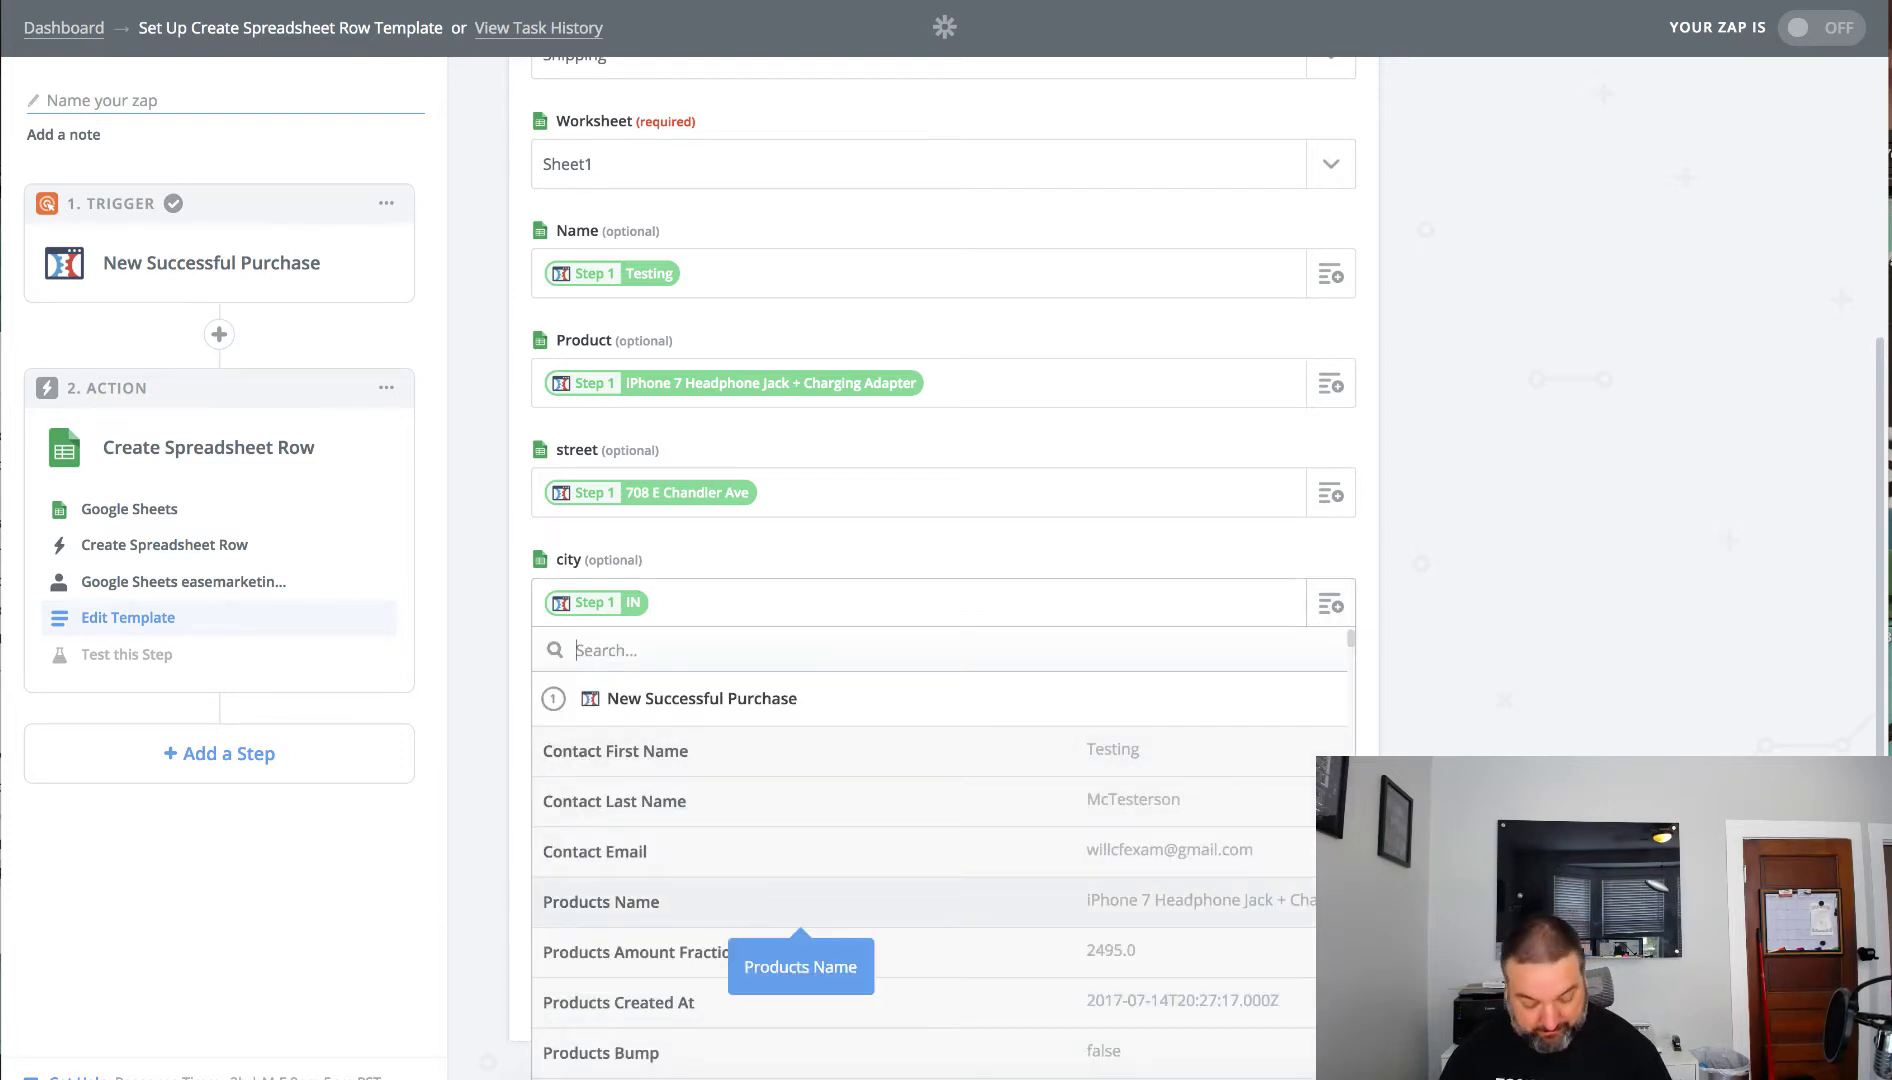
type("state")
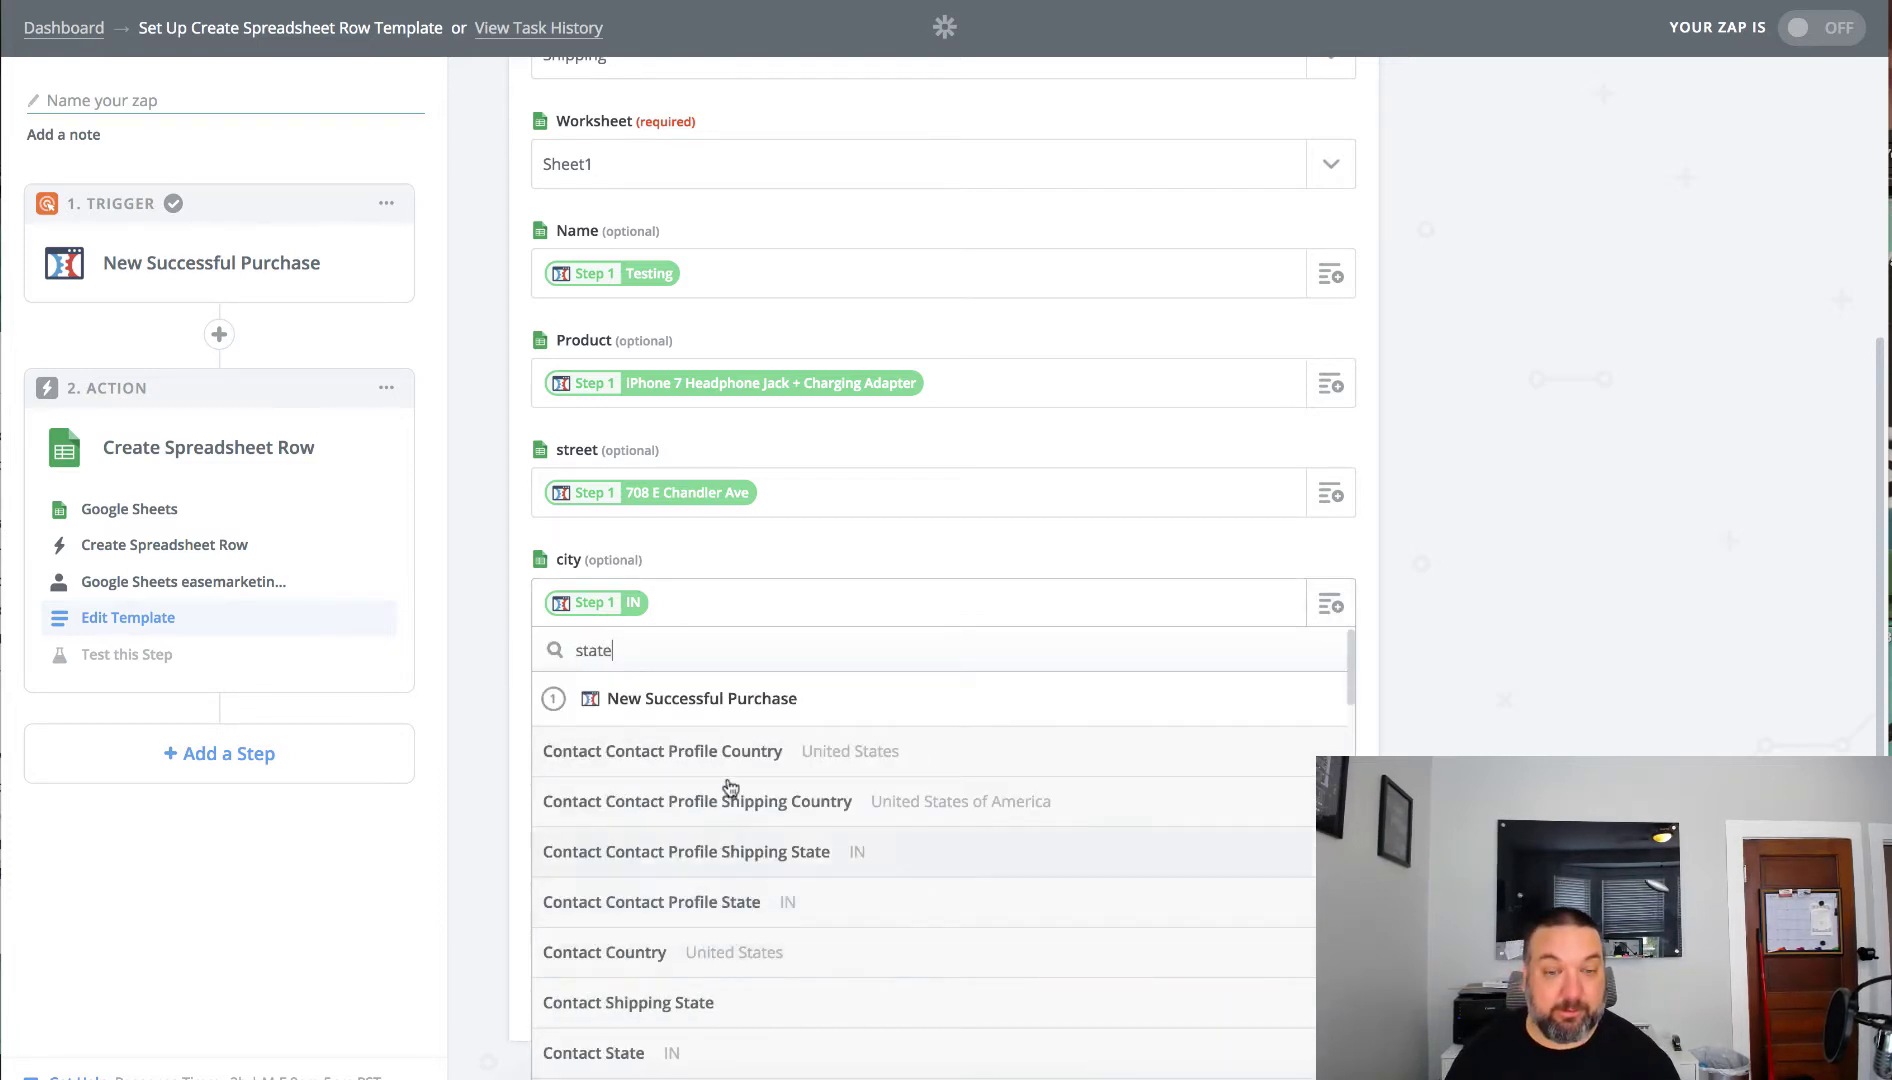
left_click(692, 851)
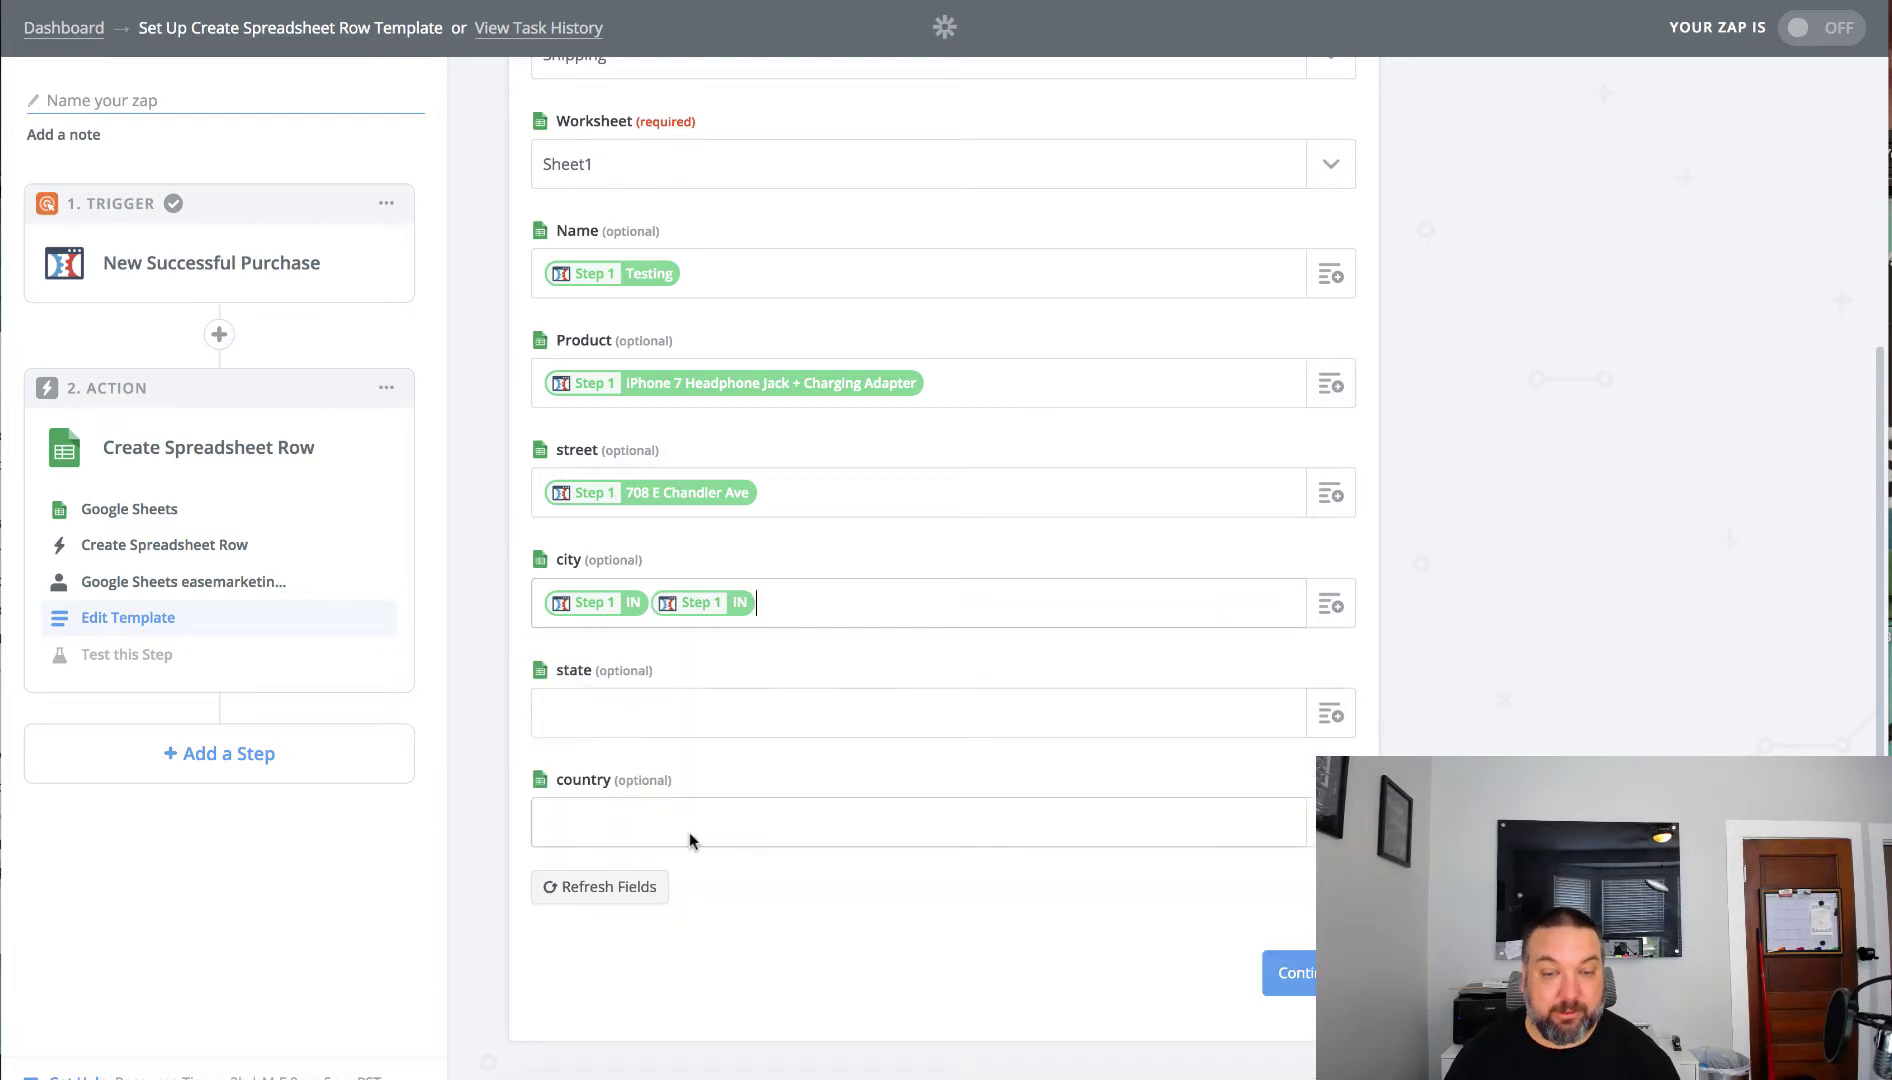
- Clear the city column and map it to Contact Contact Profile Shipping City from the purchase data
left_click(812, 600)
key("BackSpace")
key("BackSpace")
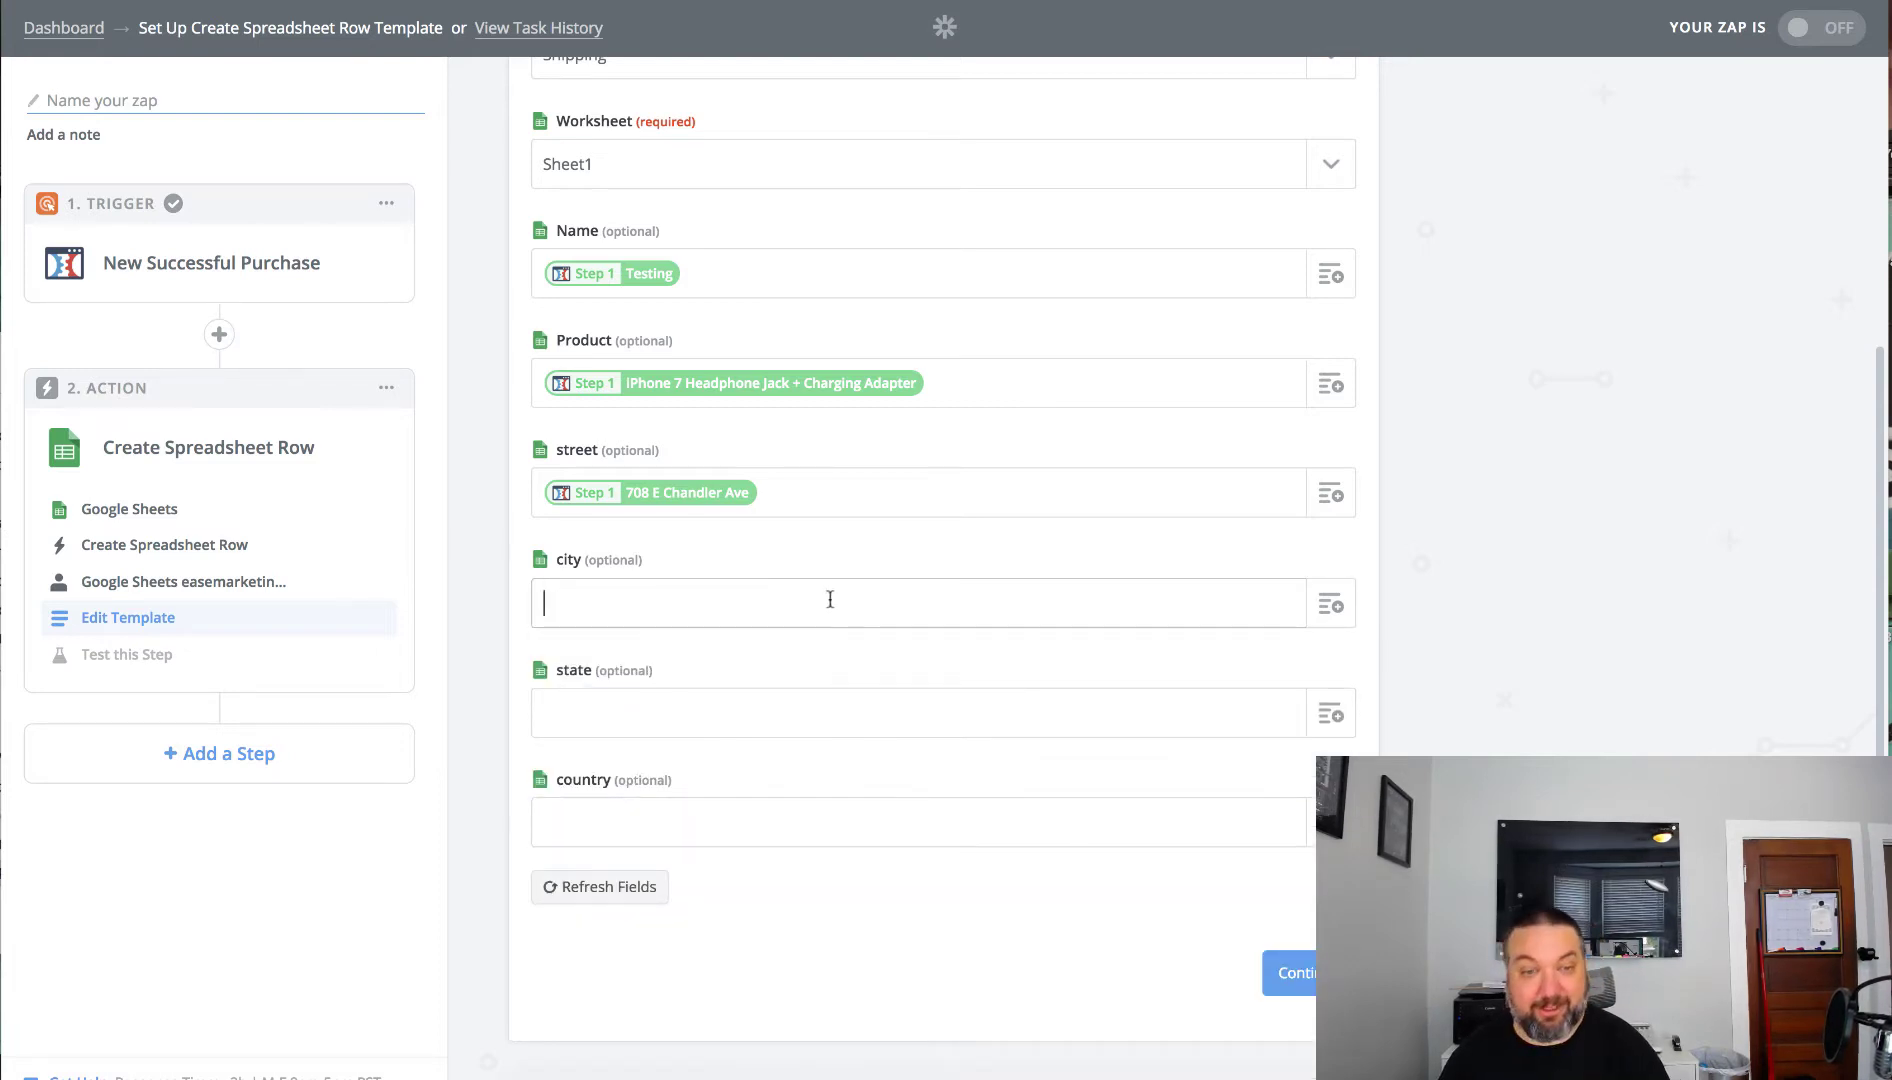
left_click(1331, 602)
type("city")
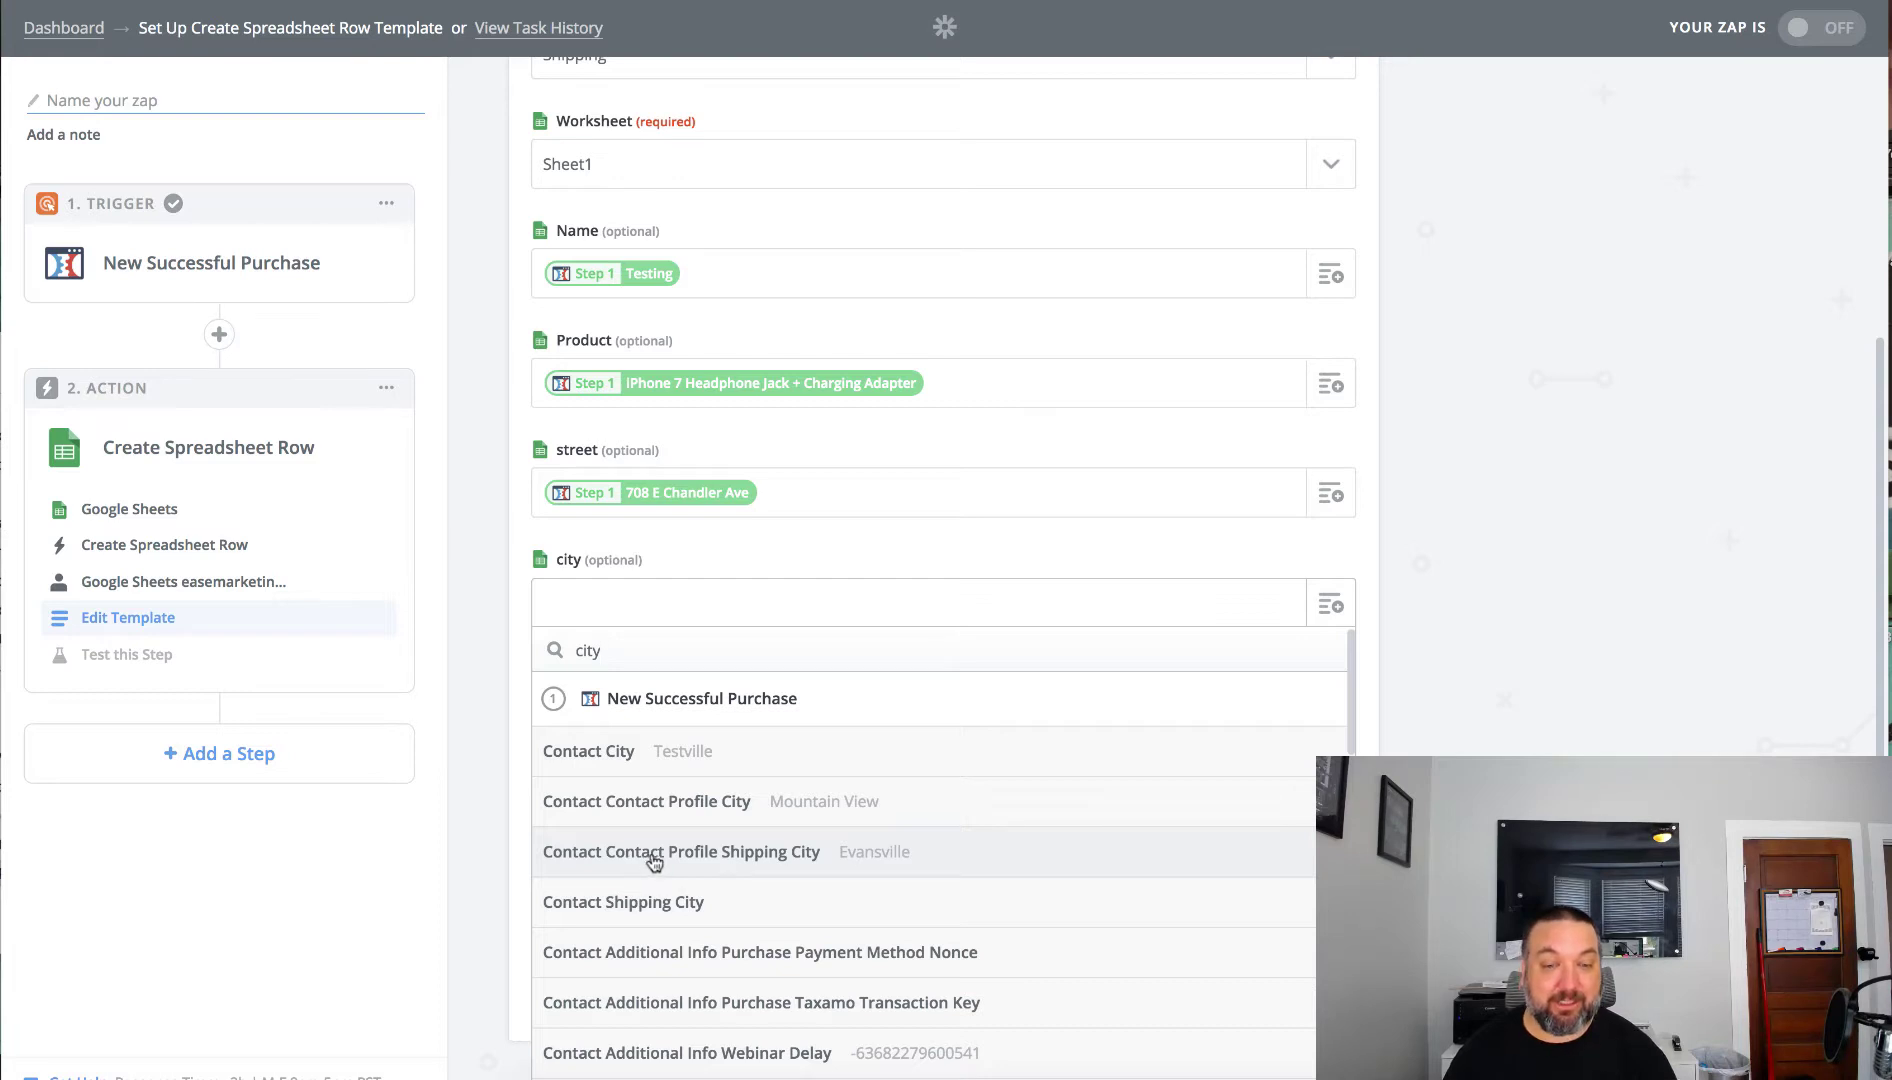
left_click(598, 864)
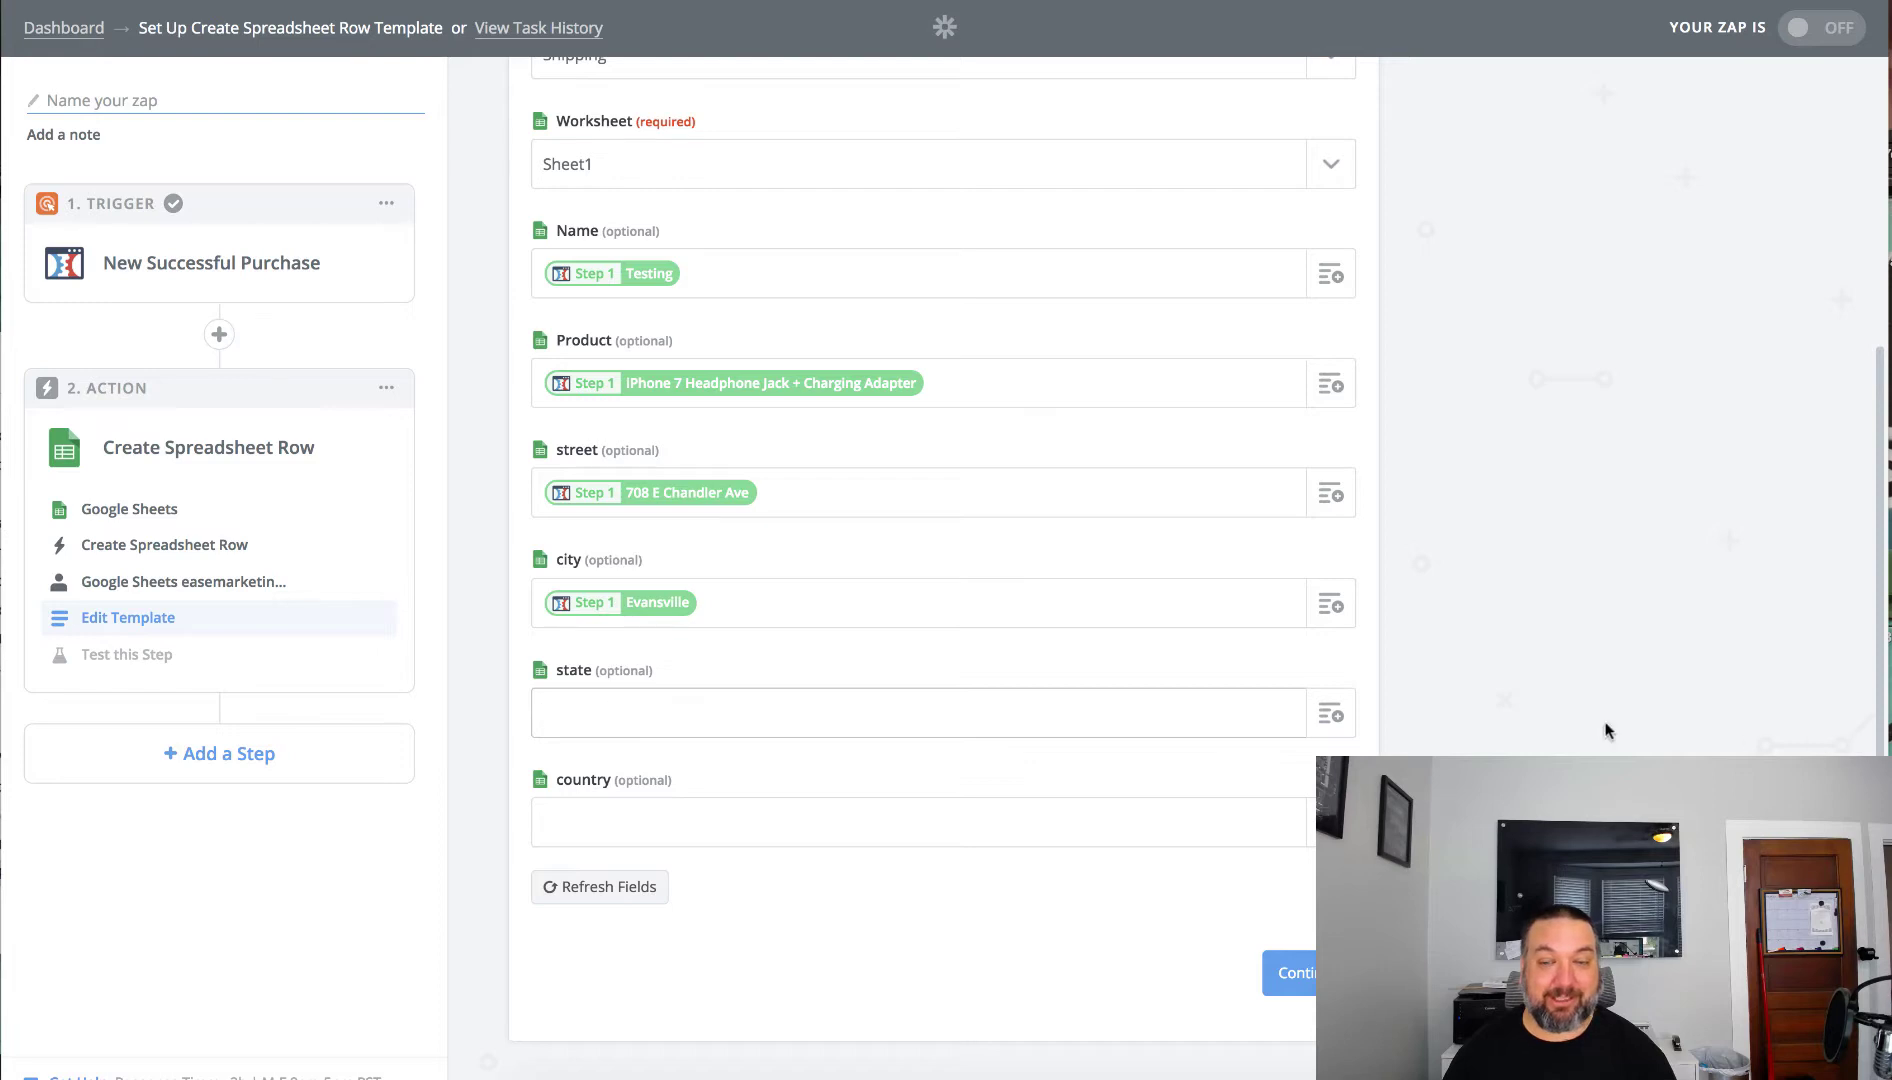
- Map the state column to Contact Contact Profile Shipping State from the purchase data
left_click(1331, 716)
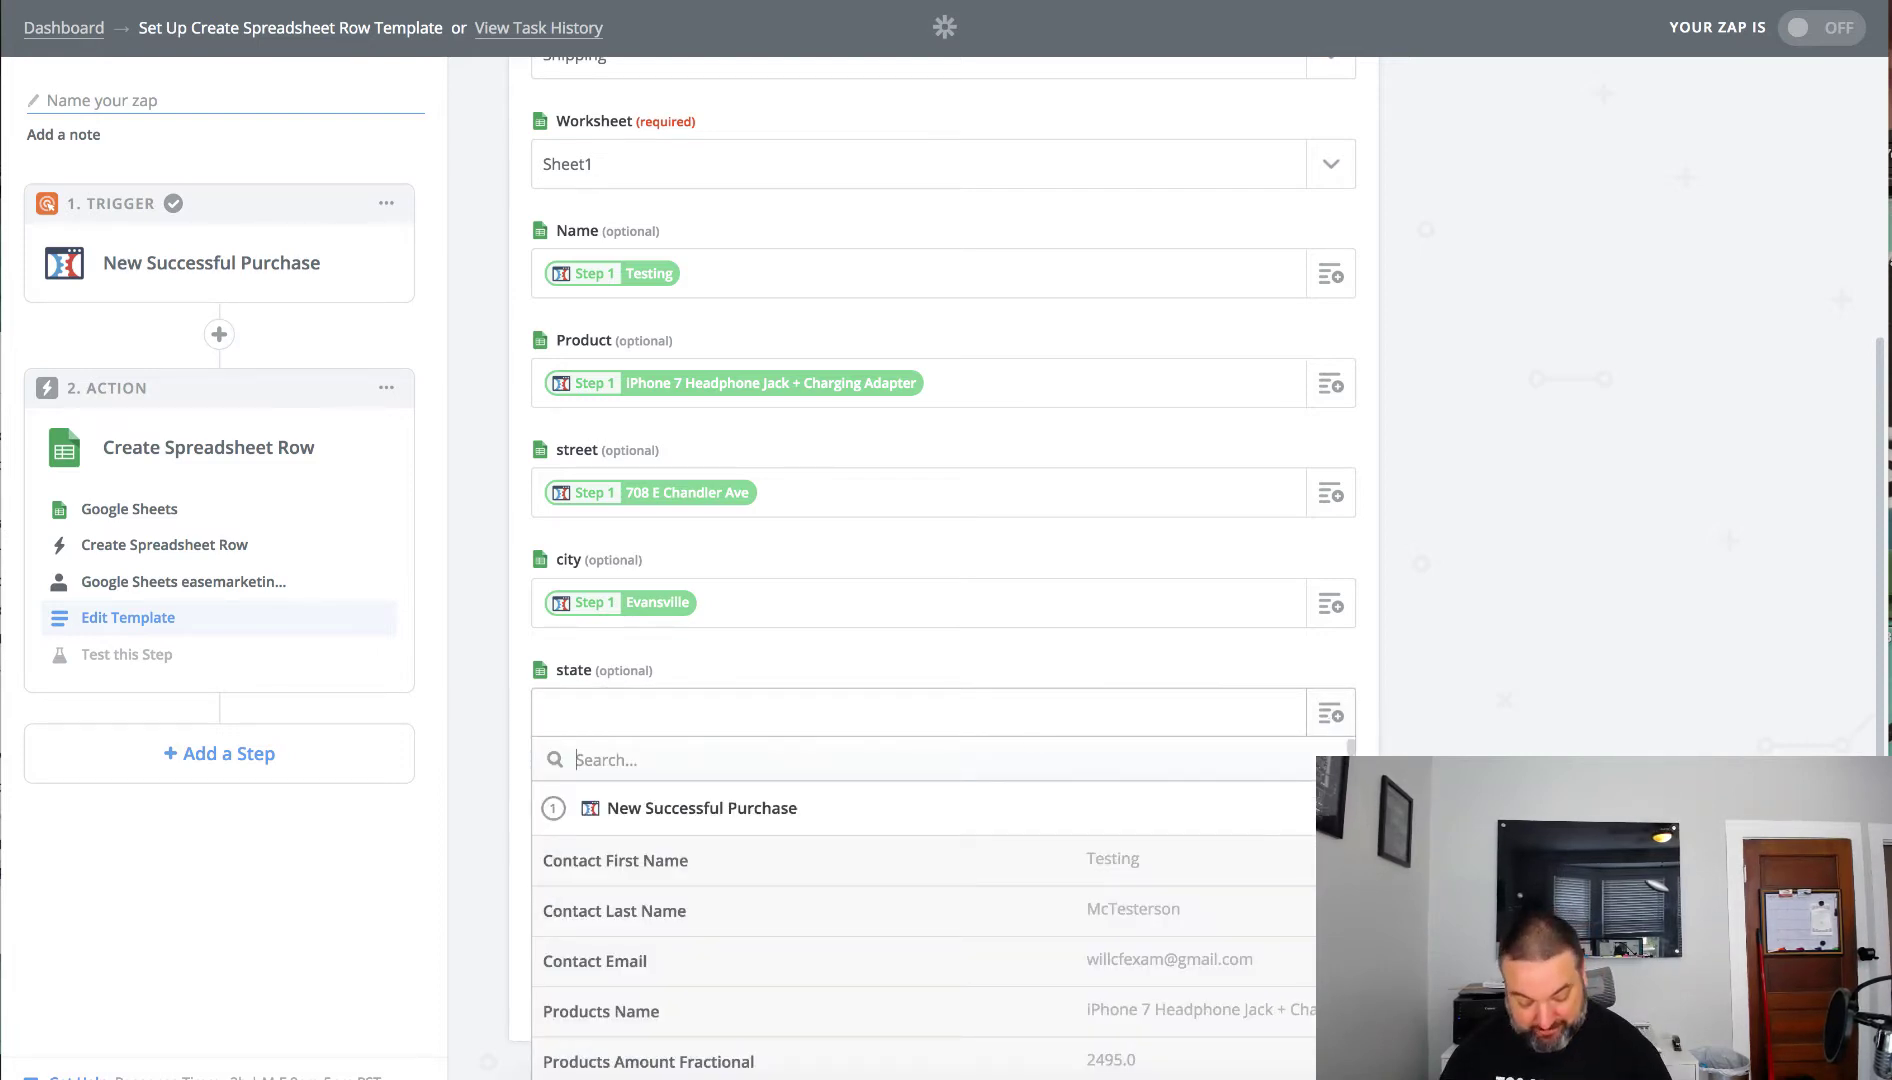
type("stat")
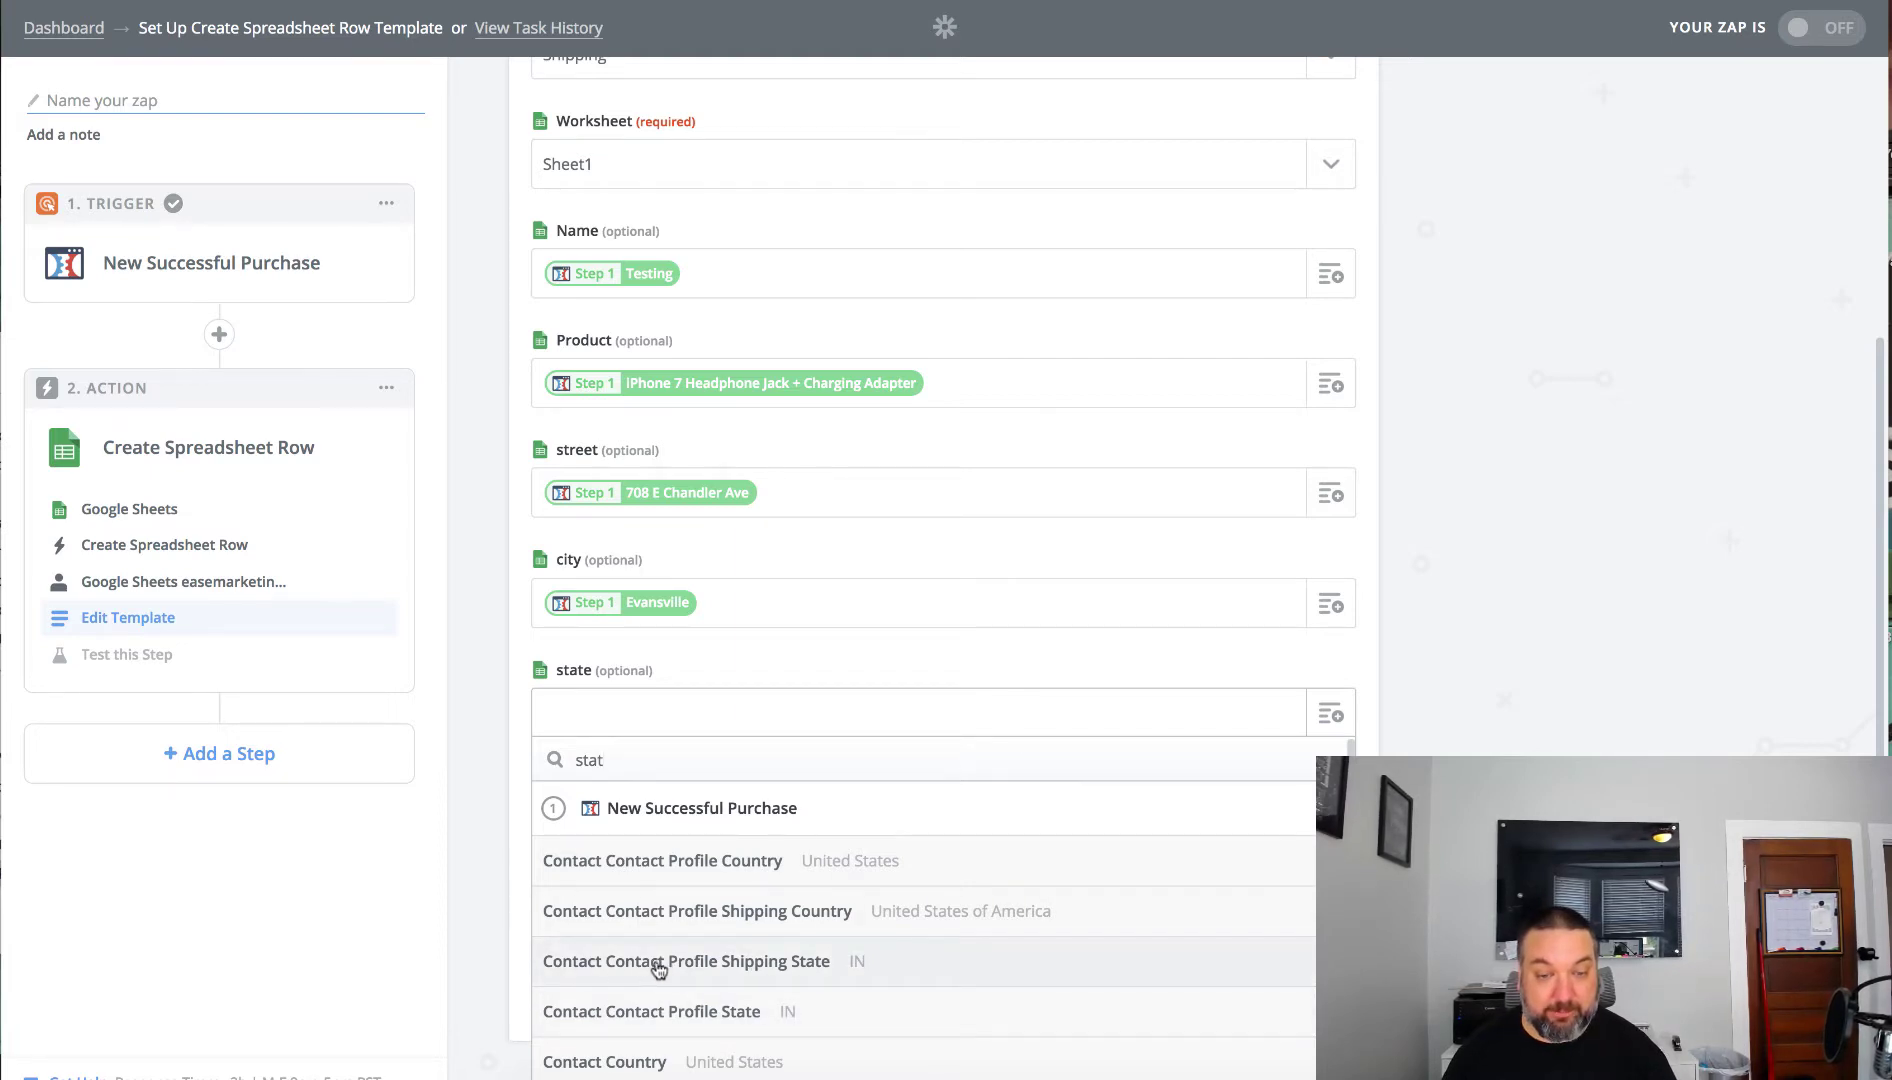
left_click(620, 968)
left_click(756, 817)
type("count")
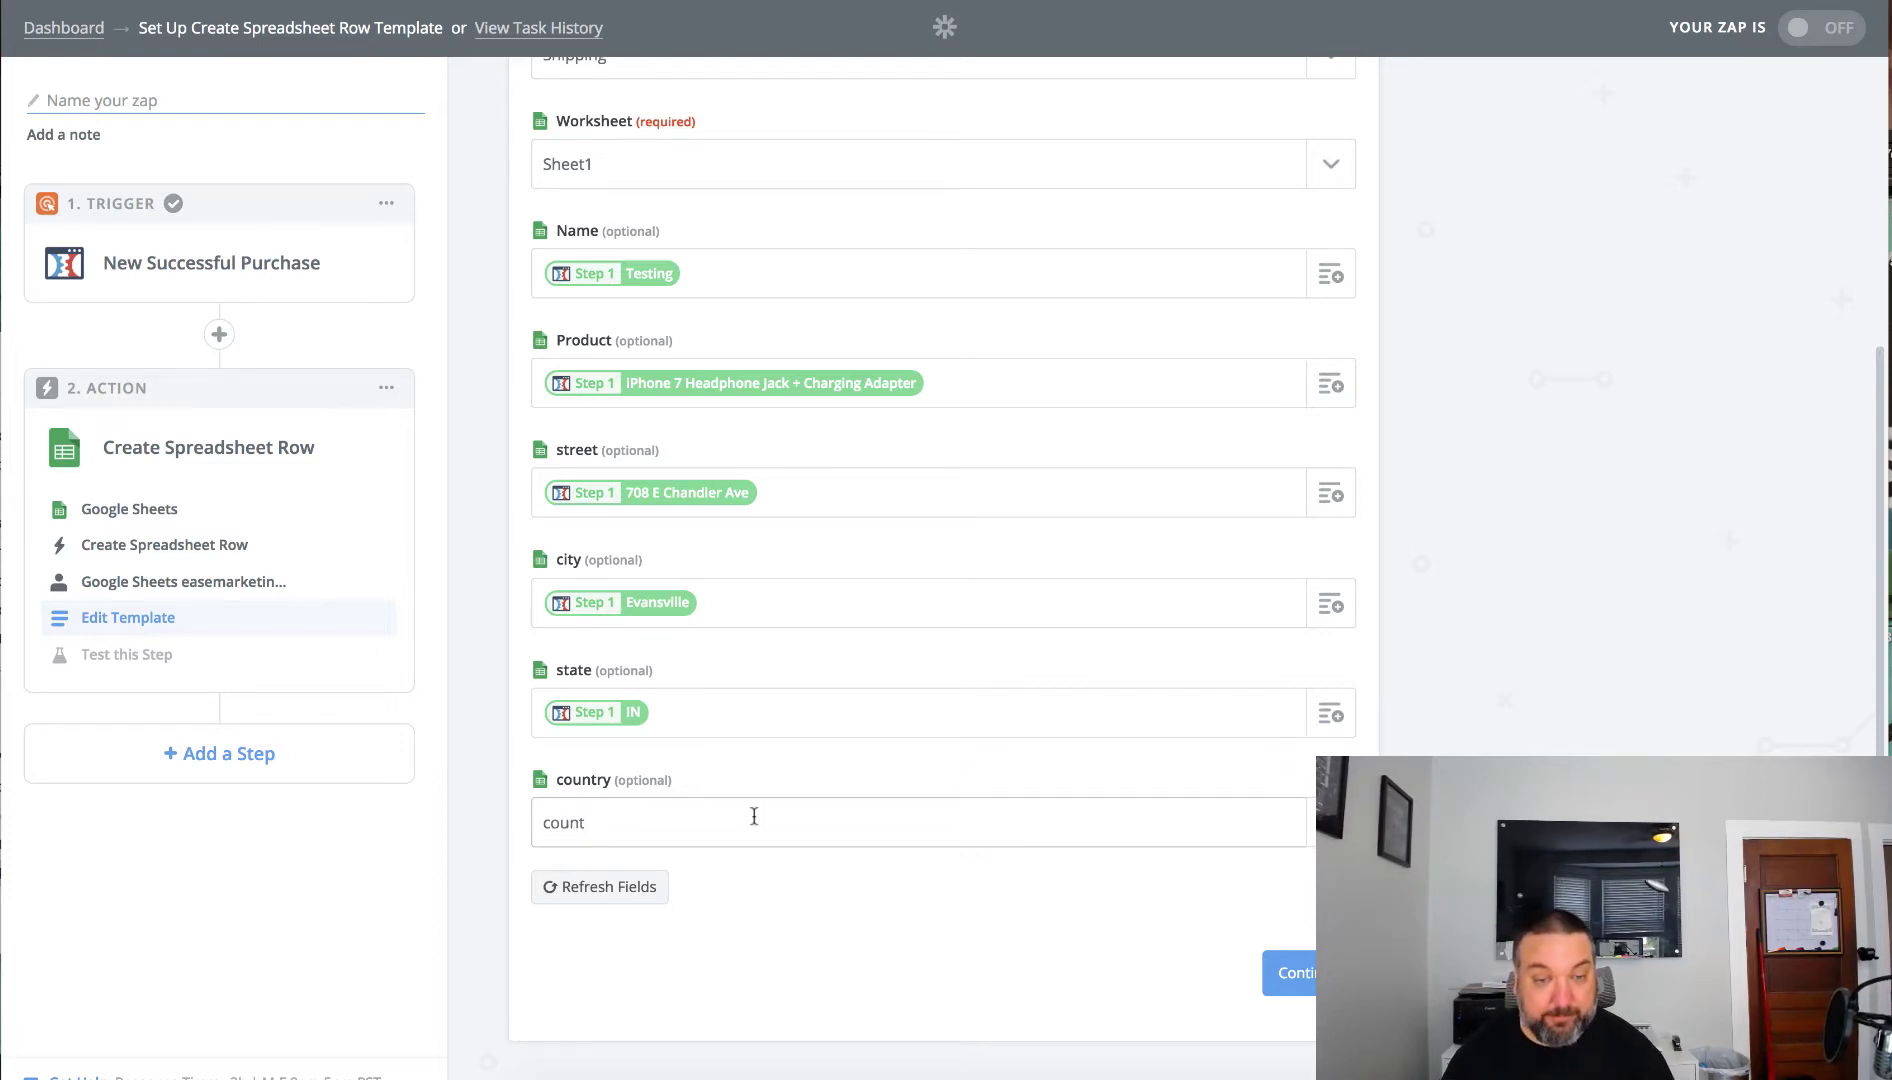
key("BackSpace")
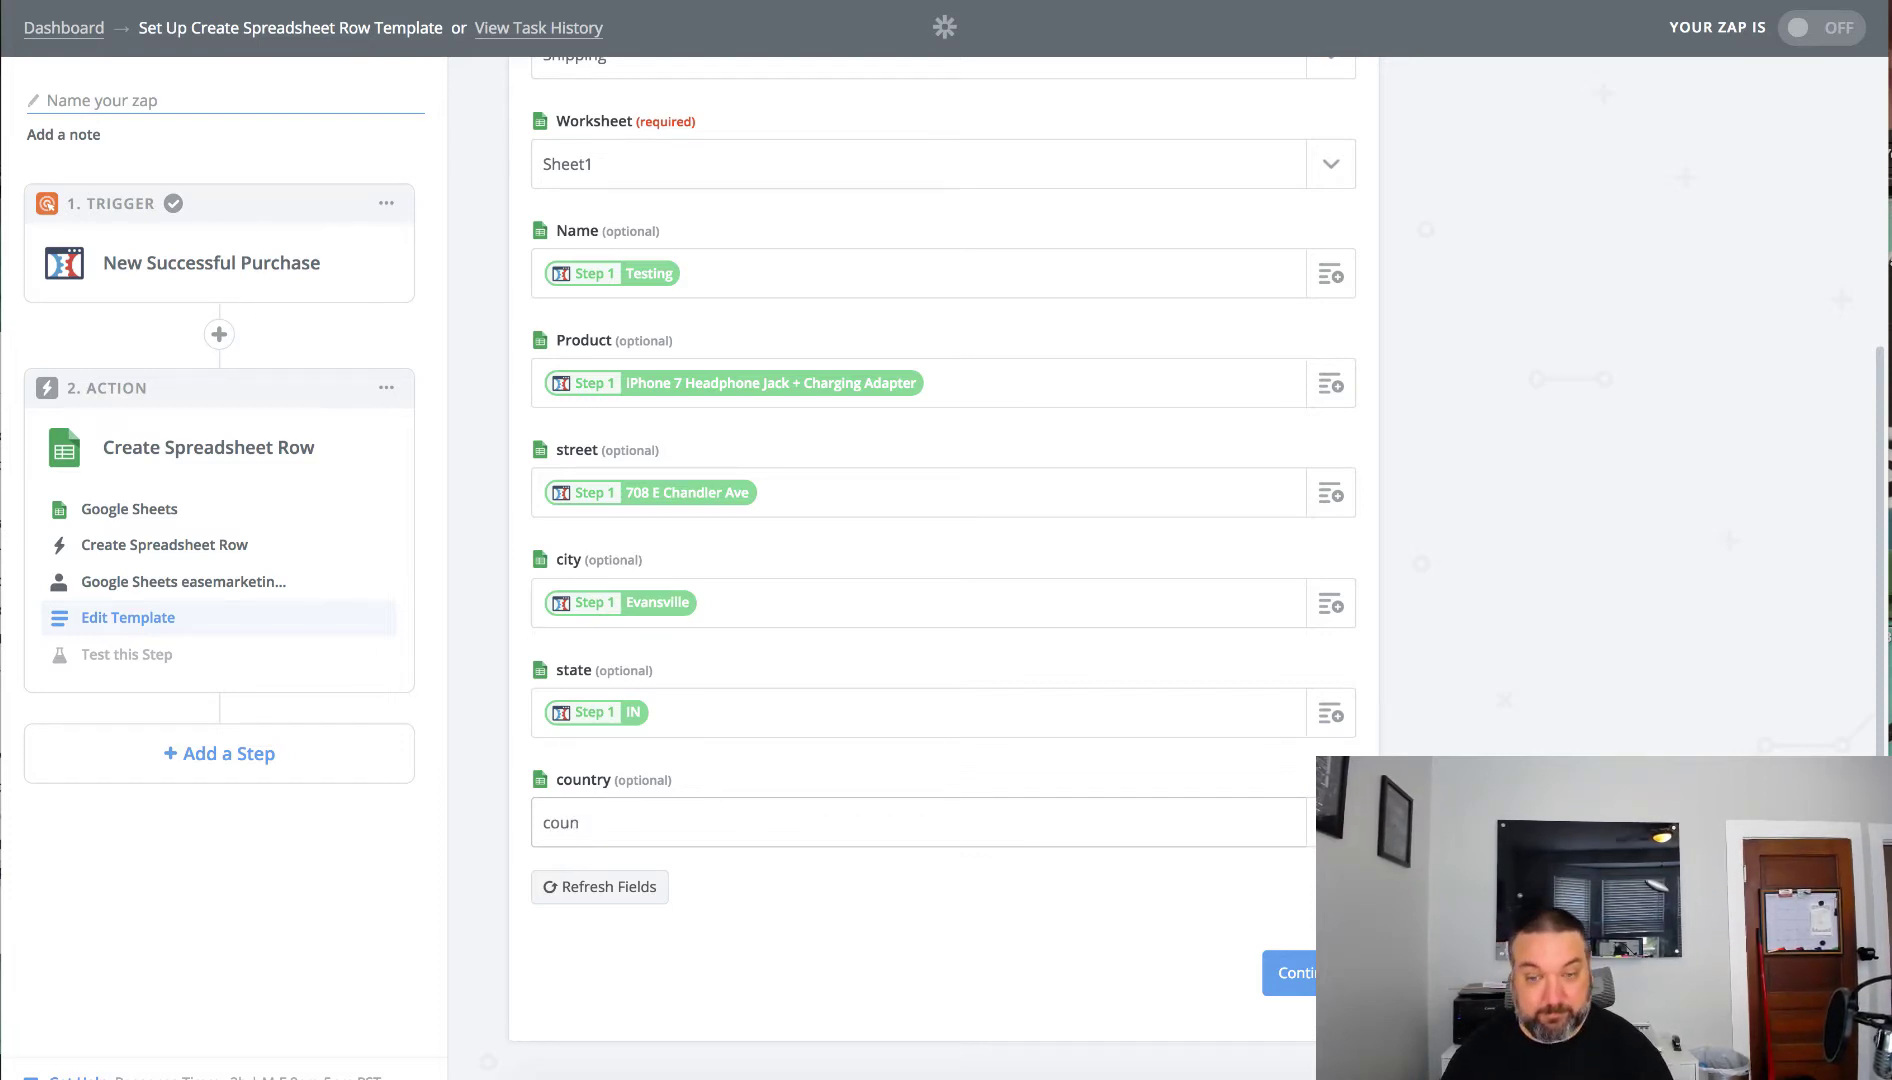
key("BackSpace")
key("BackSpace")
key("BackSpace")
key("BackSpace")
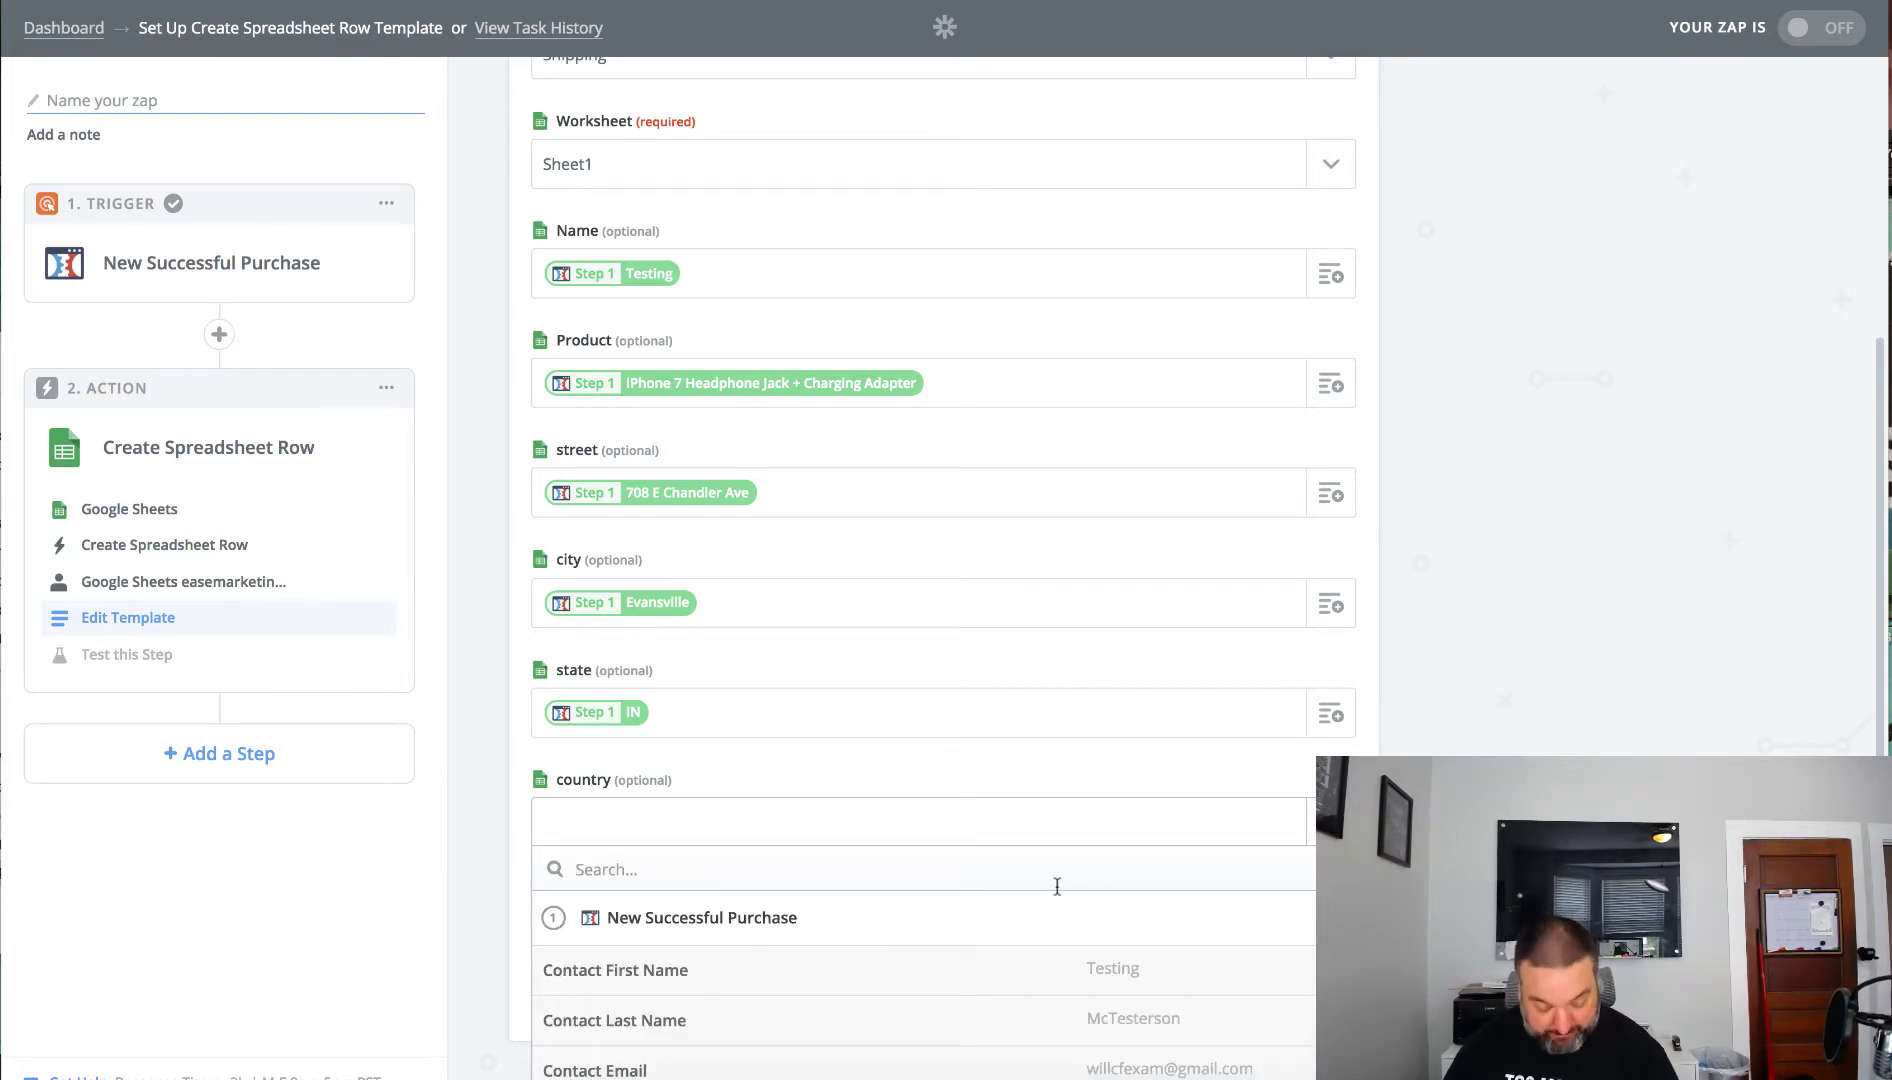
- Find Contact Contact Profile Shipping Country in the purchase data and map the country column to it
type("count")
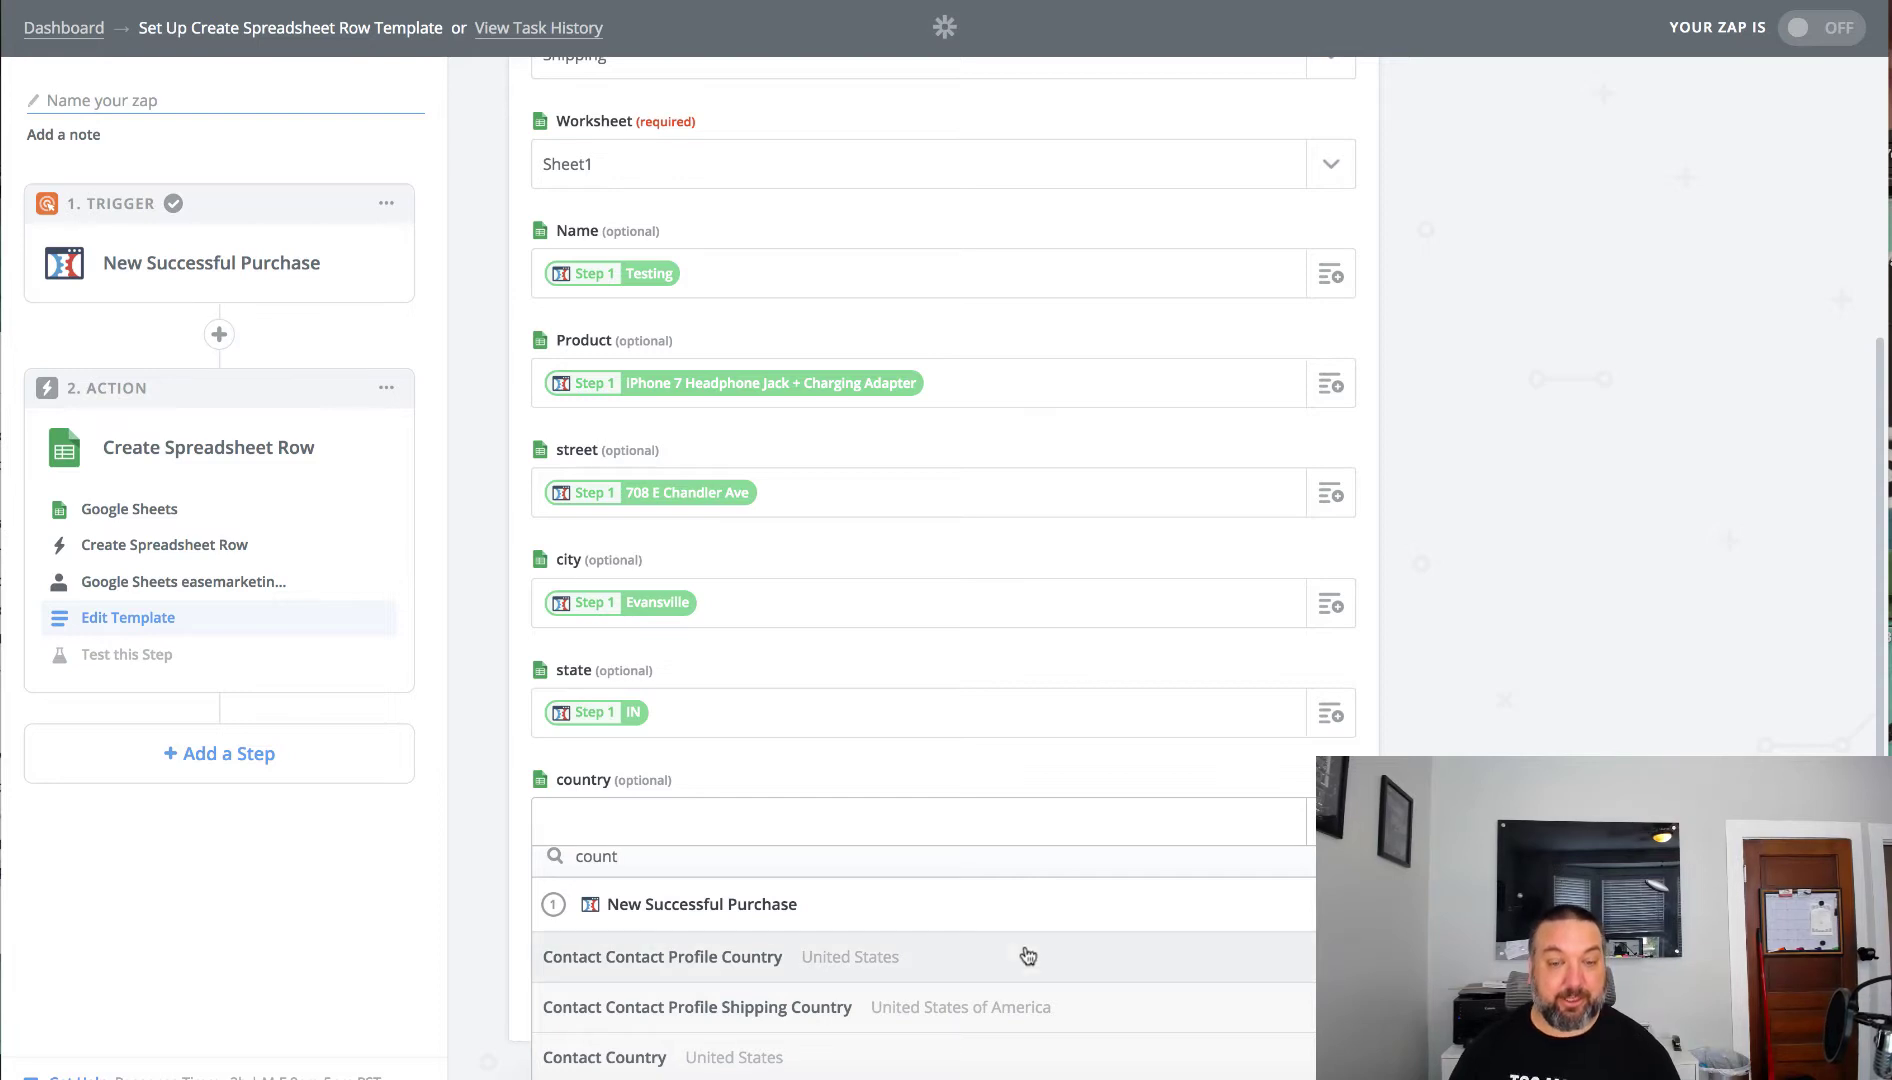
scroll(1028, 955, "down", 1)
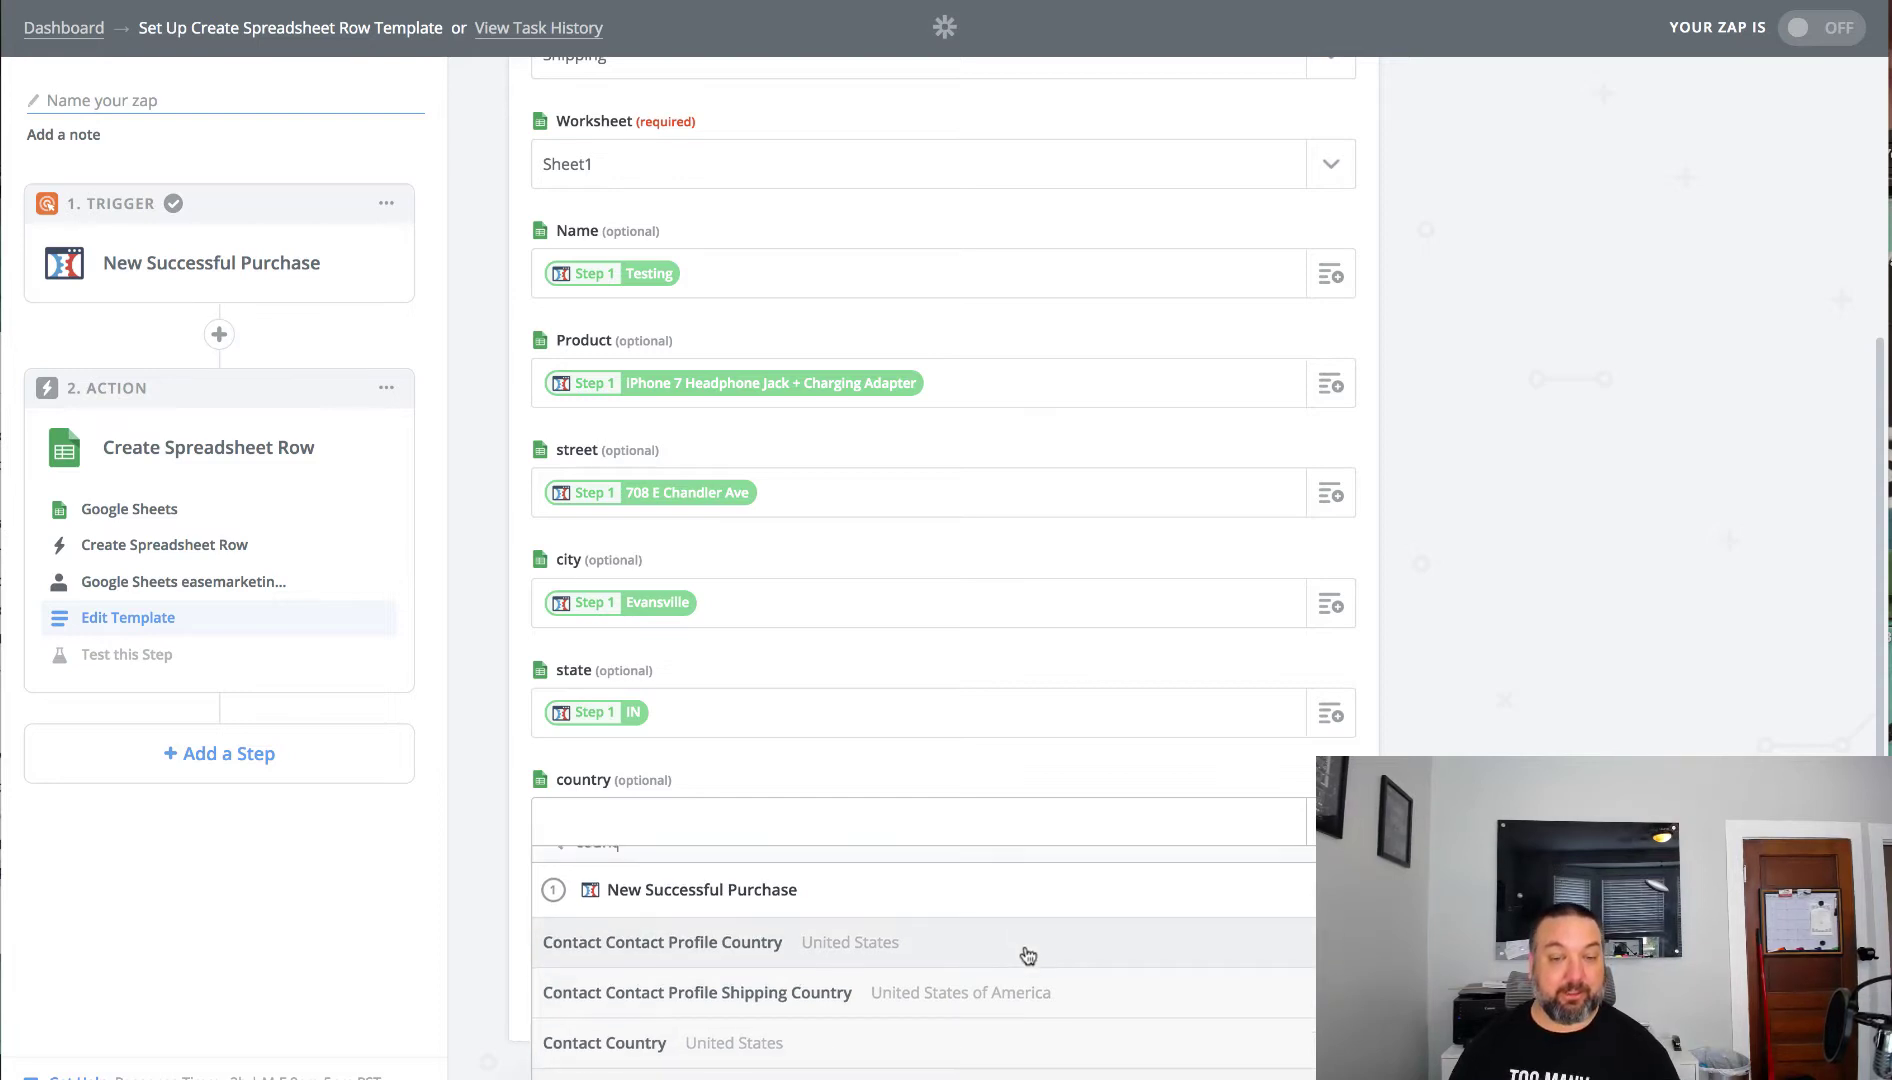
left_click(690, 1003)
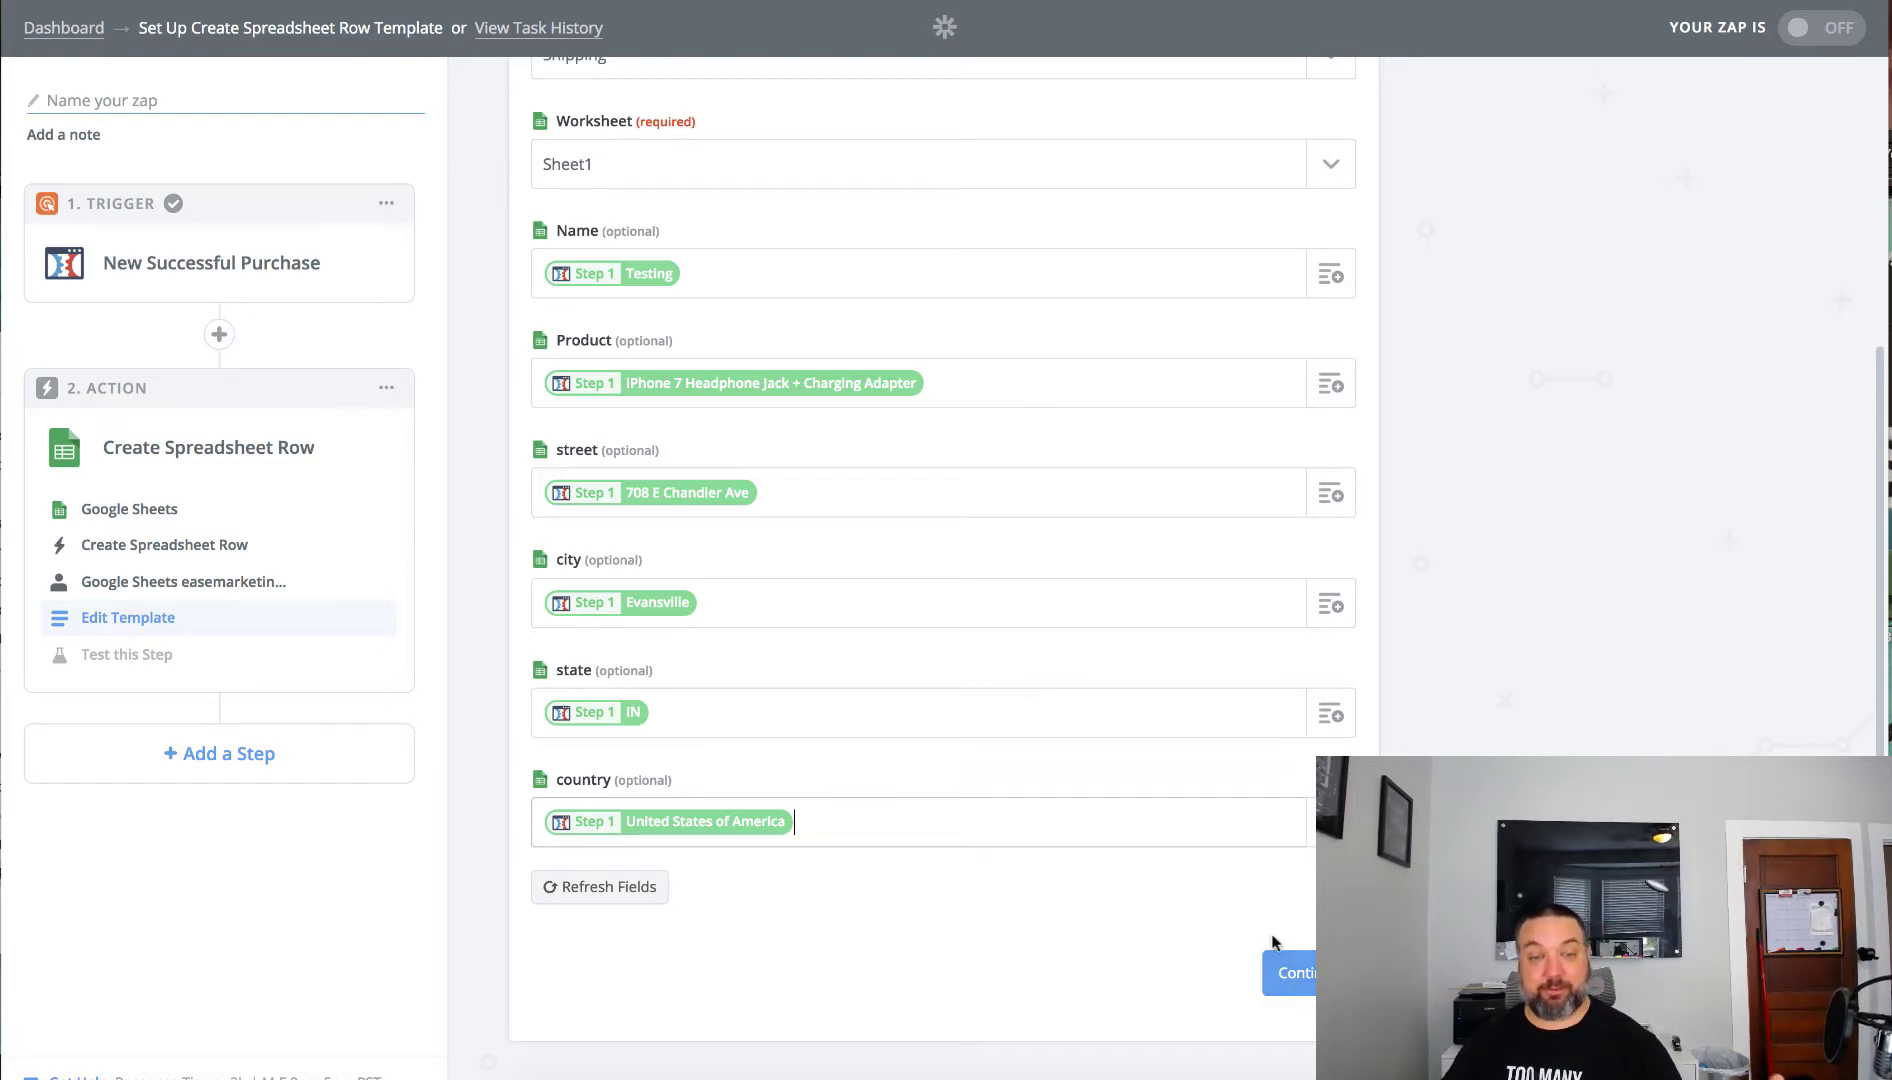
- Continue from the finished template and send a test spreadsheet row to Google Sheets
left_click(1296, 972)
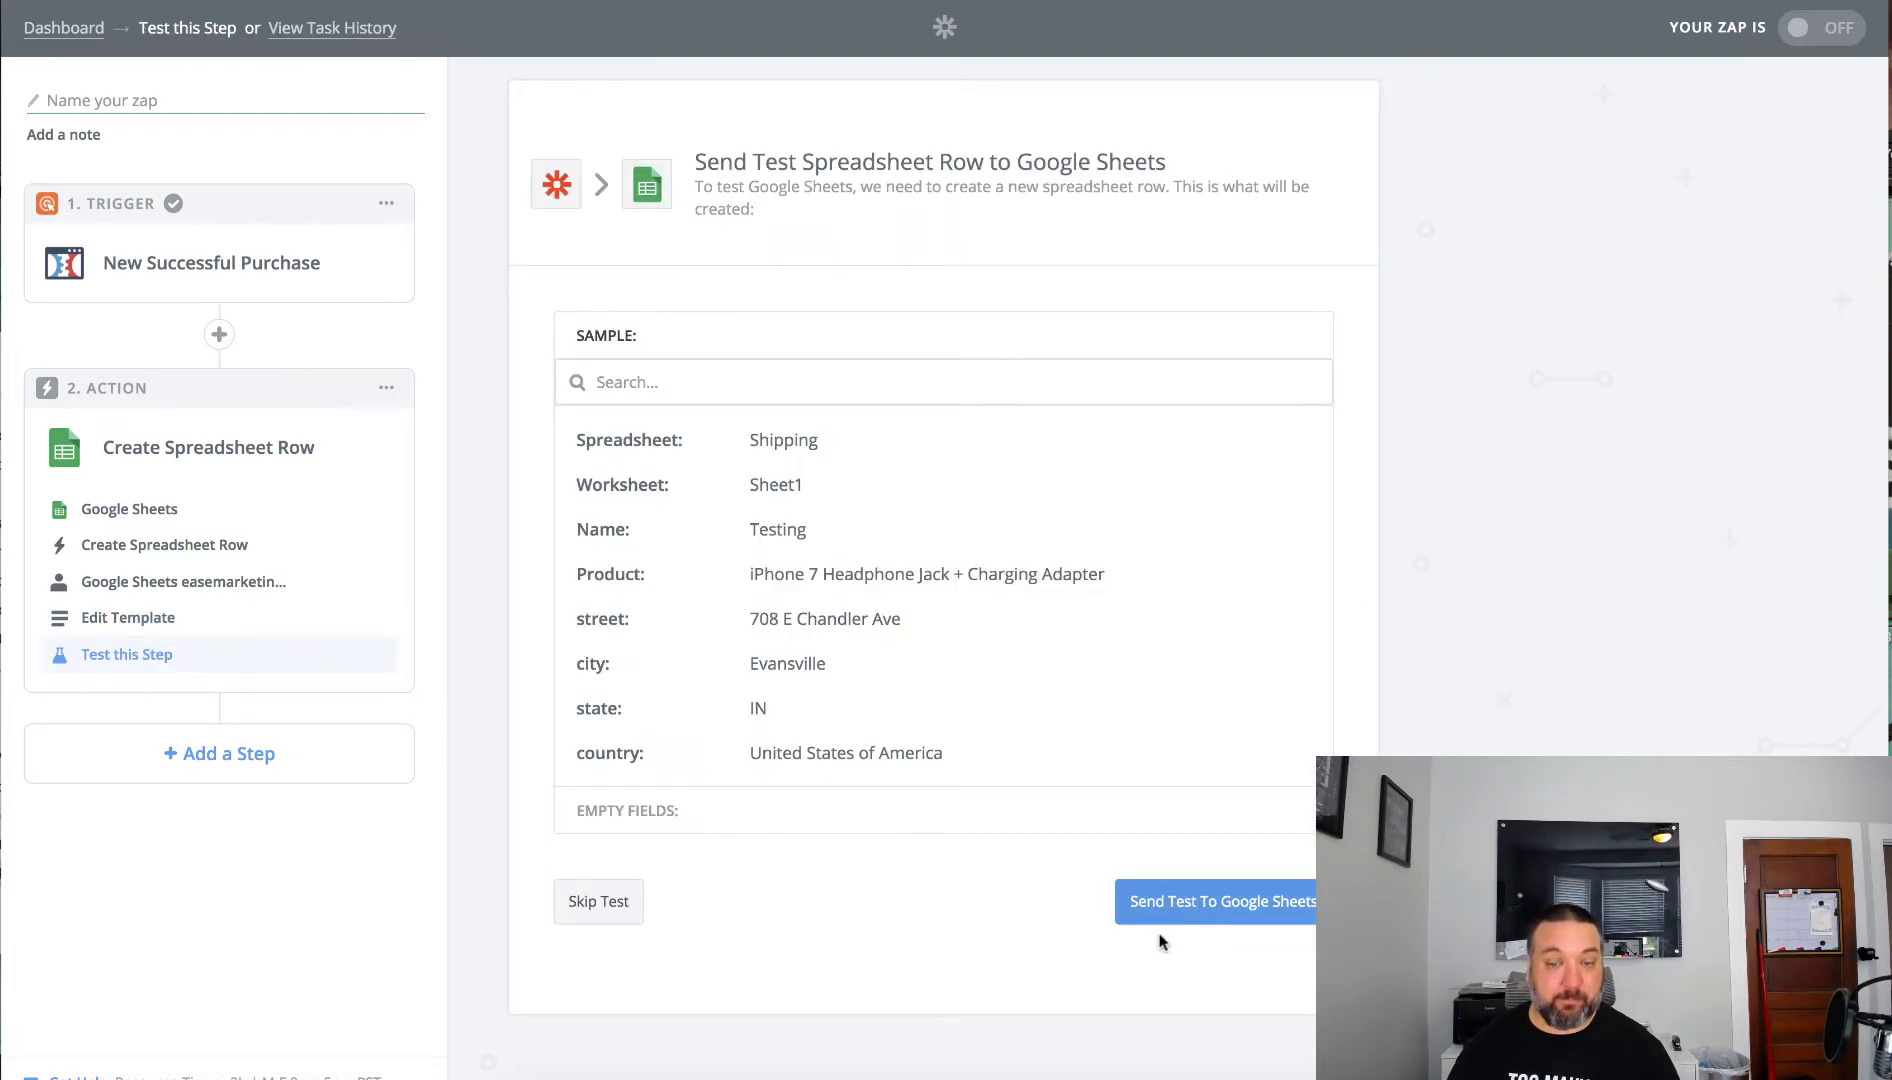
left_click(1208, 902)
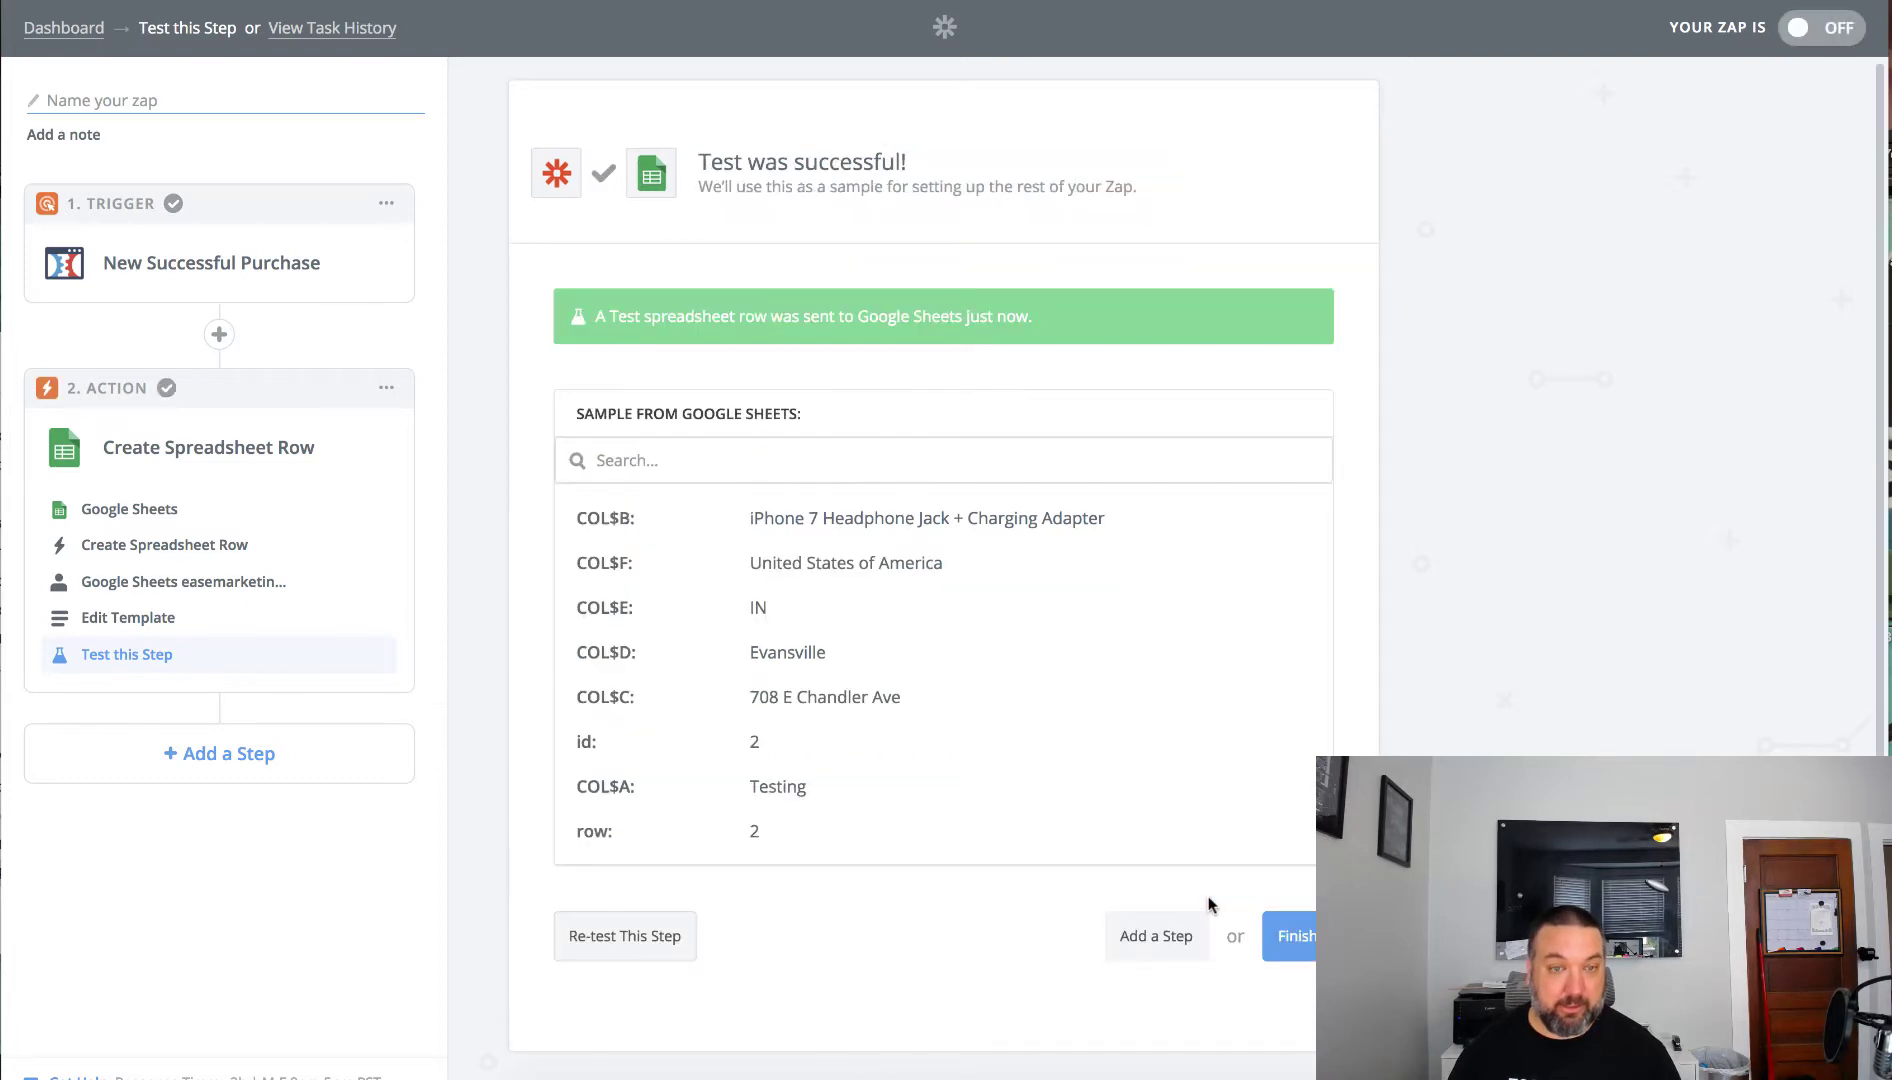
key("ctrl+Tab")
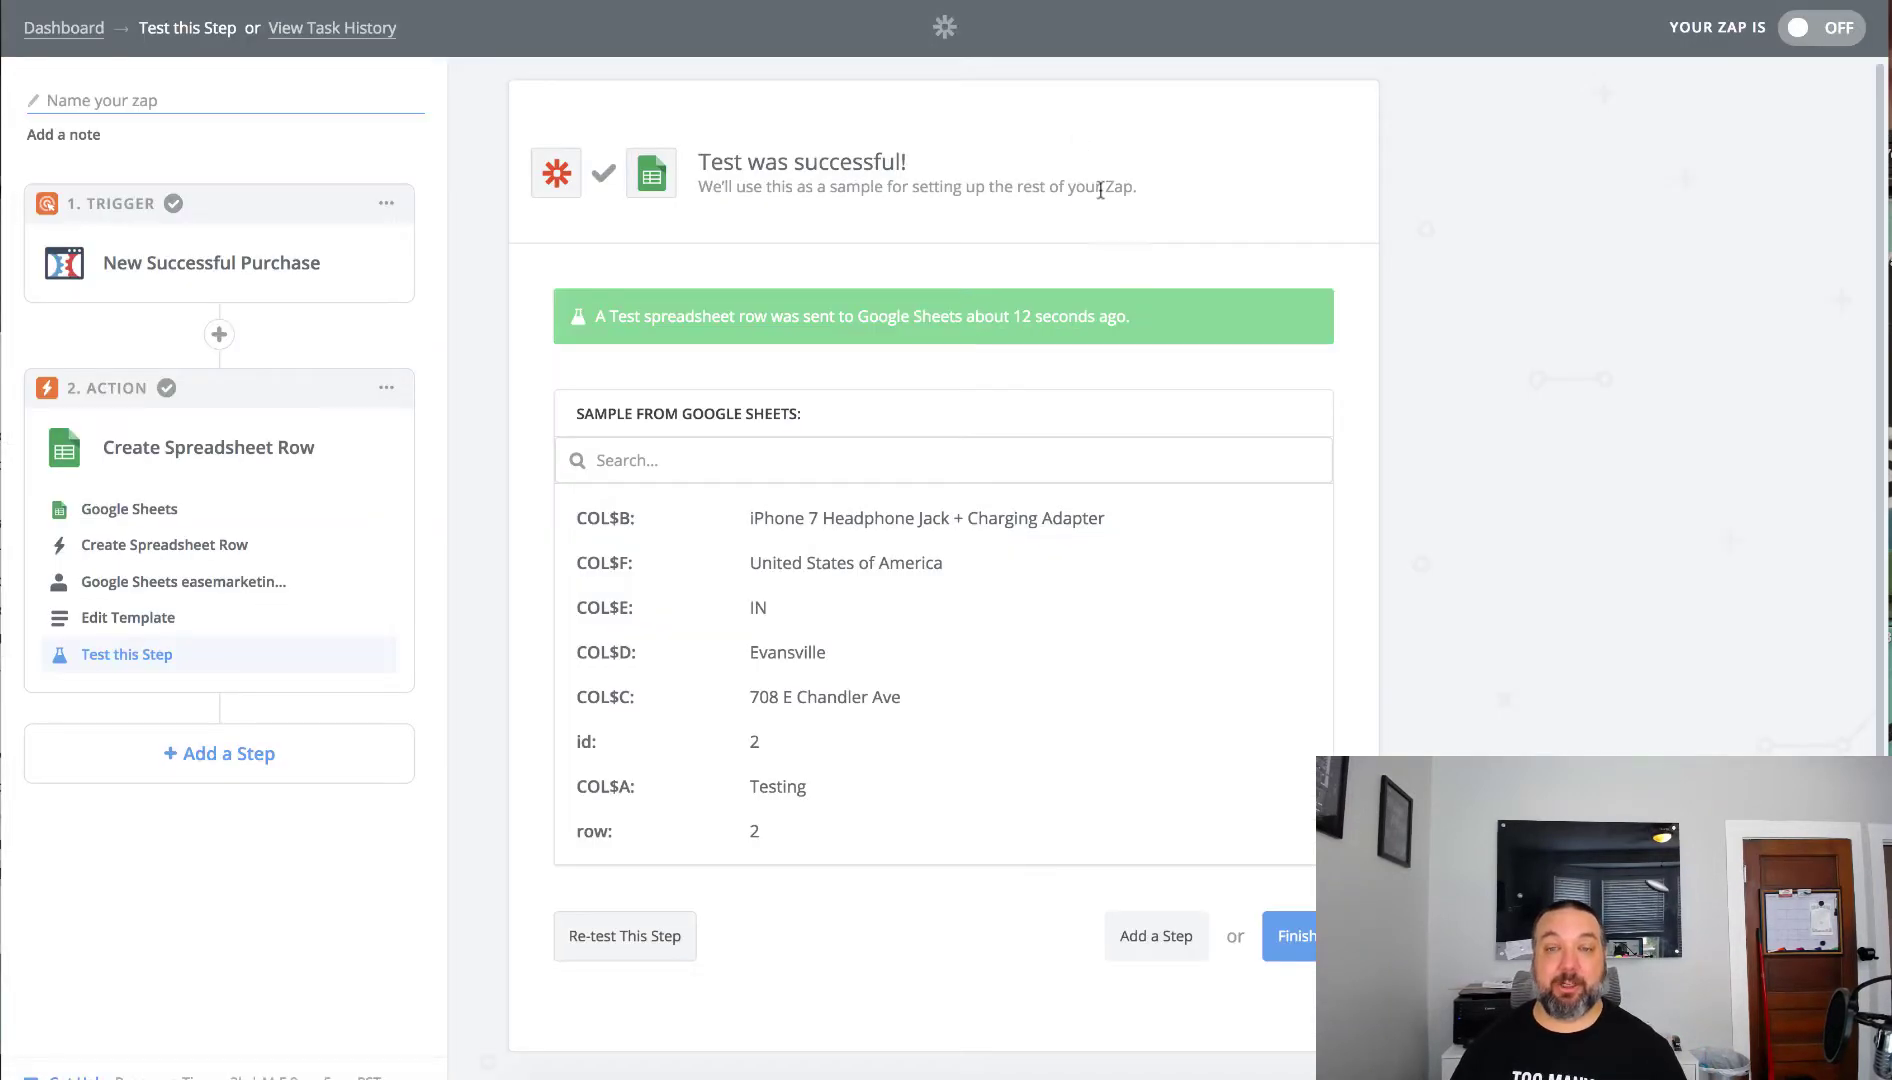
- Turn on the Zap, finish its setup and name it iphone shipping
left_click(1822, 40)
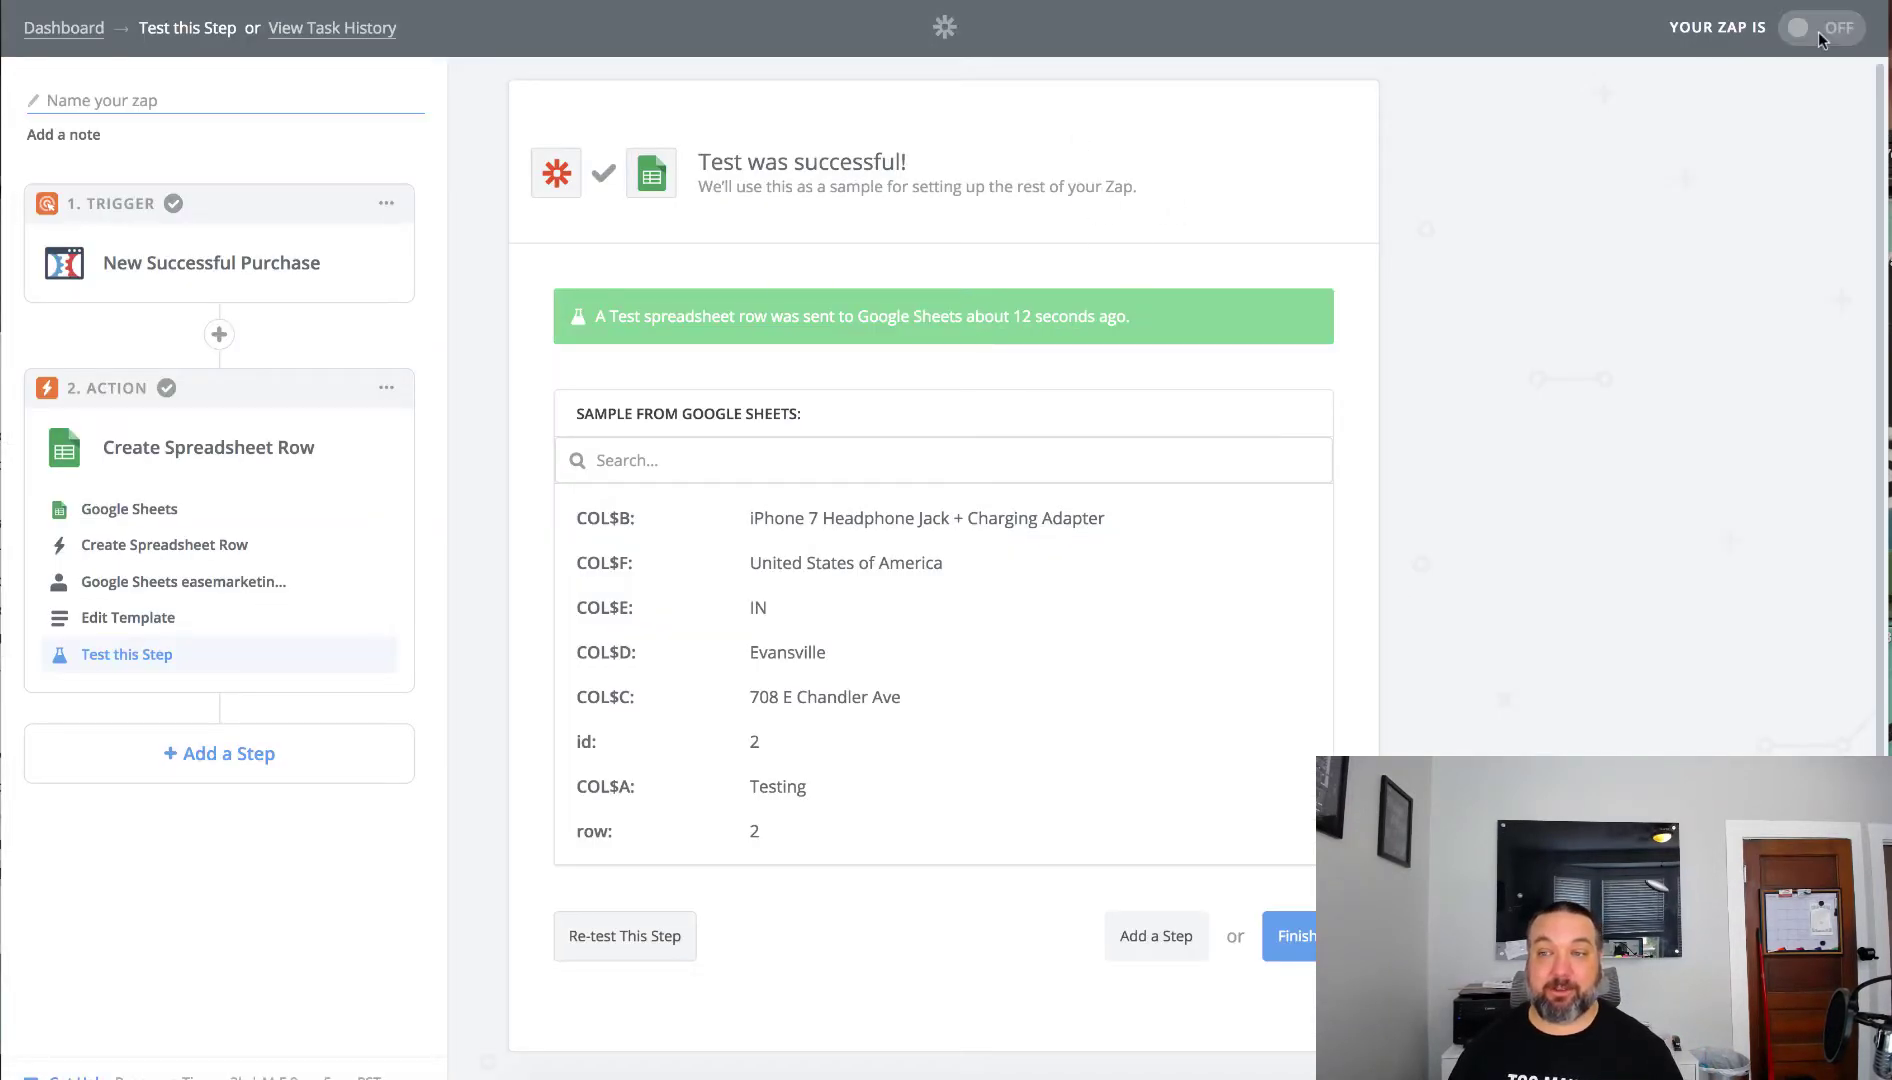
left_click(1289, 936)
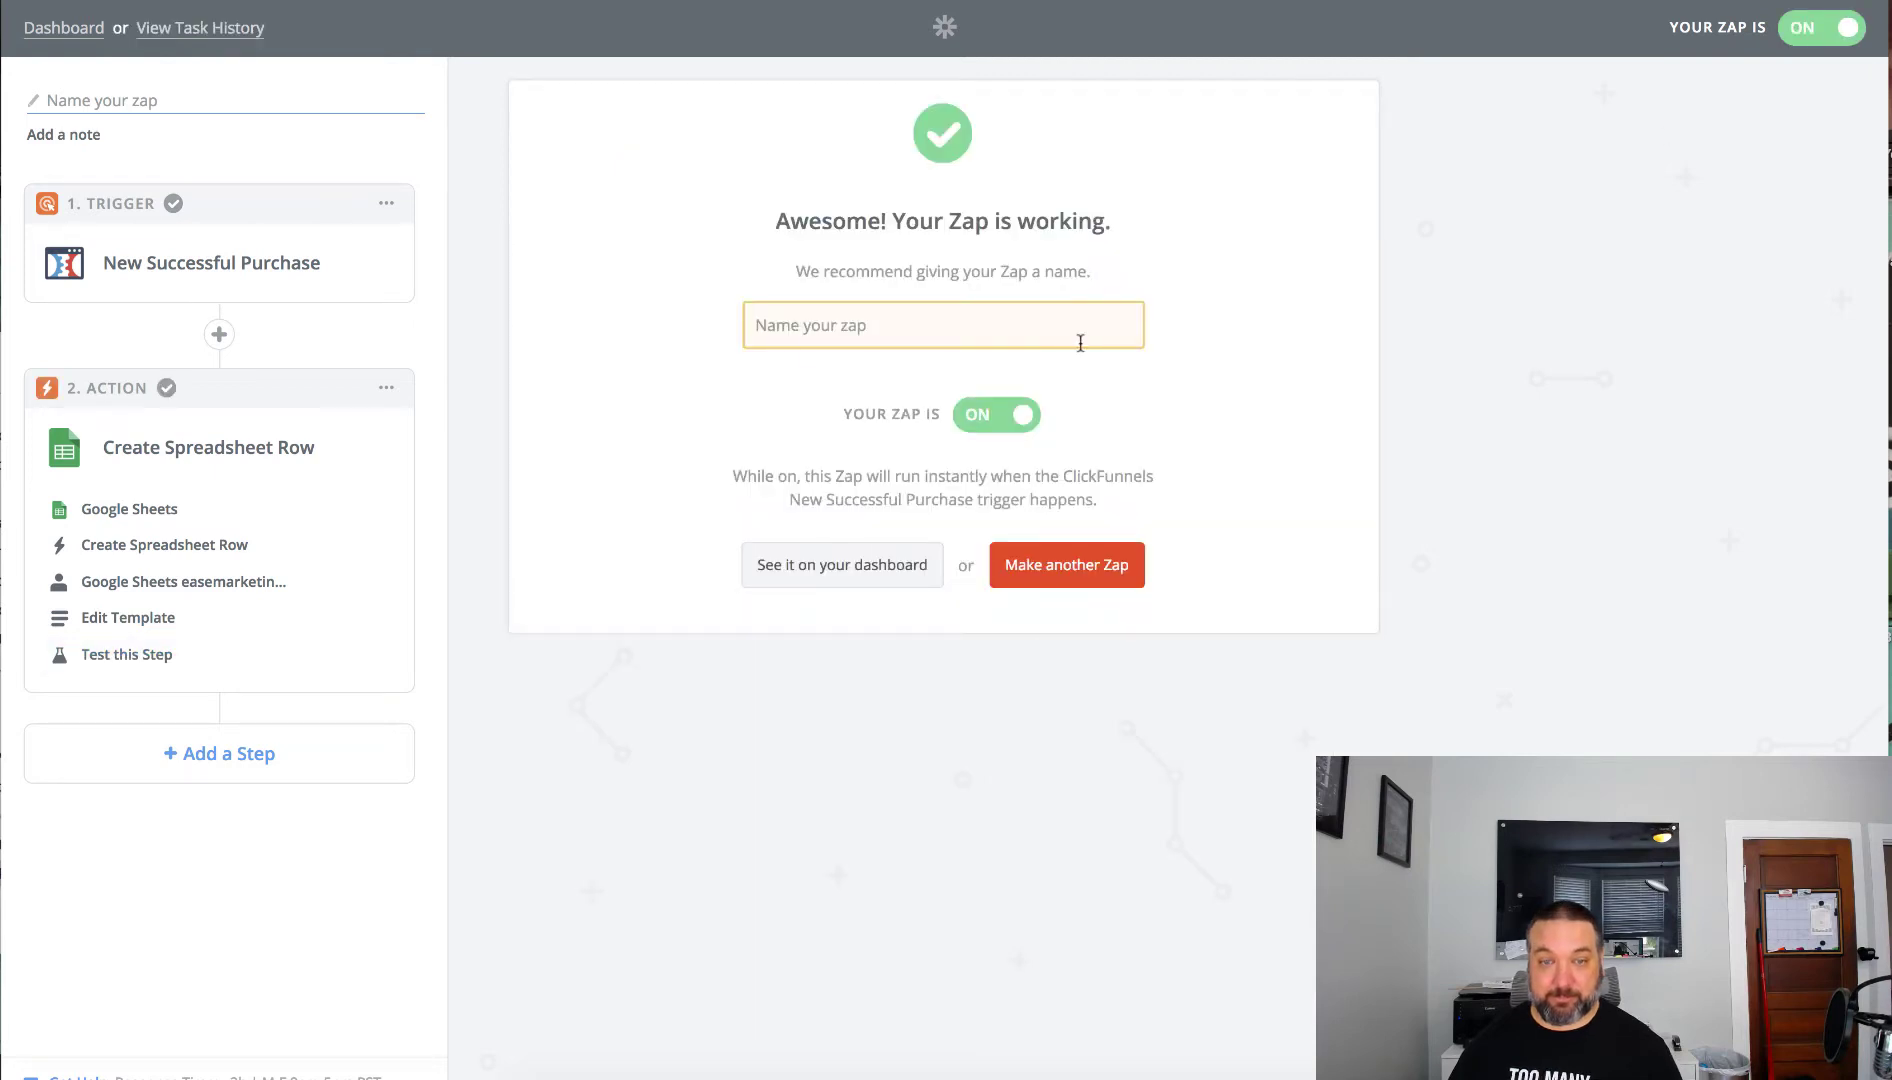
type("iphone")
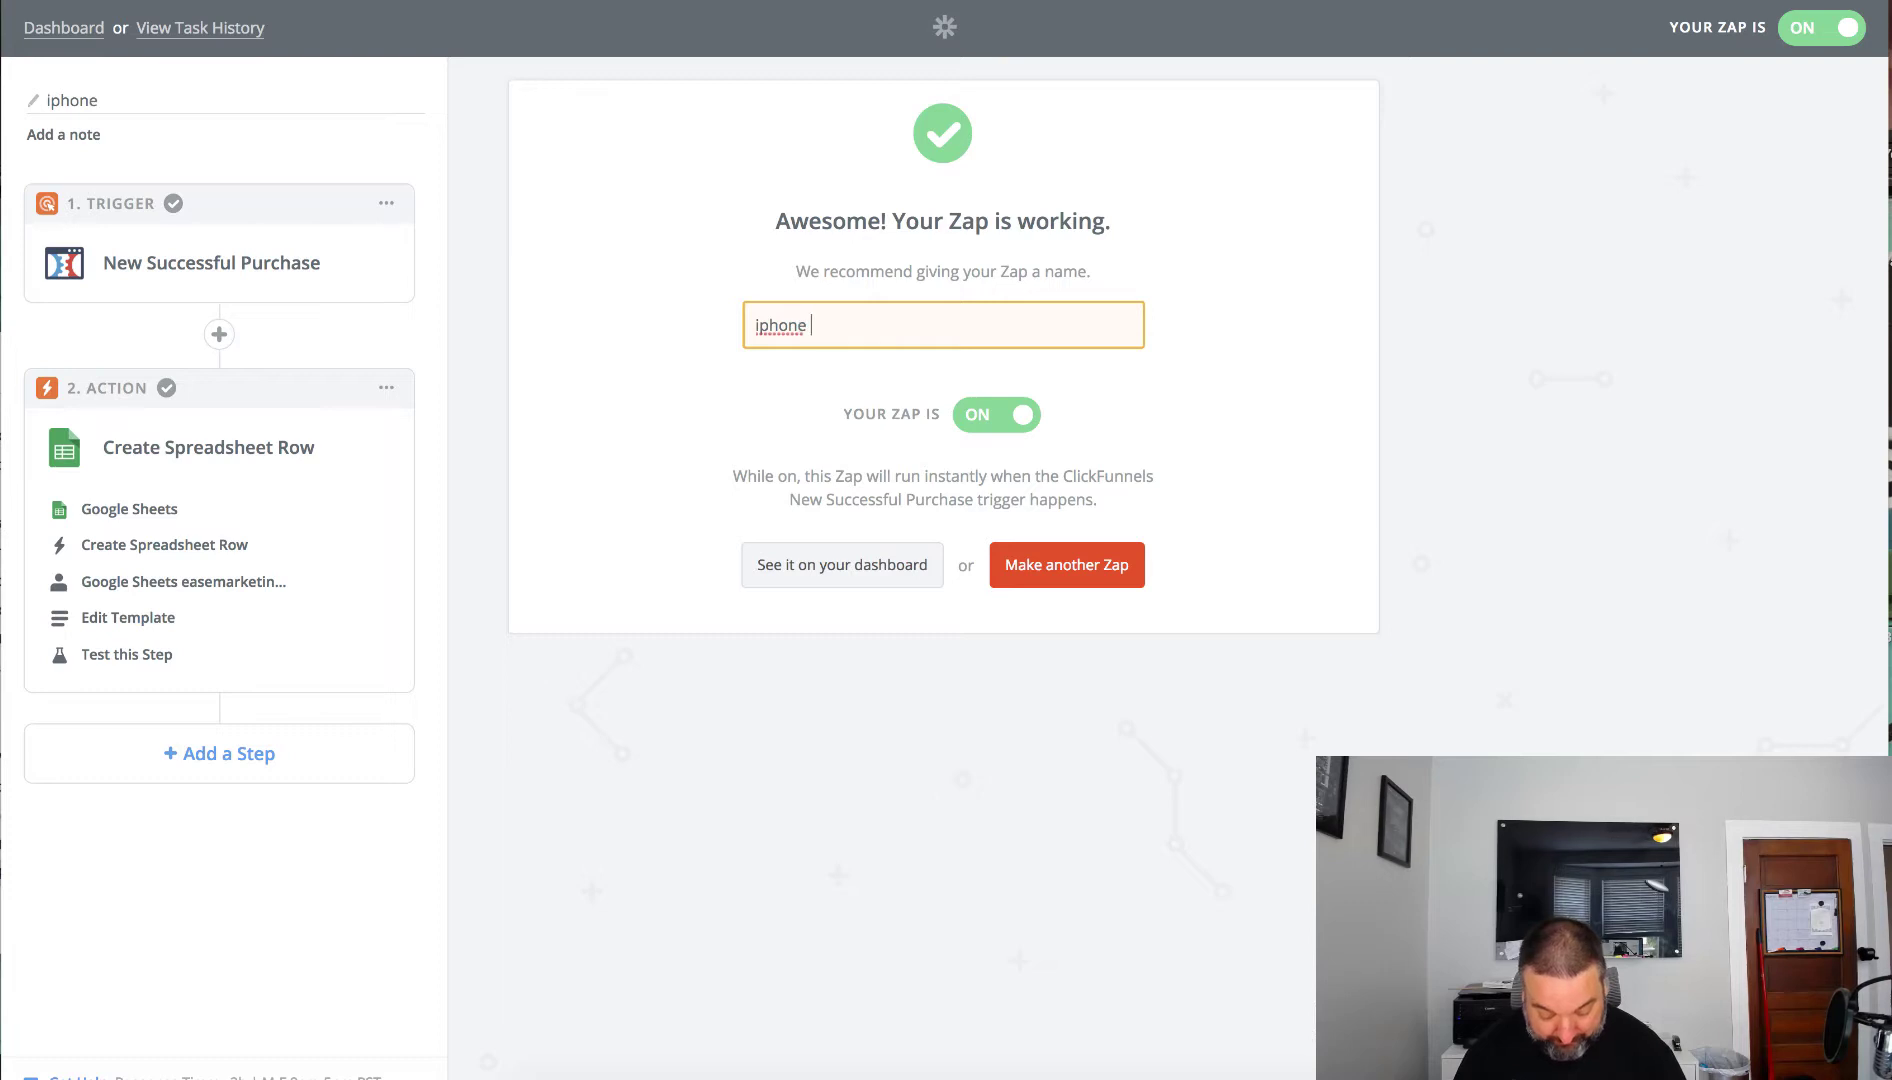
type(" shipping")
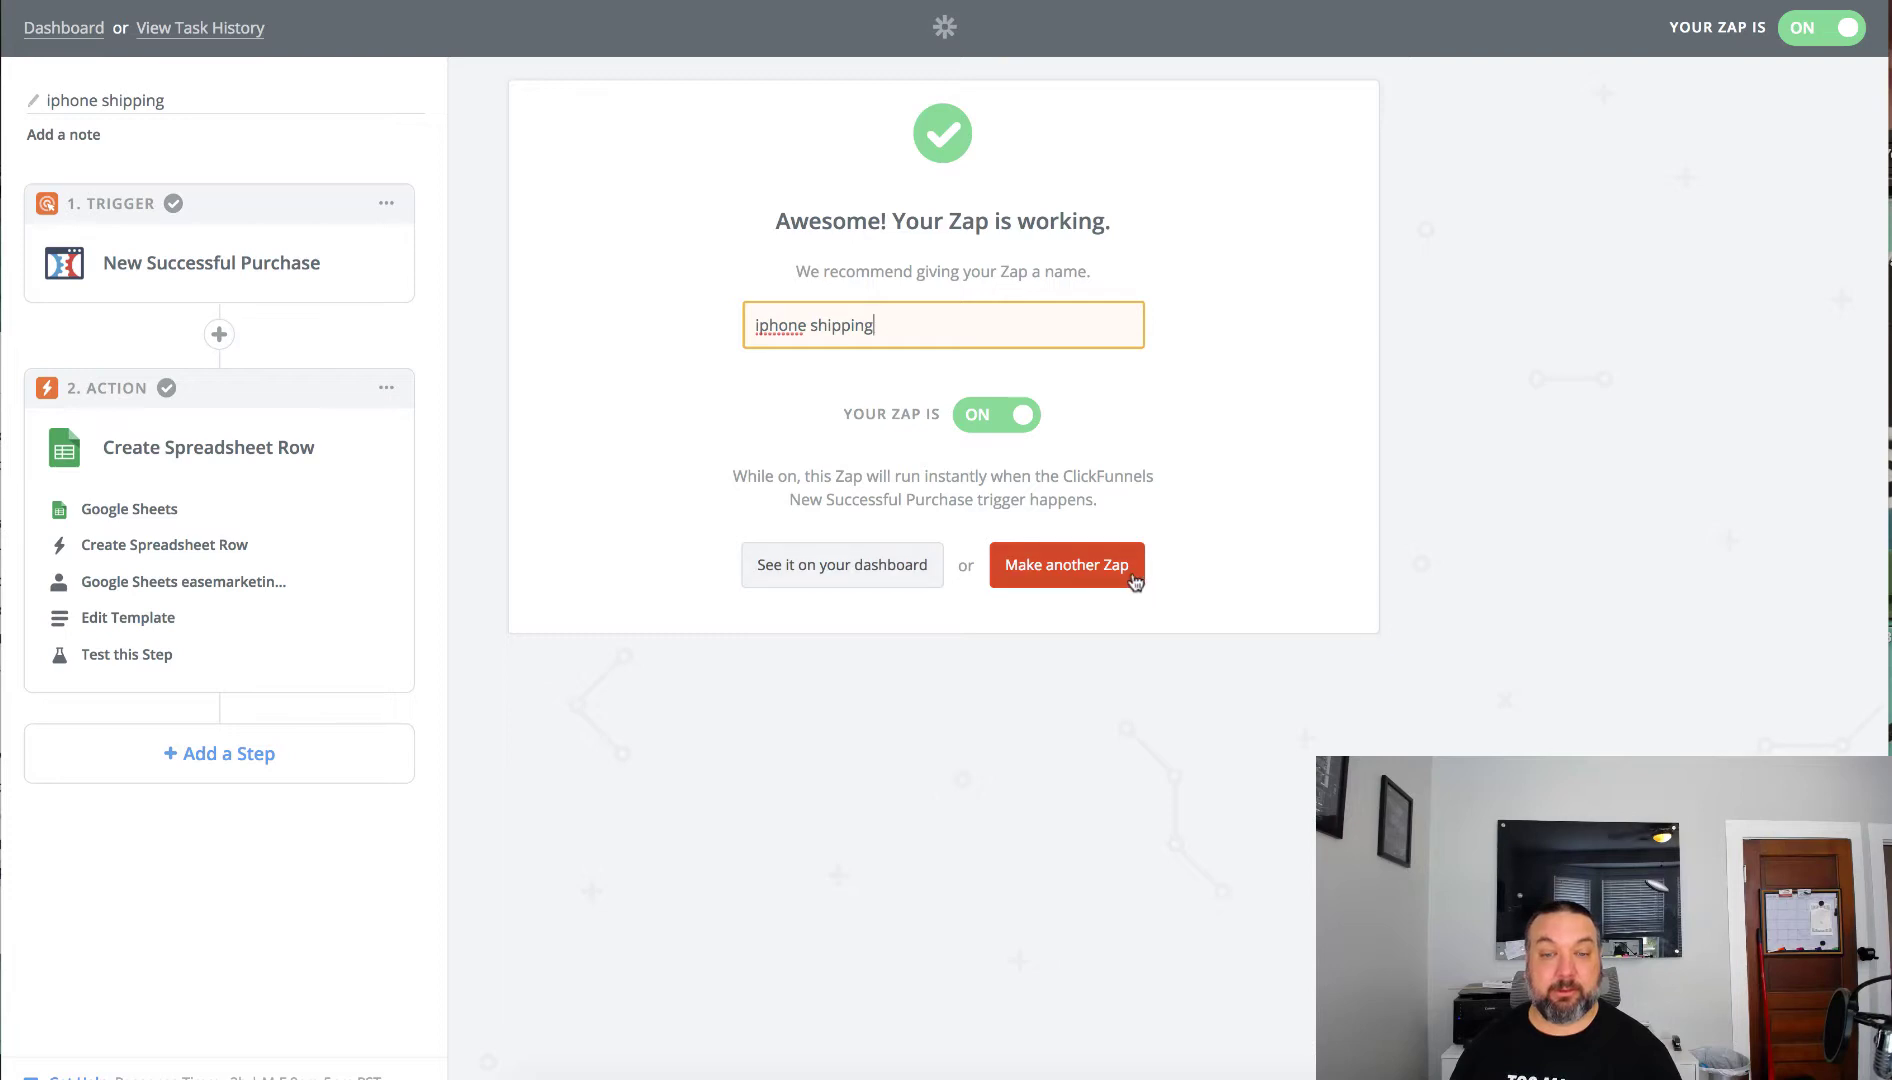
left_click(986, 724)
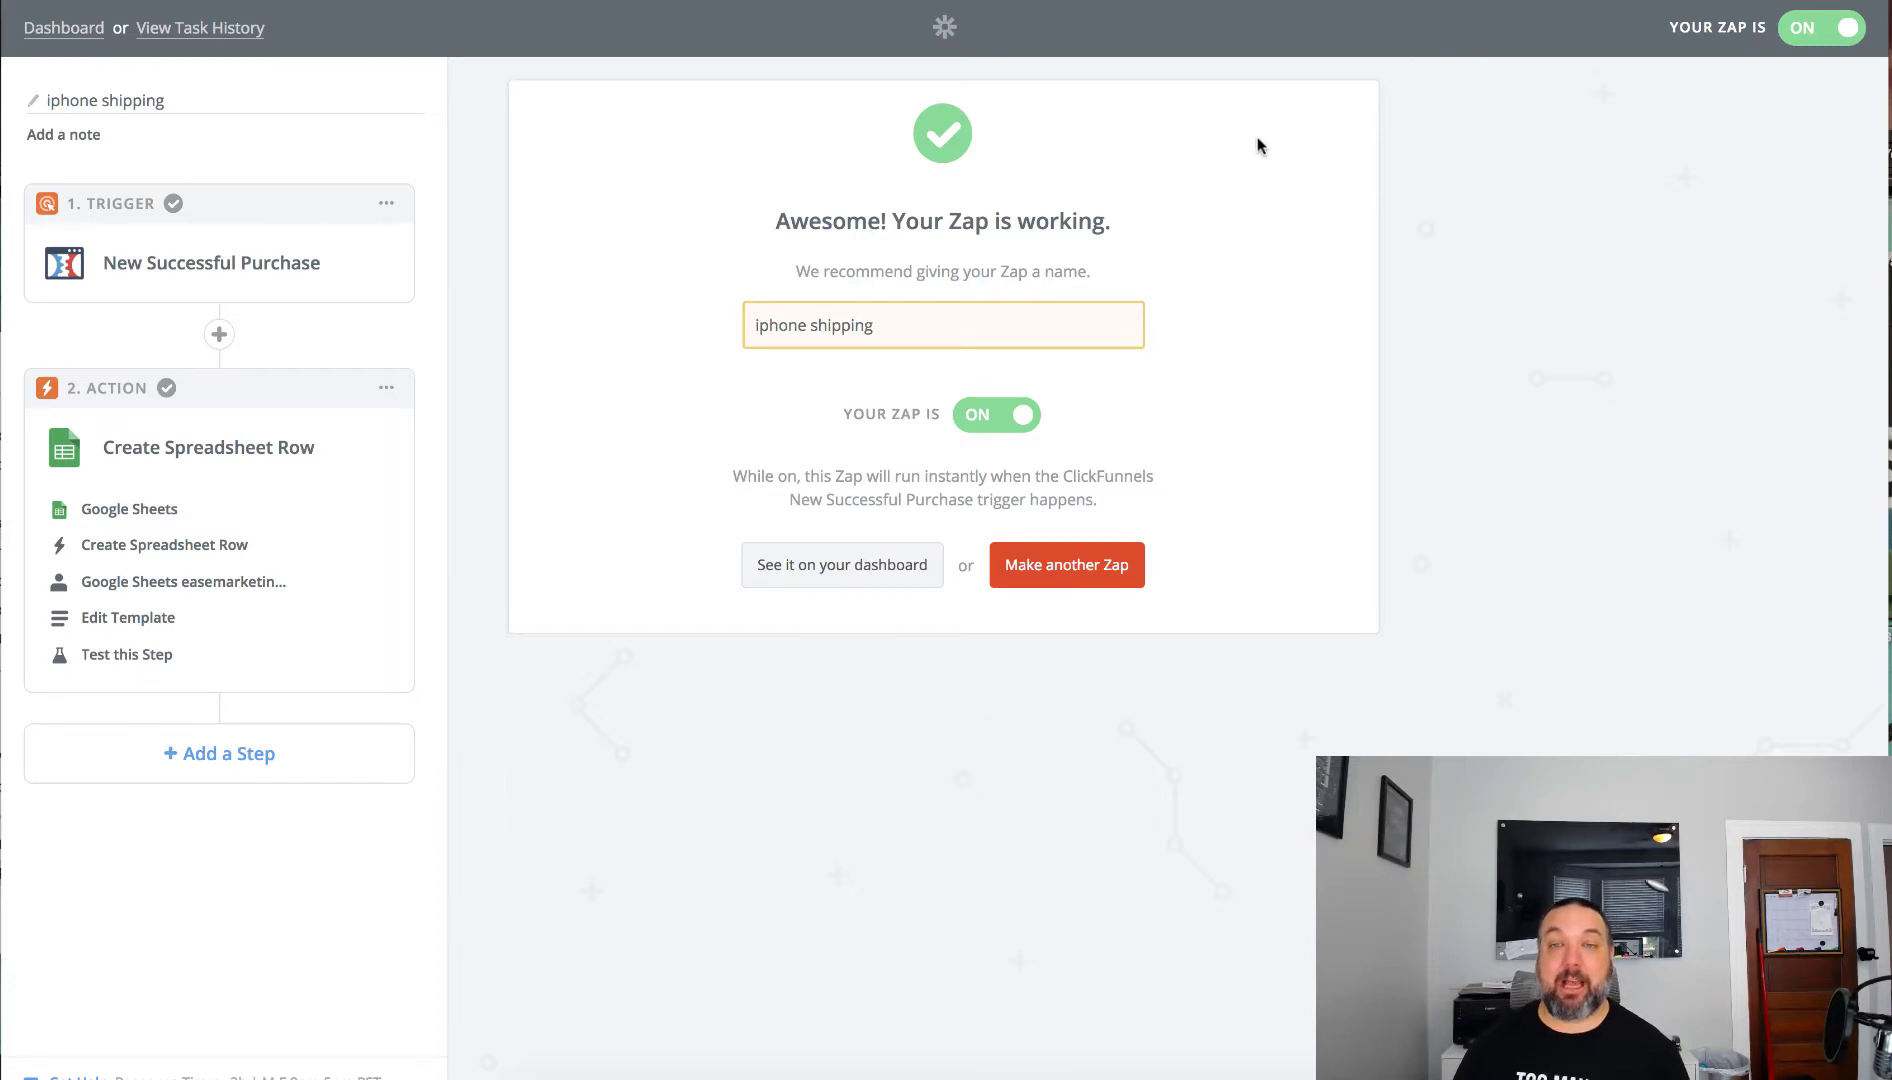
- Close the open order form in ClickFunnels and reopen the live order page from the funnel's Checkout step
left_click(1270, 2)
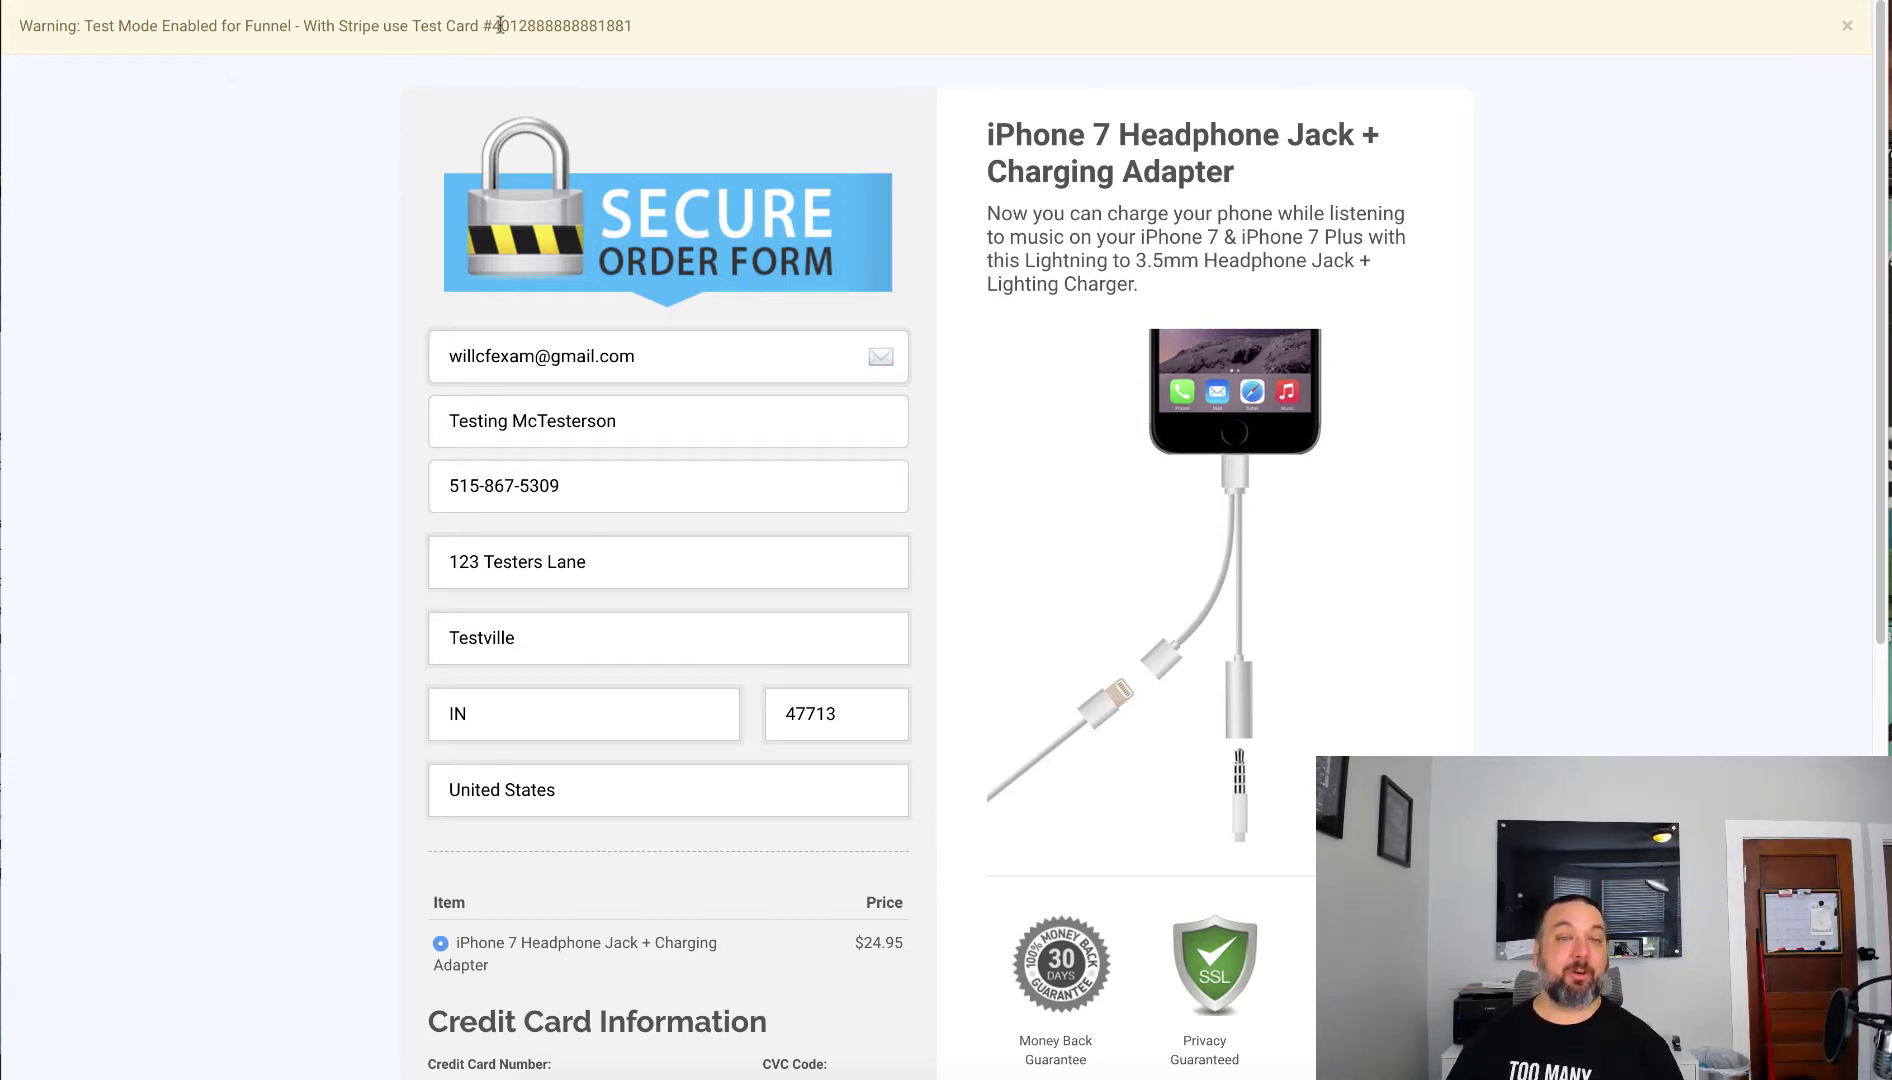
key("Tab")
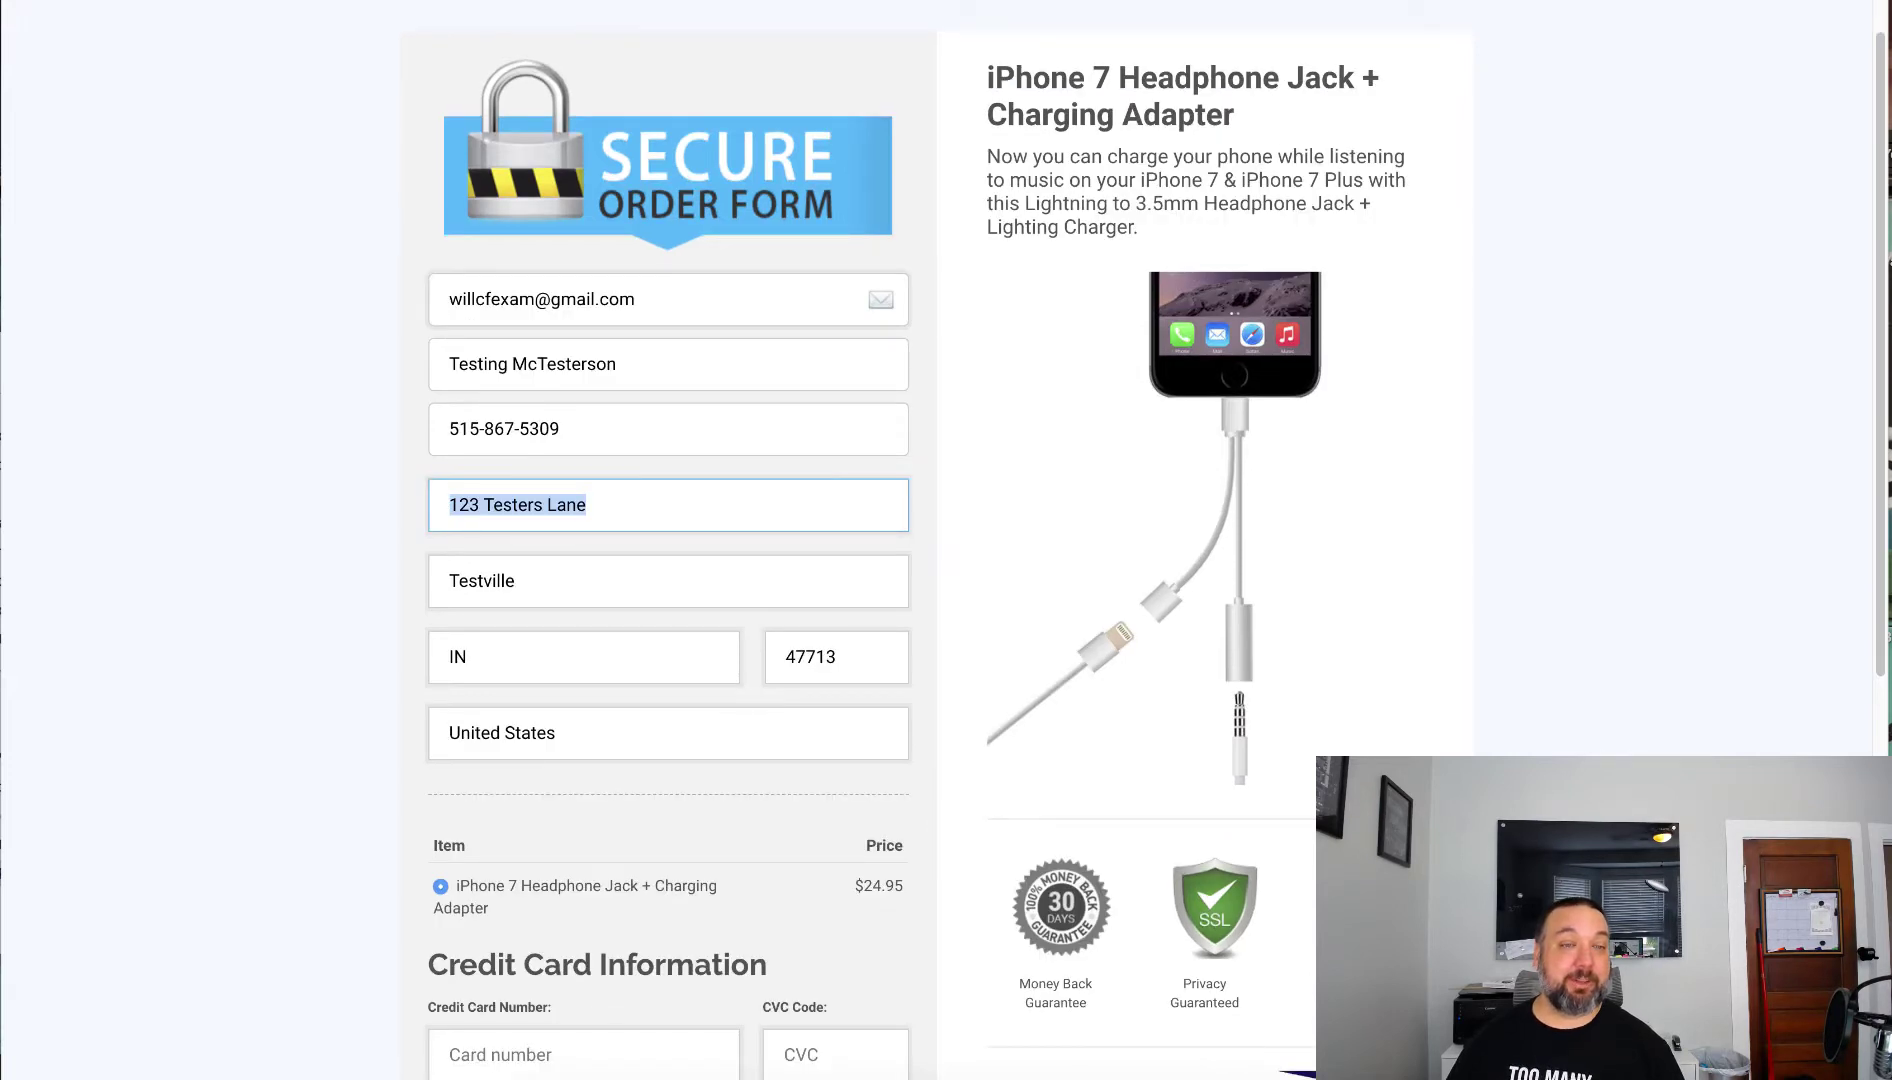
key("ctrl+w")
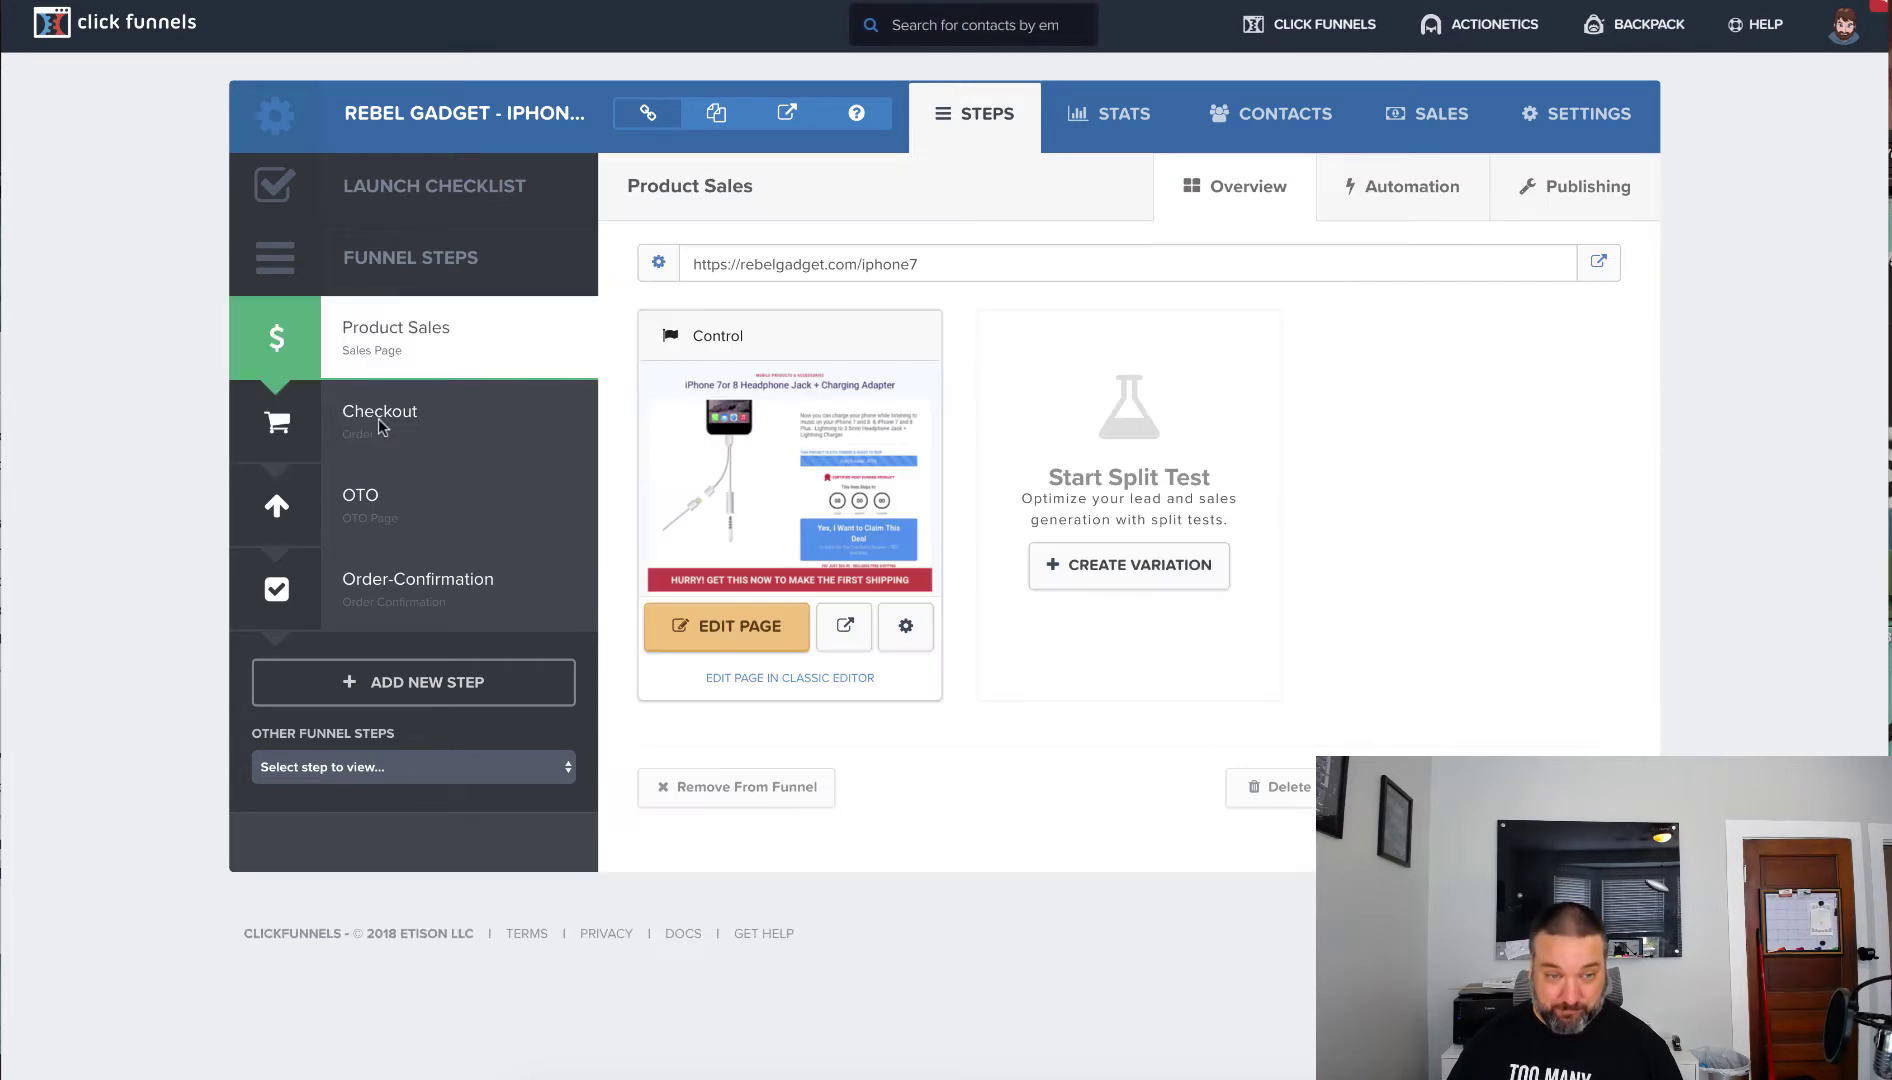
left_click(380, 429)
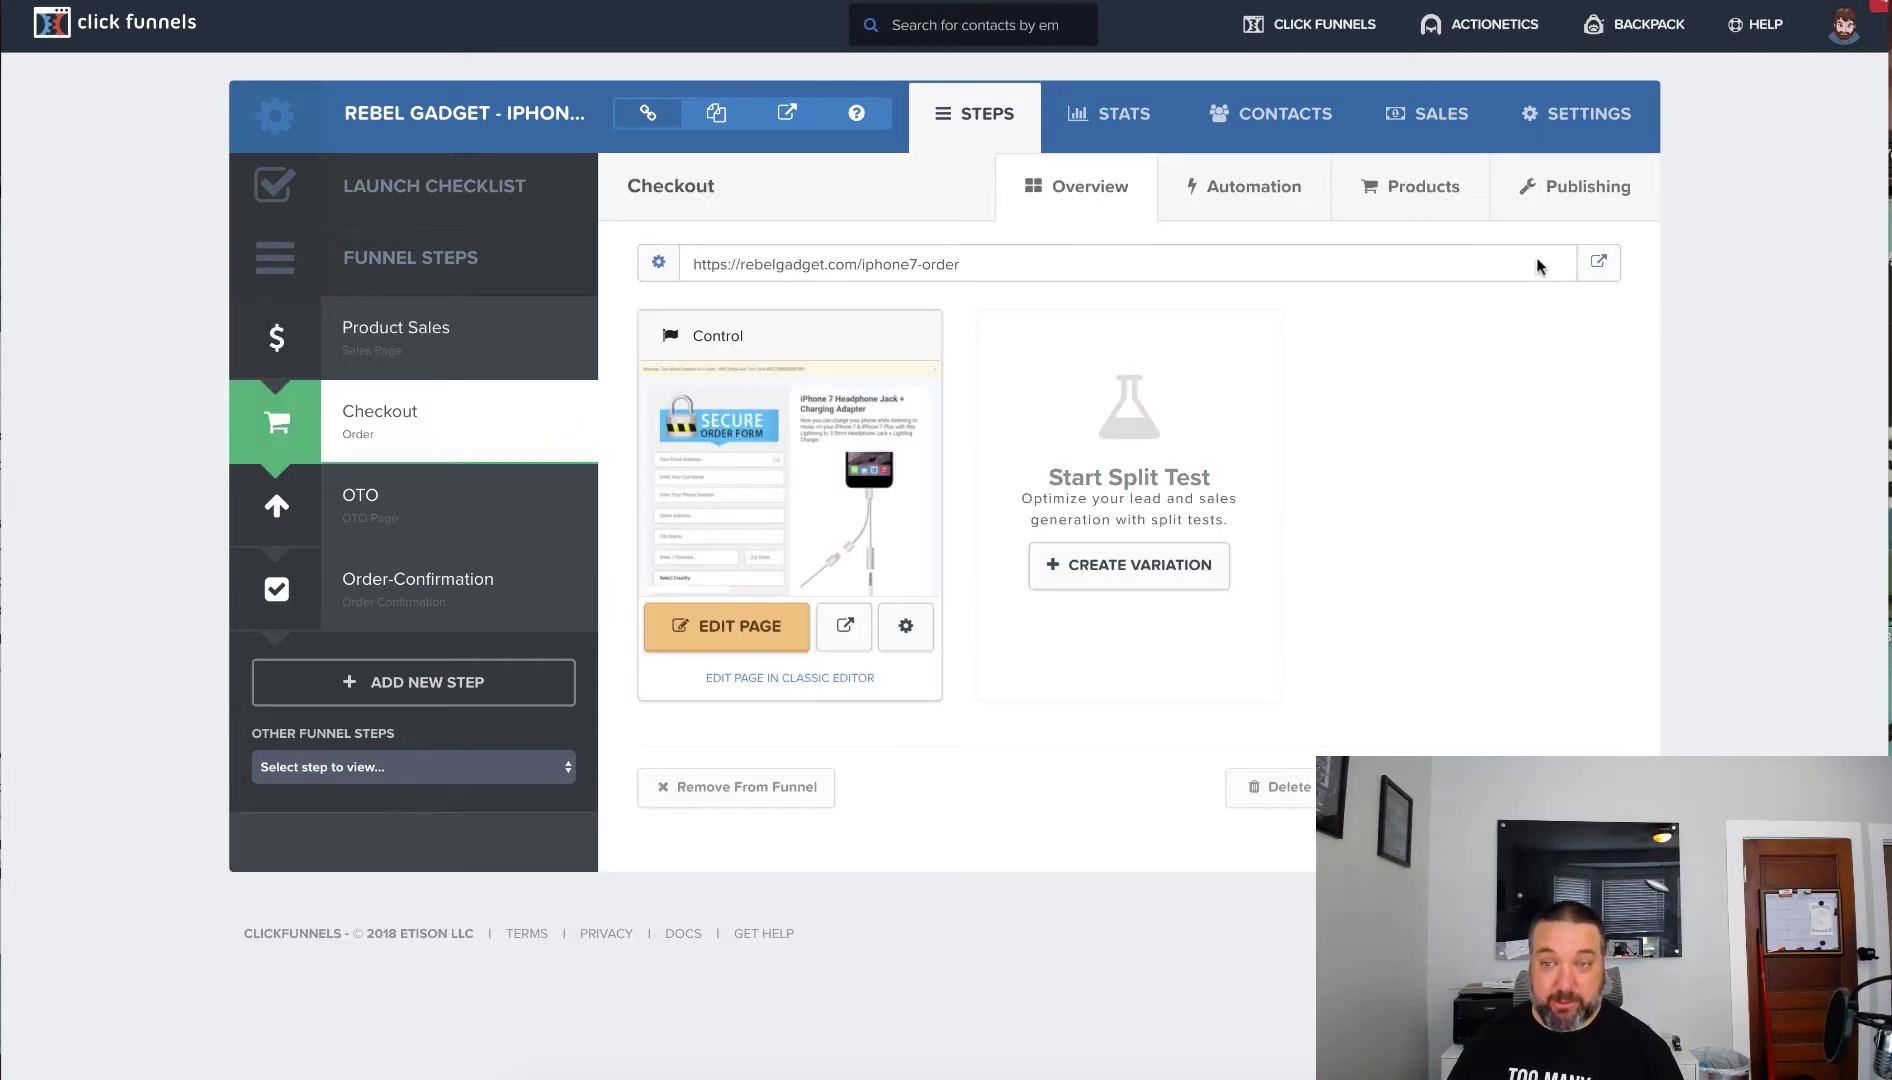
left_click(1597, 264)
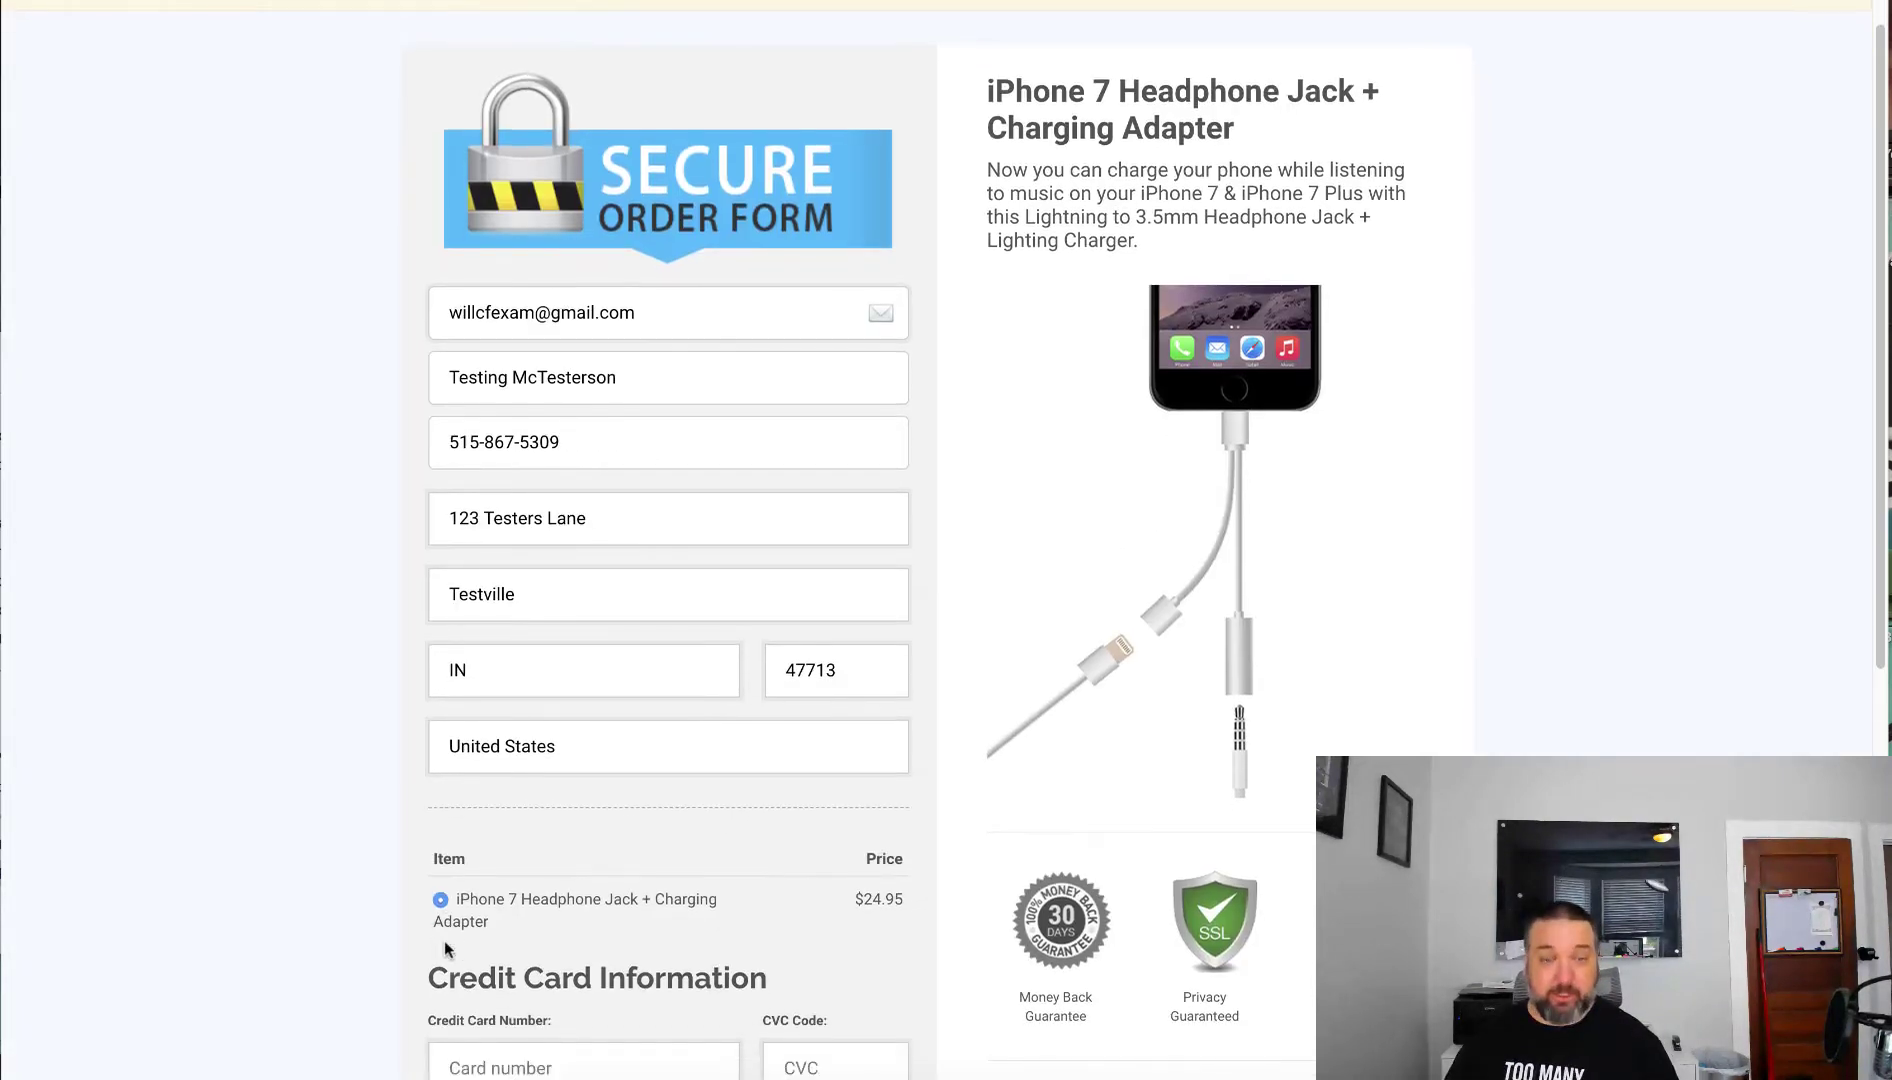
- Select the "Yes, I Need a Backup" one-time offer on the iPhone 7 adapter order form
scroll(792, 913, "down", 2)
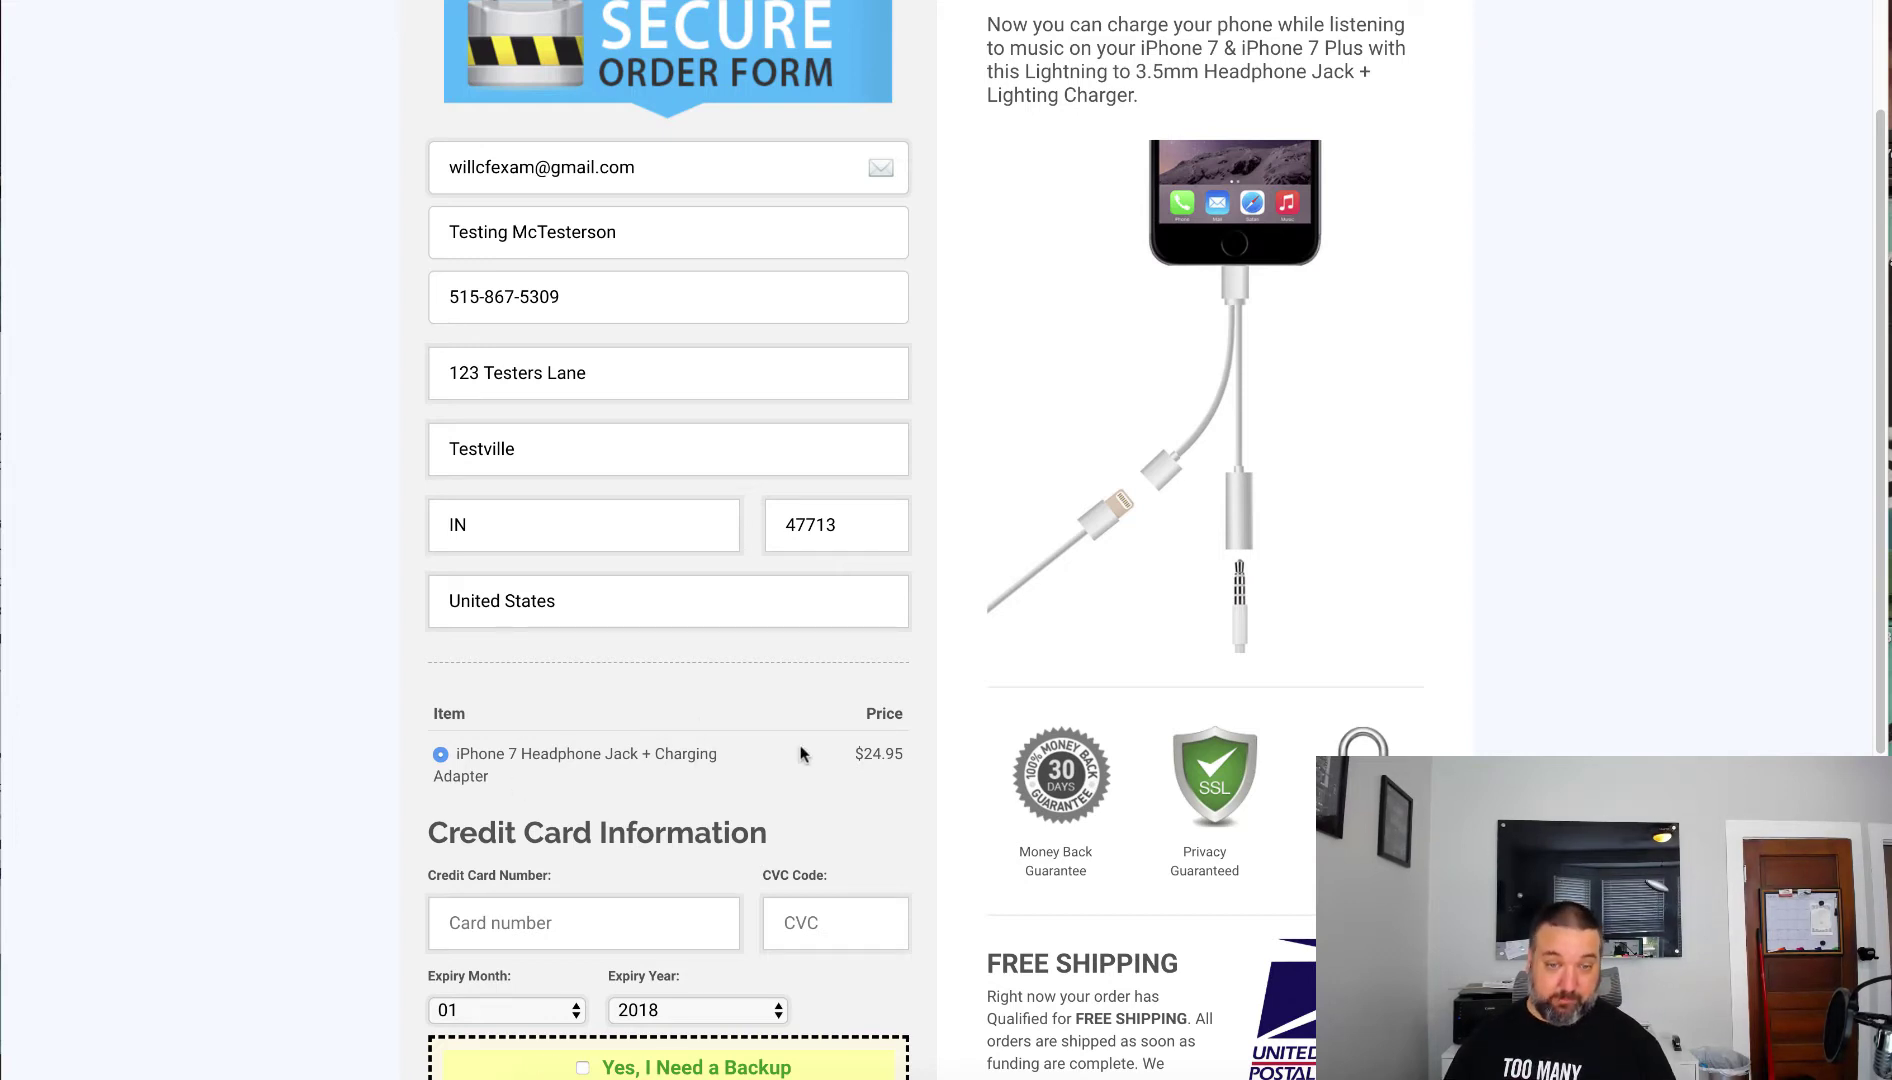
scroll(800, 753, "down", 1)
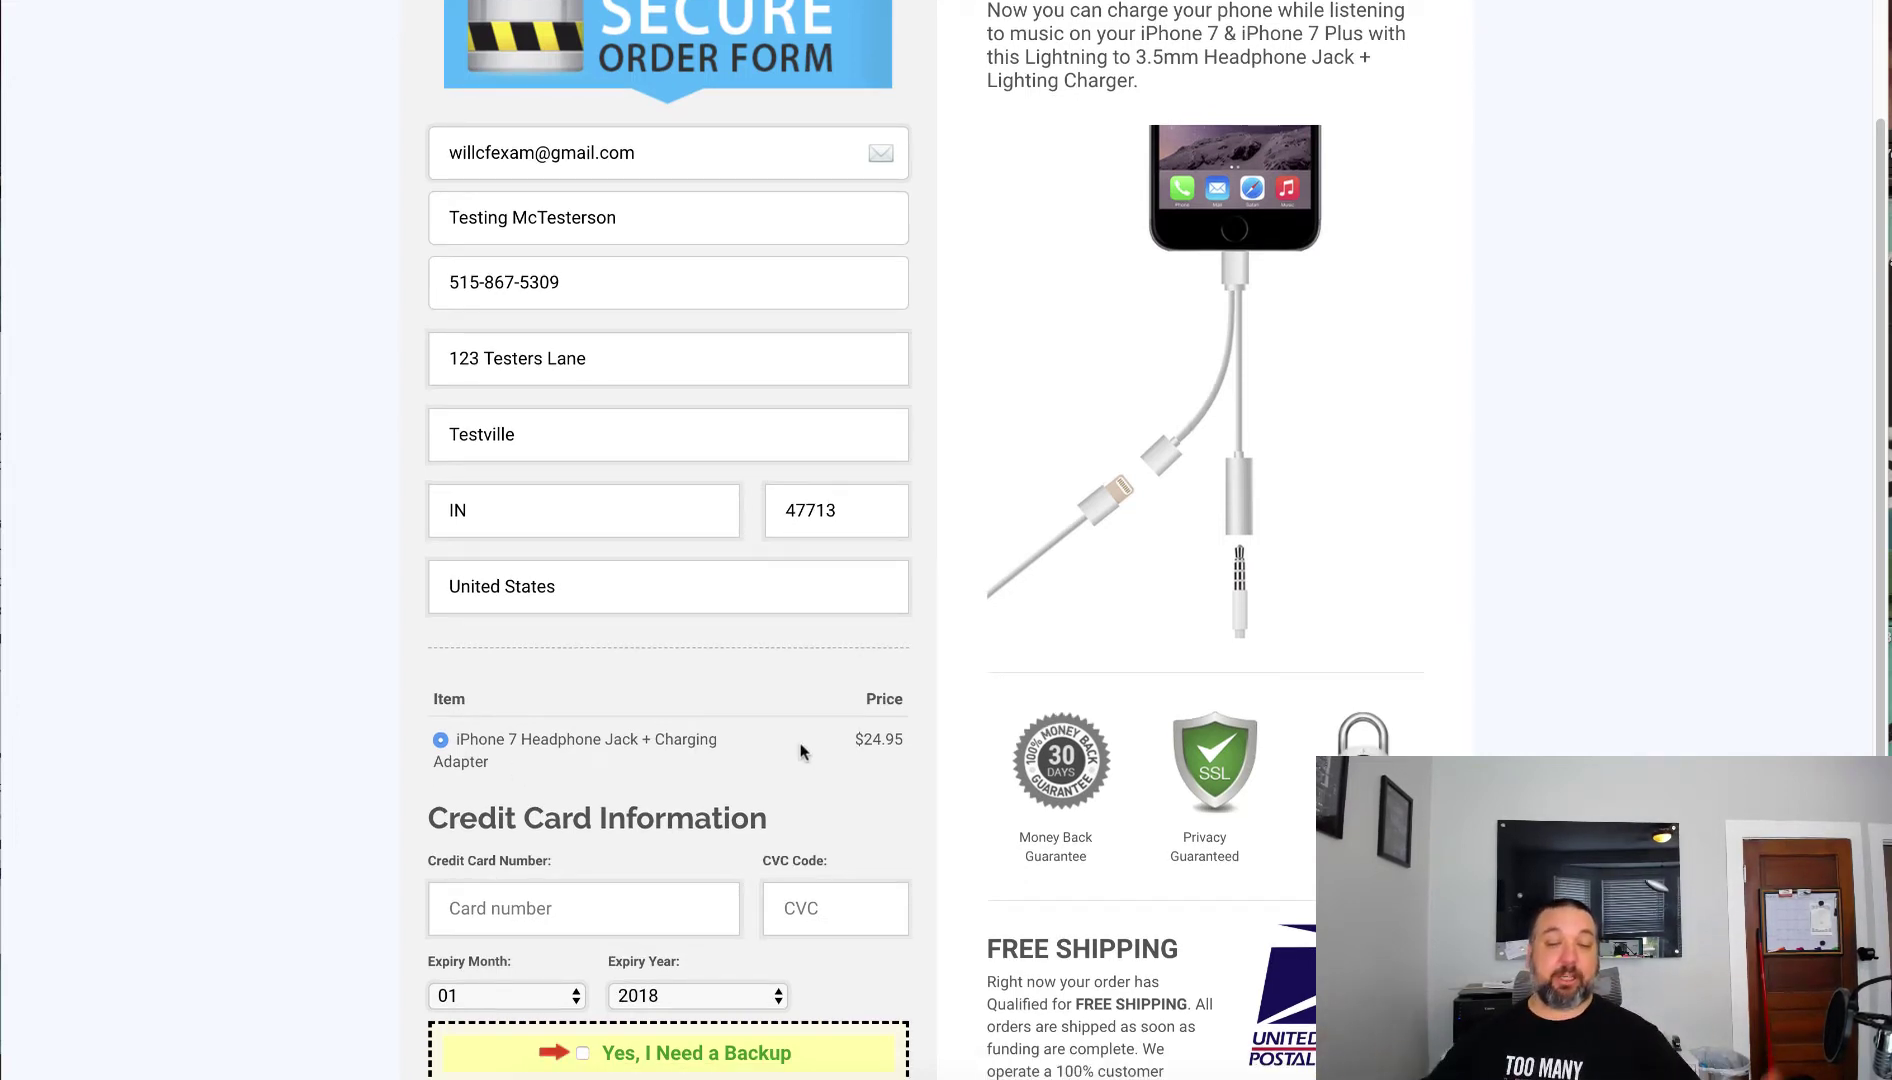
scroll(800, 753, "down", 2)
scroll(800, 751, "down", 2)
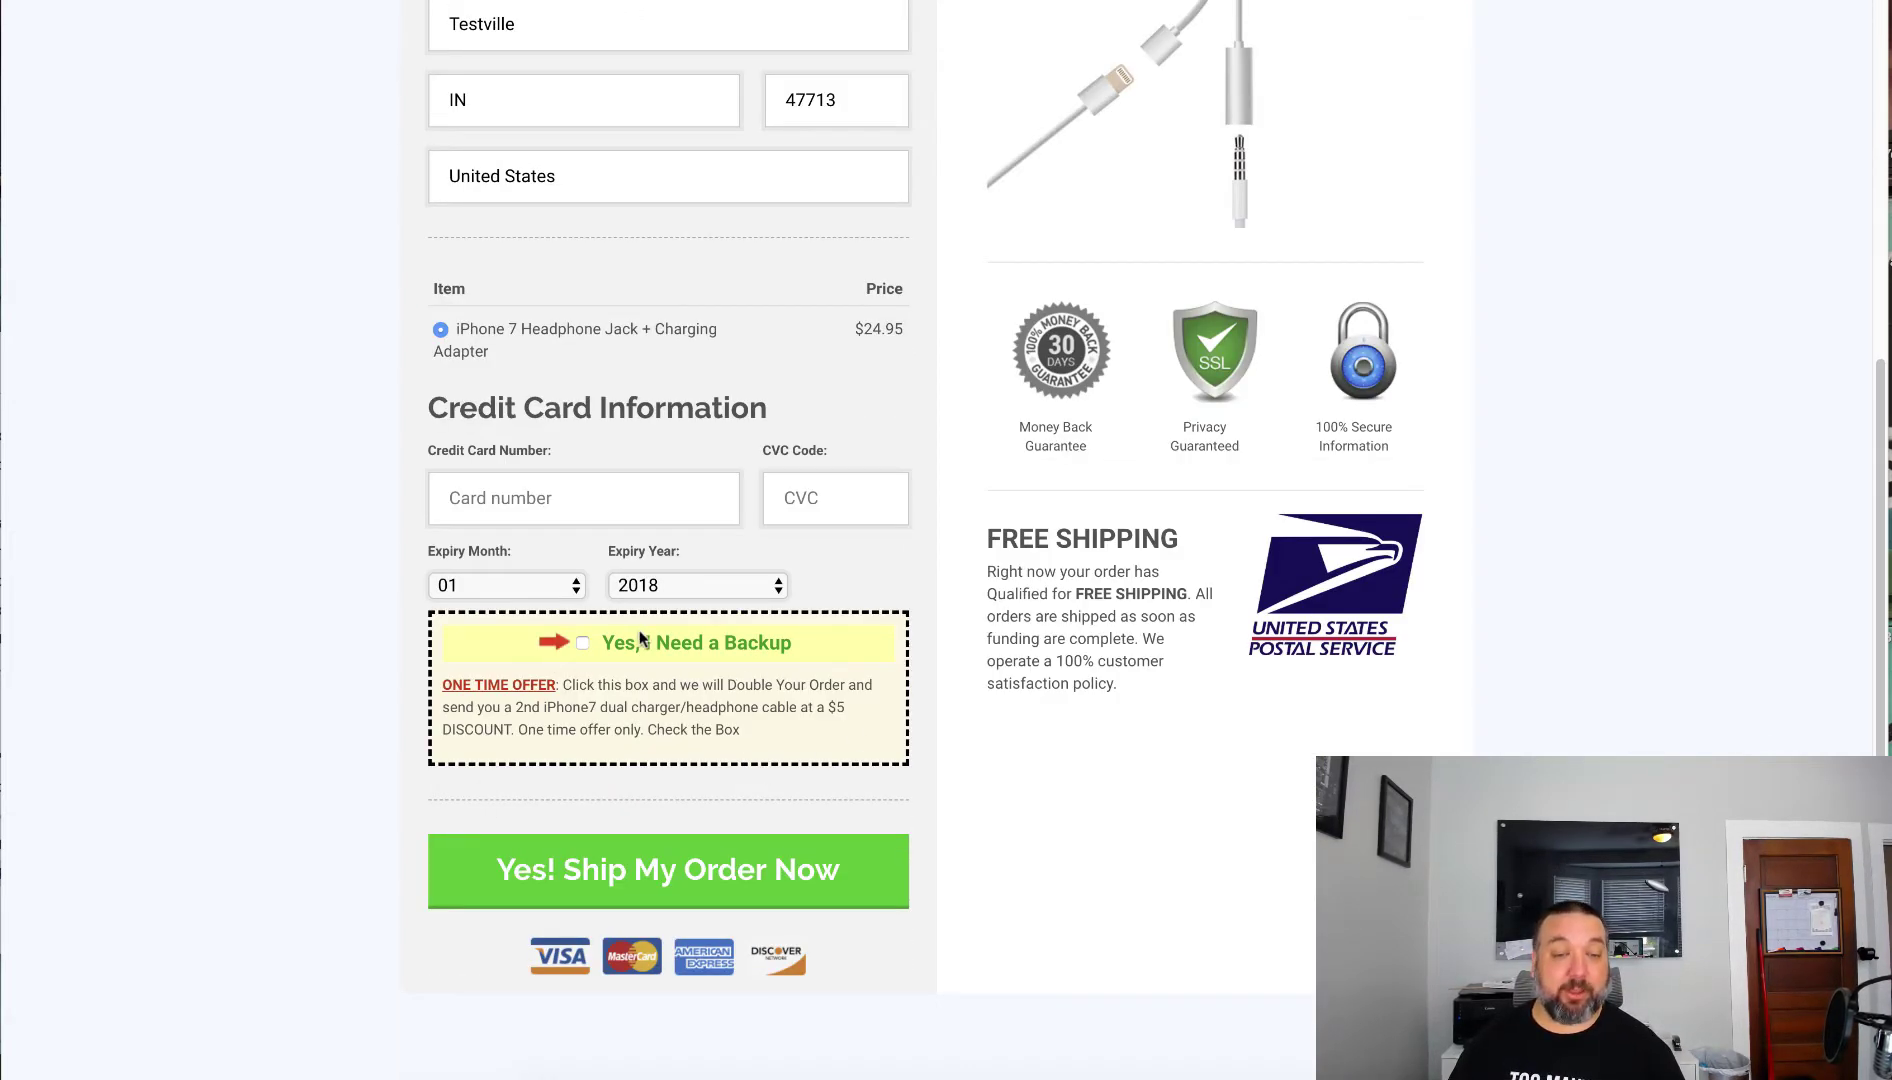
left_click(582, 643)
scroll(401, 371, "up", 2)
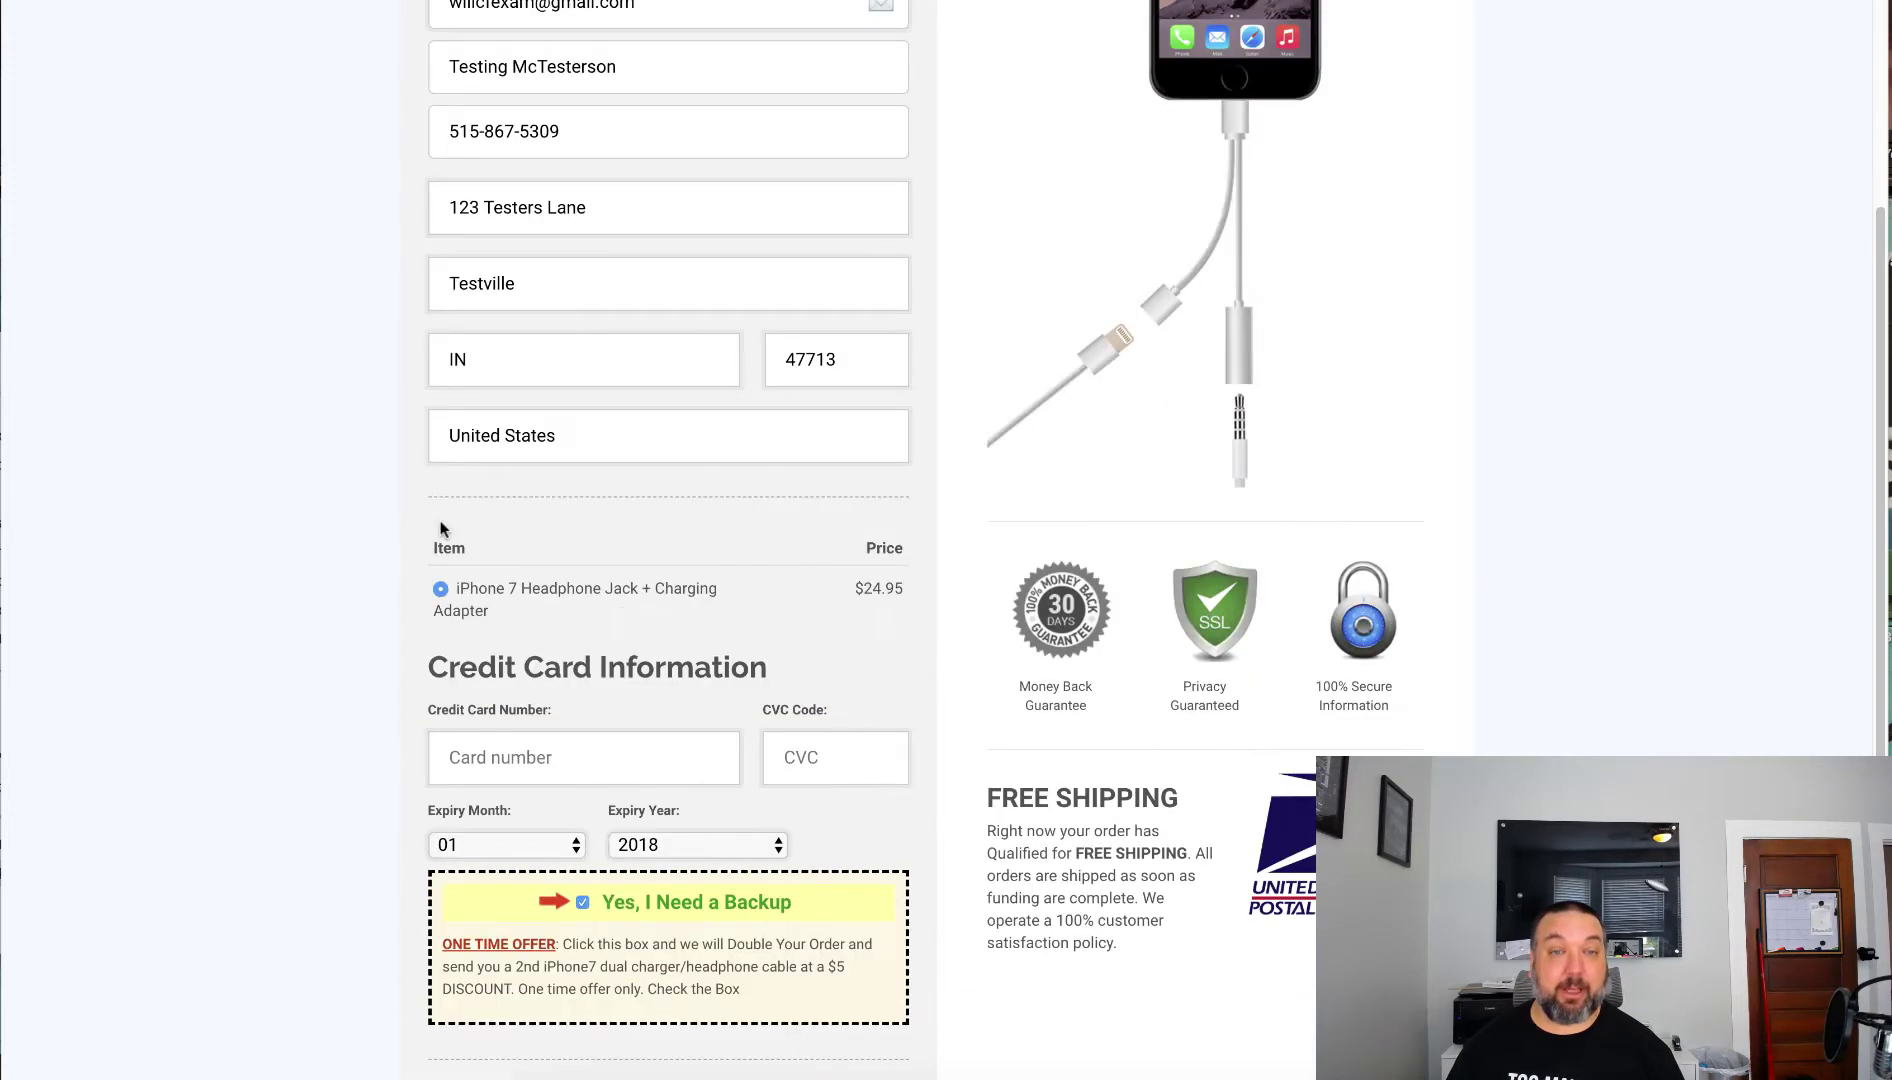
- Return from the order form to the funnel editor and open the OTO step's overview
scroll(441, 527, "down", 1)
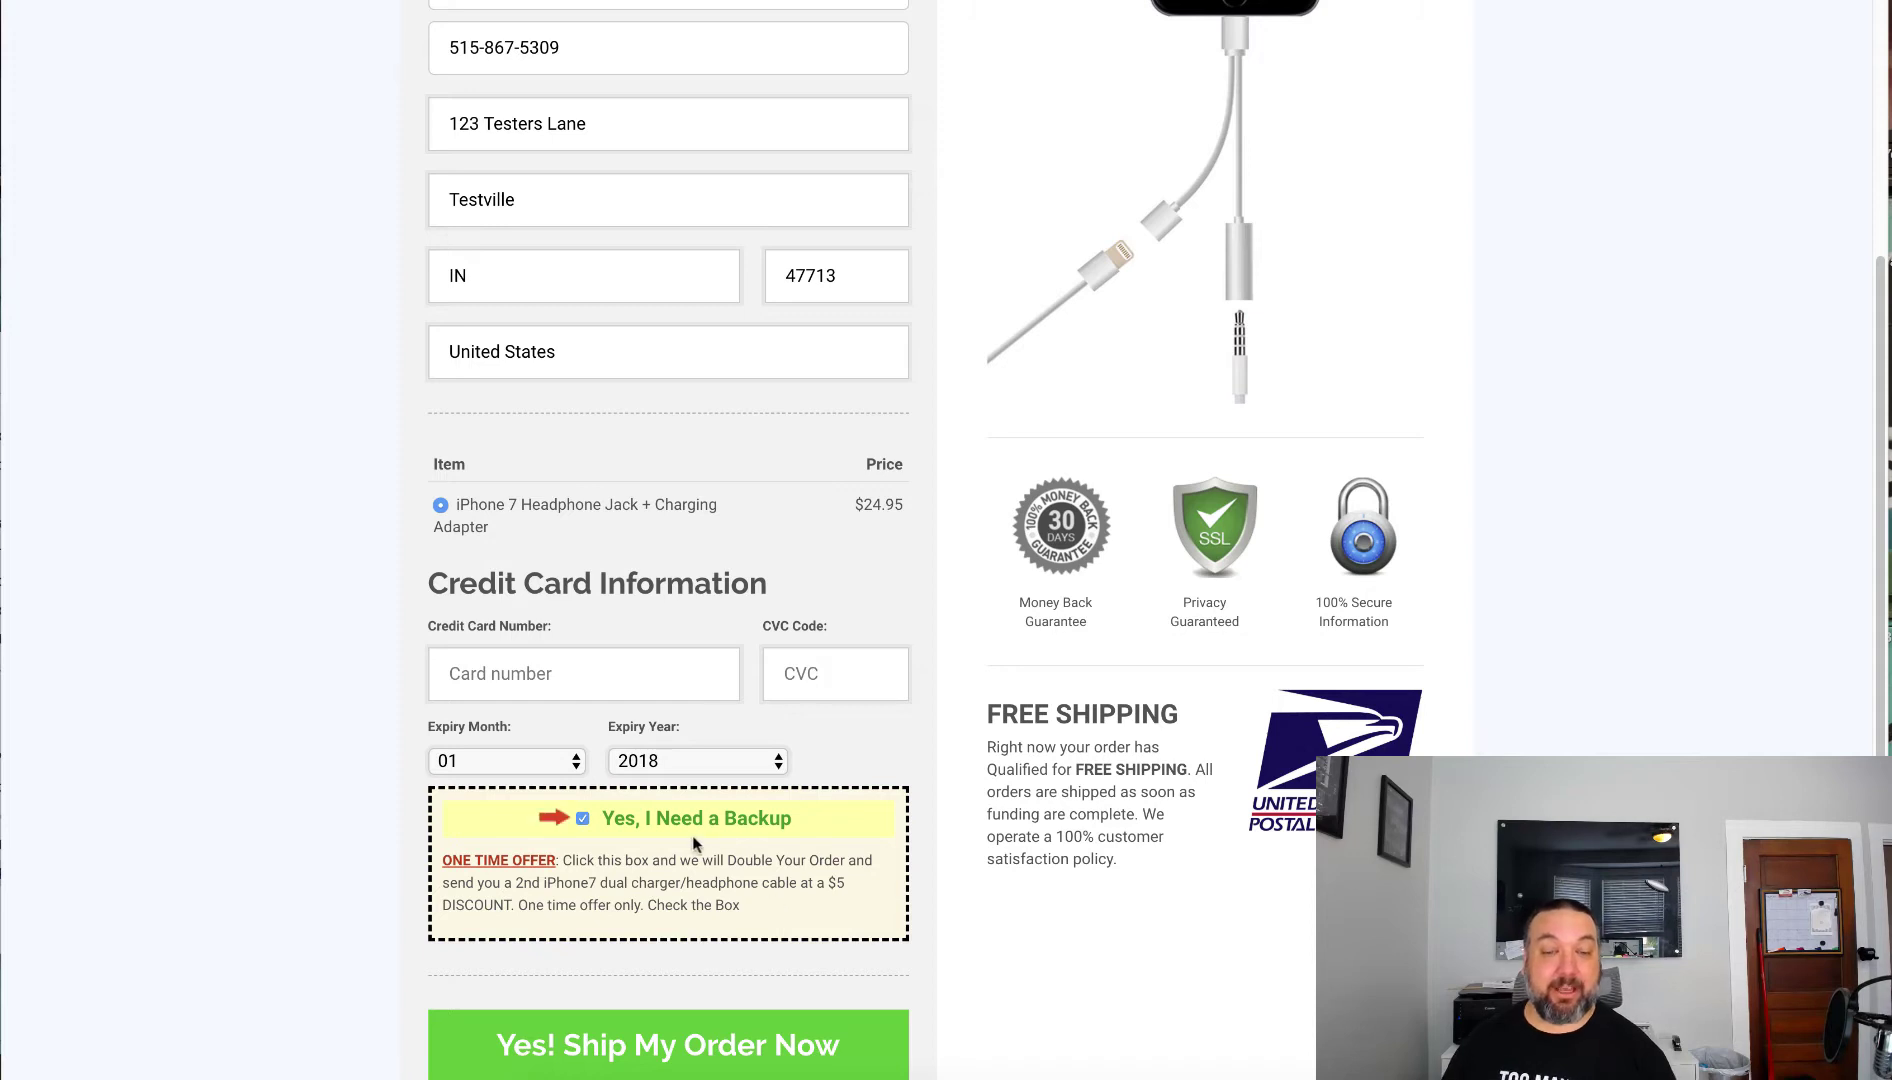
scroll(265, 715, "up", 2)
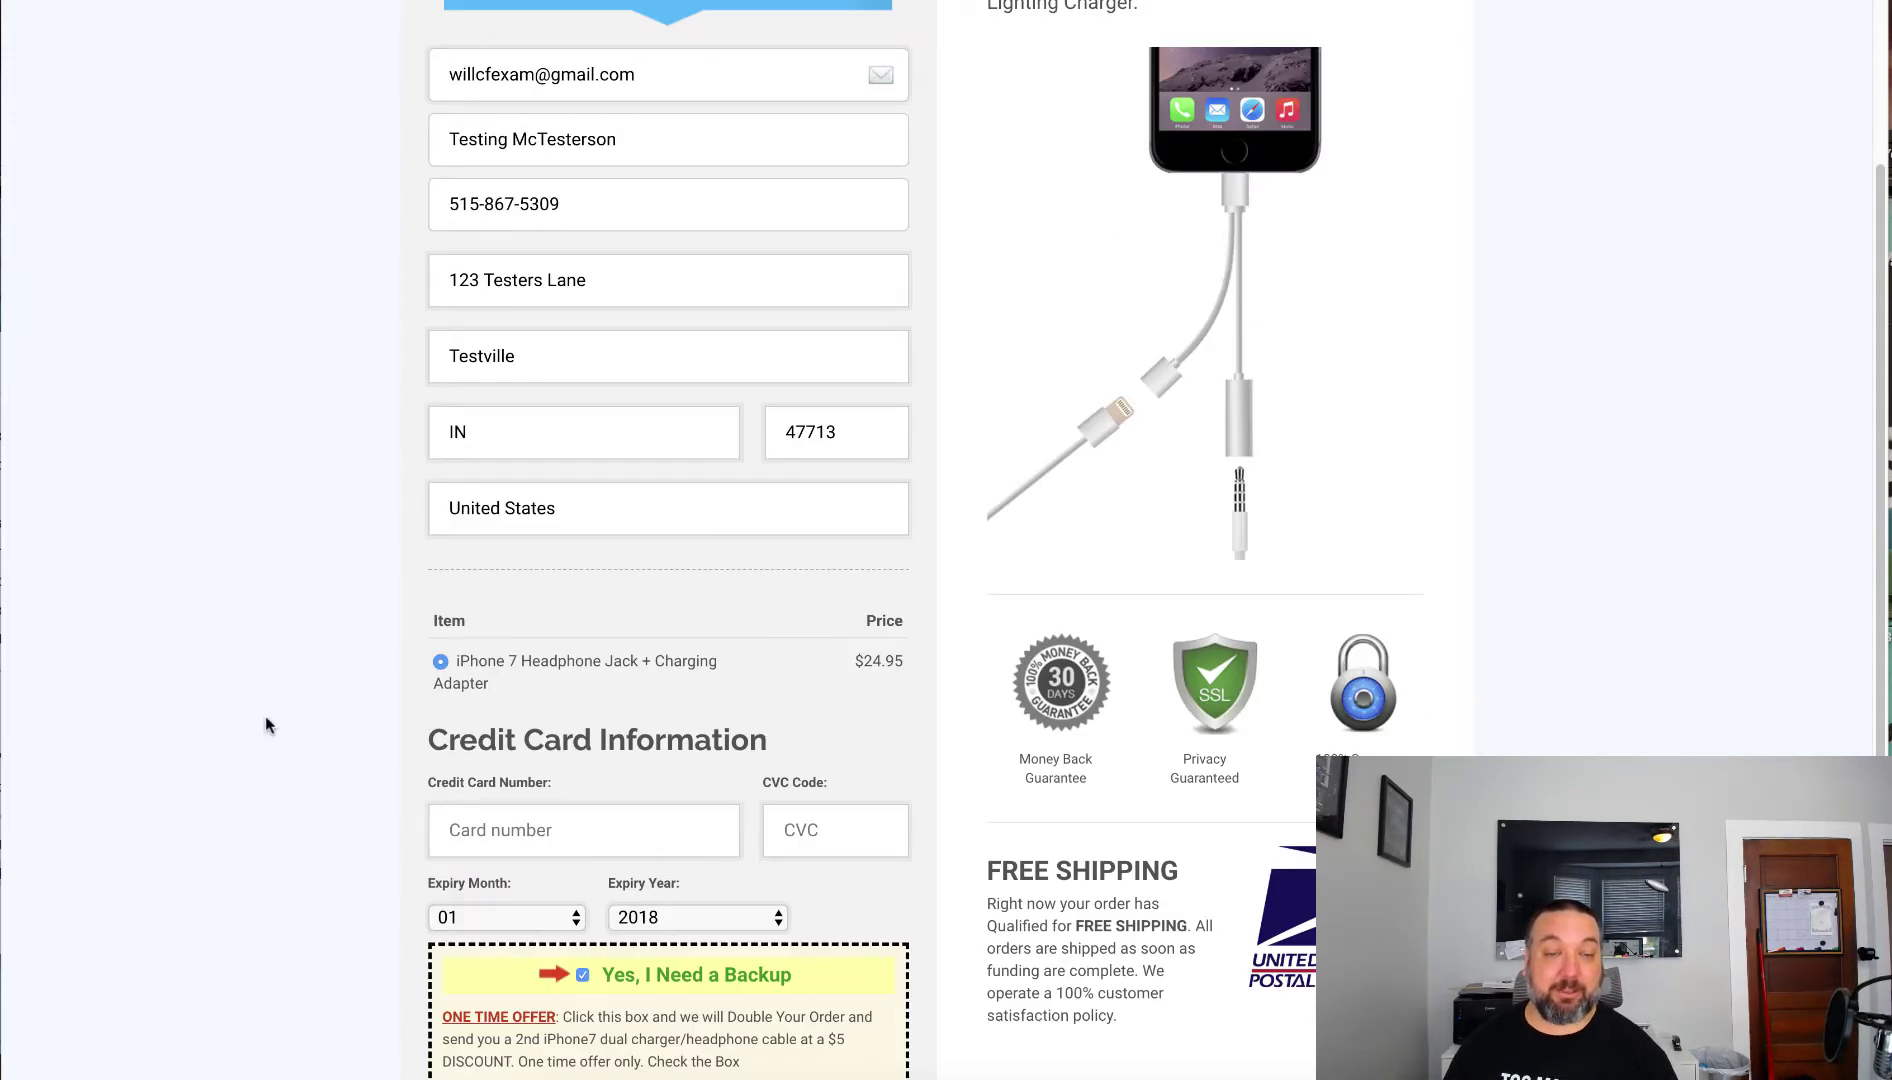
scroll(265, 715, "up", 3)
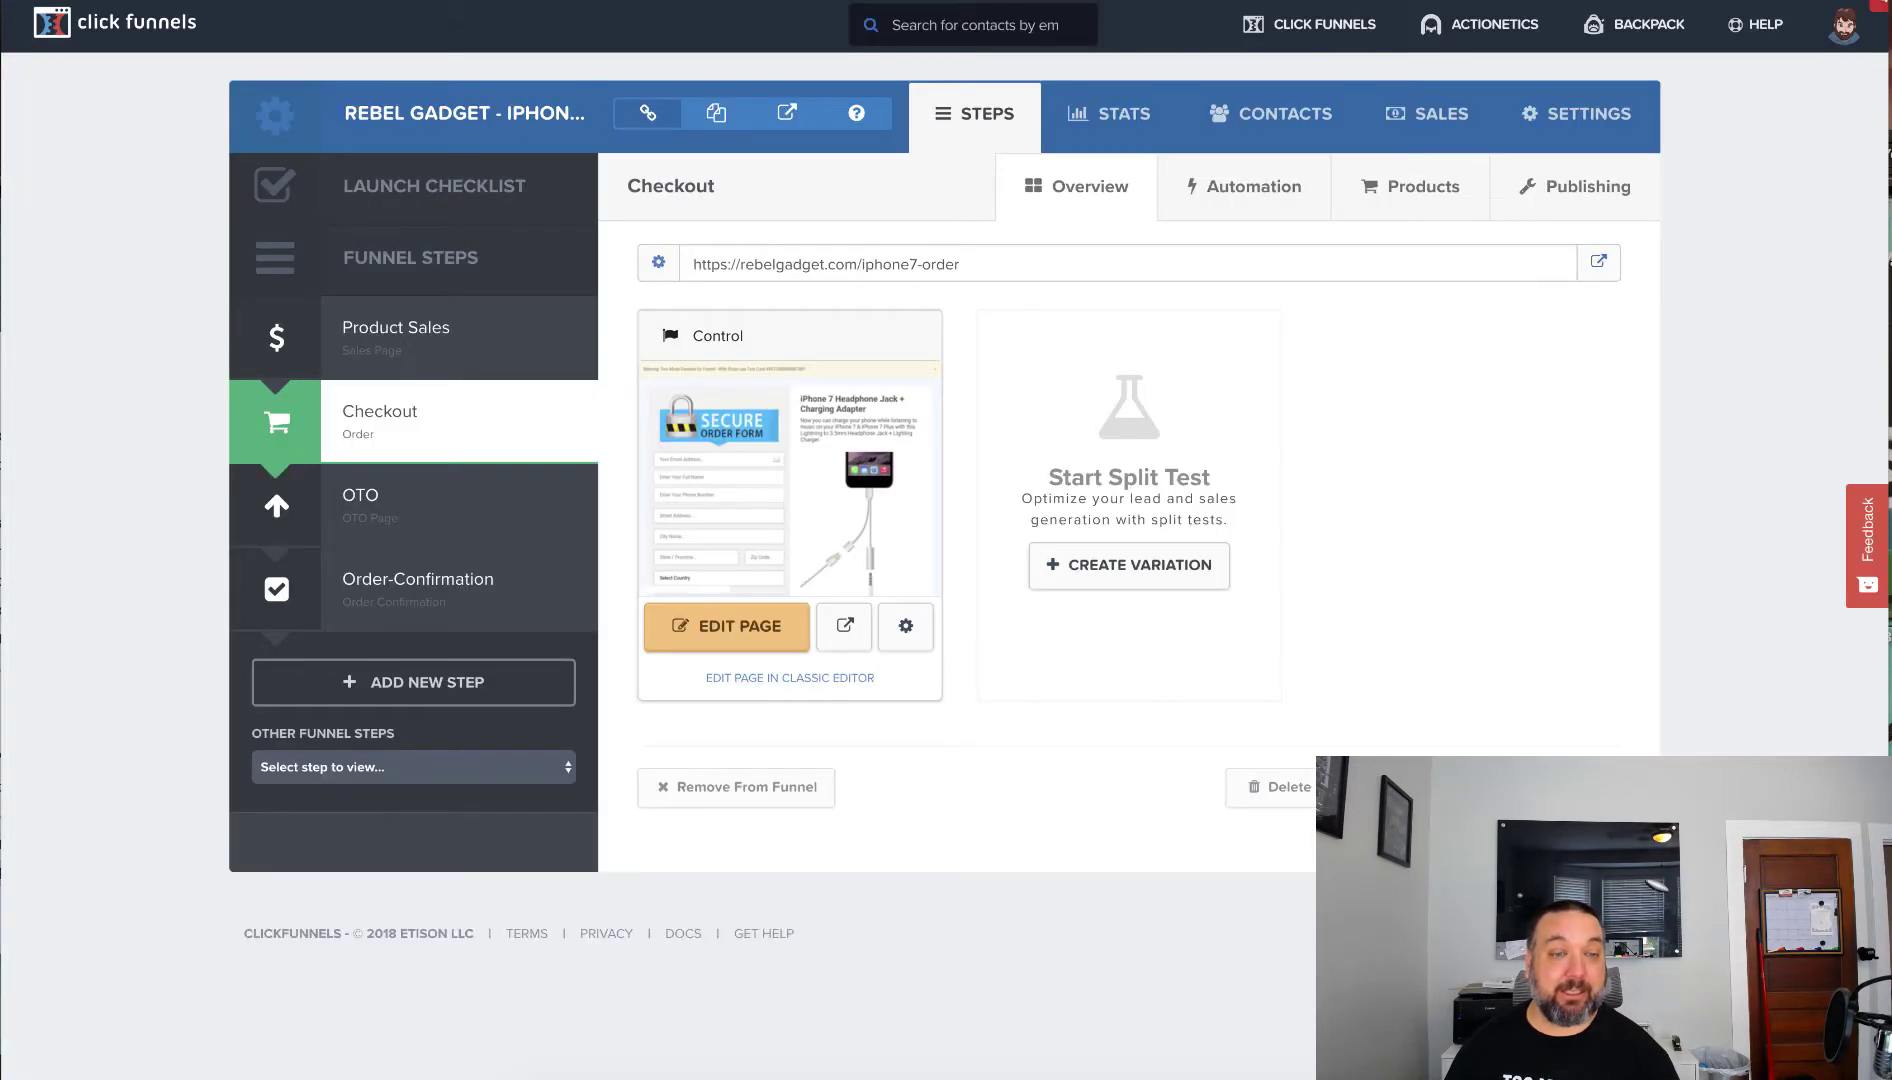
left_click(380, 518)
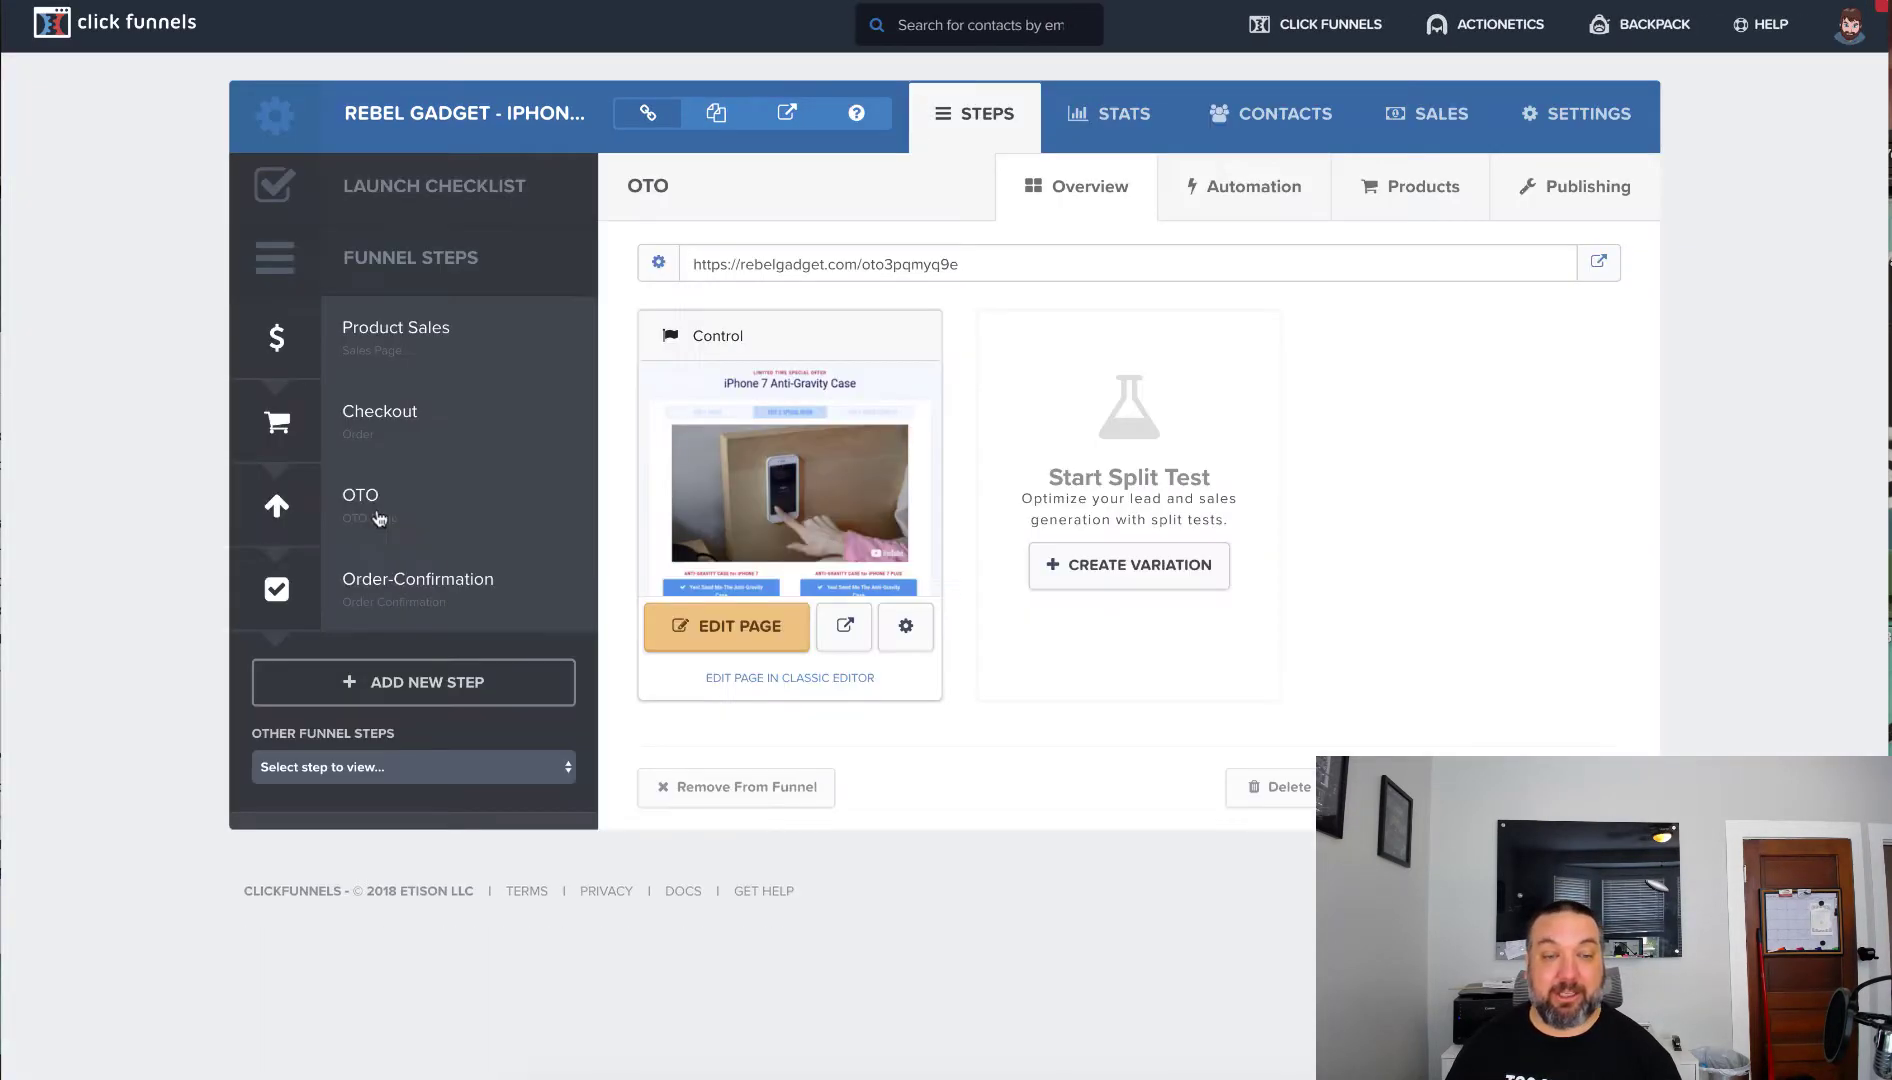
- View the live OTO page, and open the shipping fulfillment options of the Iphone 7 Anti Gravity Case product
left_click(1599, 266)
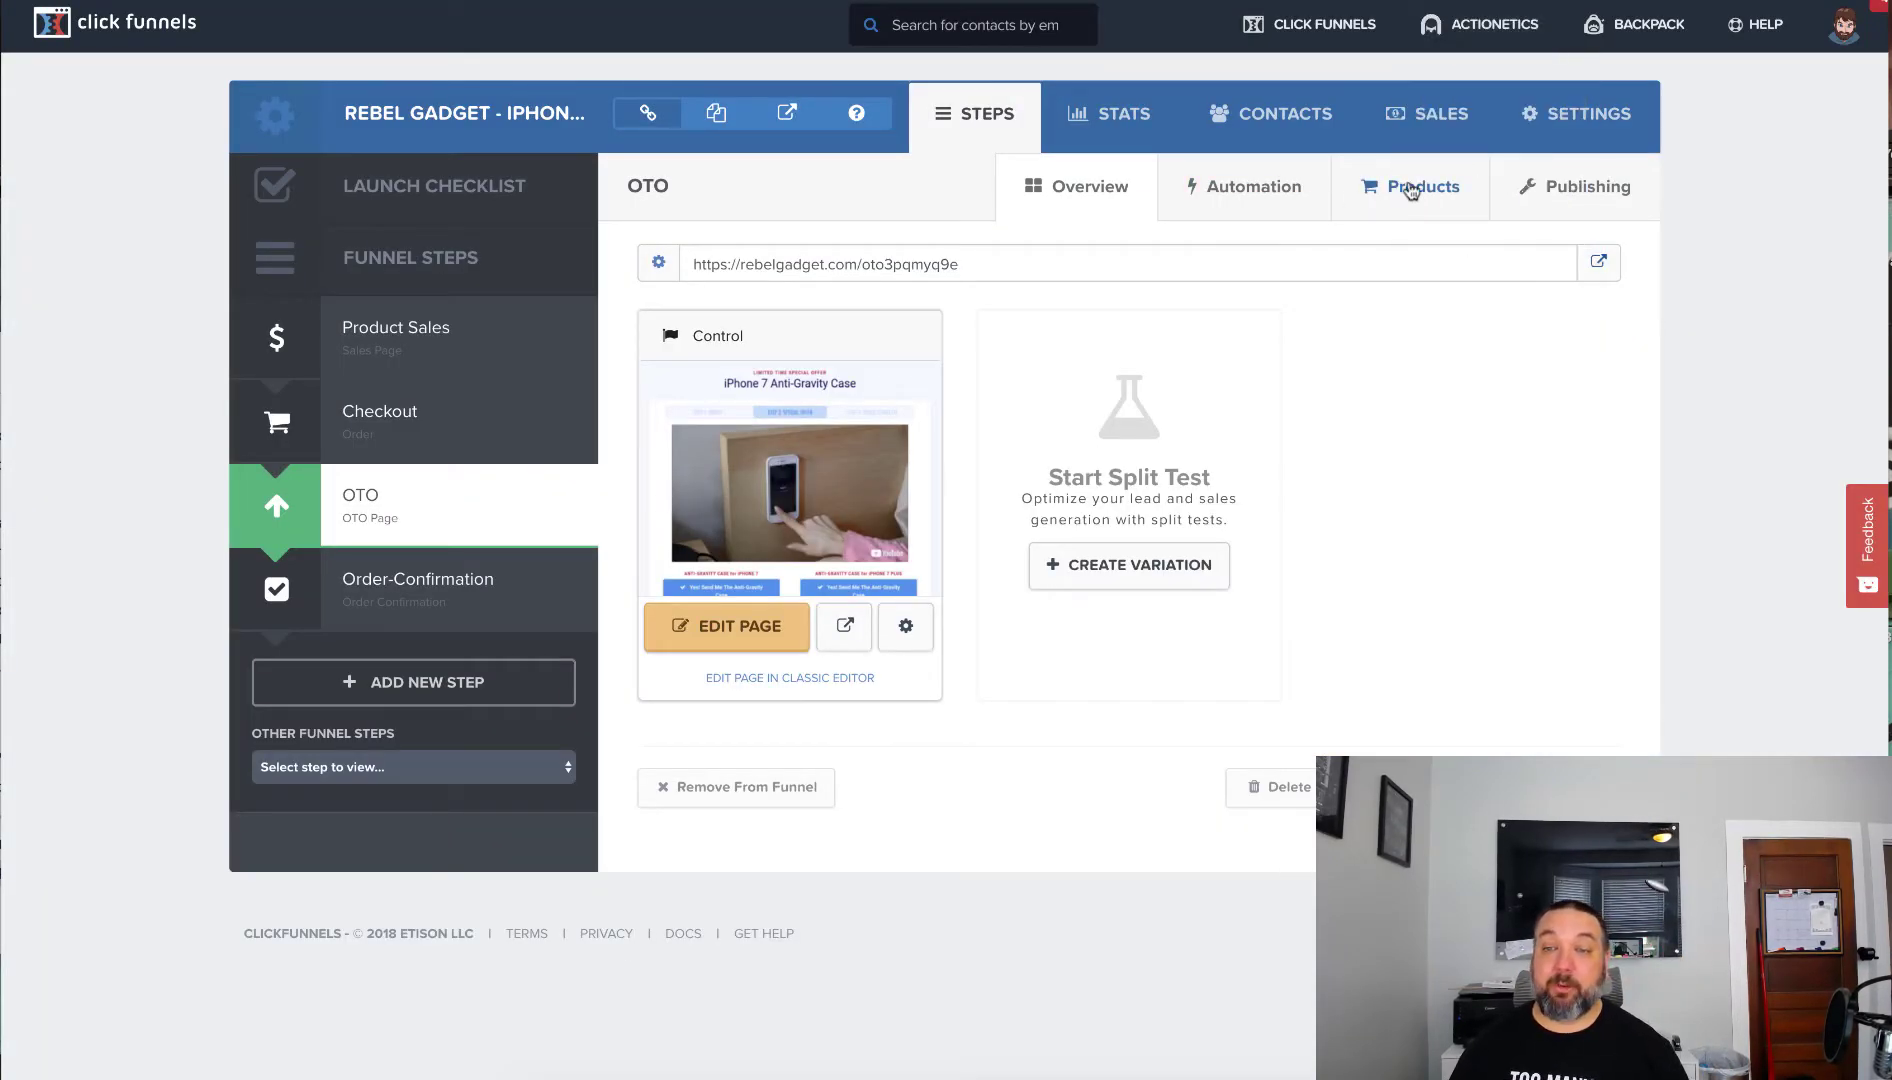
left_click(1411, 191)
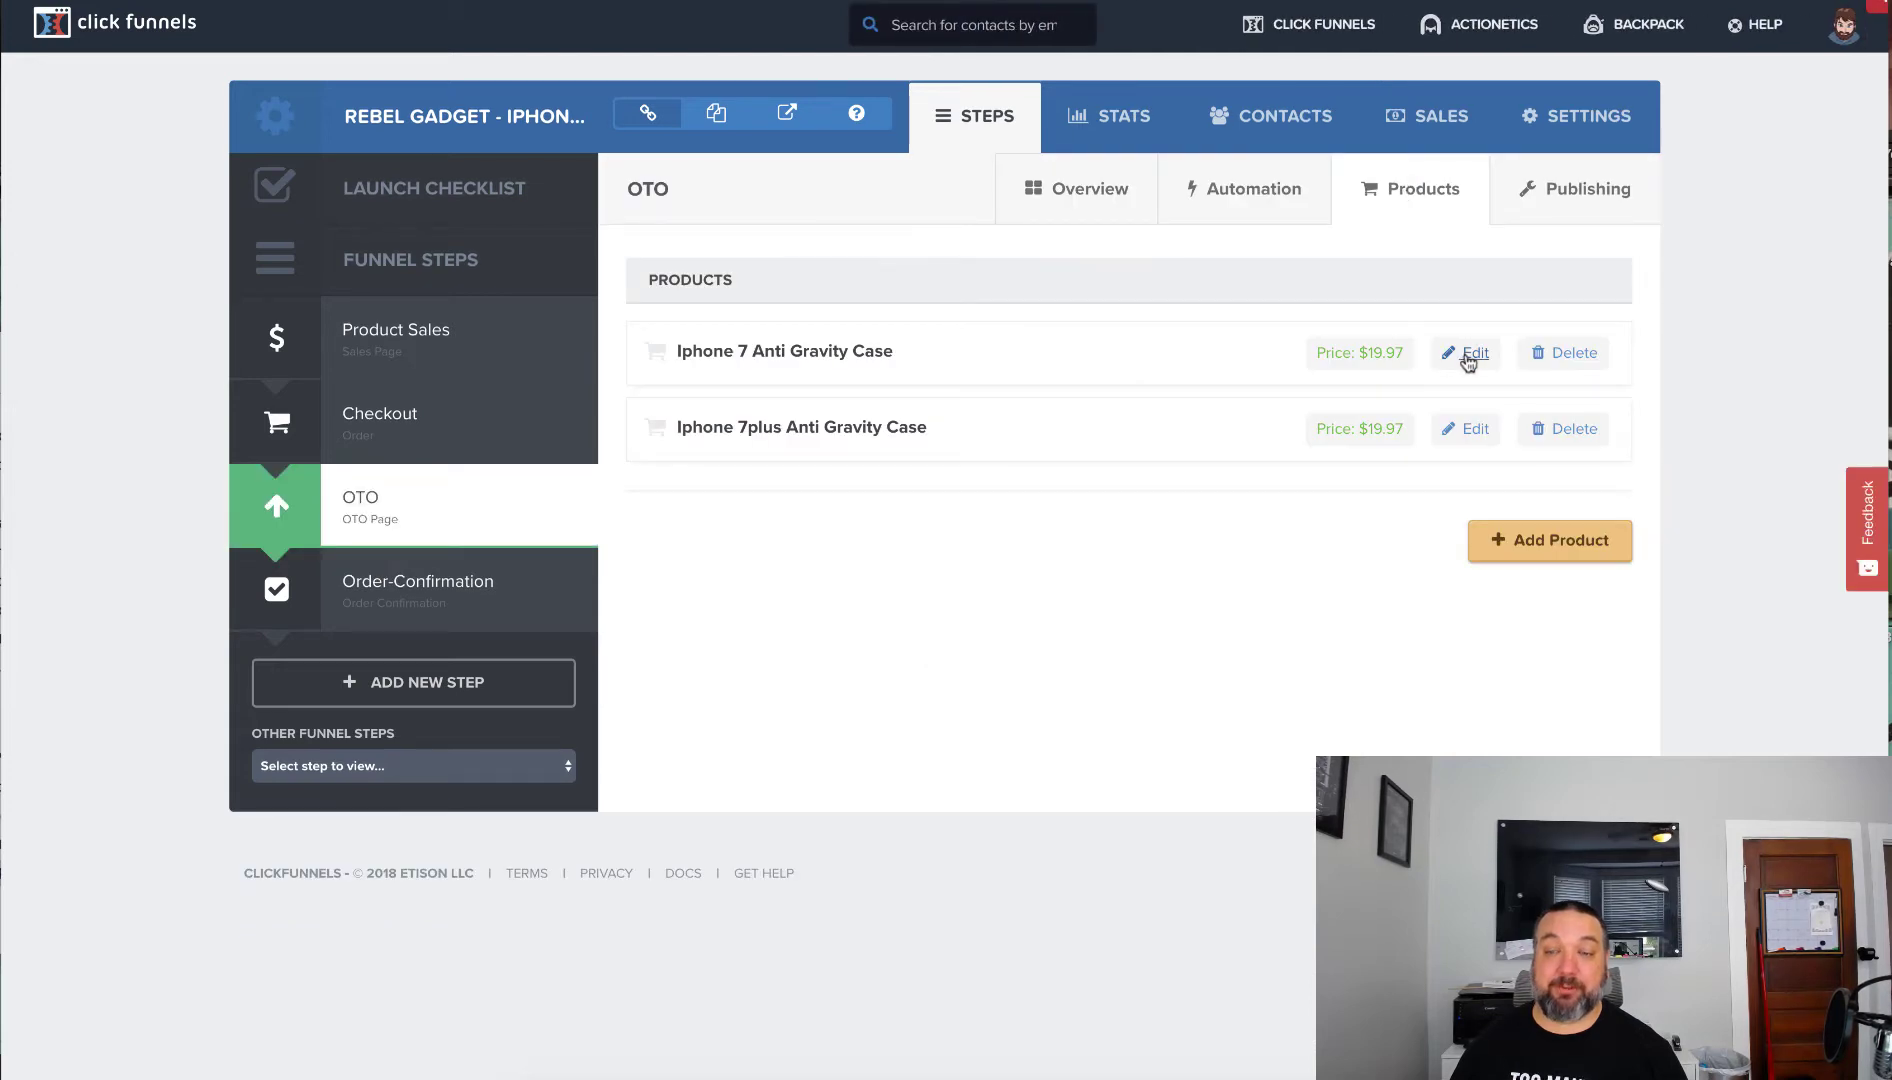
left_click(1472, 354)
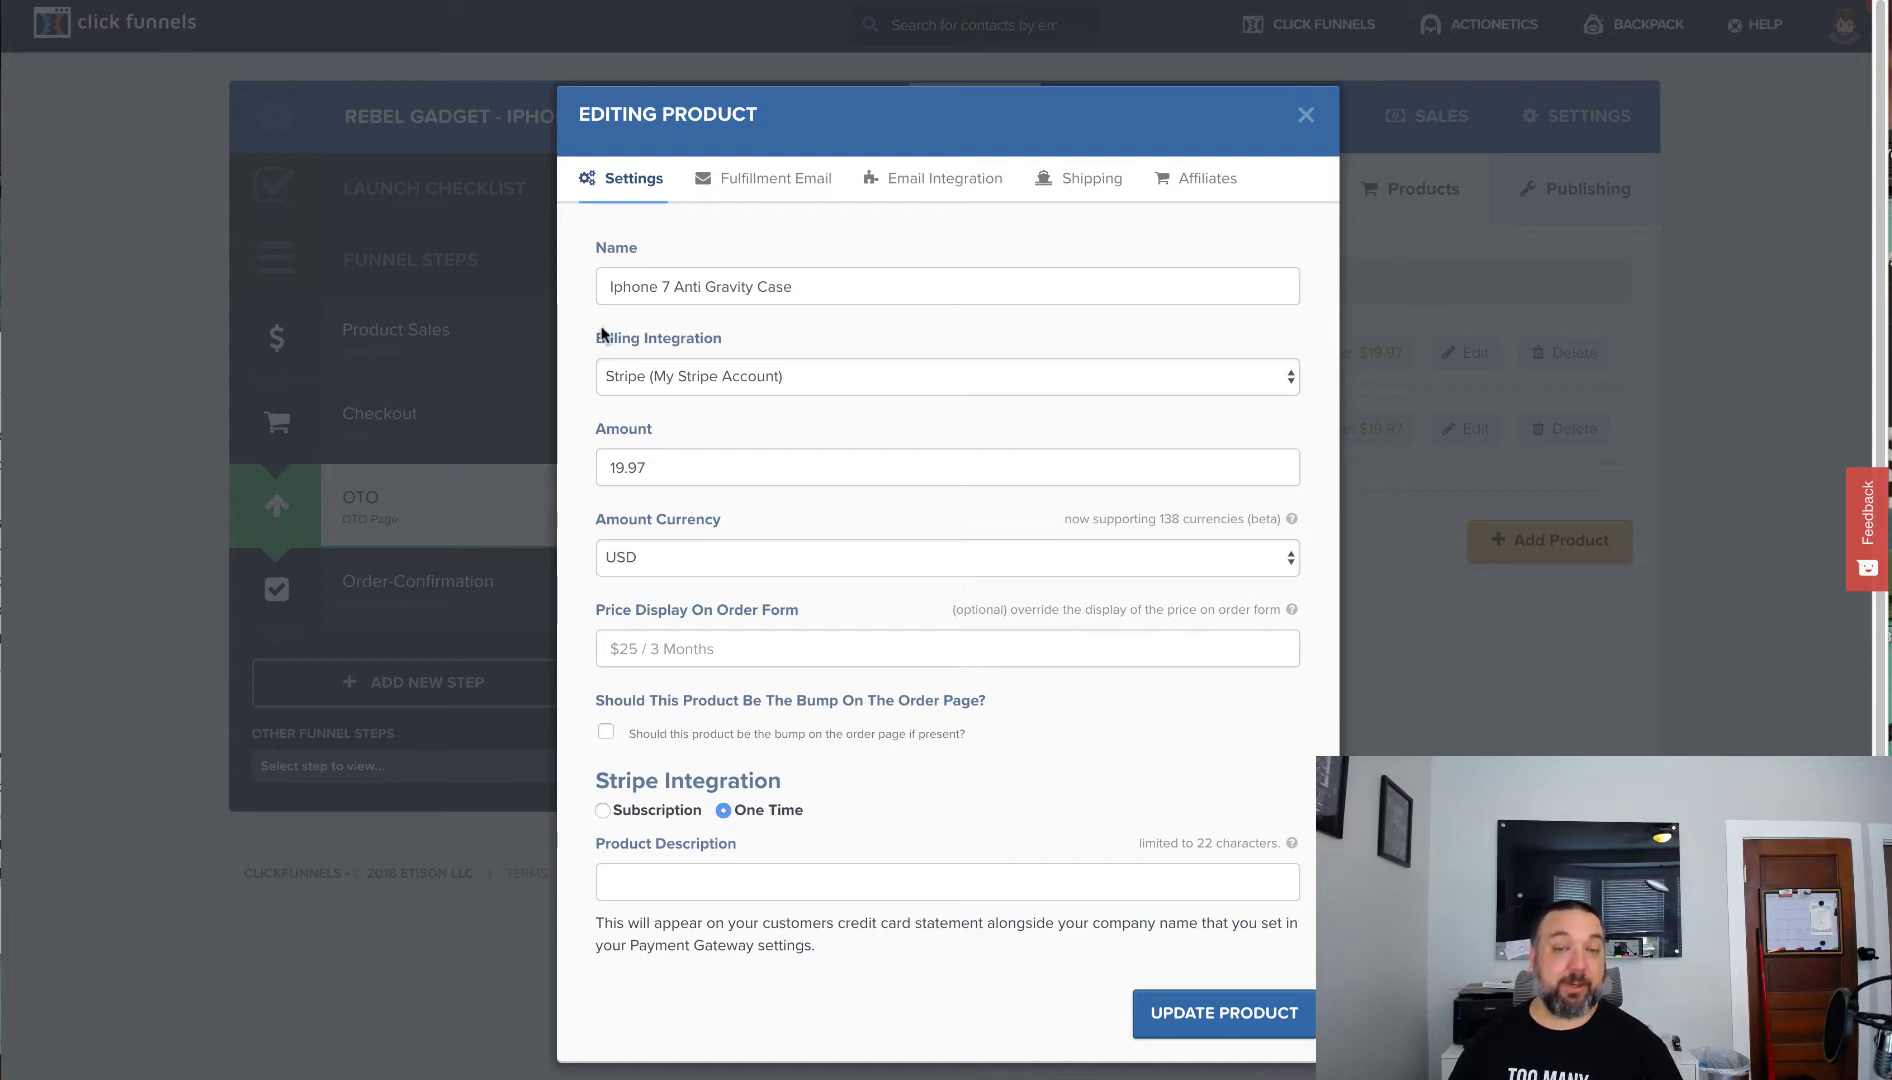
left_click(1095, 184)
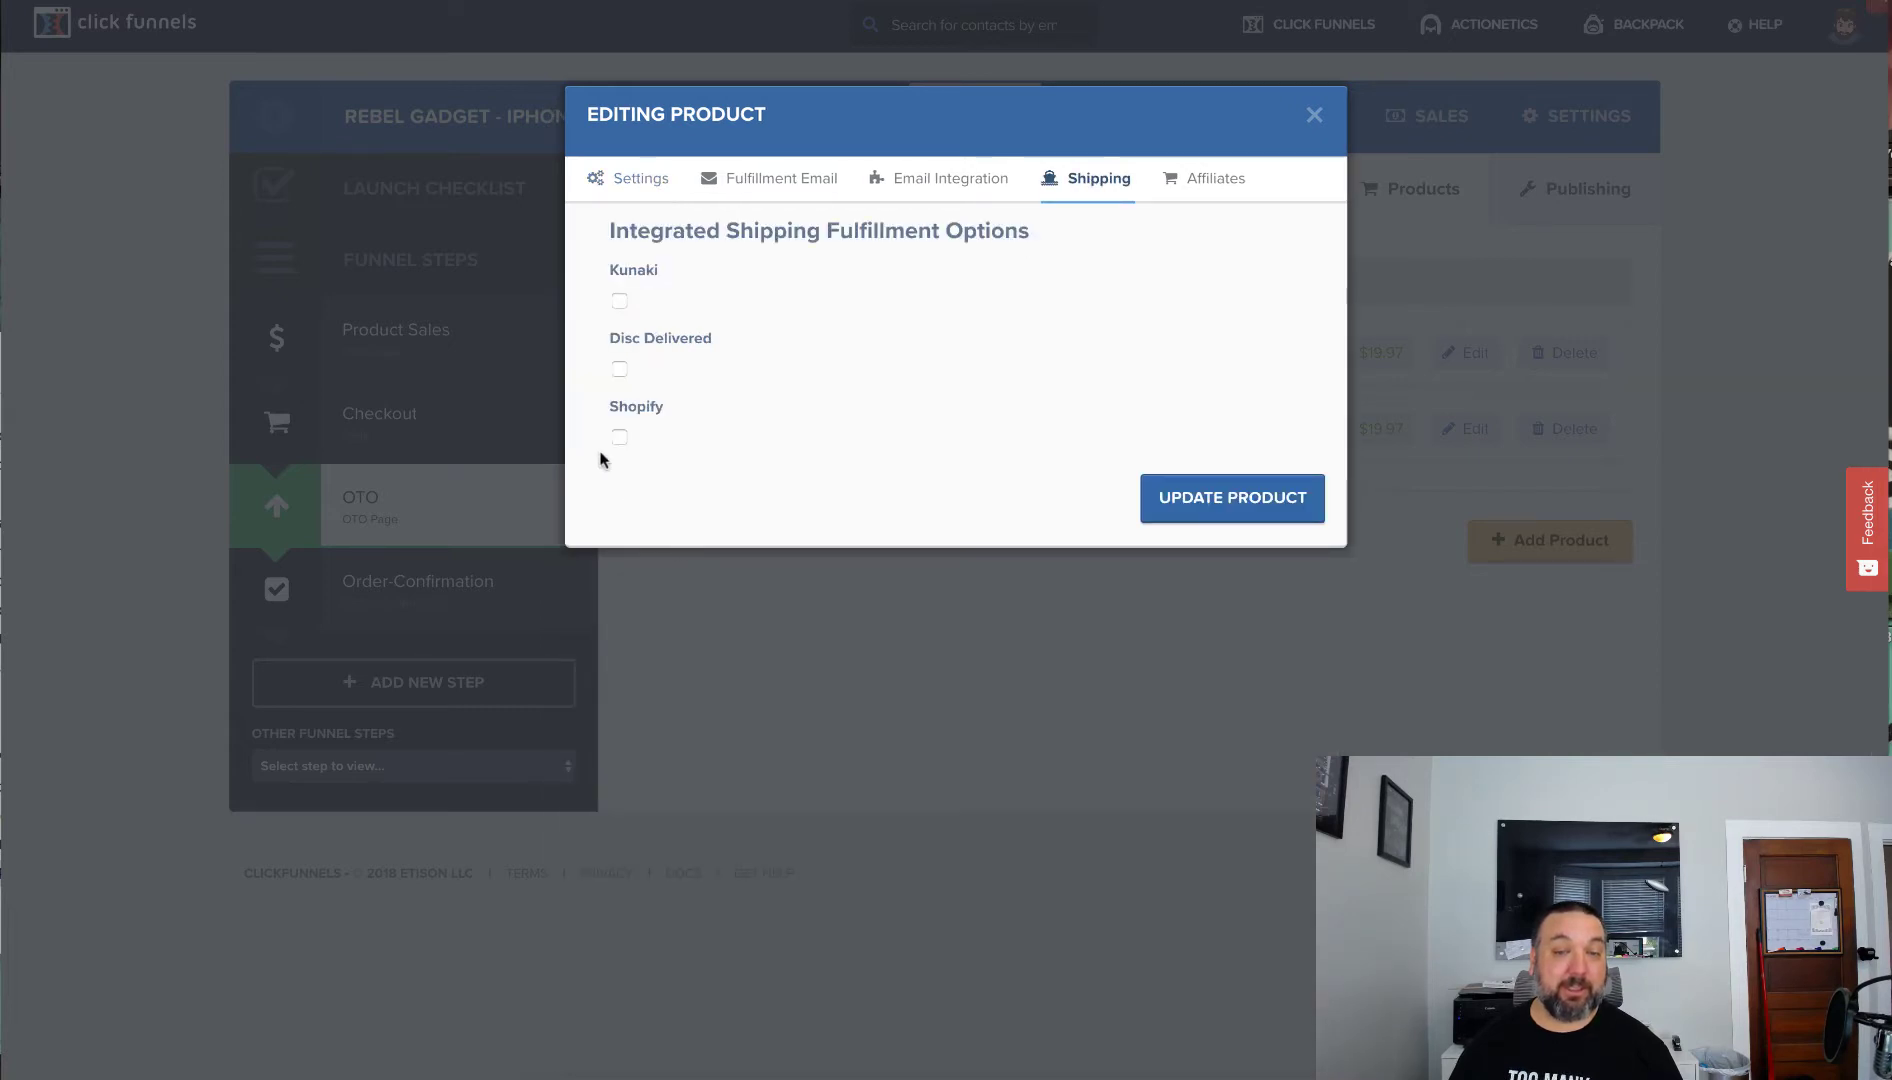
- Try Shopify fulfillment with the Shopify integration for the product, clear the option and close the product without updating it
left_click(619, 437)
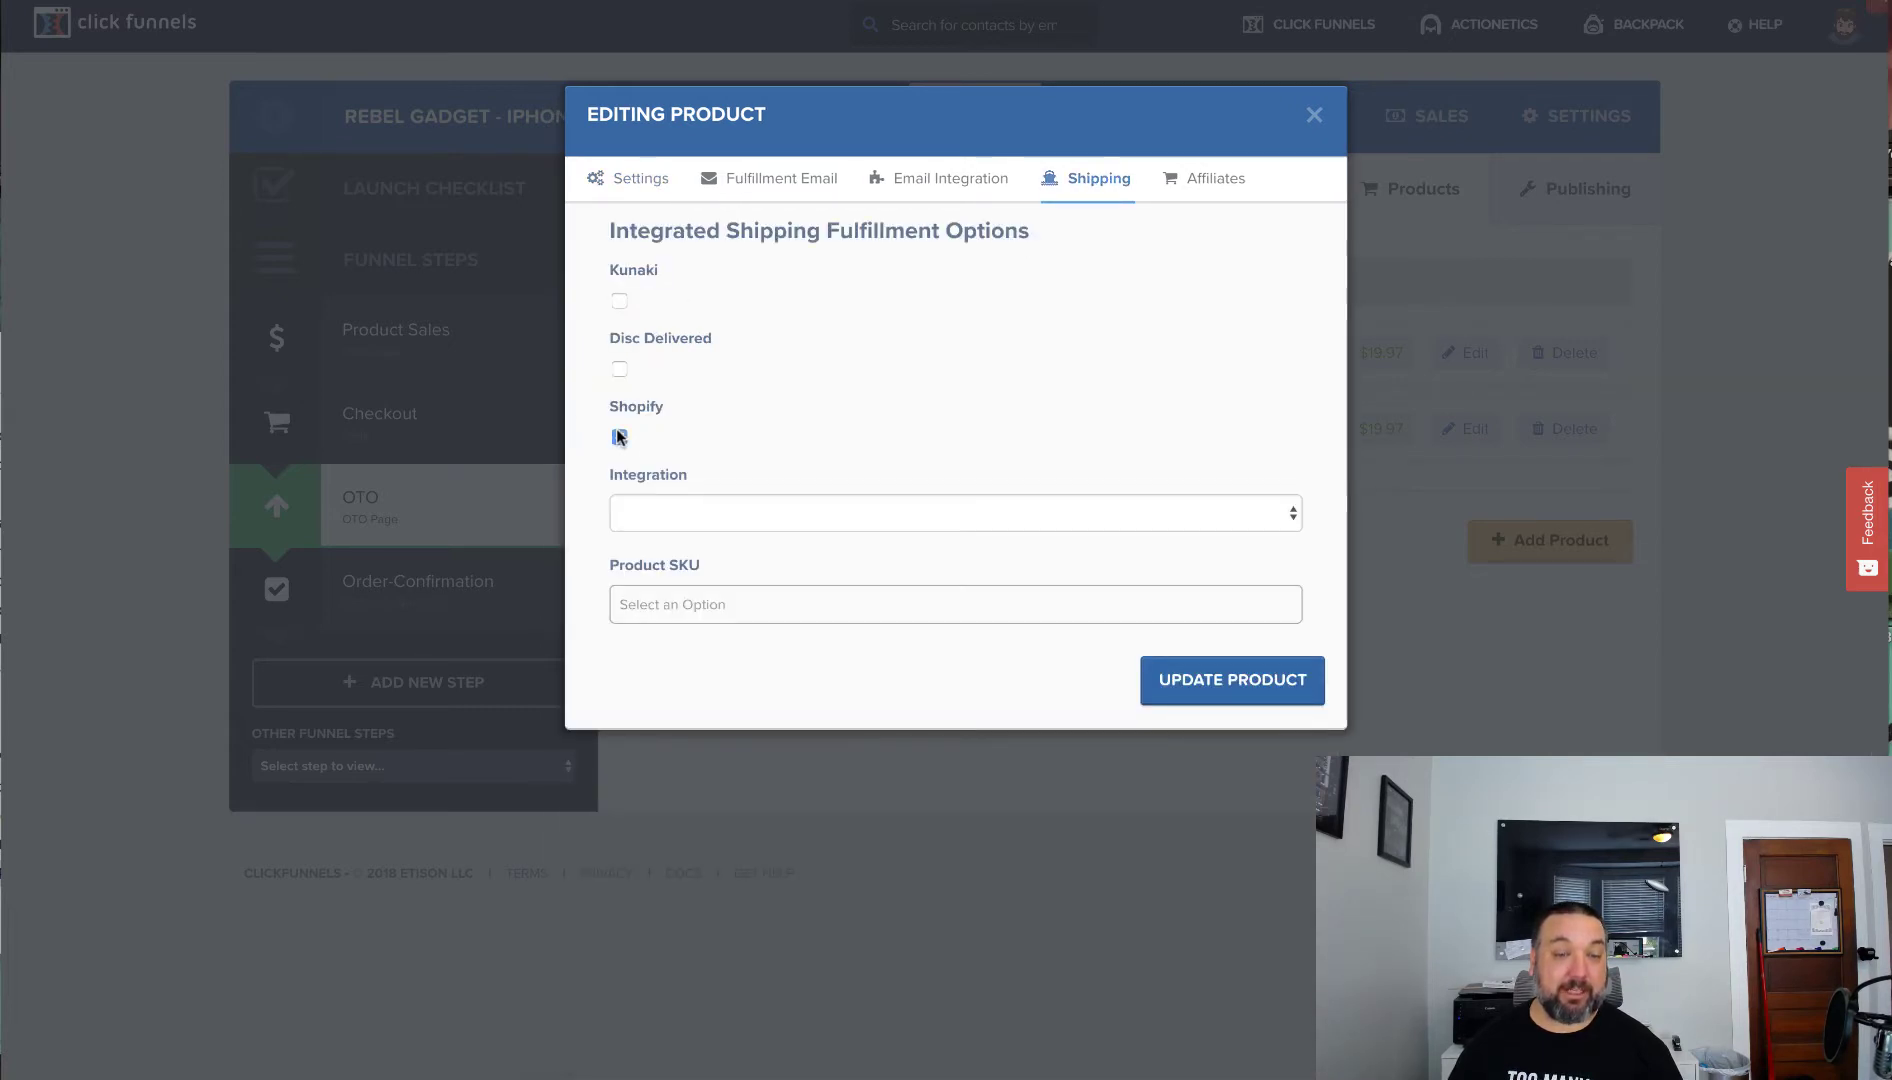
left_click(727, 516)
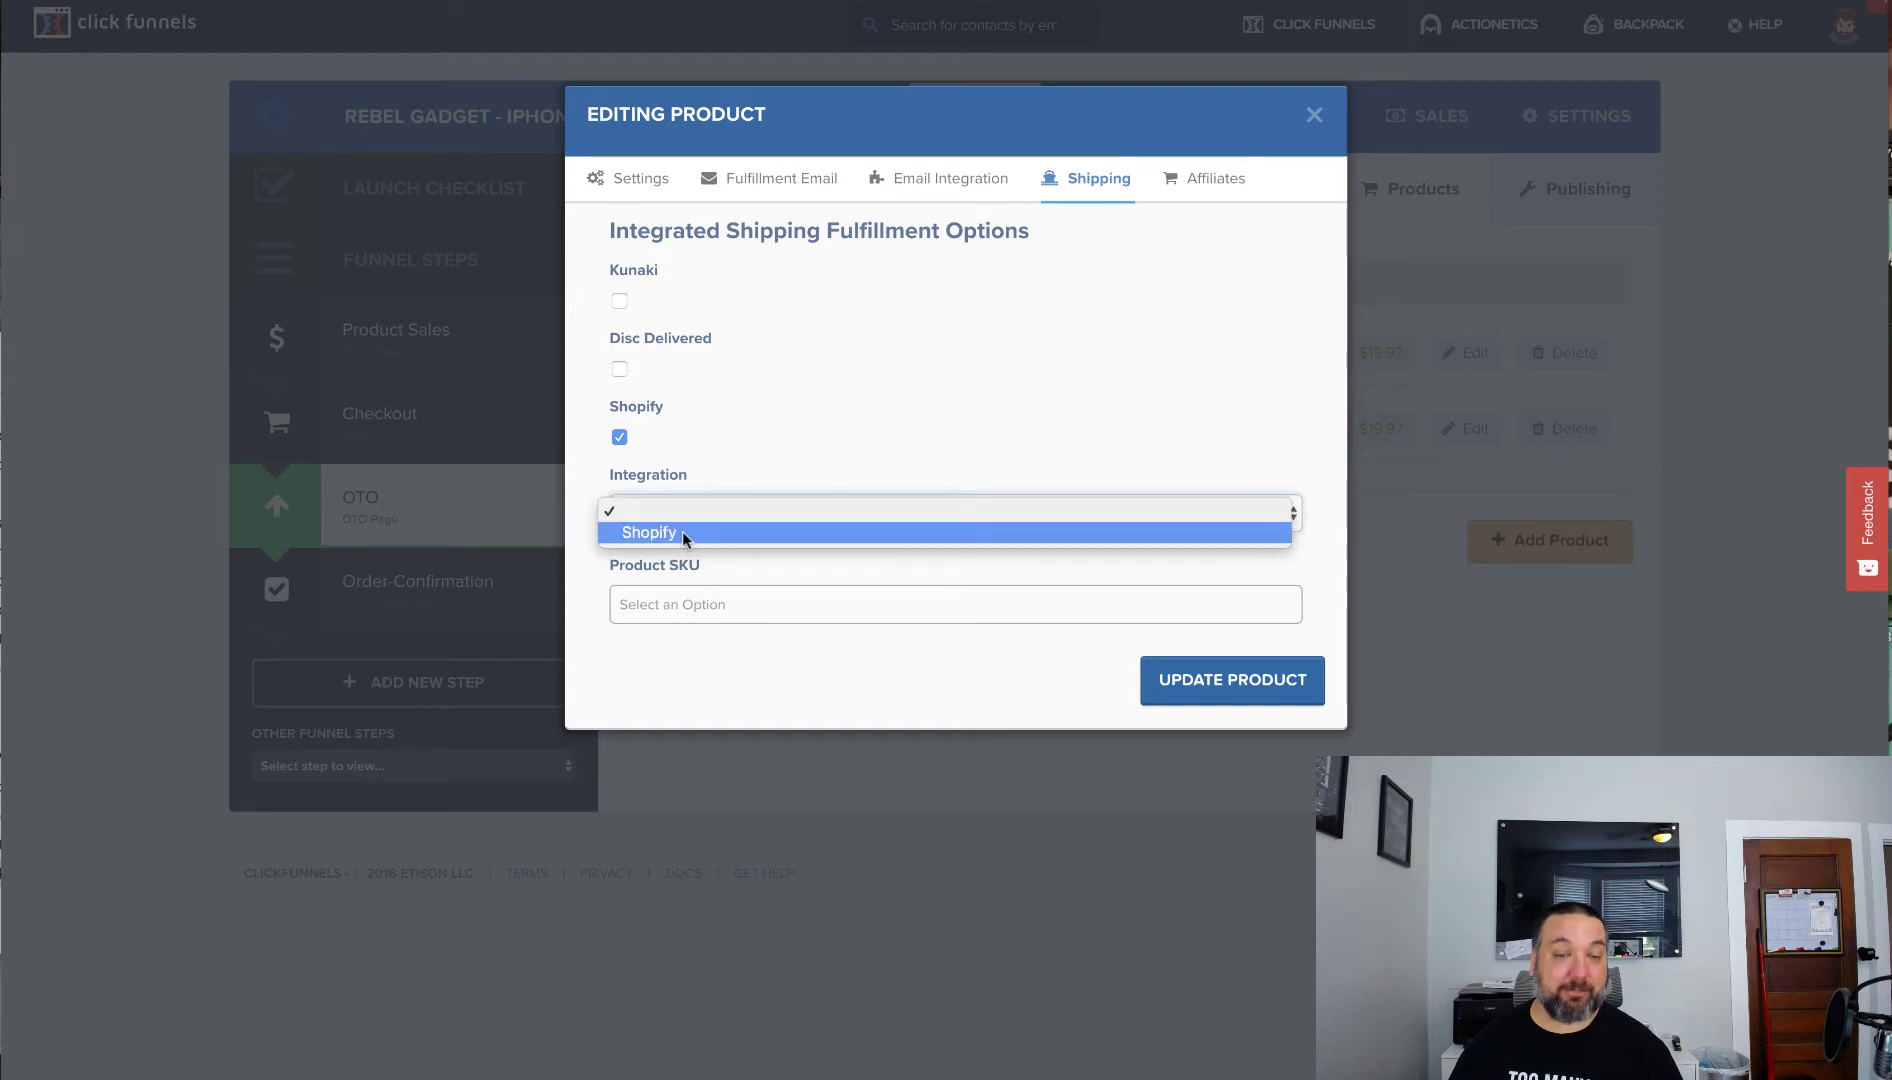
left_click(681, 532)
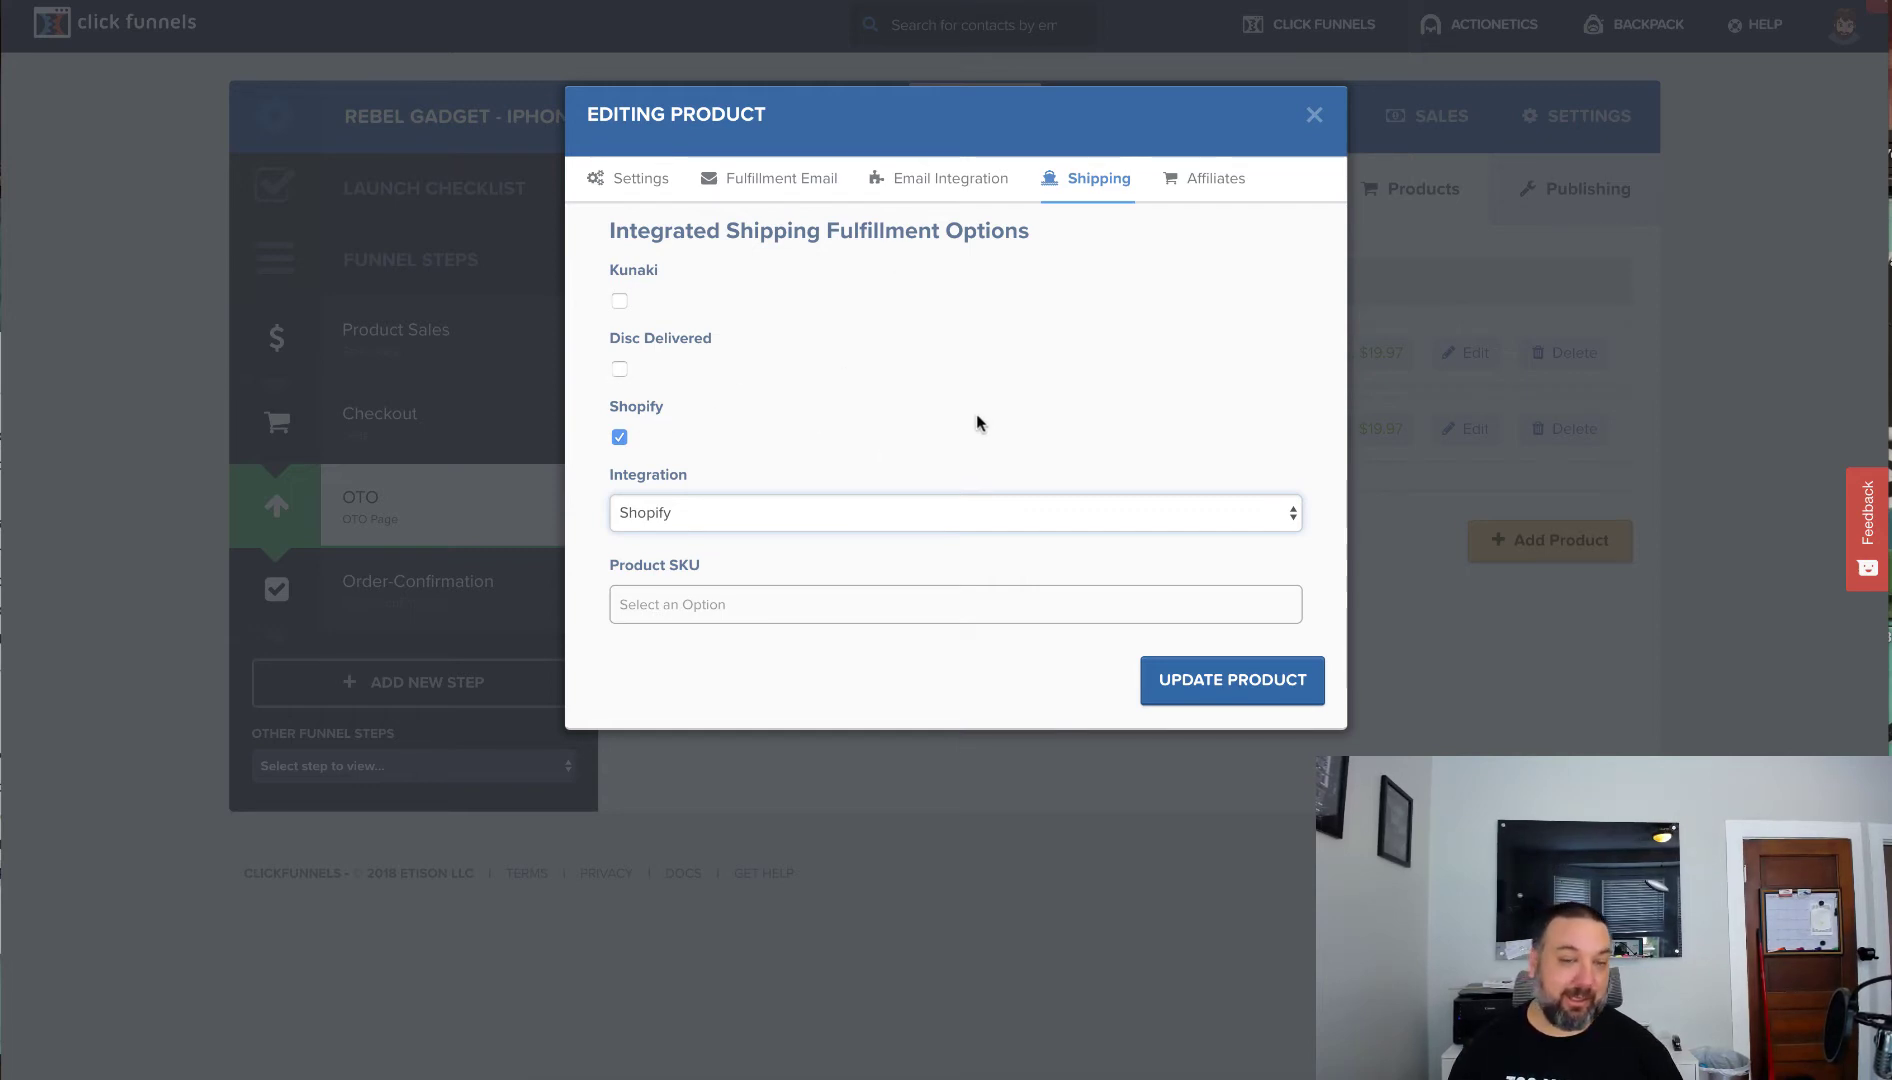
left_click(619, 437)
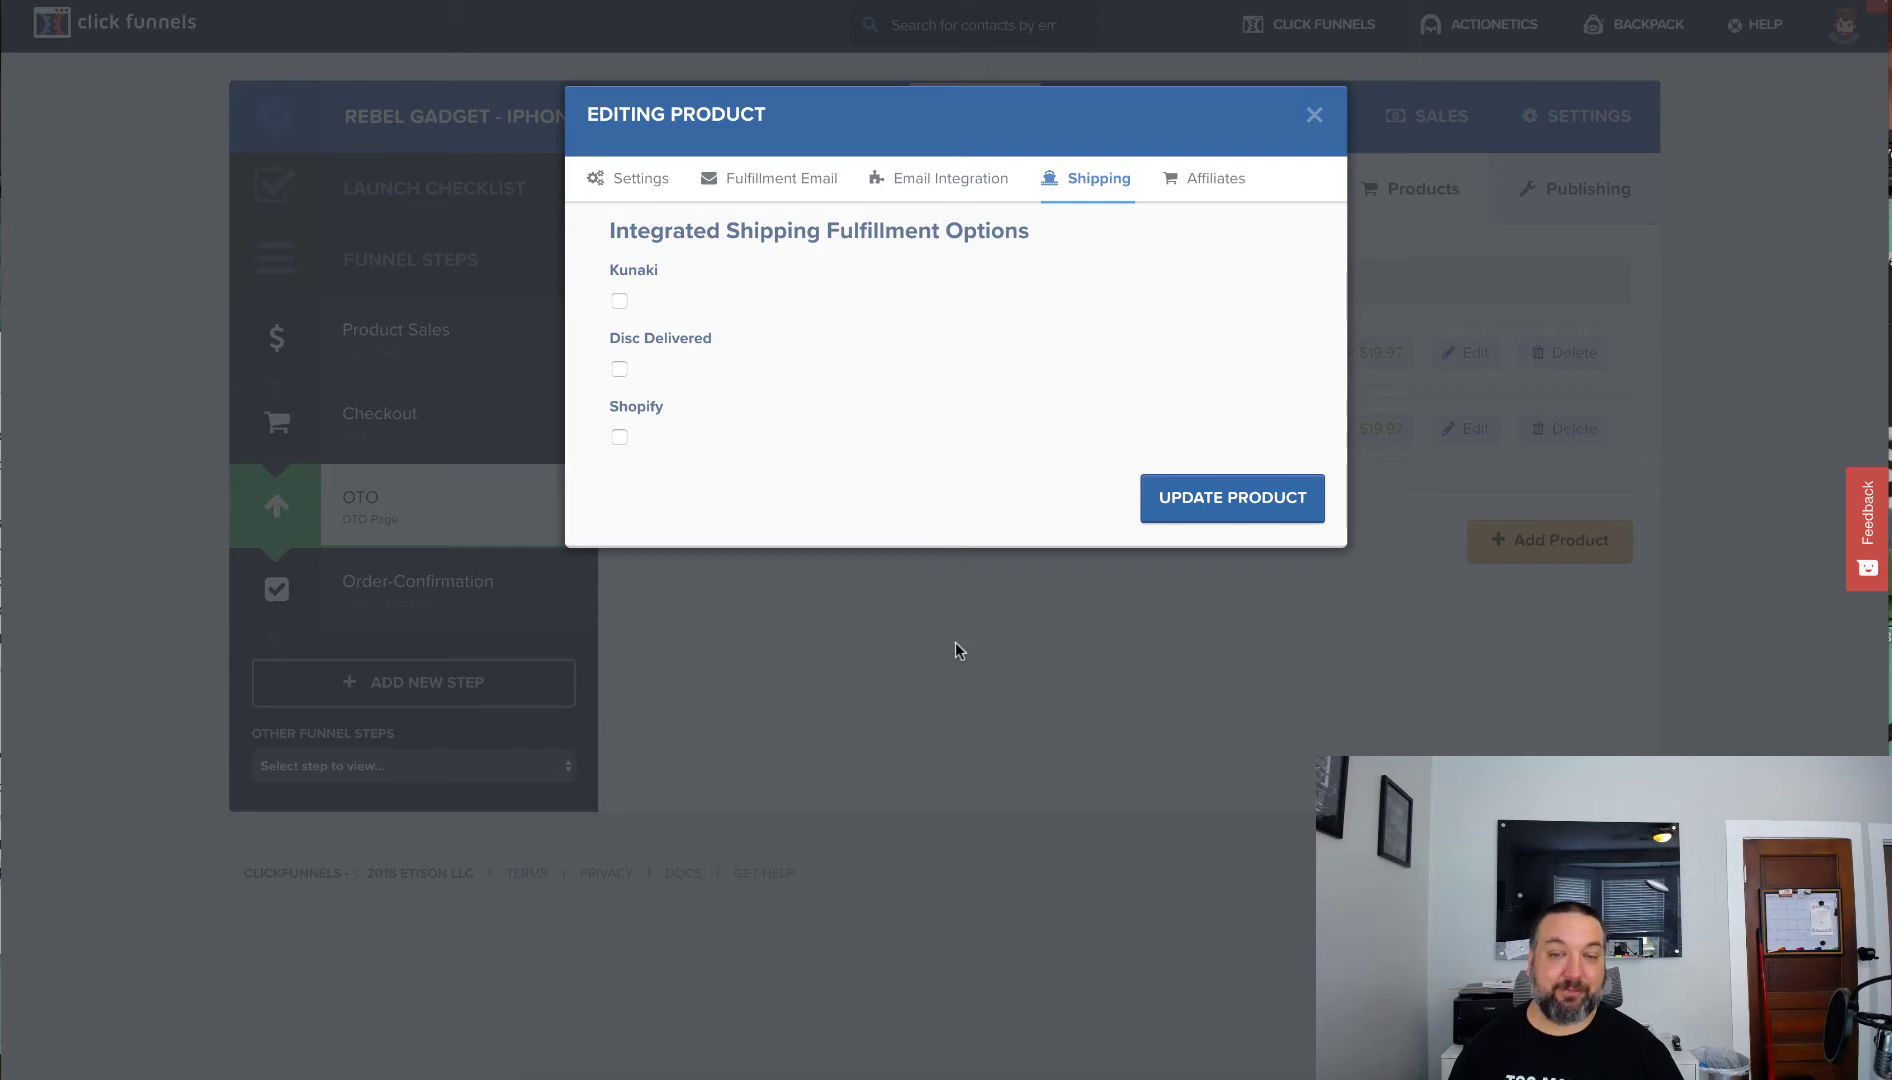
left_click(1314, 115)
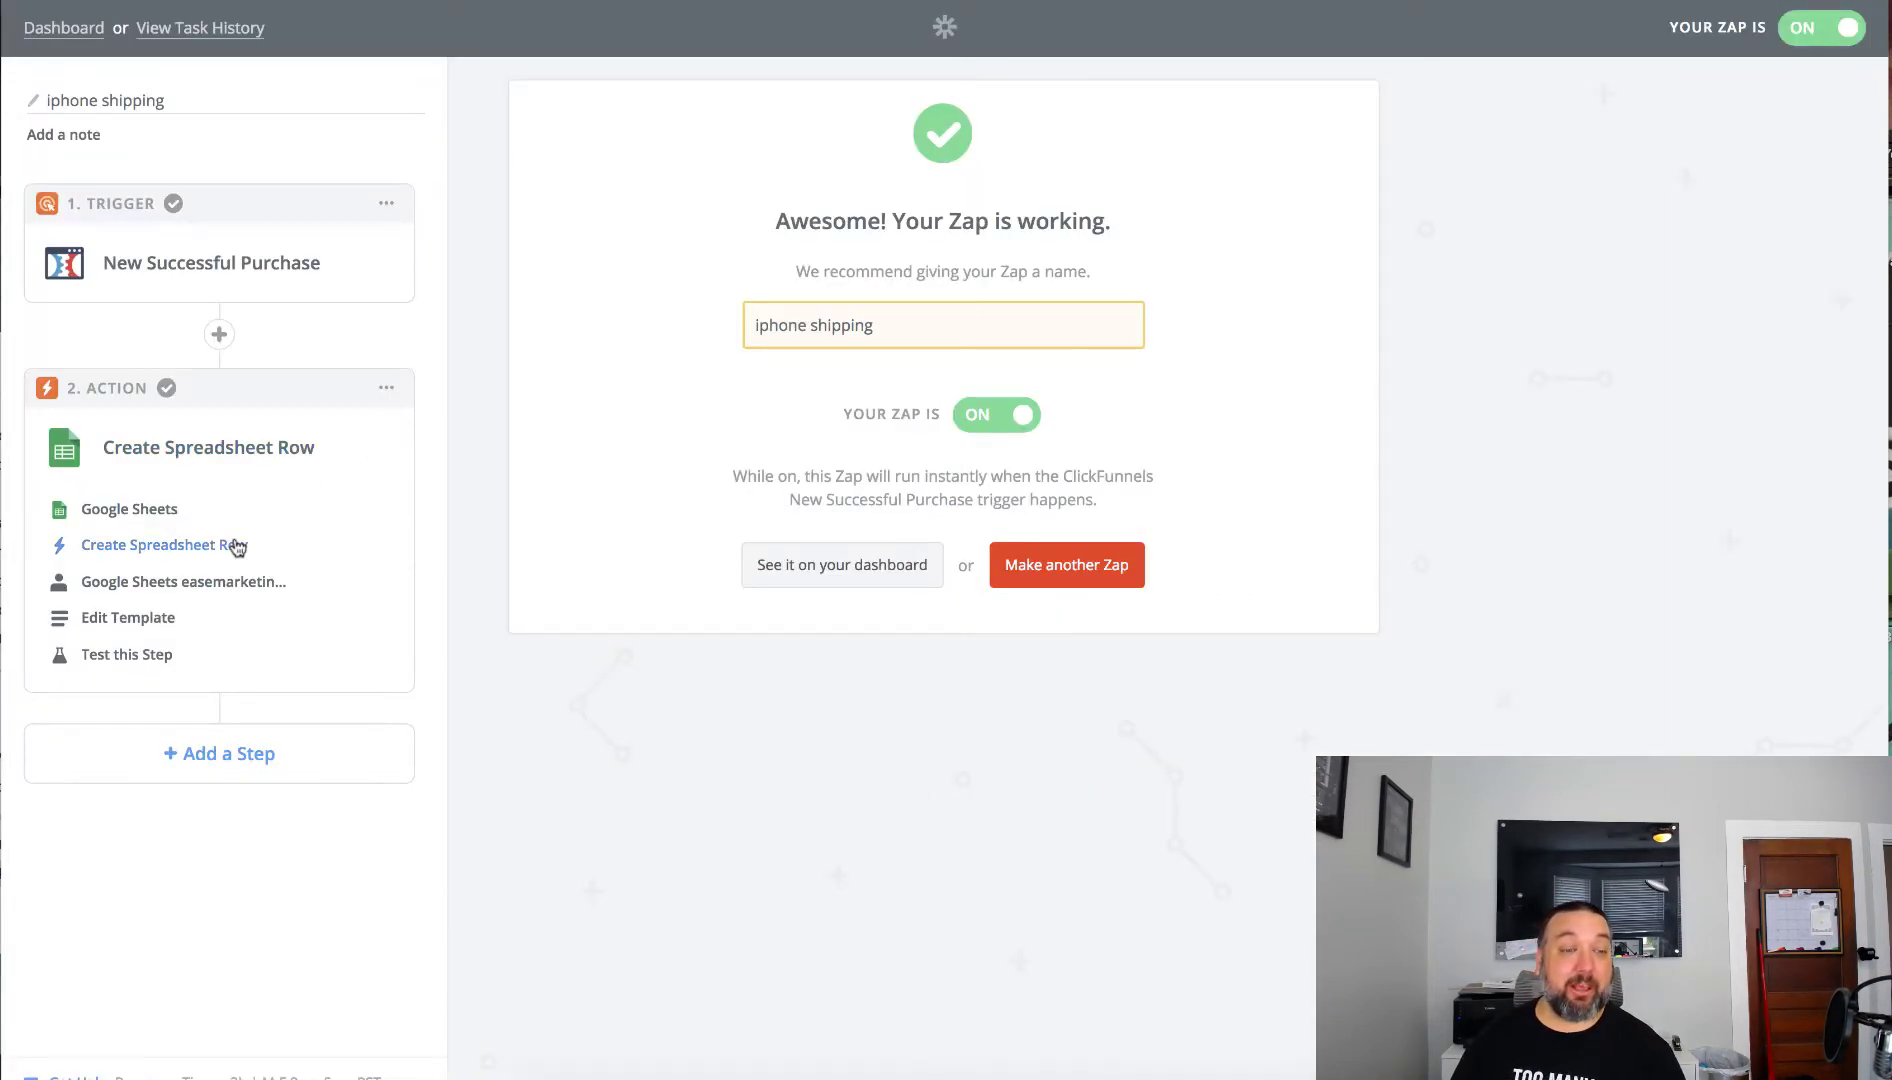
- Add a third step to the iphone shipping Zap using Gmail with the Send Email action
left_click(201, 755)
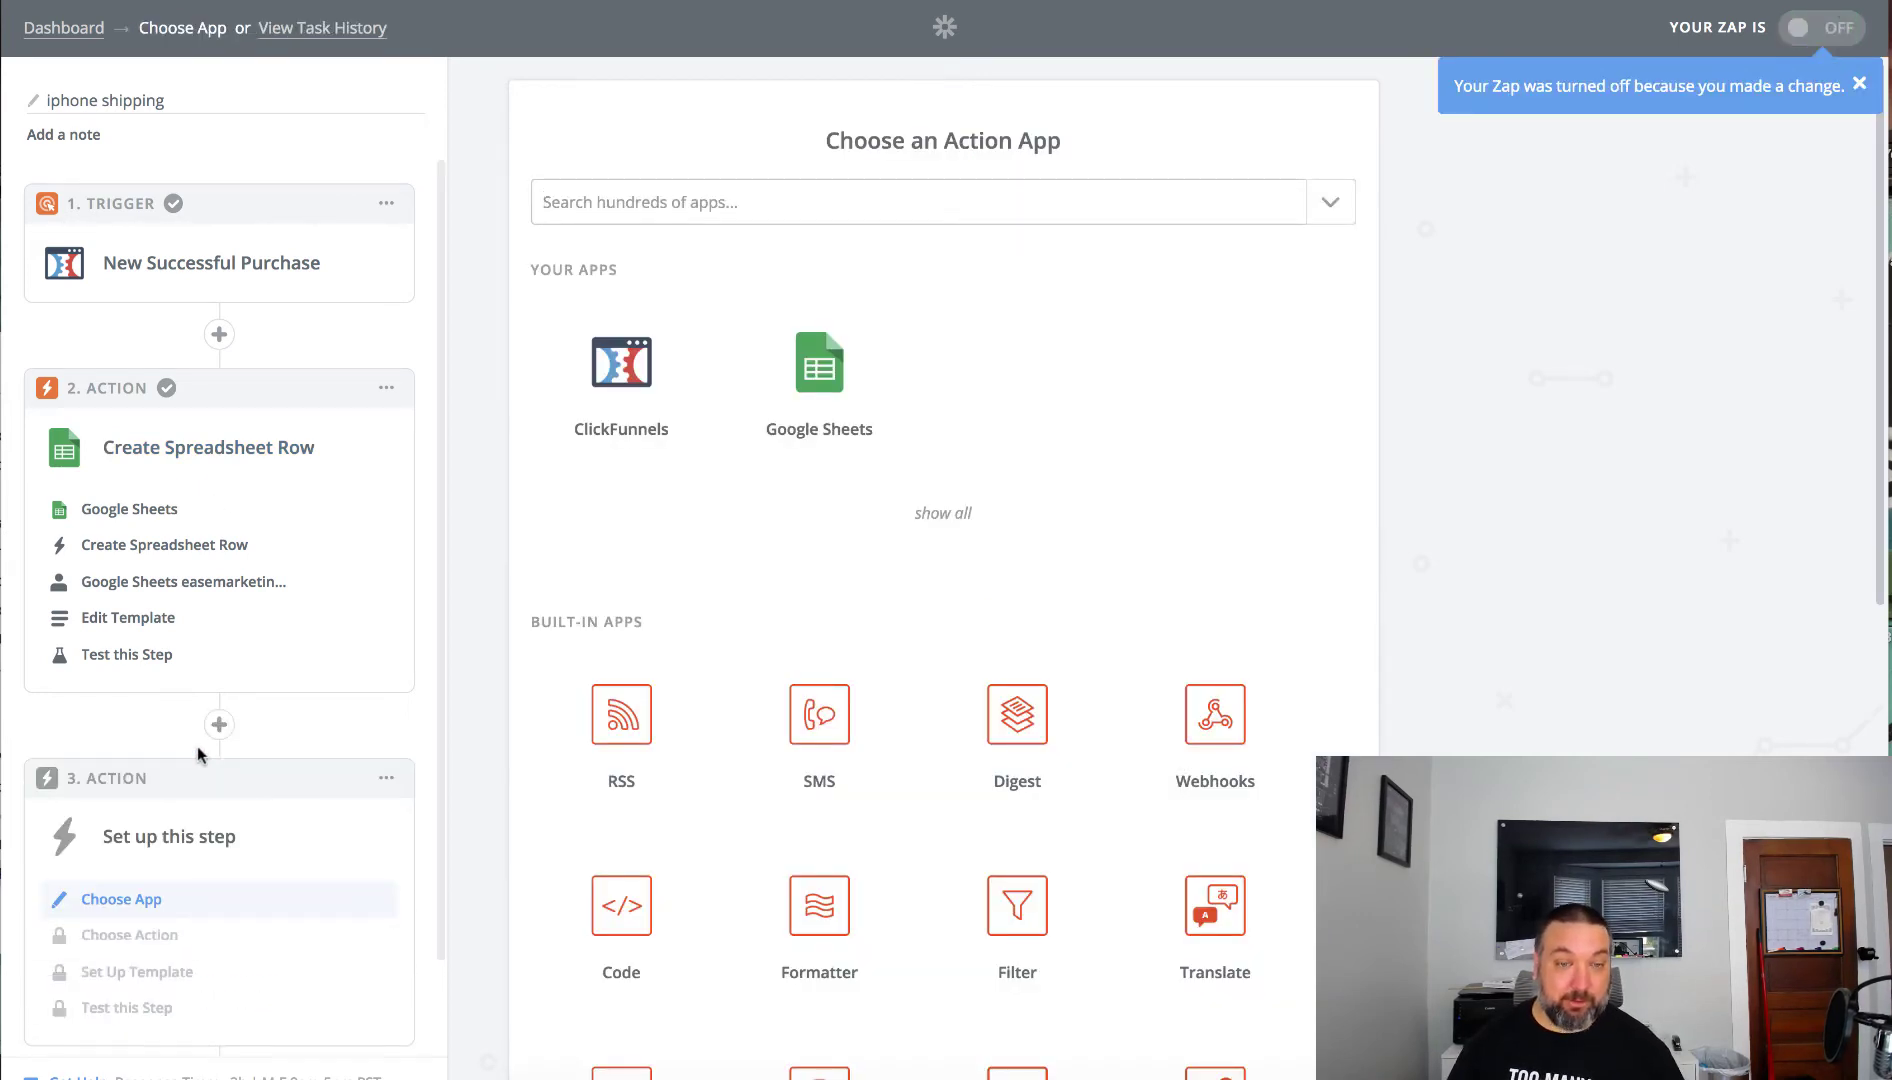
scroll(1036, 450, "down", 1)
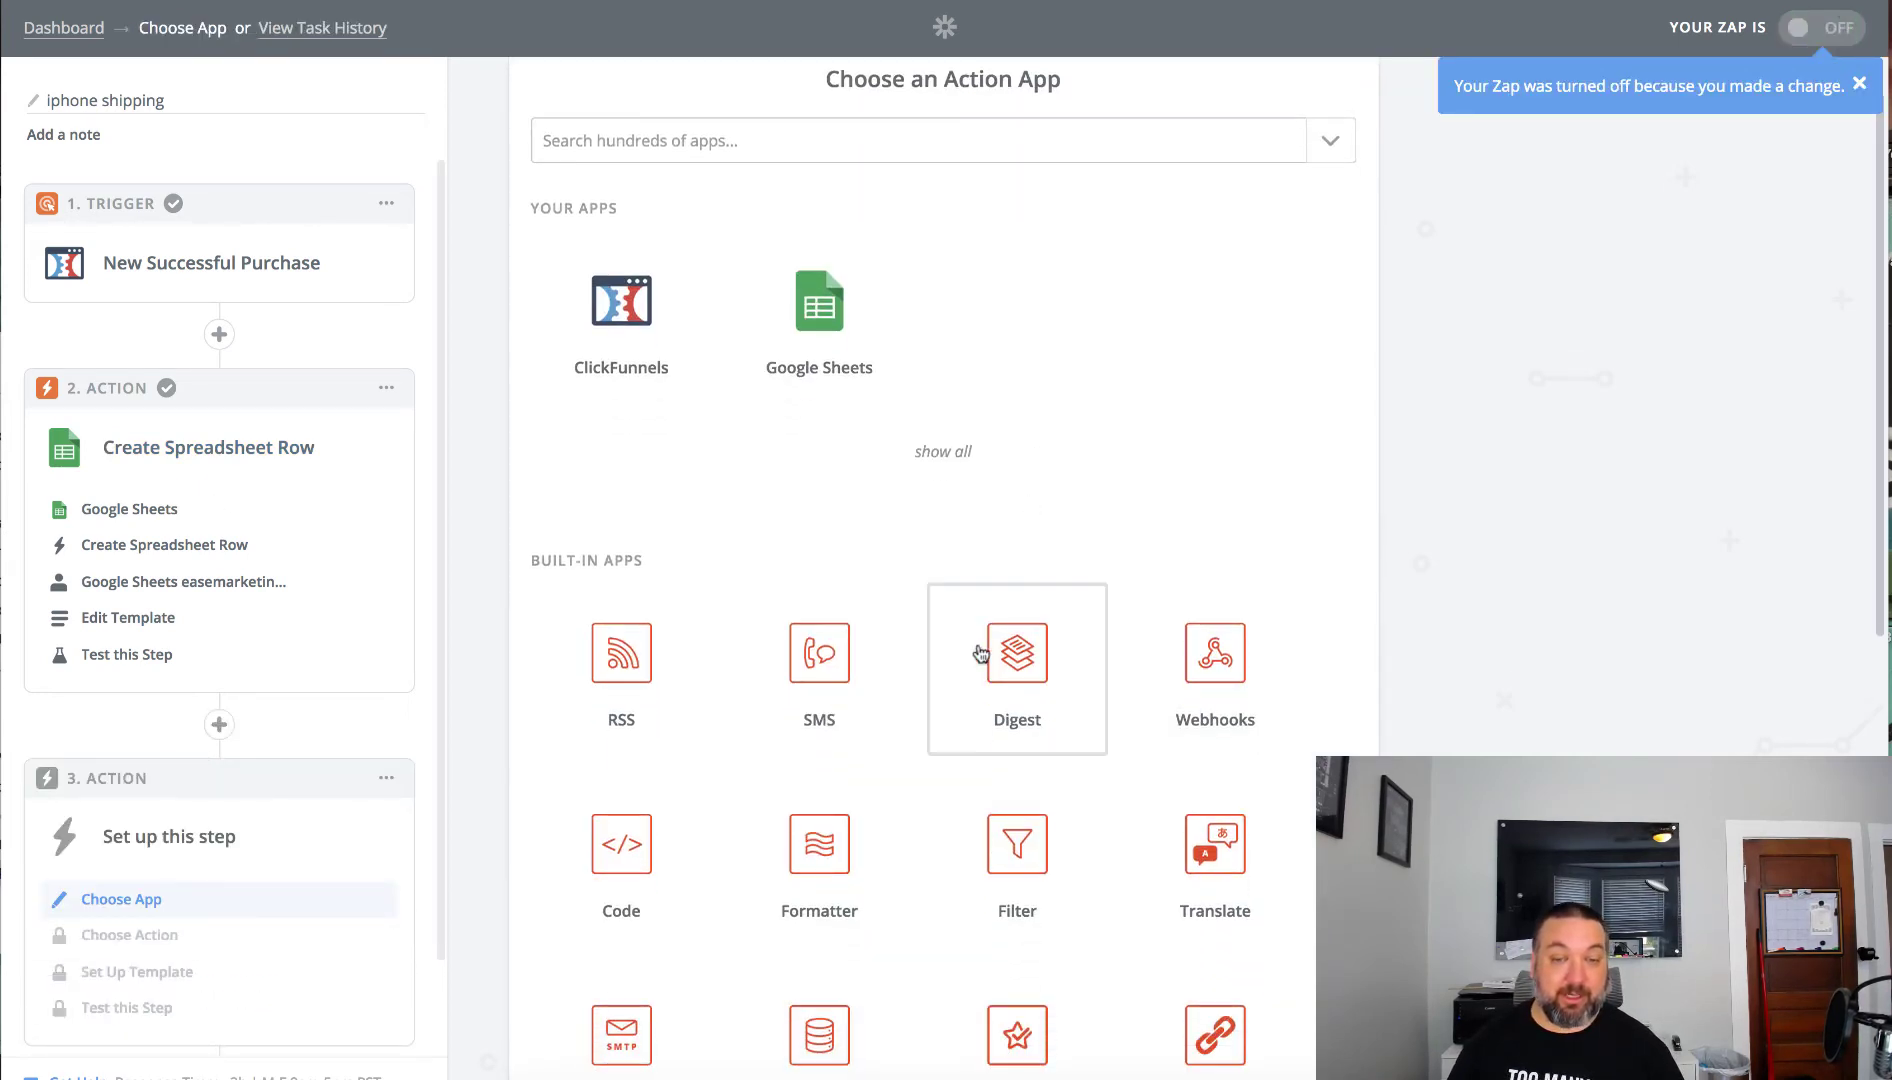
scroll(709, 799, "down", 2)
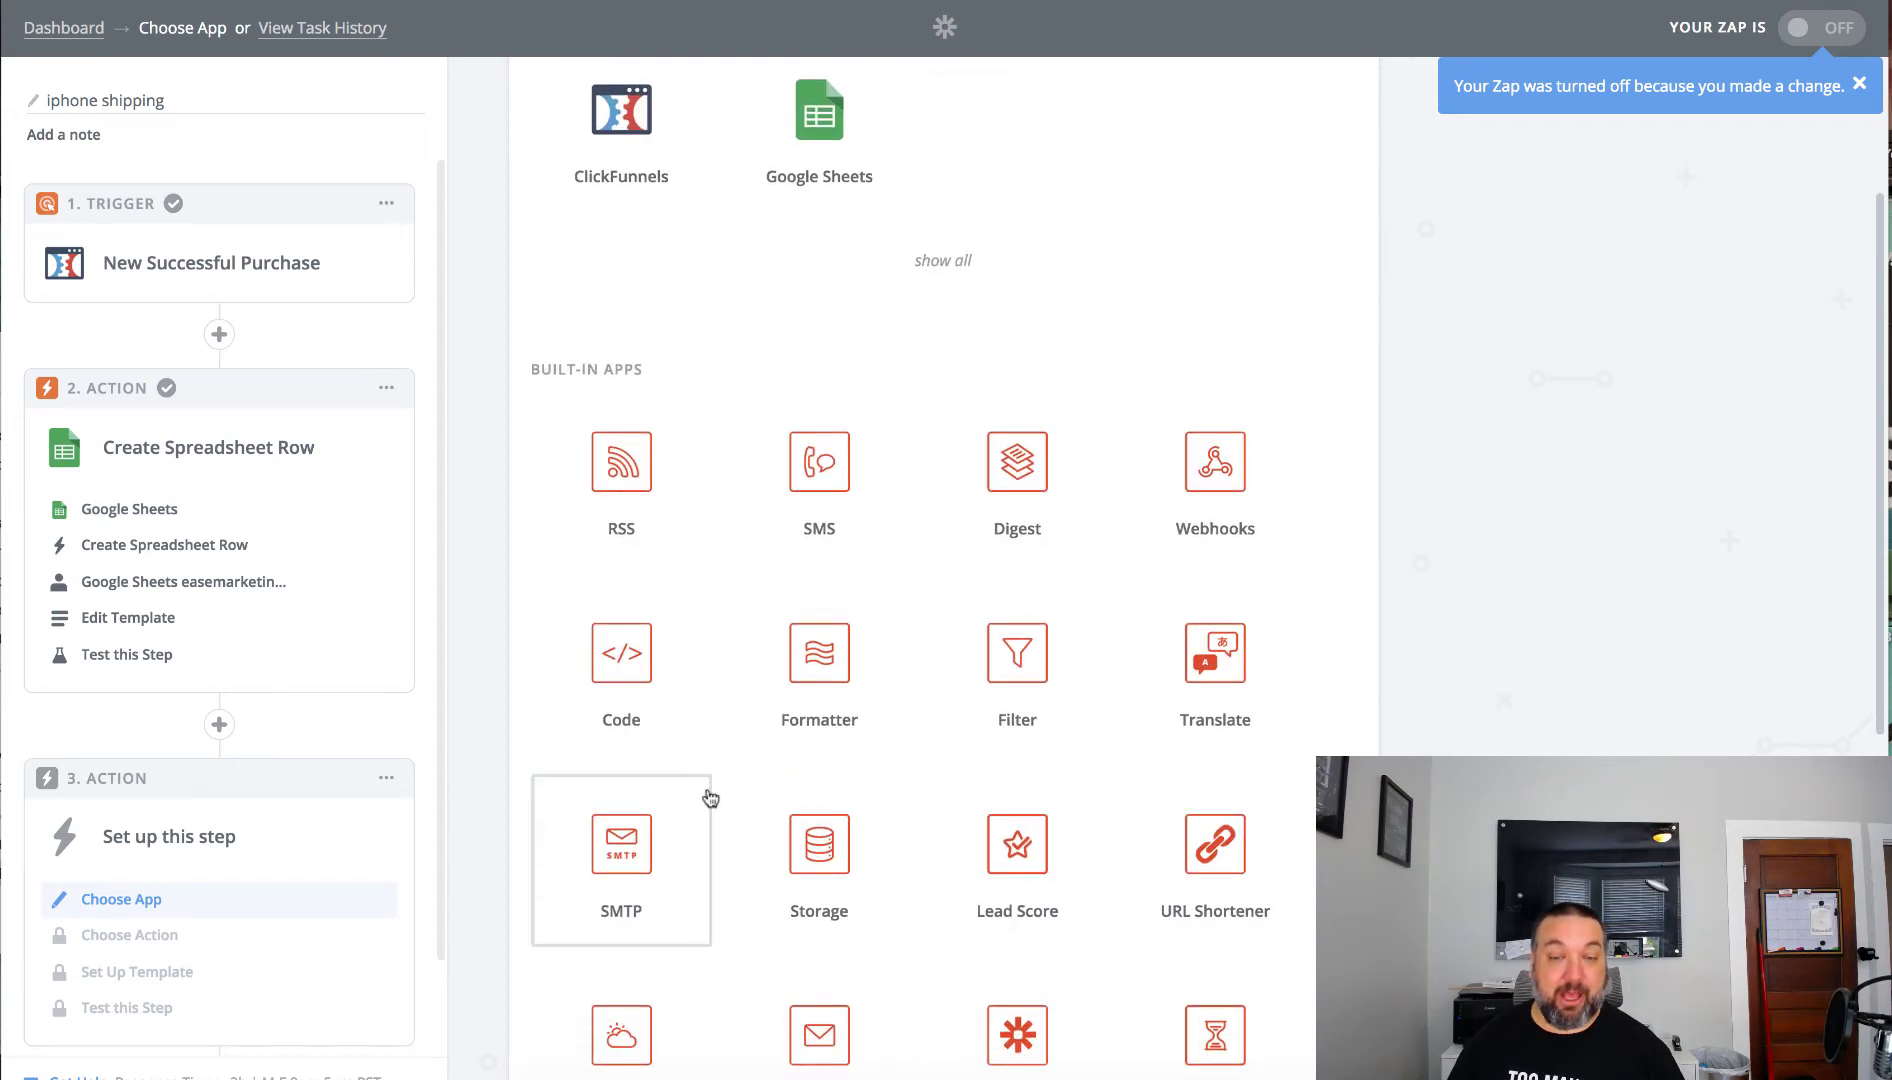
scroll(838, 627, "down", 5)
scroll(838, 627, "down", 3)
left_click(818, 638)
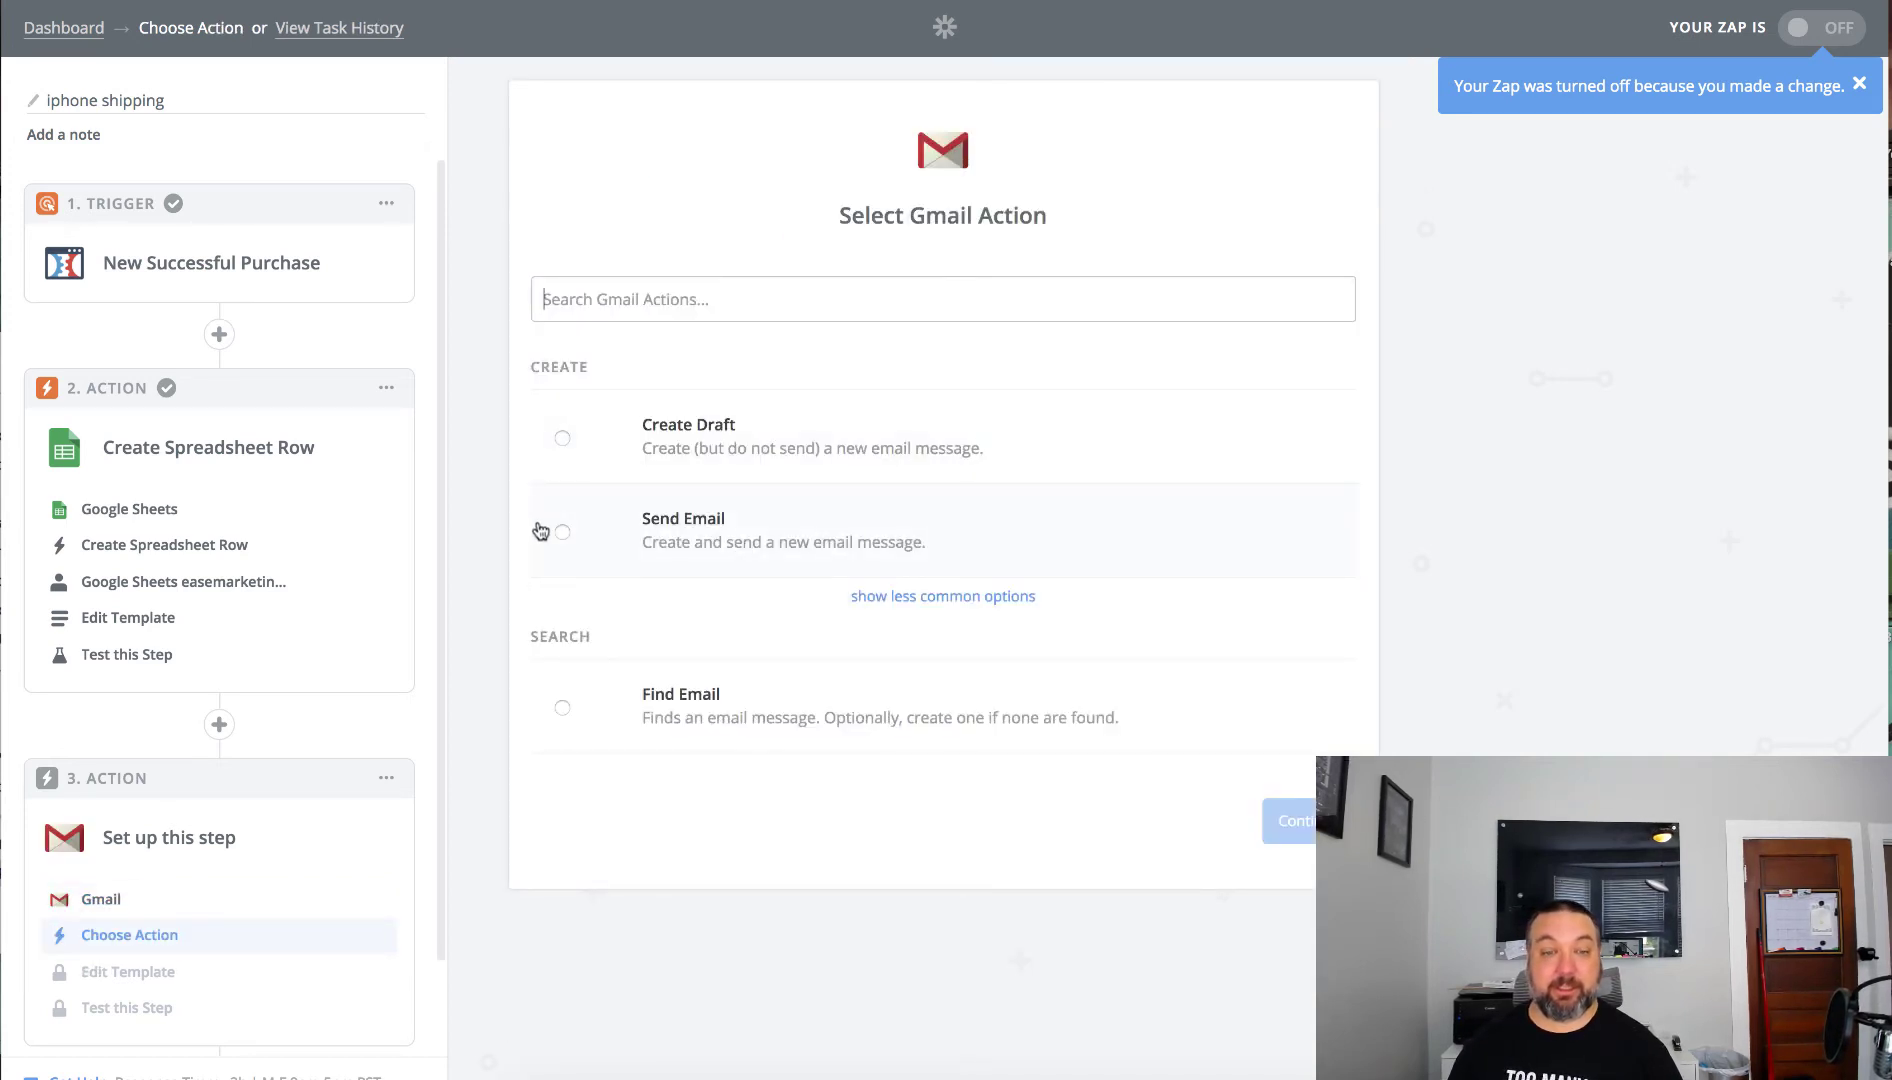
left_click(561, 531)
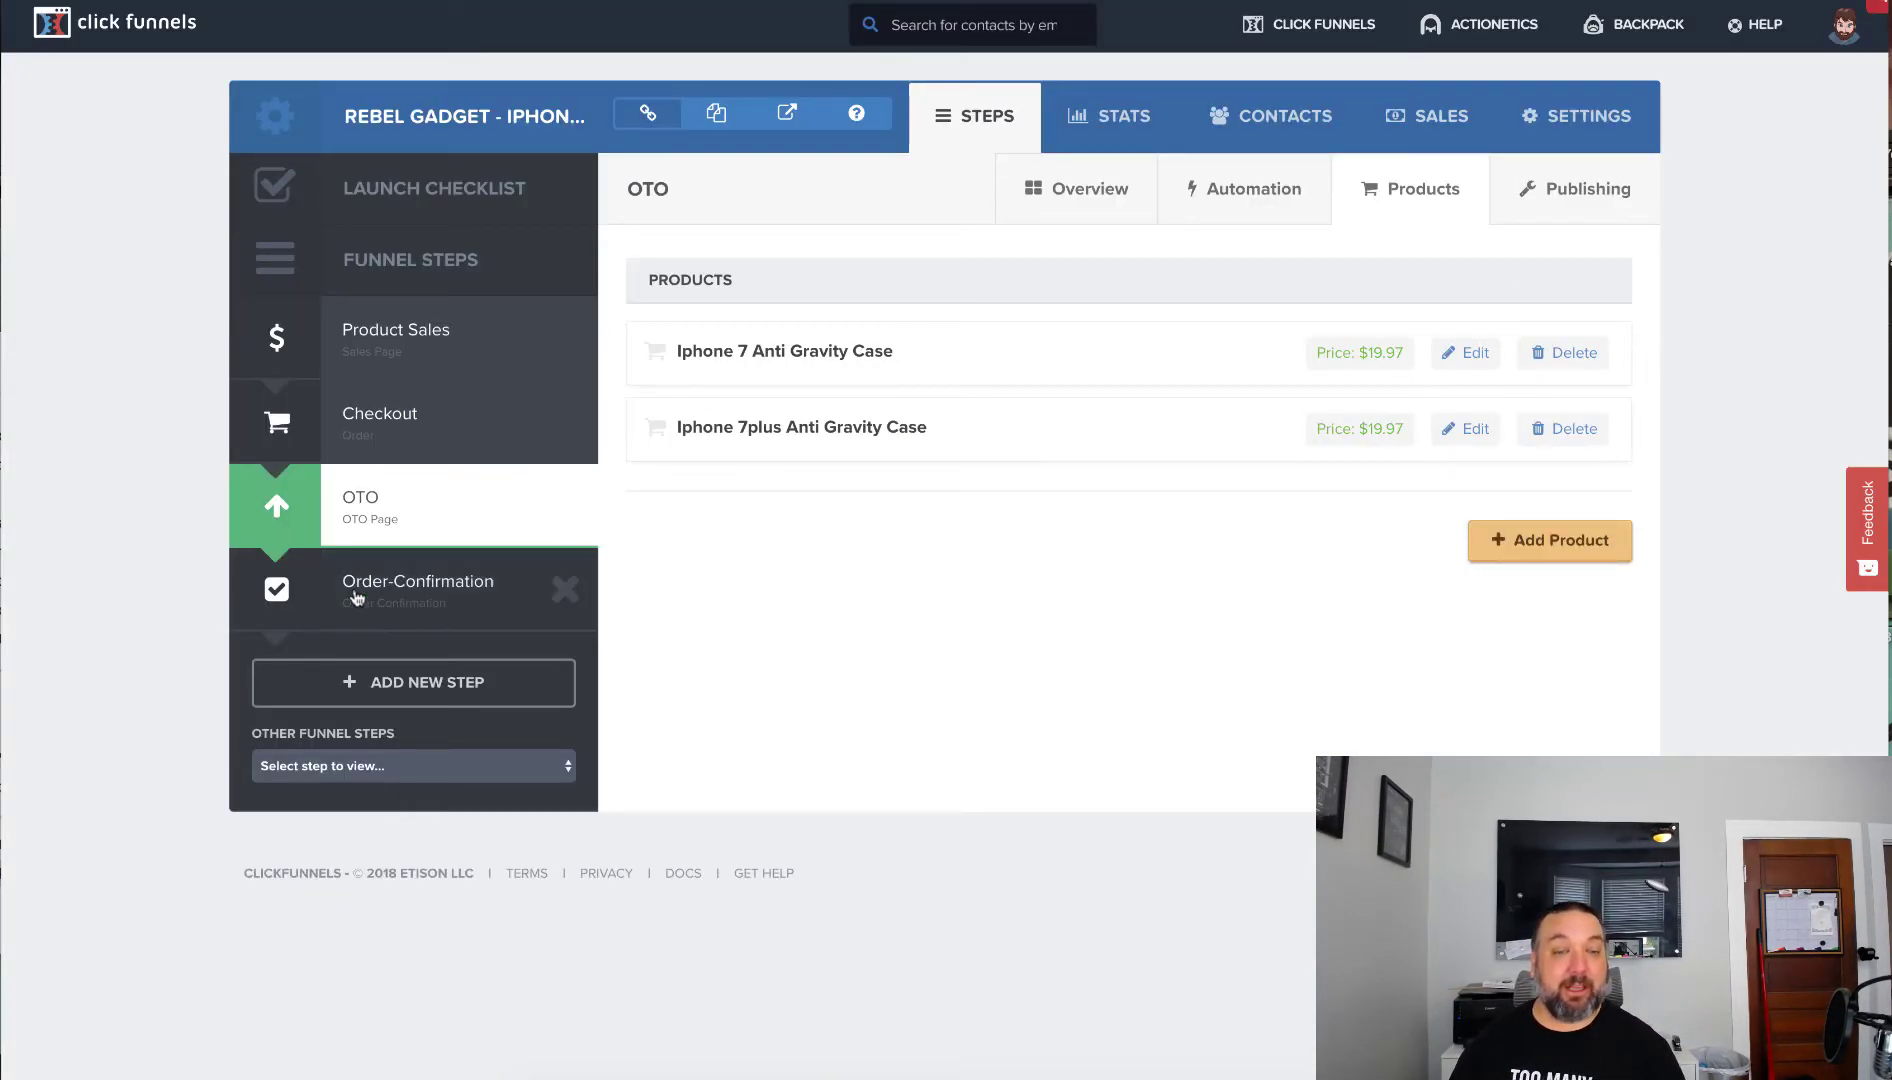
- Return to the ClickFunnels funnel editor and open the Product Sales step's overview
left_click(379, 348)
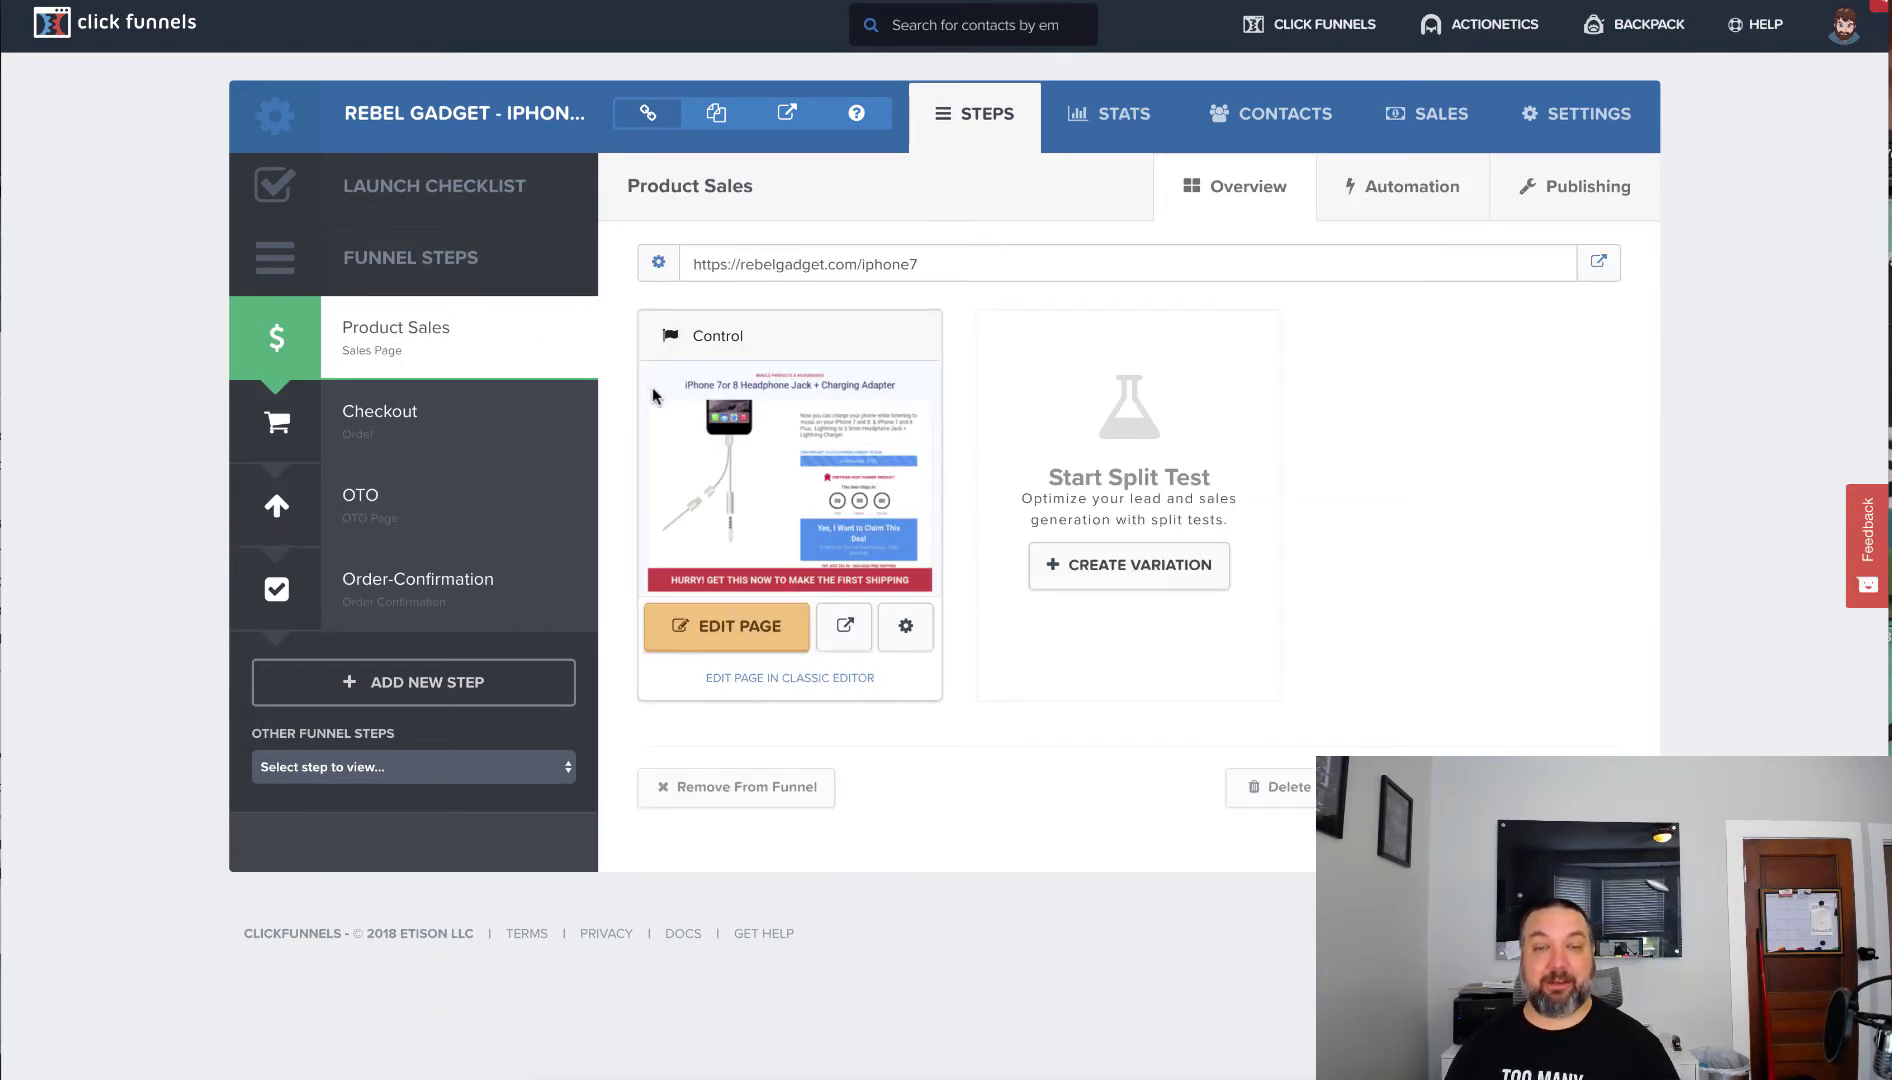